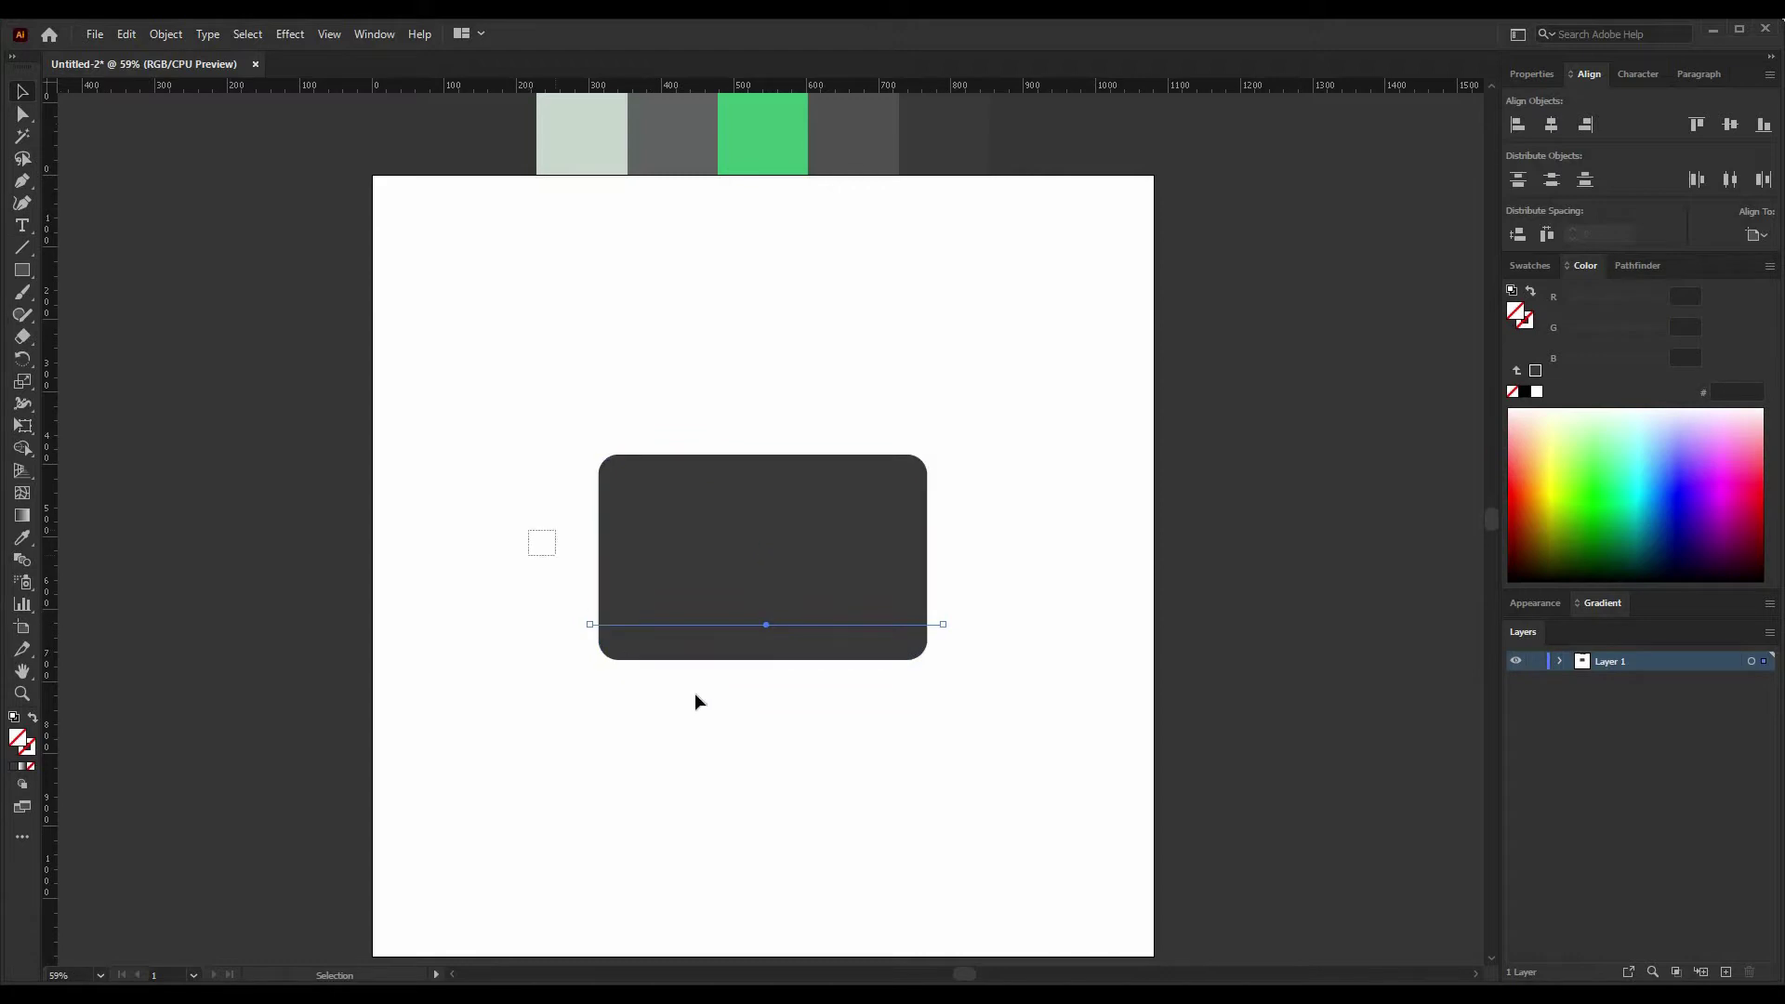
# Step: Cut the strip below the horizontal line off the dark rounded rectangle with Shape Builder and remove the leftover line
pyautogui.moveTo(529, 531); pyautogui.dragTo(745, 732)
pyautogui.click(25, 448)
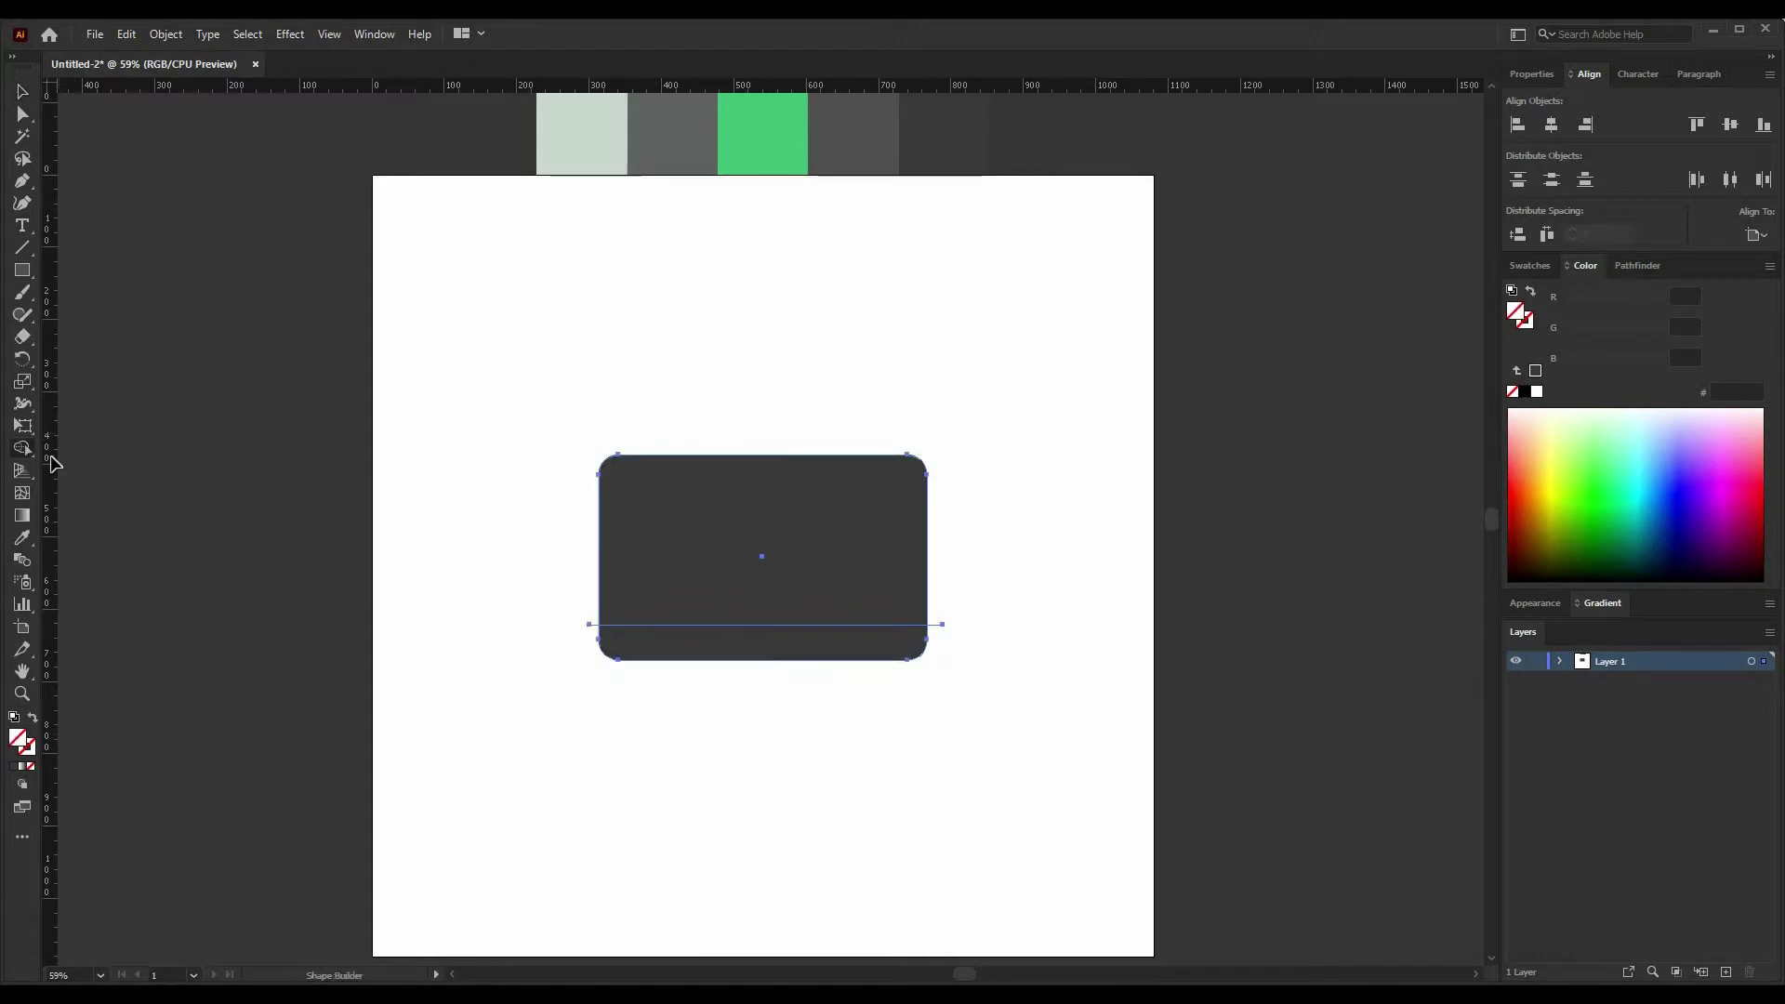
pyautogui.keyDown('alt'); pyautogui.click(663, 643); pyautogui.keyUp('alt')
pyautogui.press('v')
pyautogui.click(935, 632)
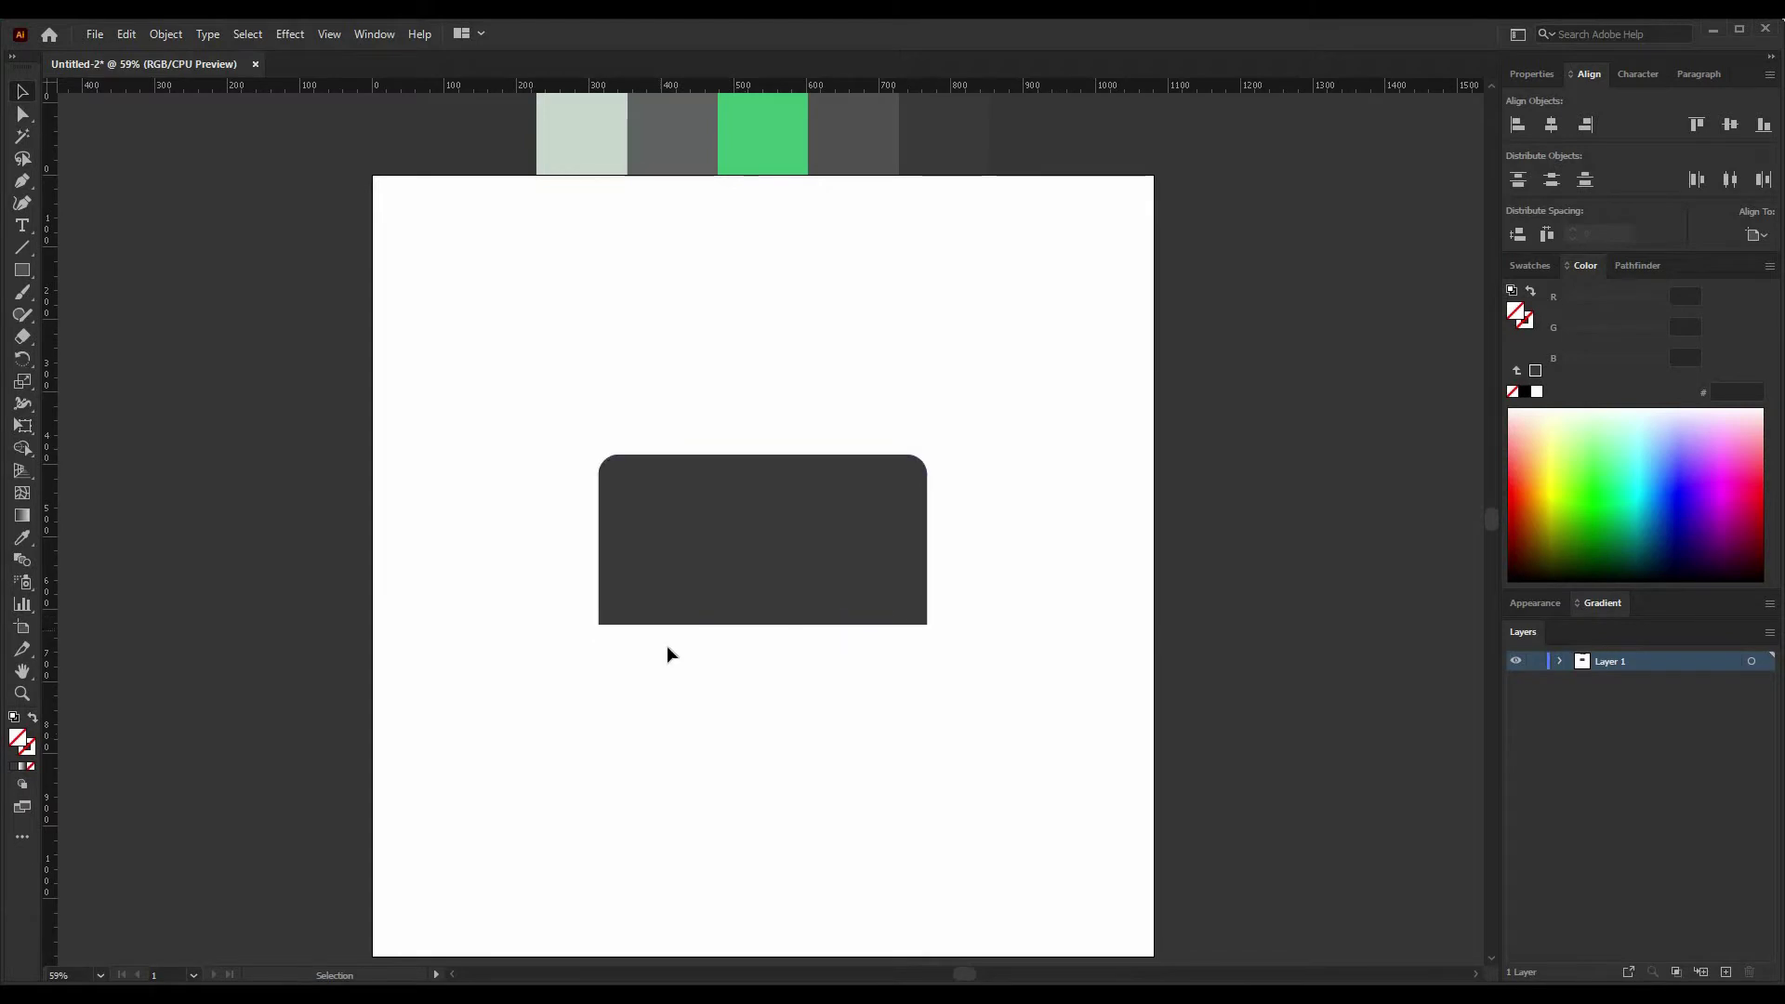
# Step: Create an inset copy of the dark shape with Offset Path, using an offset of -26 px and mitered joins
pyautogui.click(744, 516)
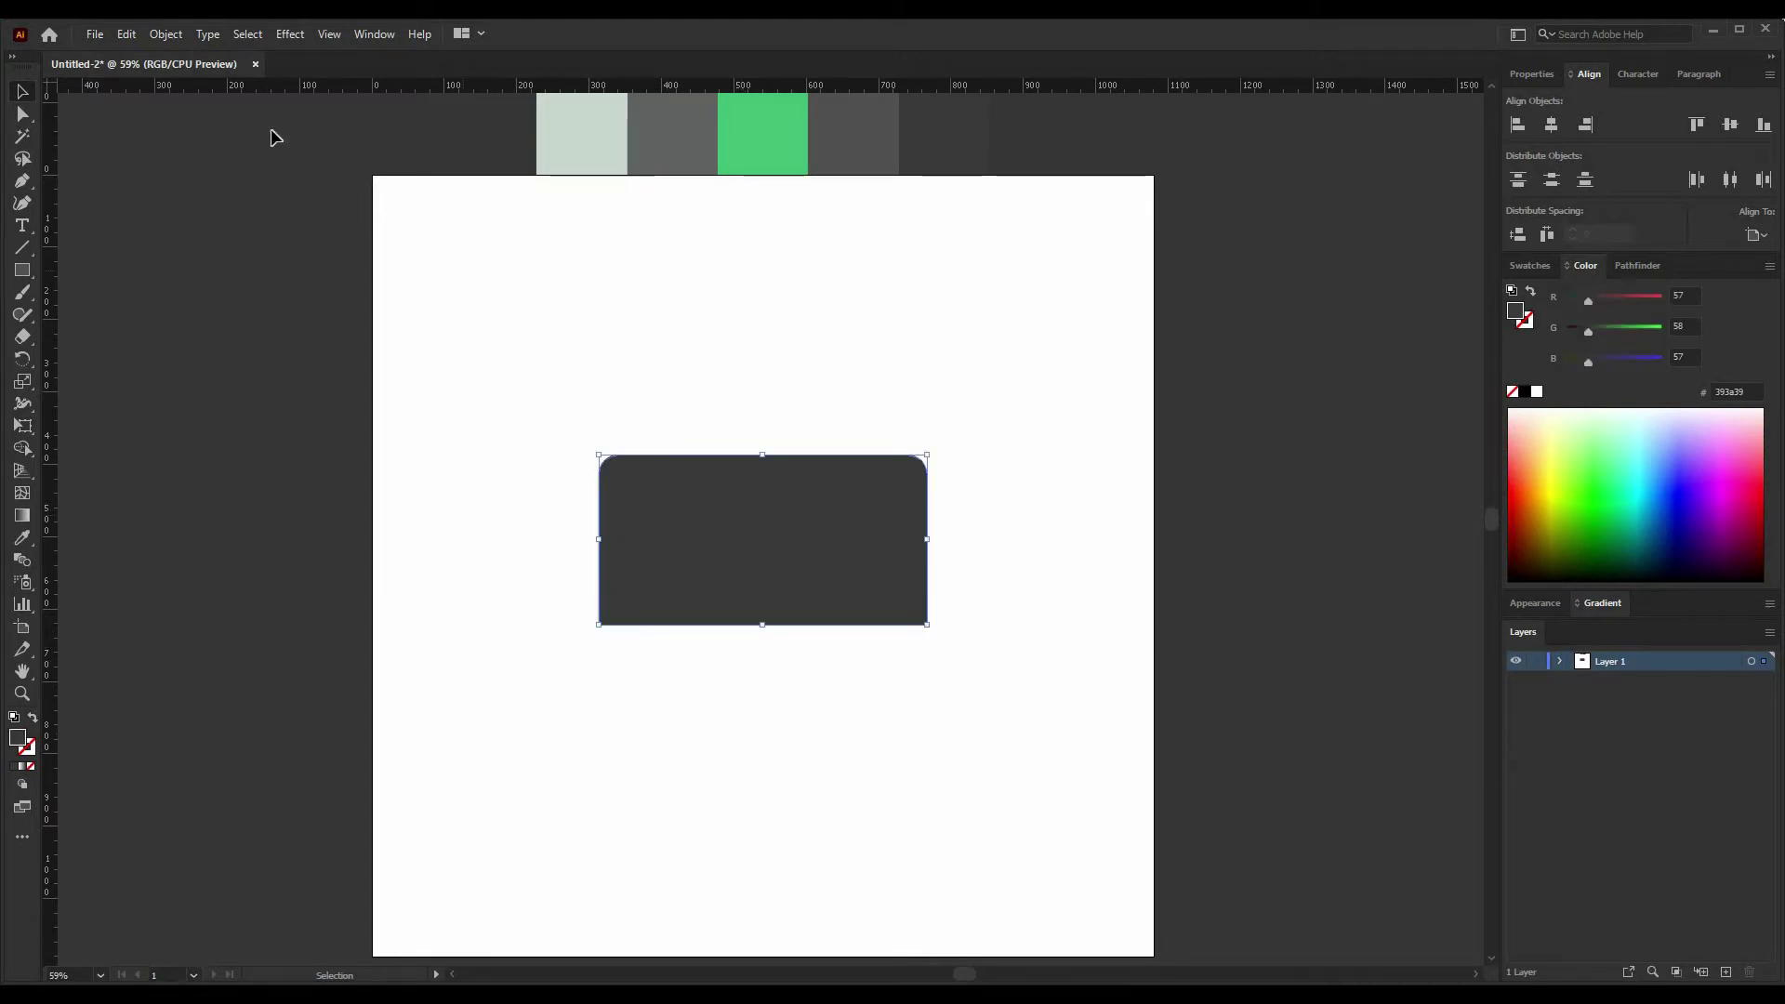
pyautogui.click(167, 35)
pyautogui.moveTo(305, 476)
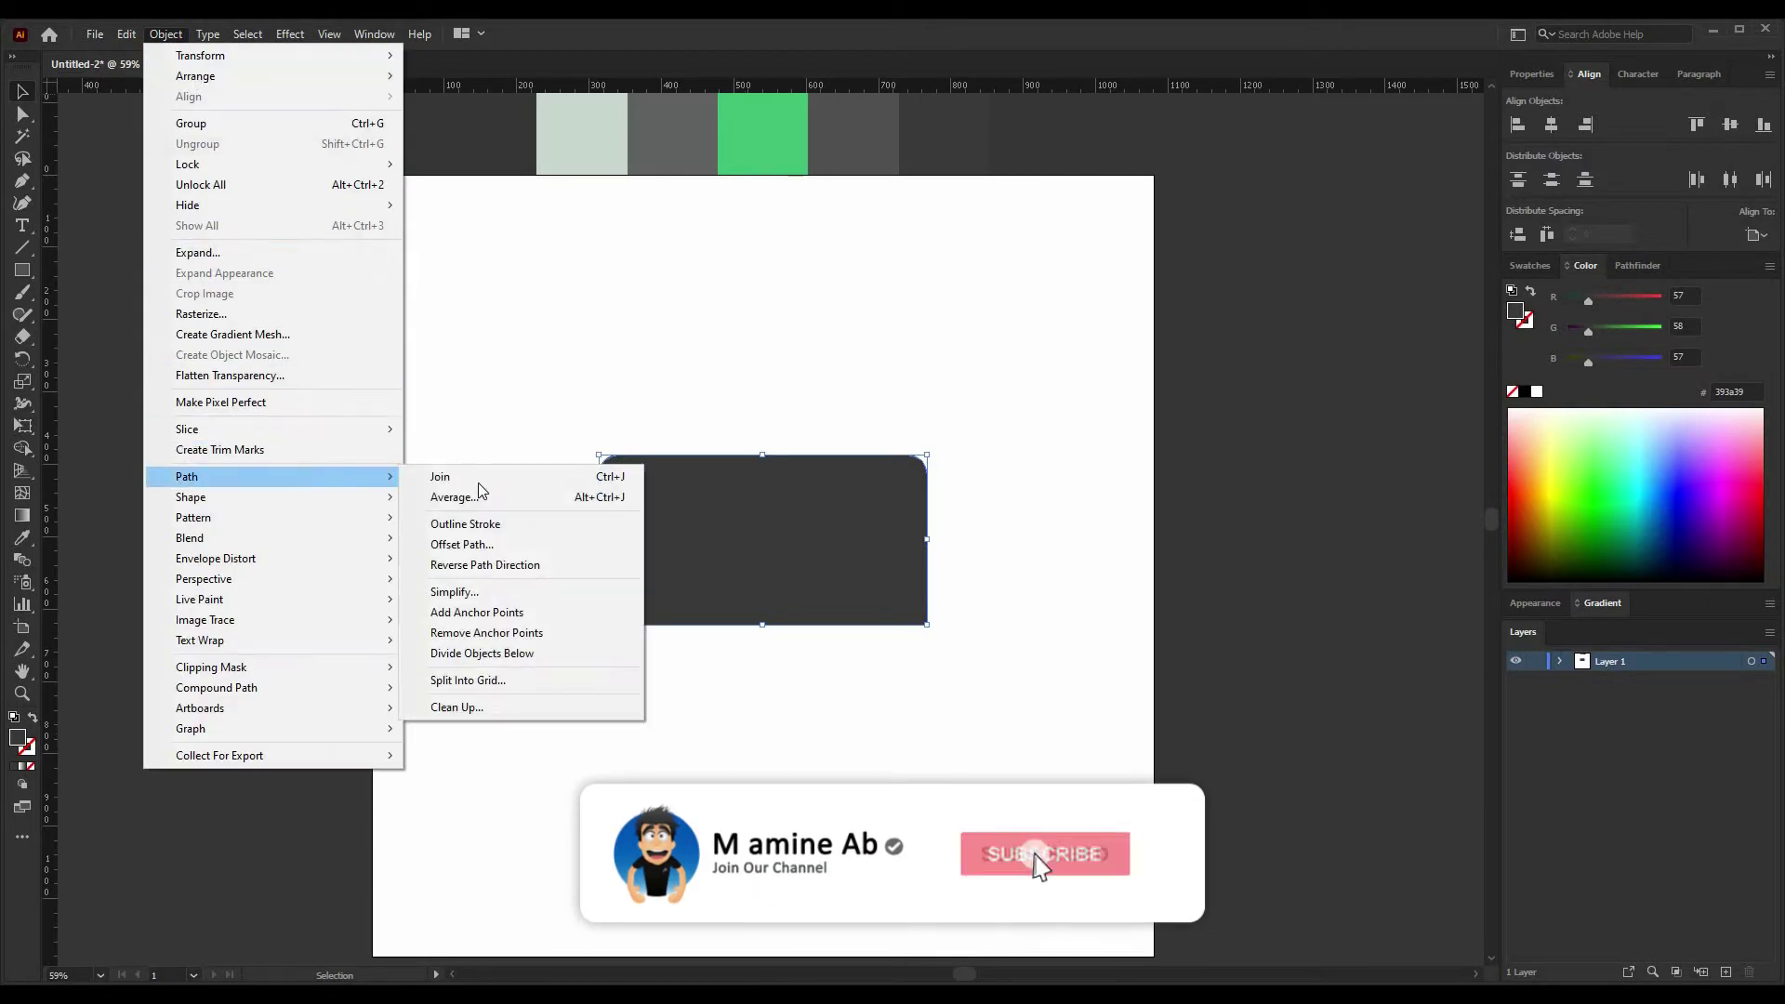
pyautogui.click(462, 544)
pyautogui.press('Down')
pyautogui.press('Down')
pyautogui.press('Down')
pyautogui.press('Down')
pyautogui.press('Down')
pyautogui.press('Down')
pyautogui.press('Down')
pyautogui.press('Down')
pyautogui.press('Down')
pyautogui.press('Down')
pyautogui.press('Down')
pyautogui.press('Down')
pyautogui.press('Down')
pyautogui.press('Down')
pyautogui.press('Down')
pyautogui.press('Down')
pyautogui.press('Down')
pyautogui.press('Down')
pyautogui.press('Down')
pyautogui.press('Down')
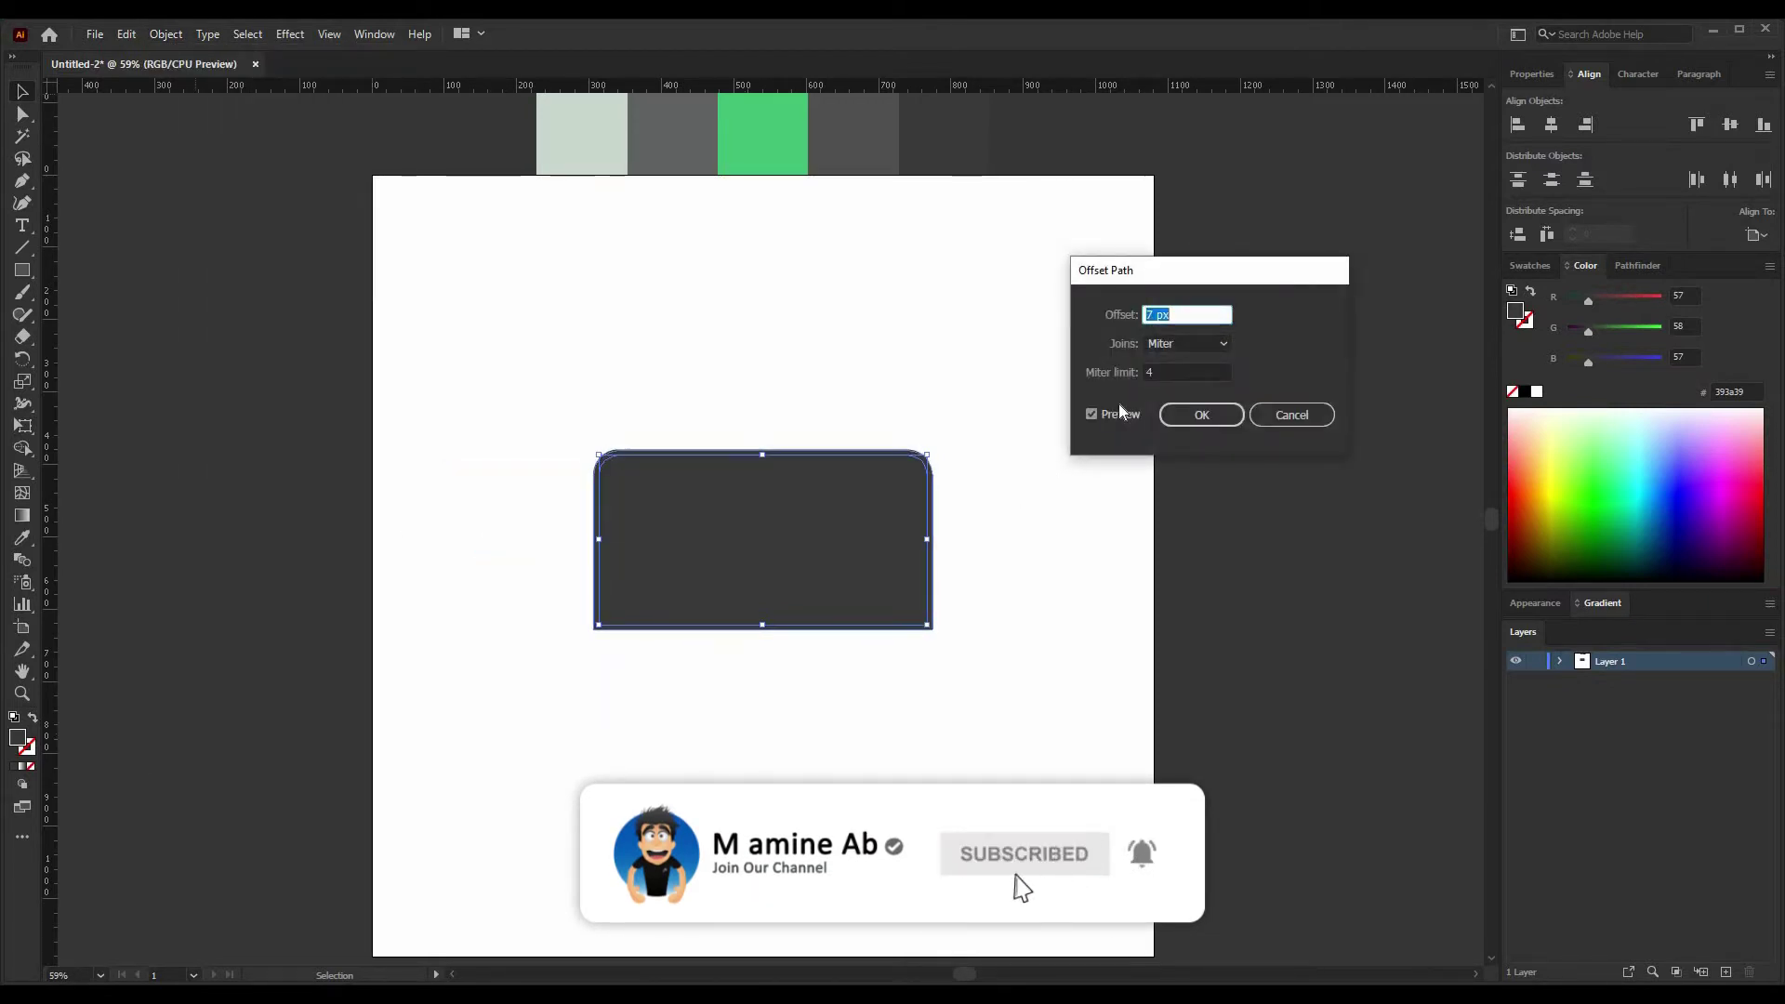
pyautogui.press('Down')
pyautogui.press('Down')
pyautogui.press('Down')
pyautogui.press('Down')
pyautogui.press('Down')
pyautogui.press('Down')
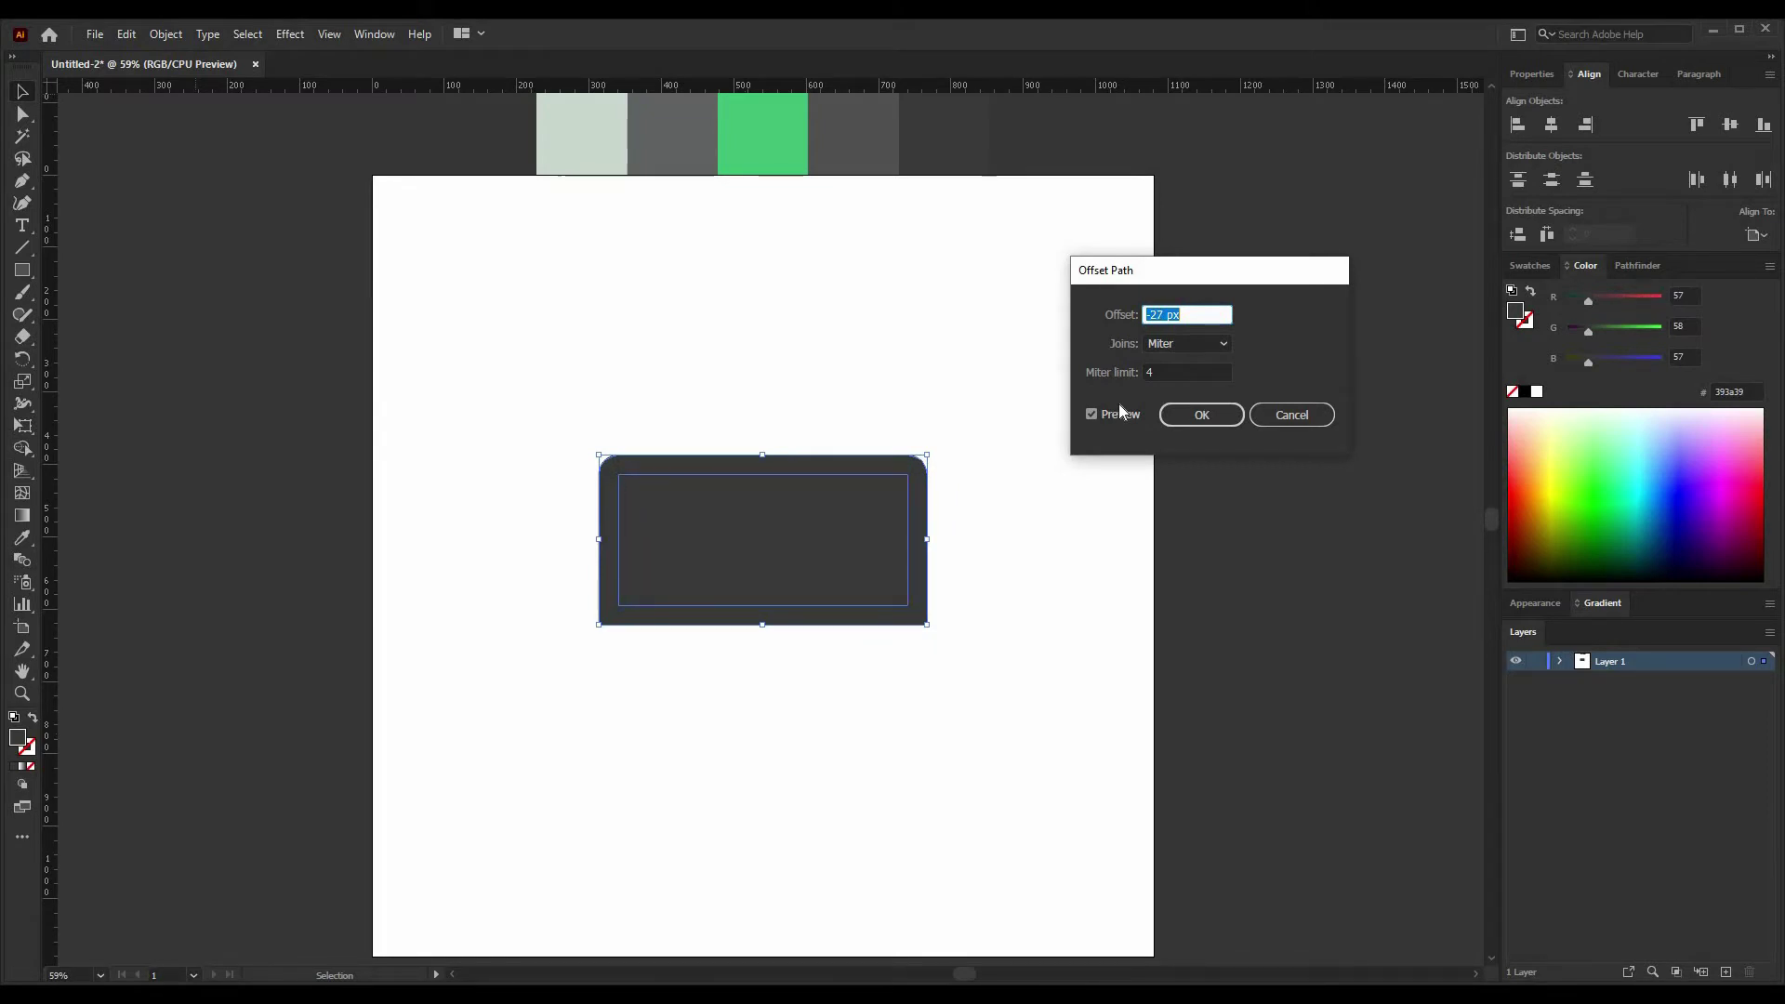
pyautogui.press('Up')
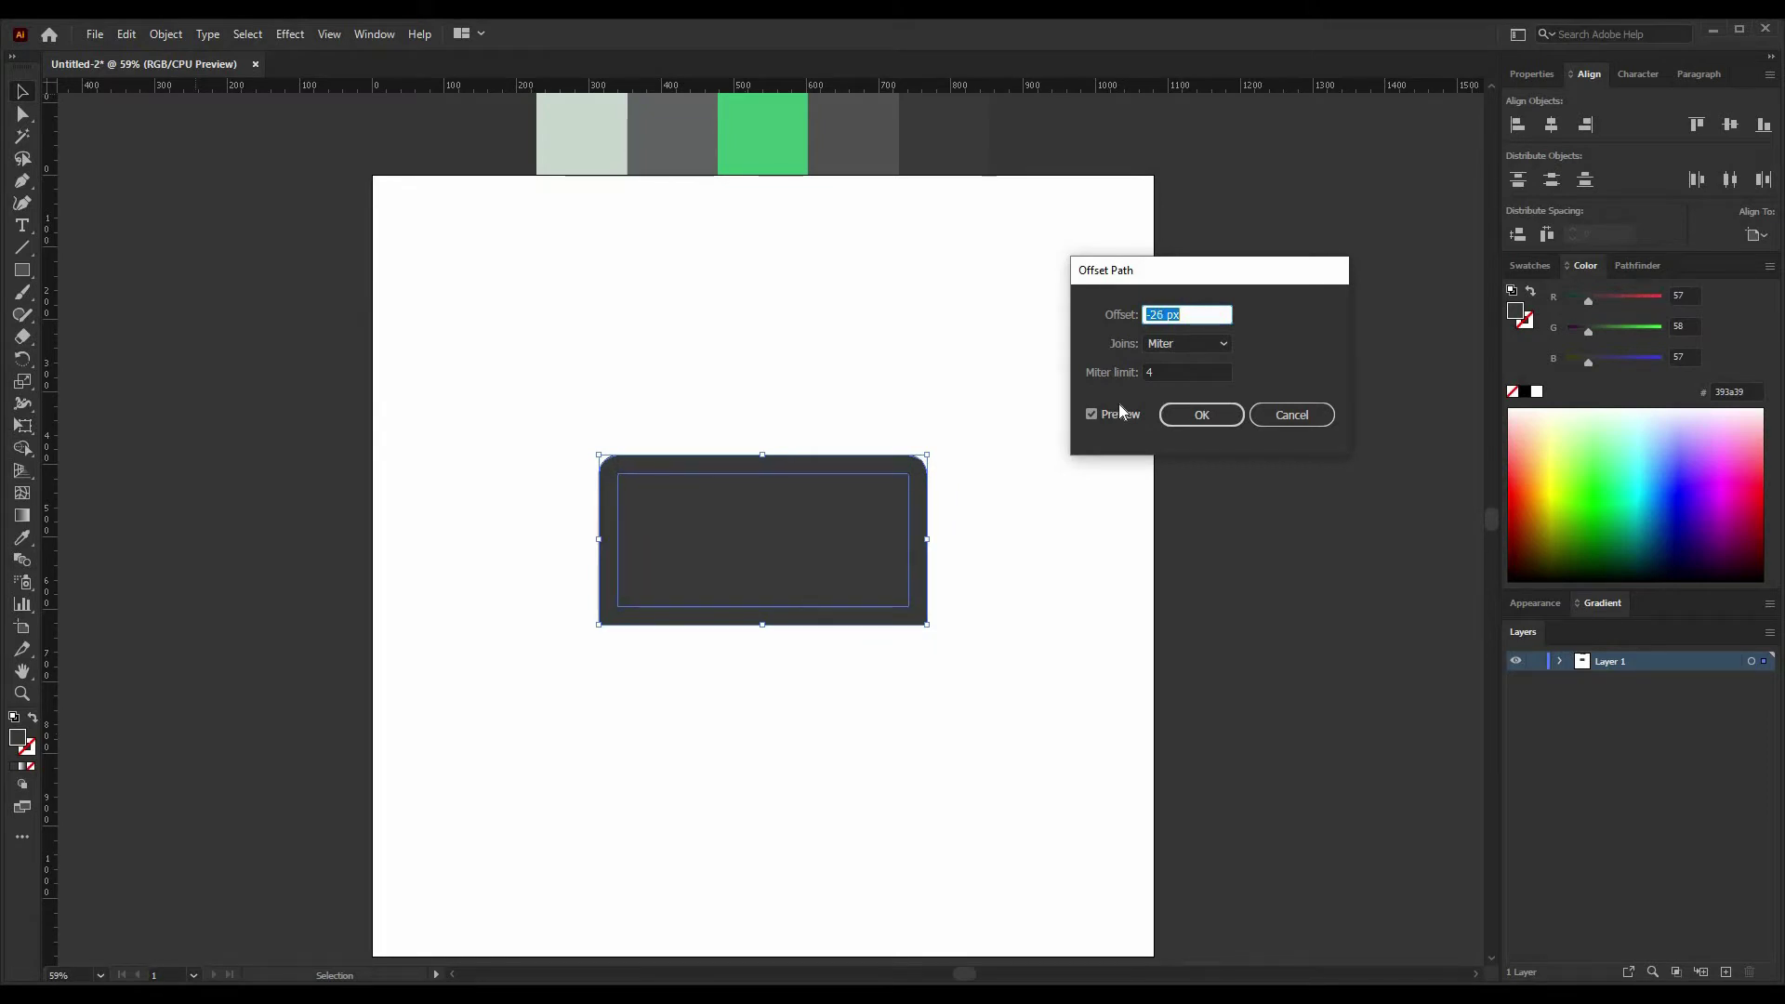
pyautogui.click(1198, 418)
# Step: Fill the inset rectangle with the grey 4f4f4f from the colour palette above the artboard
pyautogui.click(26, 538)
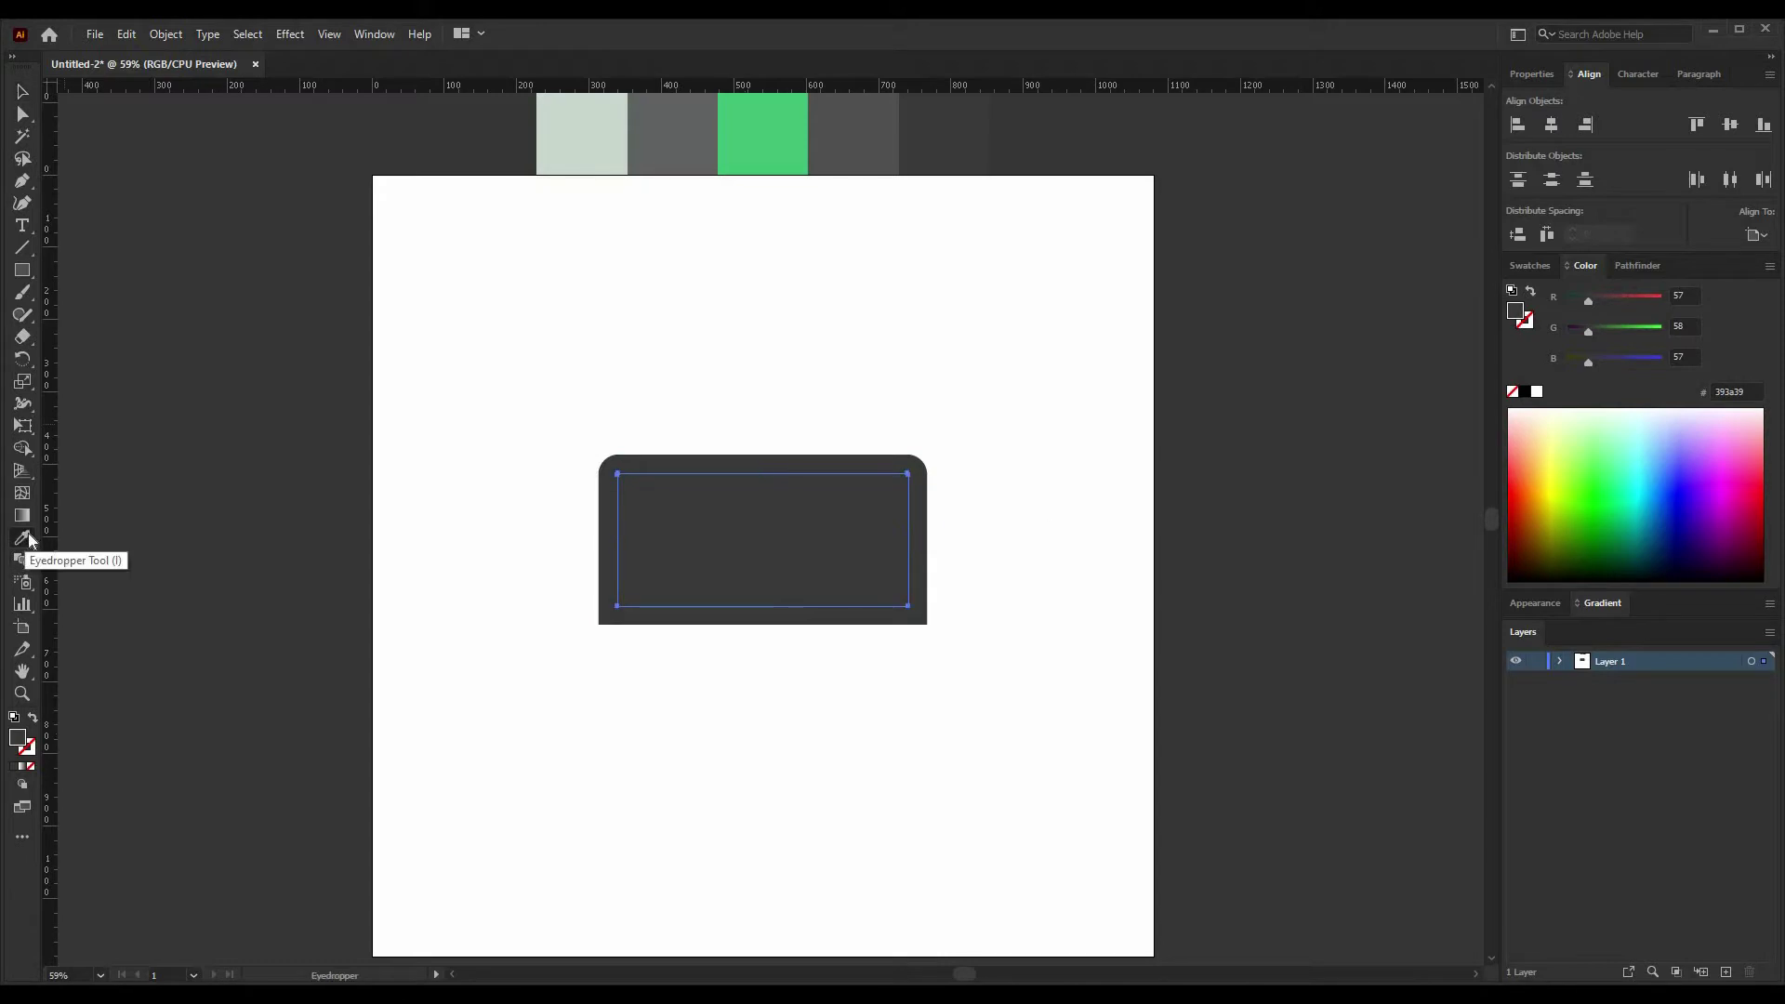
pyautogui.click(828, 140)
pyautogui.keyDown('ctrl'); pyautogui.click(688, 681); pyautogui.keyUp('ctrl')
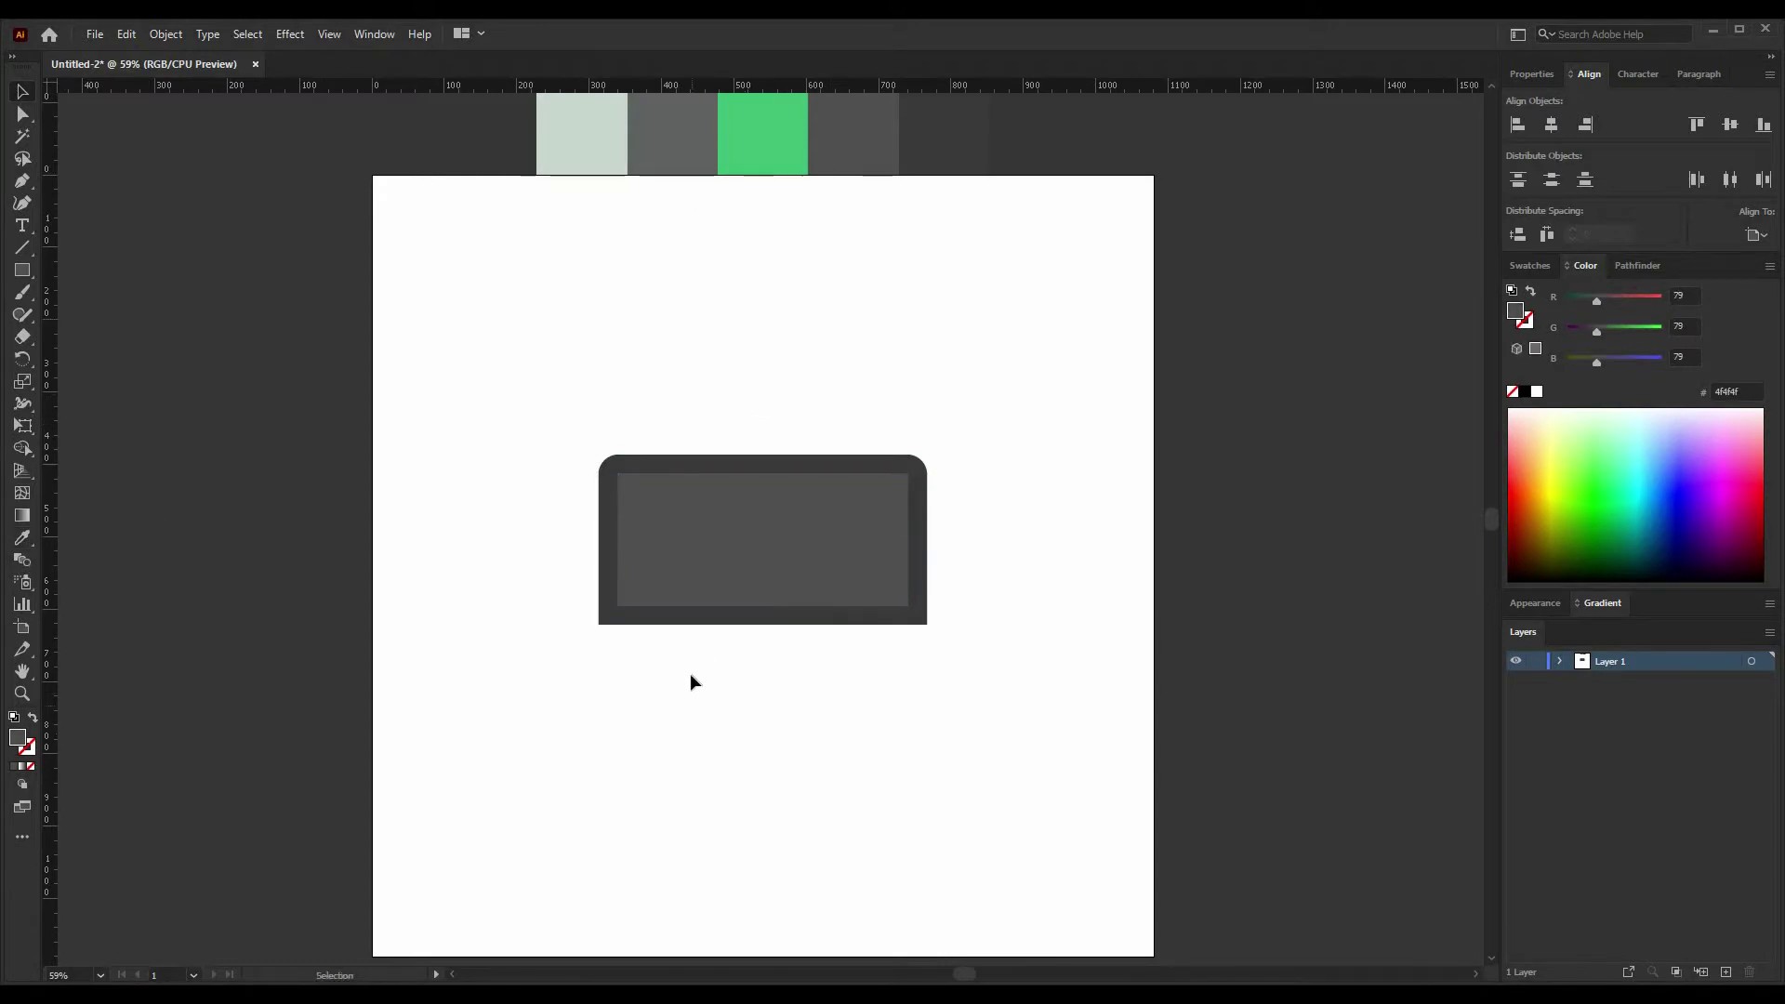
# Step: Draw a tall narrow rectangle in the artboard's upper left area and place a thinner copy close beside it
pyautogui.click(23, 271)
pyautogui.moveTo(455, 297); pyautogui.dragTo(482, 465)
pyautogui.press('v')
pyautogui.moveTo(476, 379); pyautogui.dragTo(501, 383)
# Step: Recolour both narrow bars with the lighter grey 626463 from the palette above the artboard
pyautogui.moveTo(397, 311); pyautogui.dragTo(522, 415)
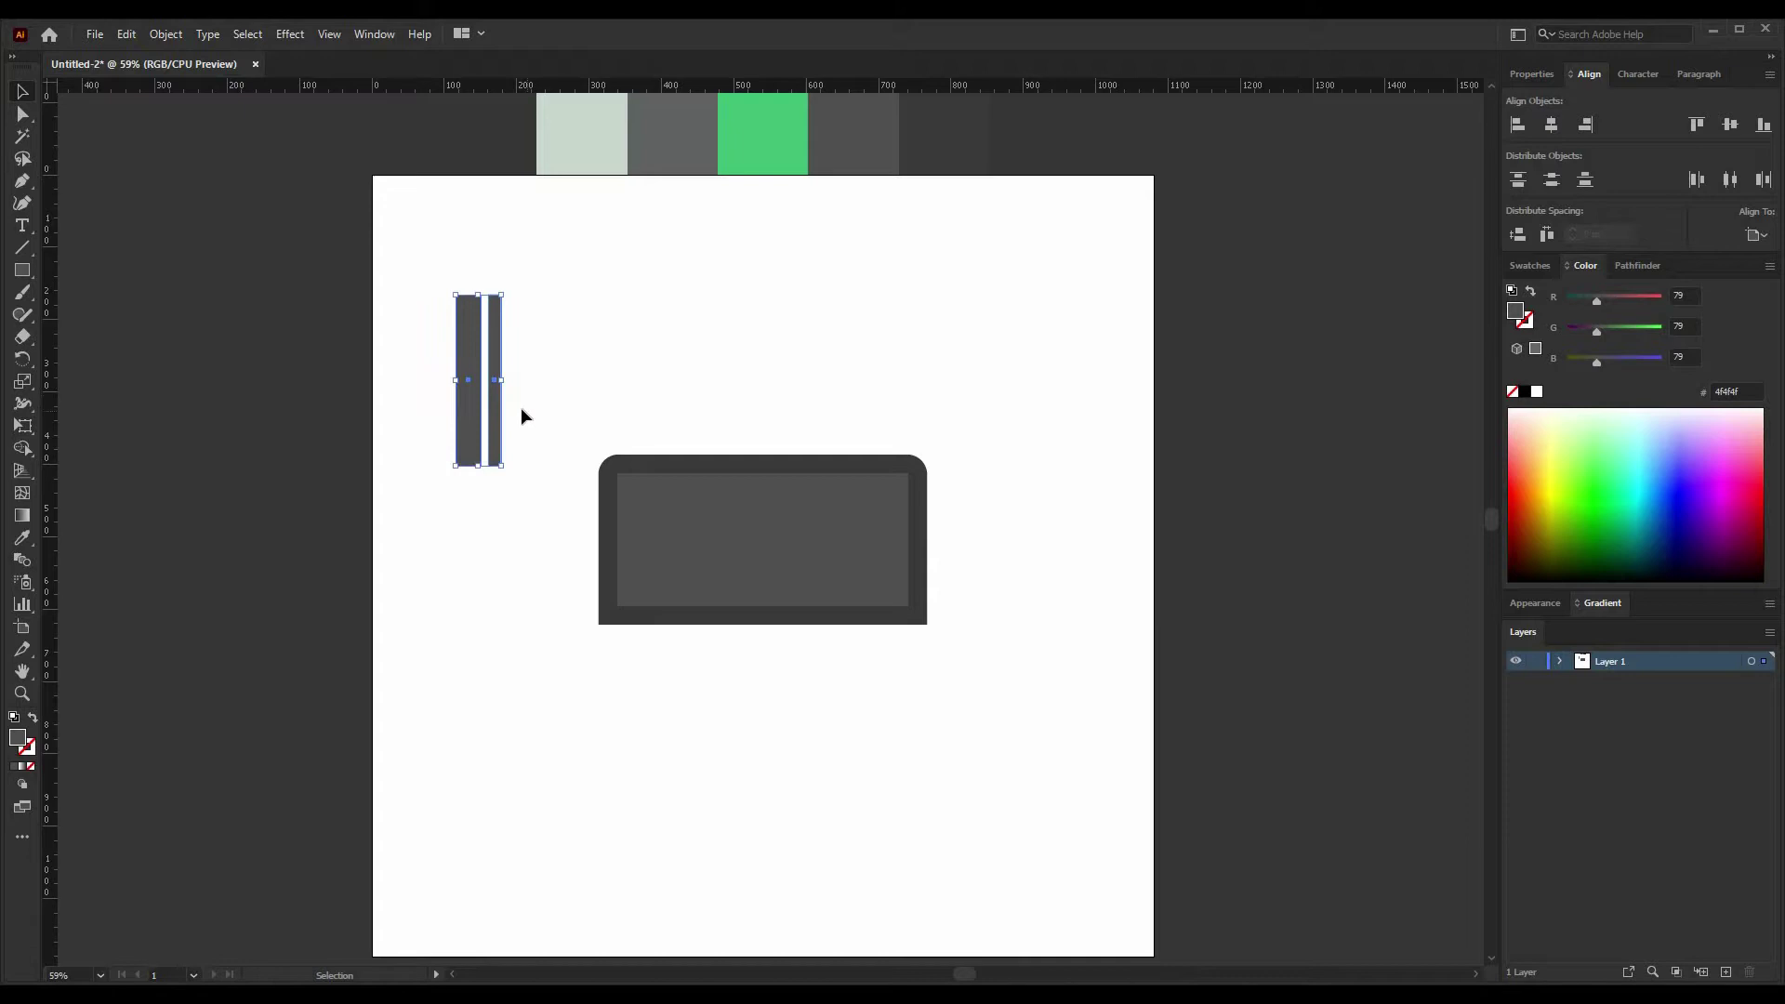
pyautogui.click(22, 539)
pyautogui.click(683, 145)
pyautogui.press('v')
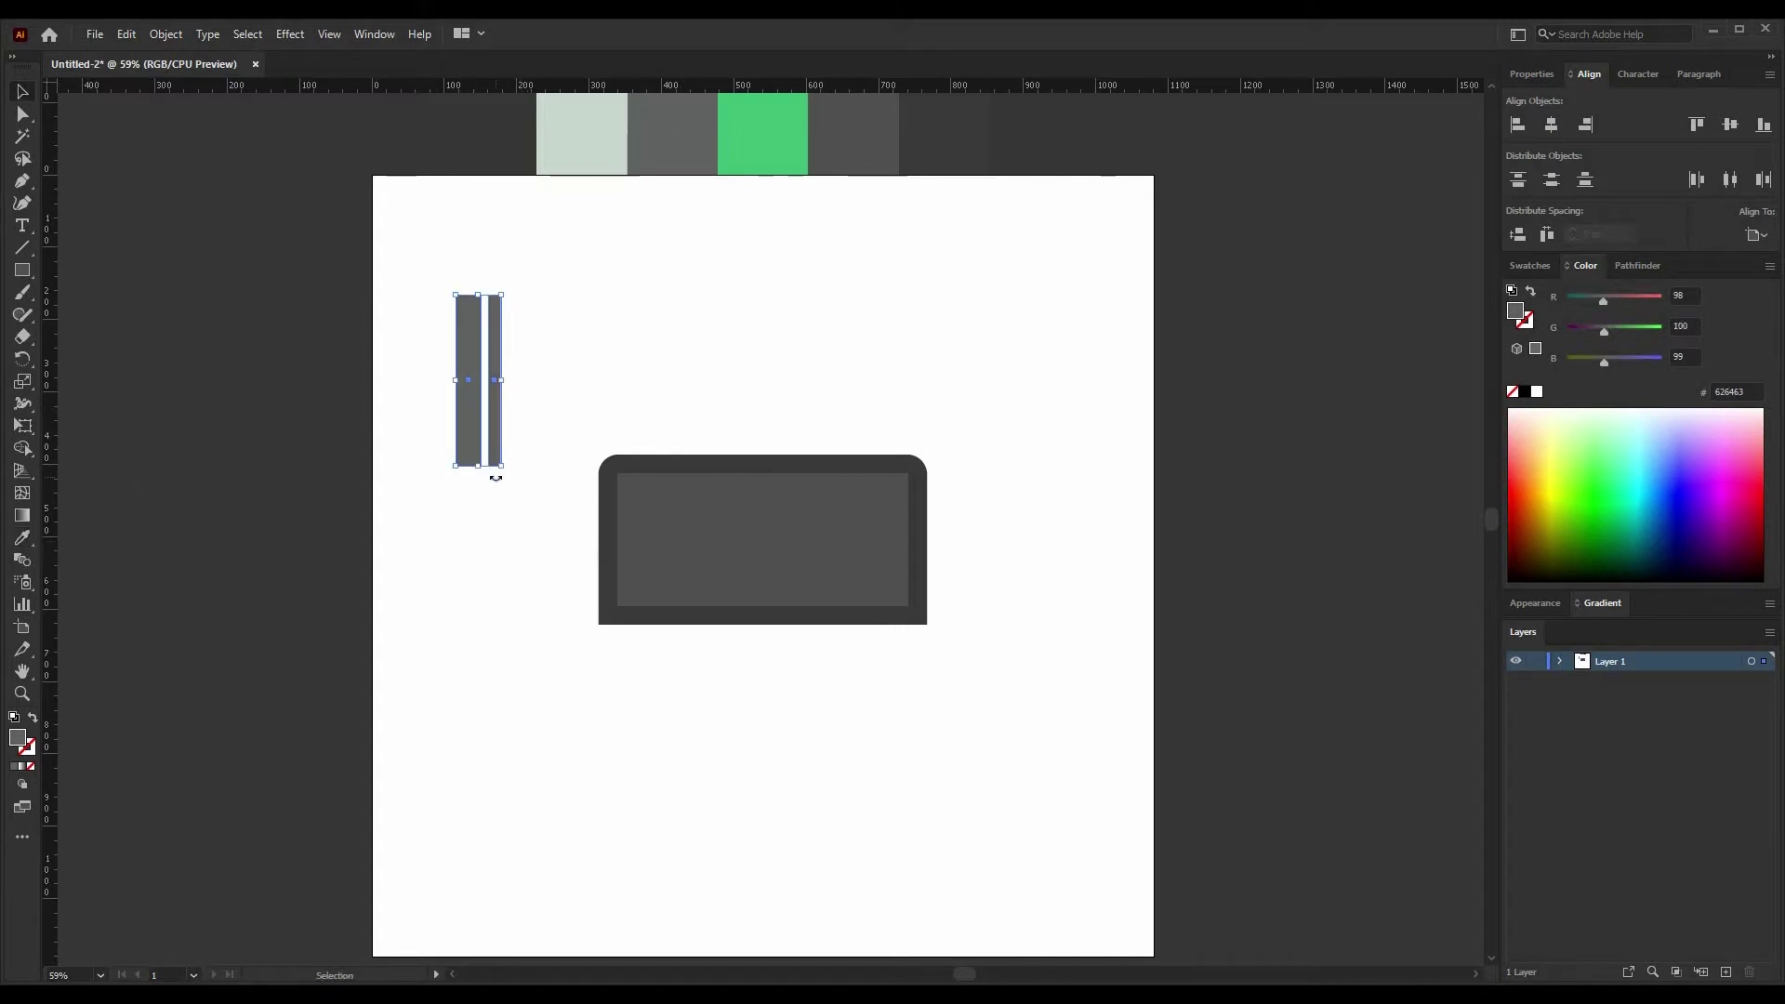
# Step: Tilt the two bars across the screen as a reflection and trim their ends outside the inner rectangle with Shape Builder
pyautogui.moveTo(495, 477); pyautogui.dragTo(461, 478)
pyautogui.moveTo(469, 385); pyautogui.dragTo(684, 547)
pyautogui.keyDown('shift'); pyautogui.click(782, 542); pyautogui.keyUp('shift')
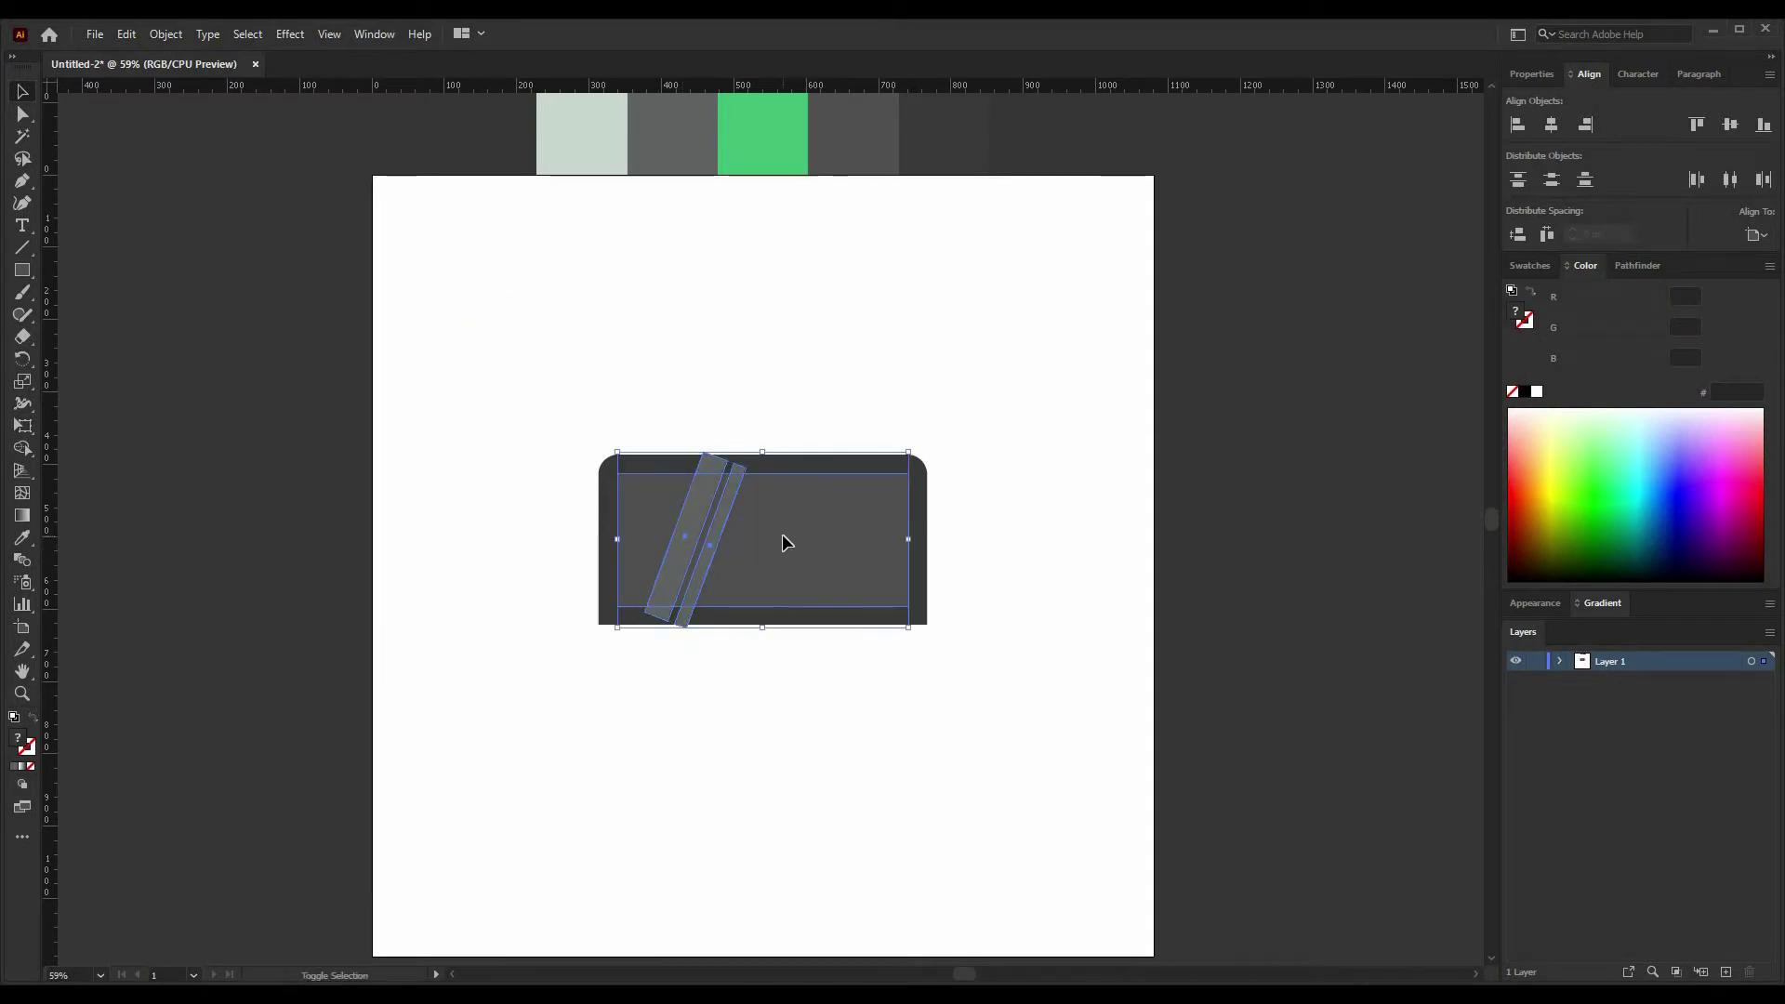
pyautogui.click(23, 450)
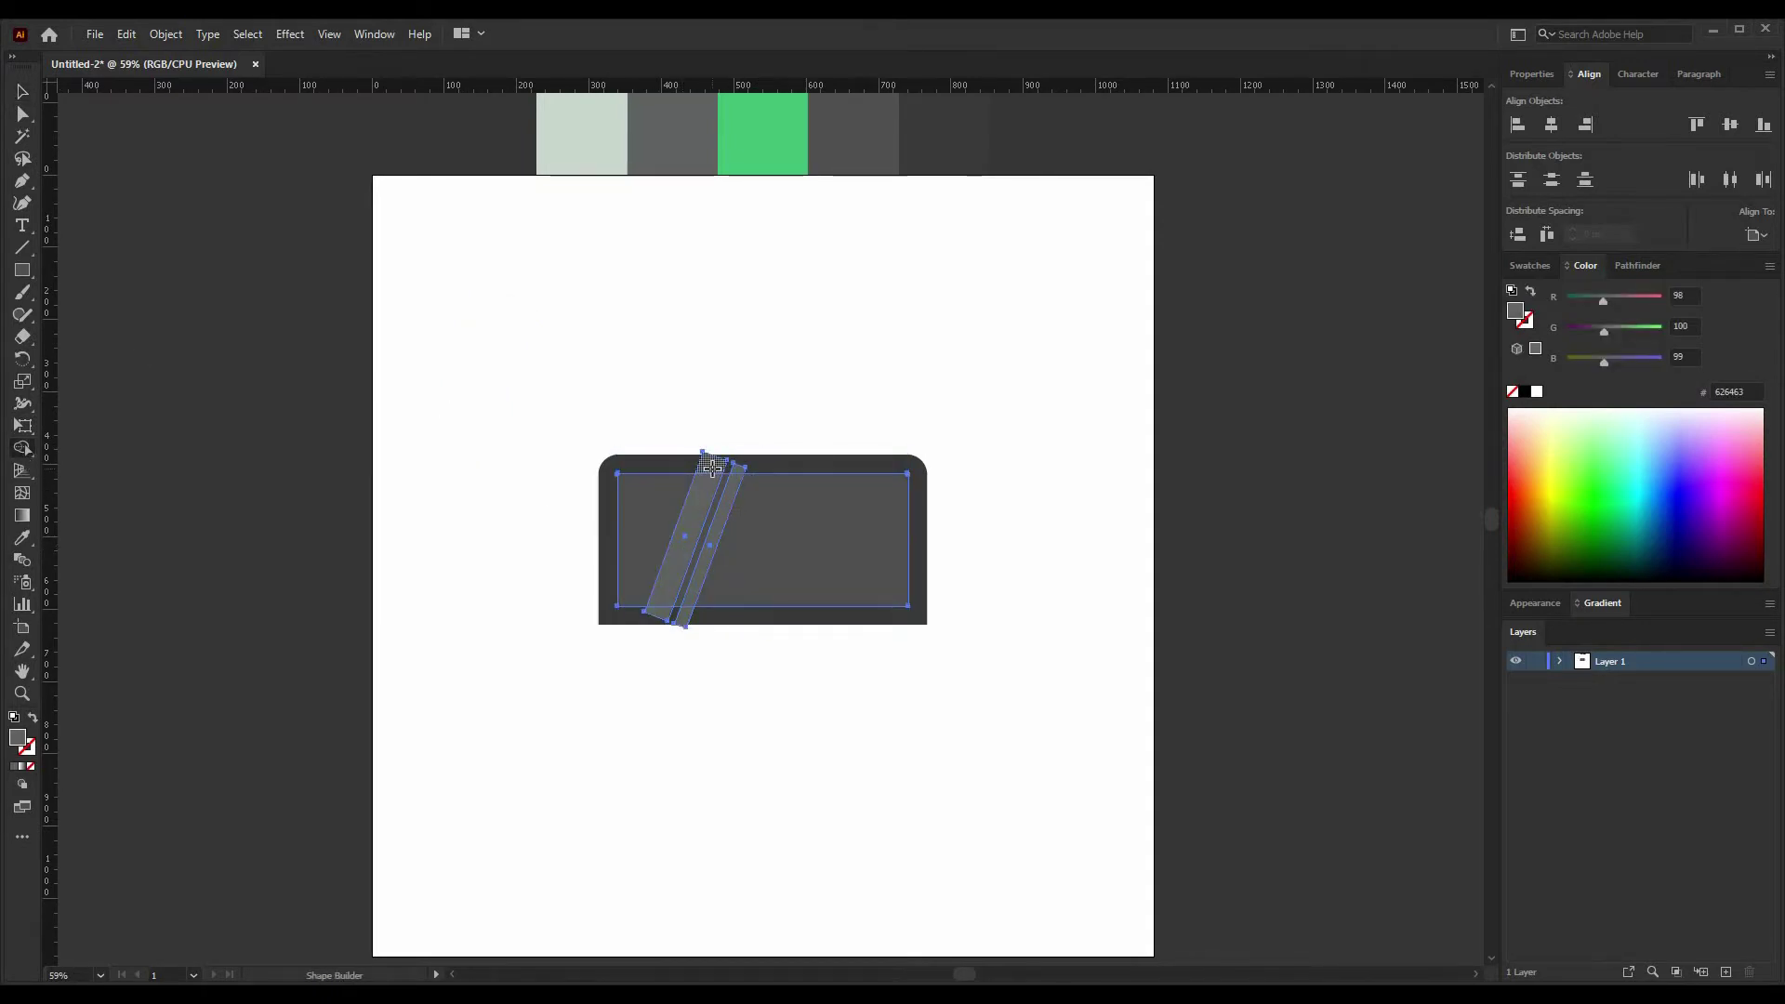
pyautogui.keyDown('alt'); pyautogui.click(716, 469); pyautogui.keyUp('alt')
pyautogui.keyDown('alt'); pyautogui.click(685, 617); pyautogui.keyUp('alt')
pyautogui.keyDown('alt'); pyautogui.click(661, 614); pyautogui.keyUp('alt')
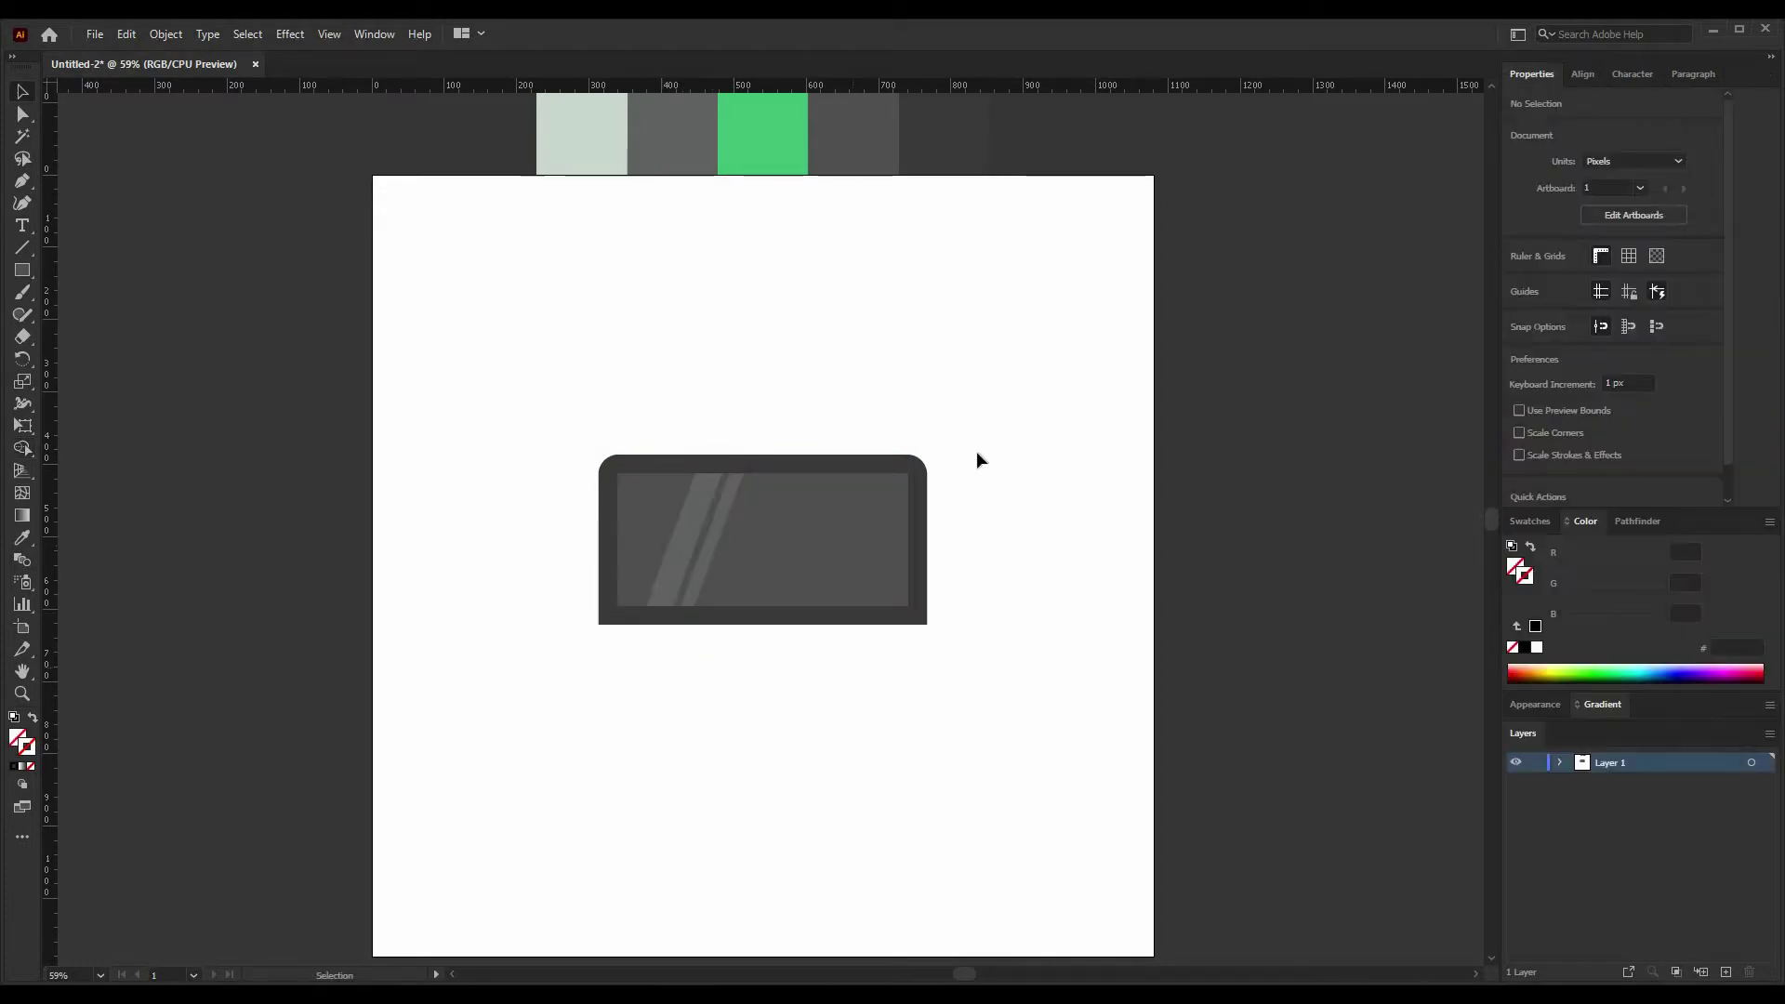
# Step: Duplicate the whole monitor below the original and unite the copy into one rounded shape with a 5 pt black stroke
pyautogui.moveTo(1007, 386); pyautogui.dragTo(591, 683)
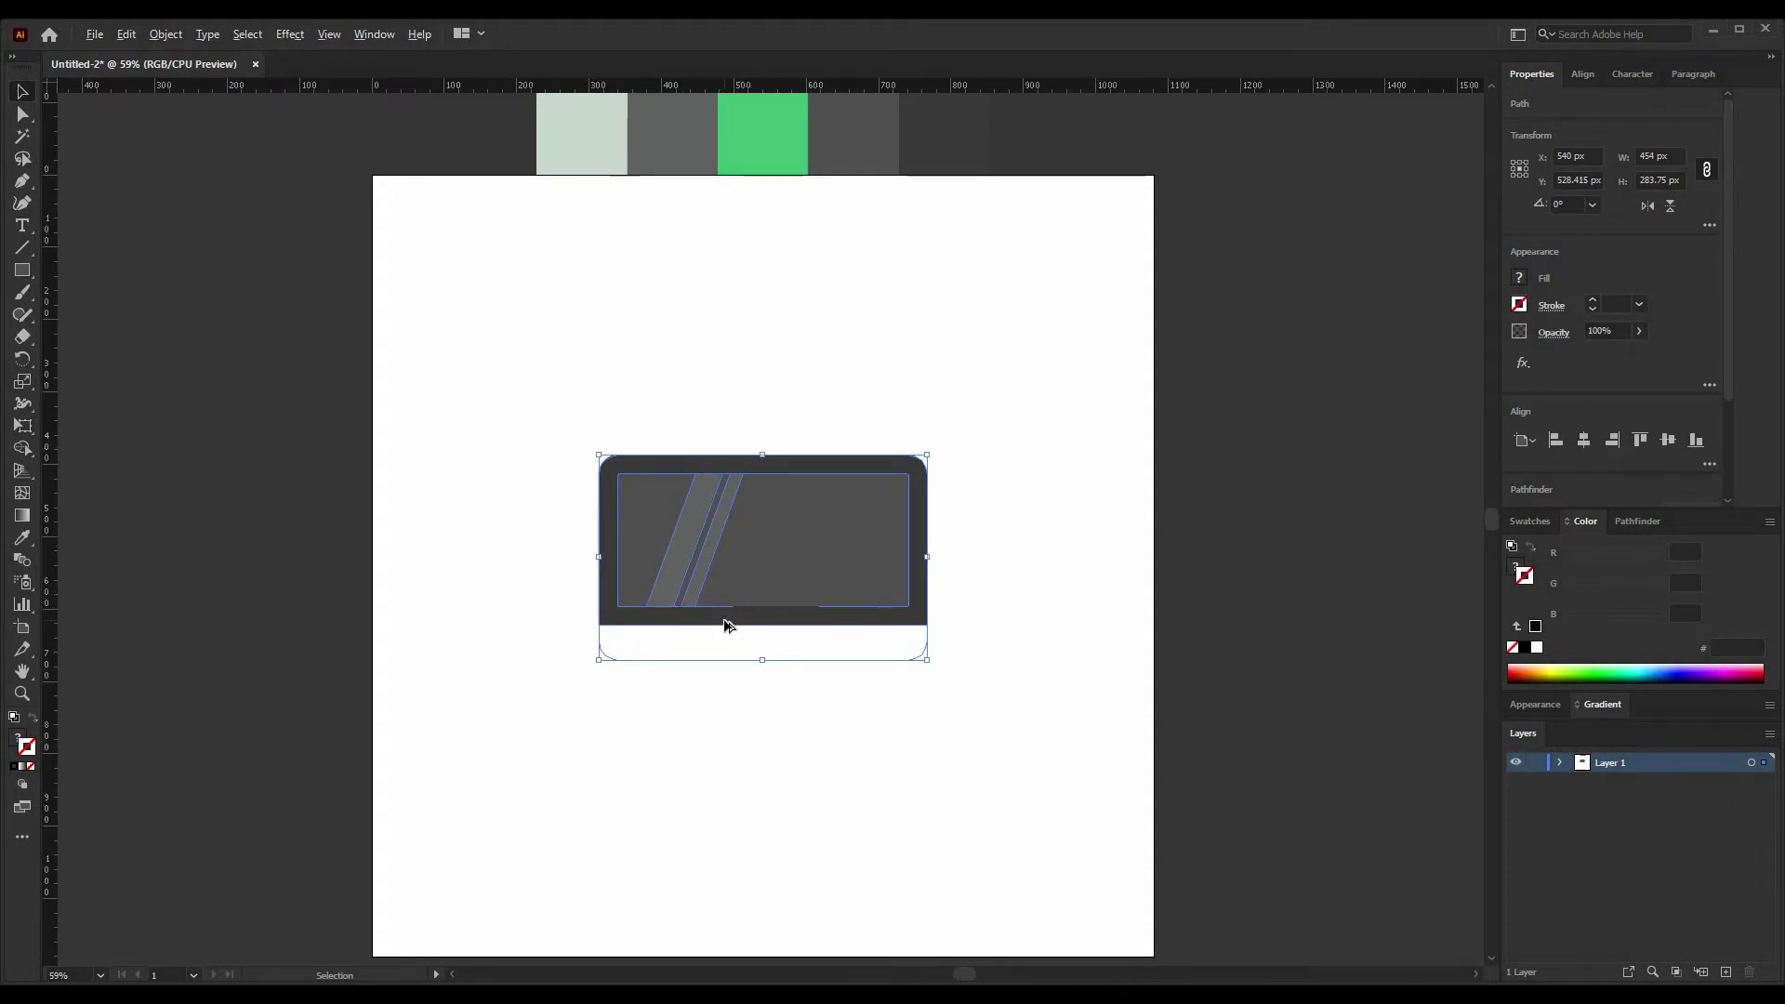
pyautogui.moveTo(729, 625); pyautogui.dragTo(896, 764)
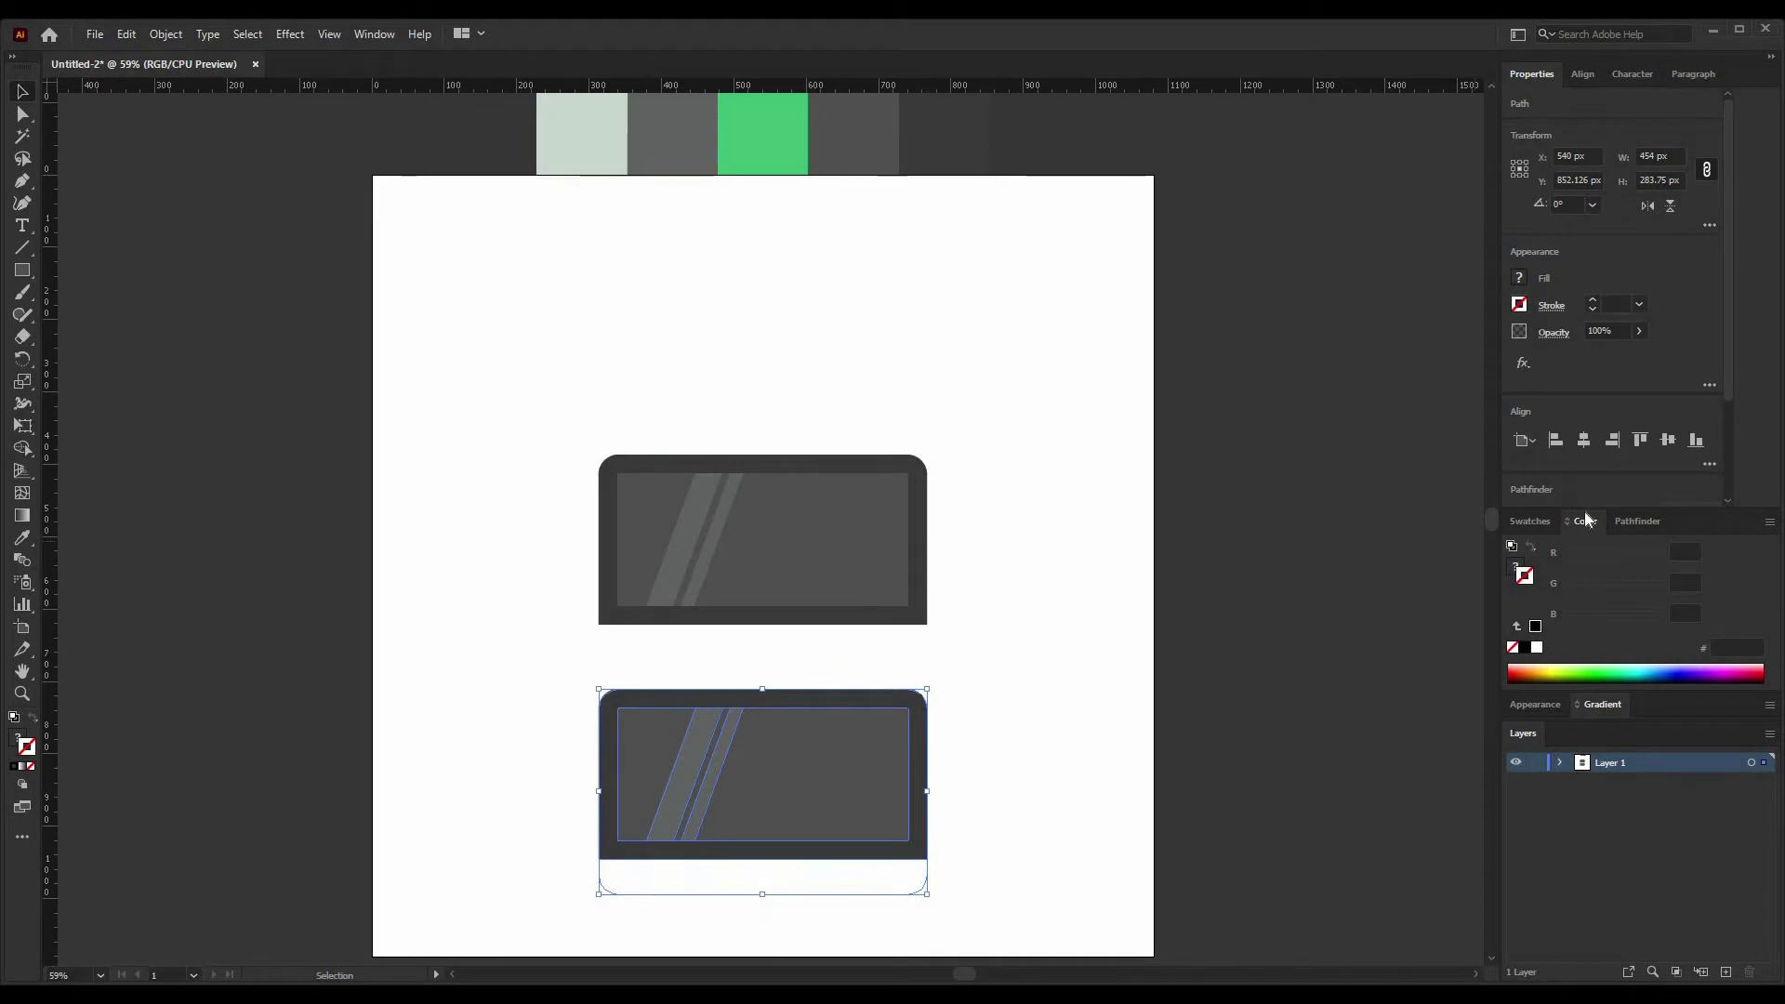
pyautogui.click(1637, 520)
pyautogui.click(1517, 571)
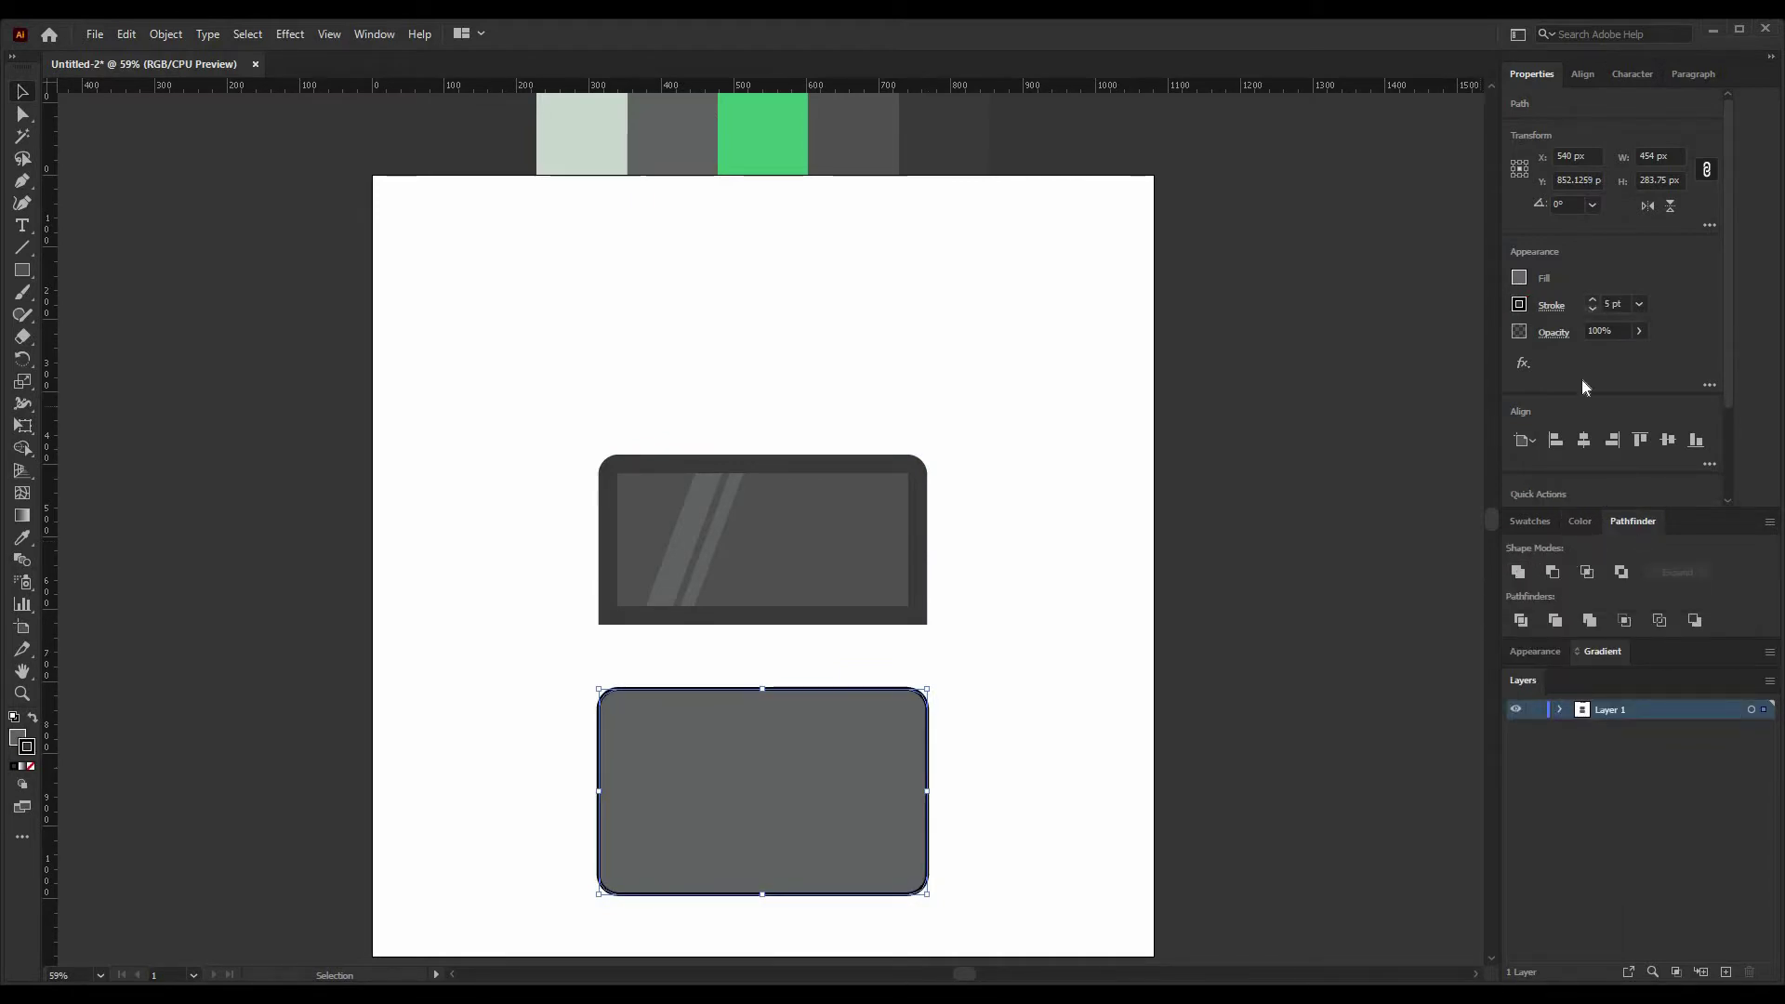
# Step: Remove the fill from the united shape and send it to the back
pyautogui.click(17, 738)
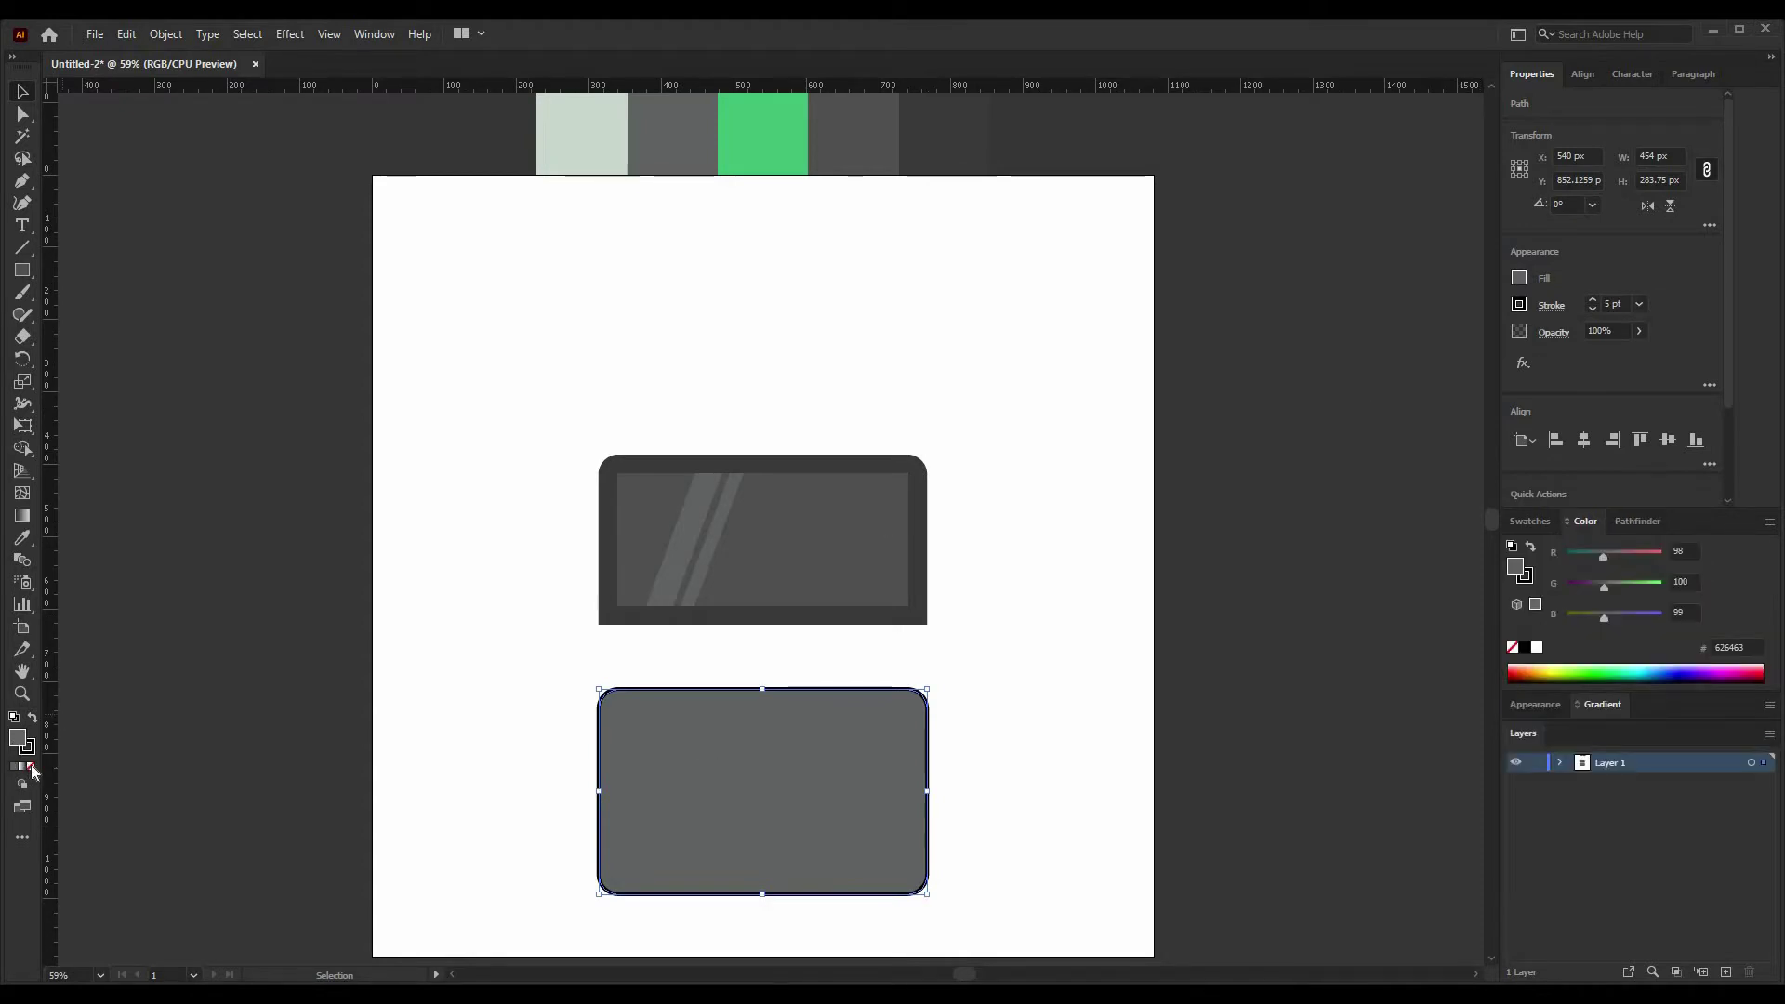
pyautogui.click(31, 766)
pyautogui.rightClick(868, 689)
pyautogui.moveTo(978, 591)
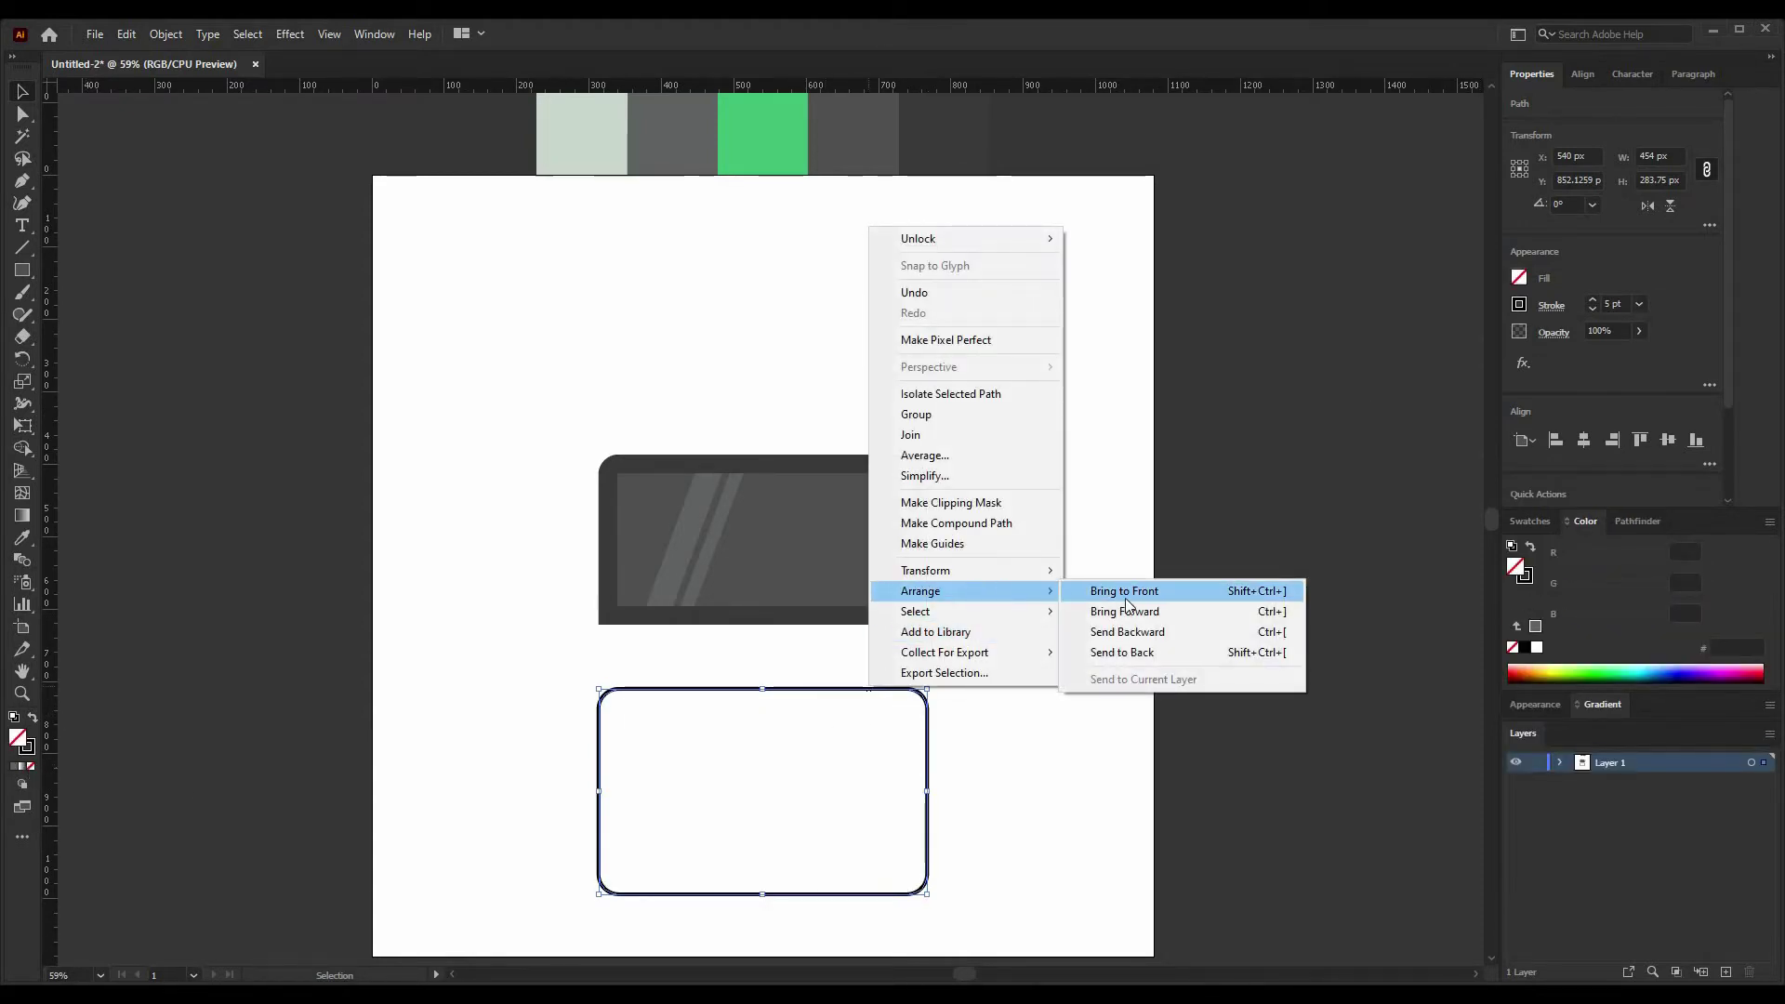
pyautogui.click(1143, 651)
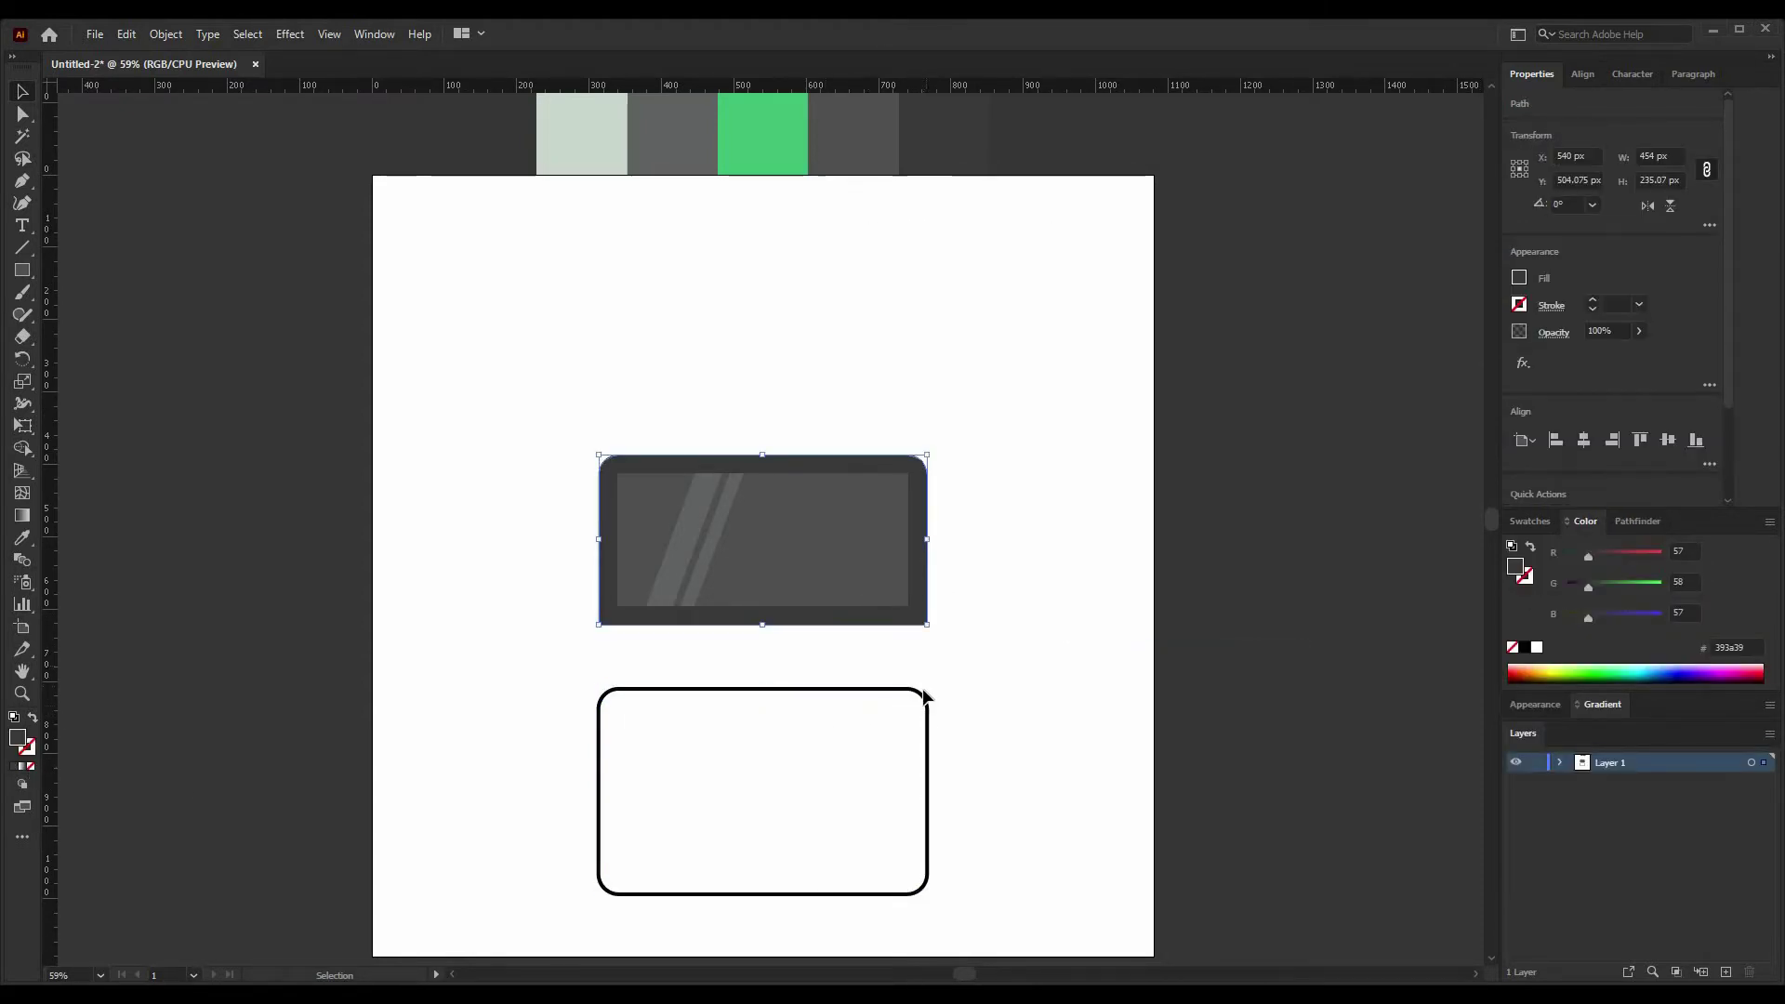
# Step: Top-align the black outline with the dark monitor frame and bring the outline to the front
pyautogui.click(898, 472)
pyautogui.click(1638, 440)
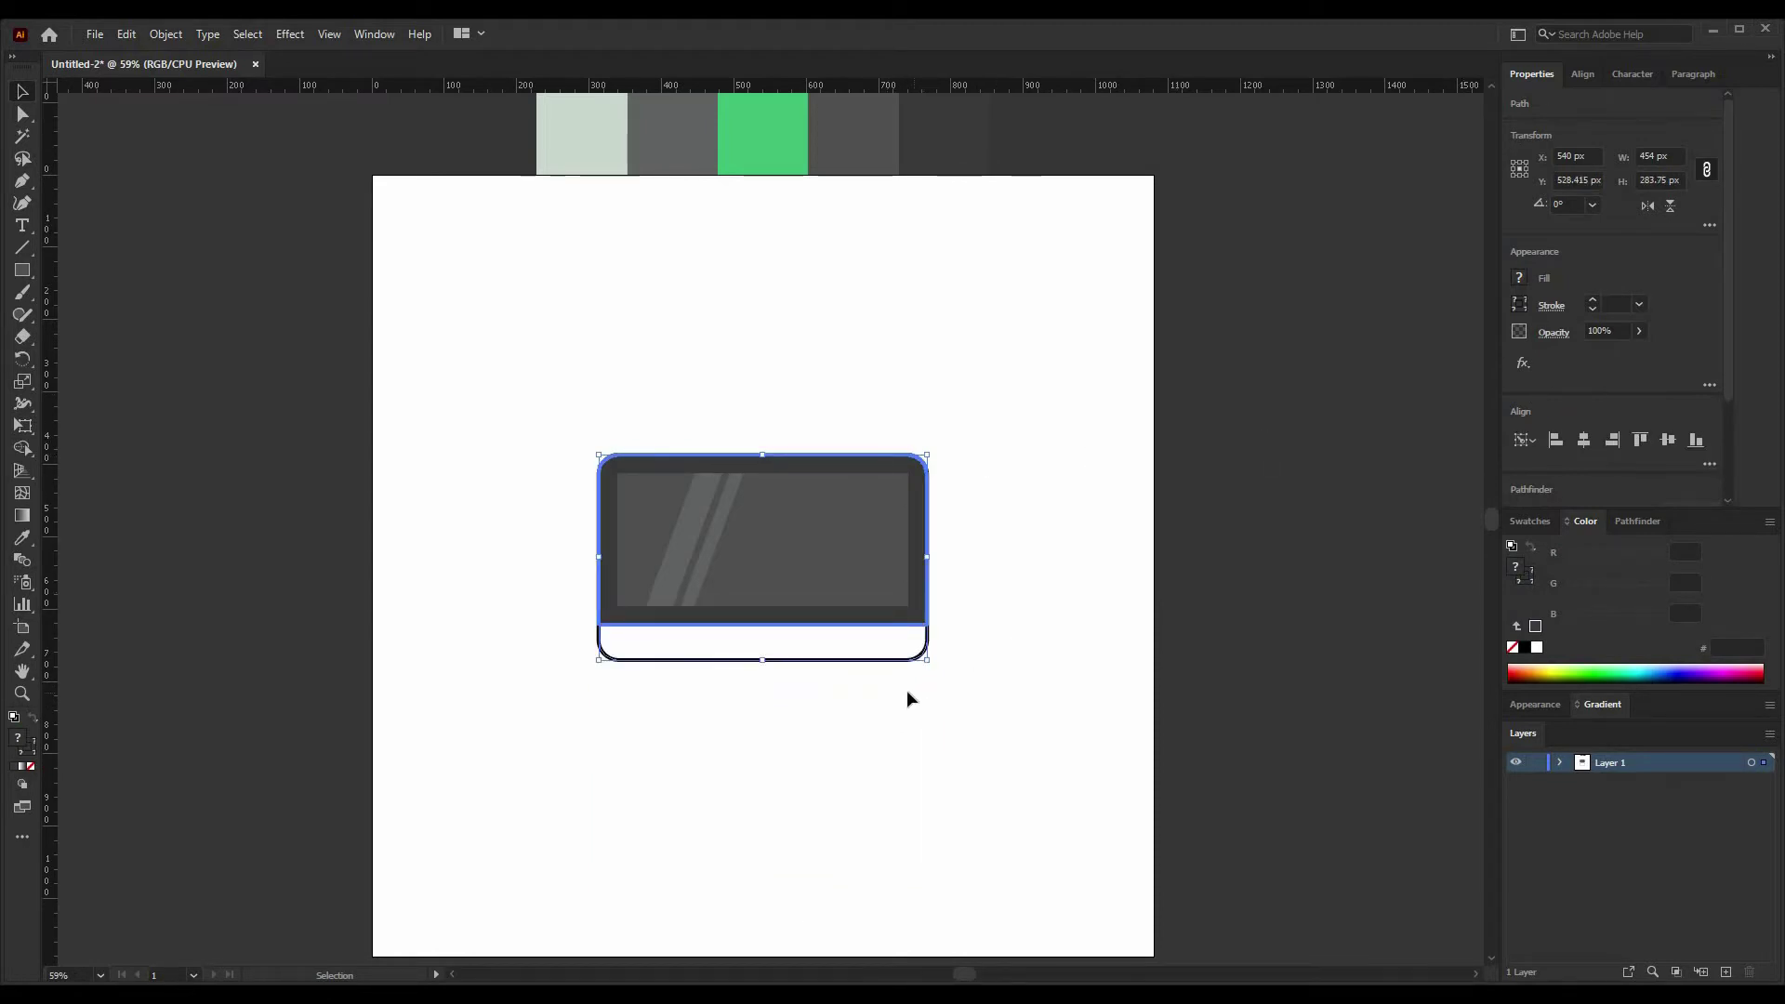
pyautogui.click(907, 650)
pyautogui.rightClick(900, 653)
pyautogui.moveTo(976, 563)
pyautogui.click(1153, 563)
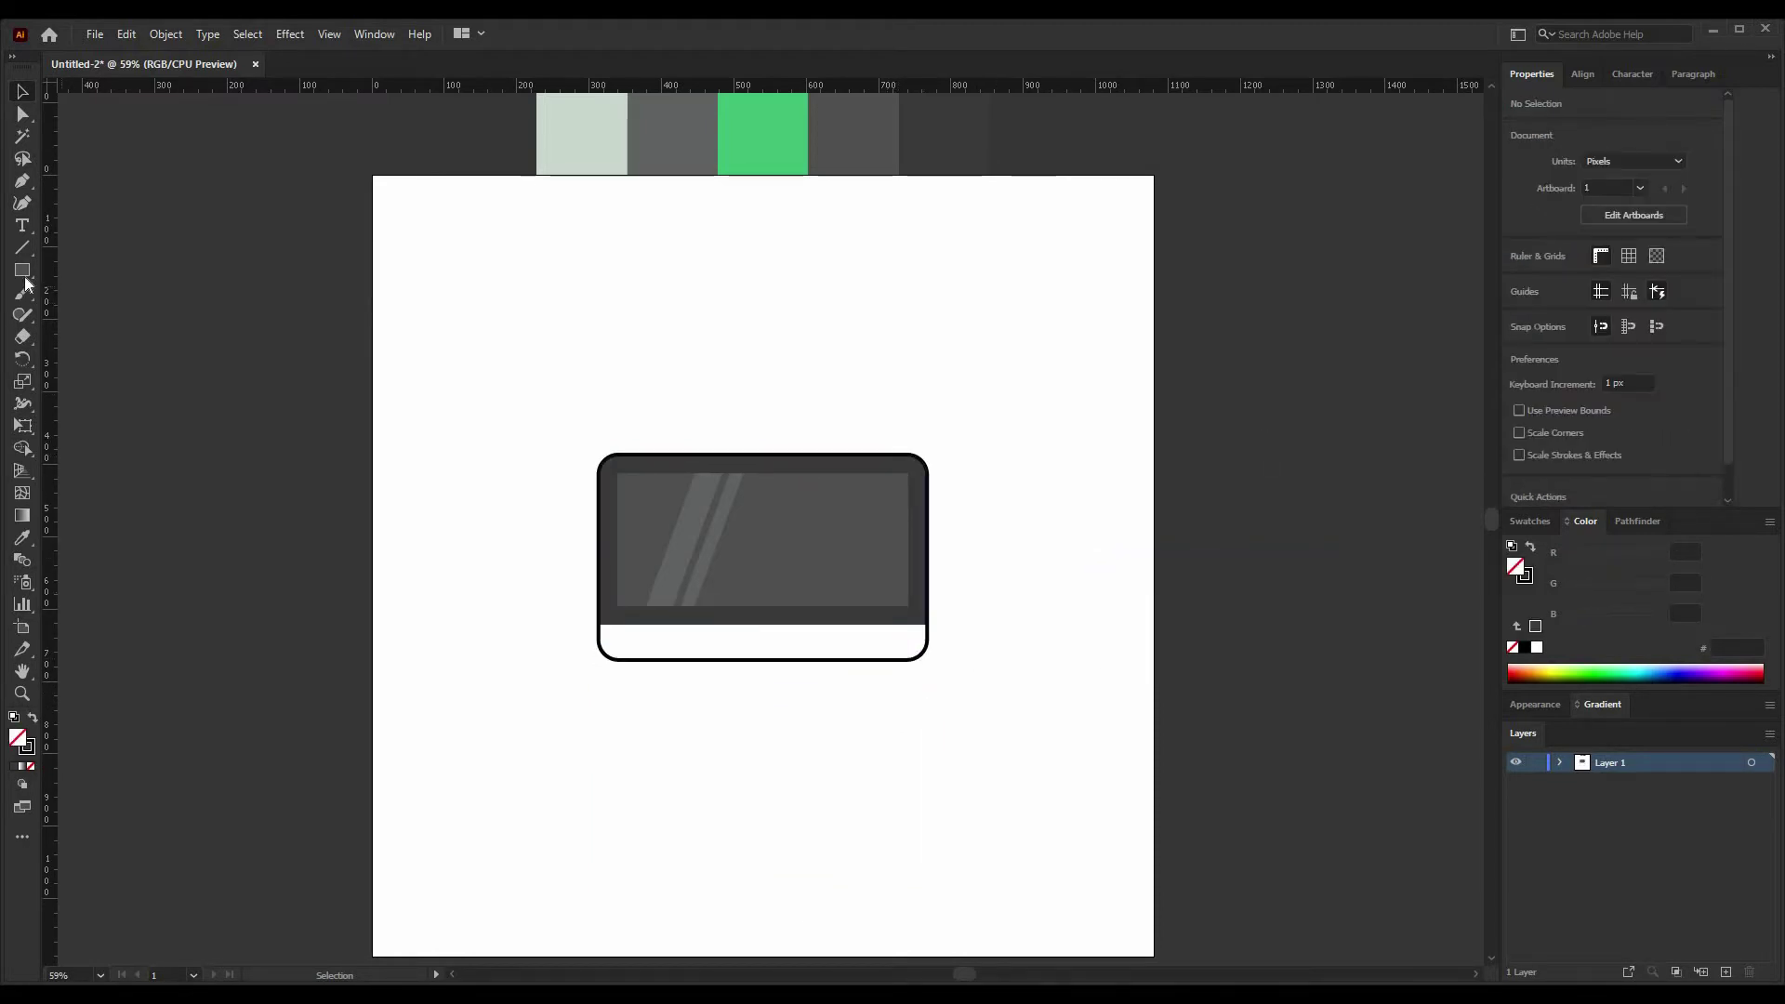
pyautogui.hotkey('ctrl', 'shift', 'a')
# Step: Draw a circle about 73 px wide above the monitor and fill it with the frame's dark grey 393a39
pyautogui.moveTo(22, 269); pyautogui.dragTo(88, 311)
pyautogui.moveTo(661, 323); pyautogui.dragTo(715, 376)
pyautogui.hotkey('shift', 'x')
pyautogui.click(23, 92)
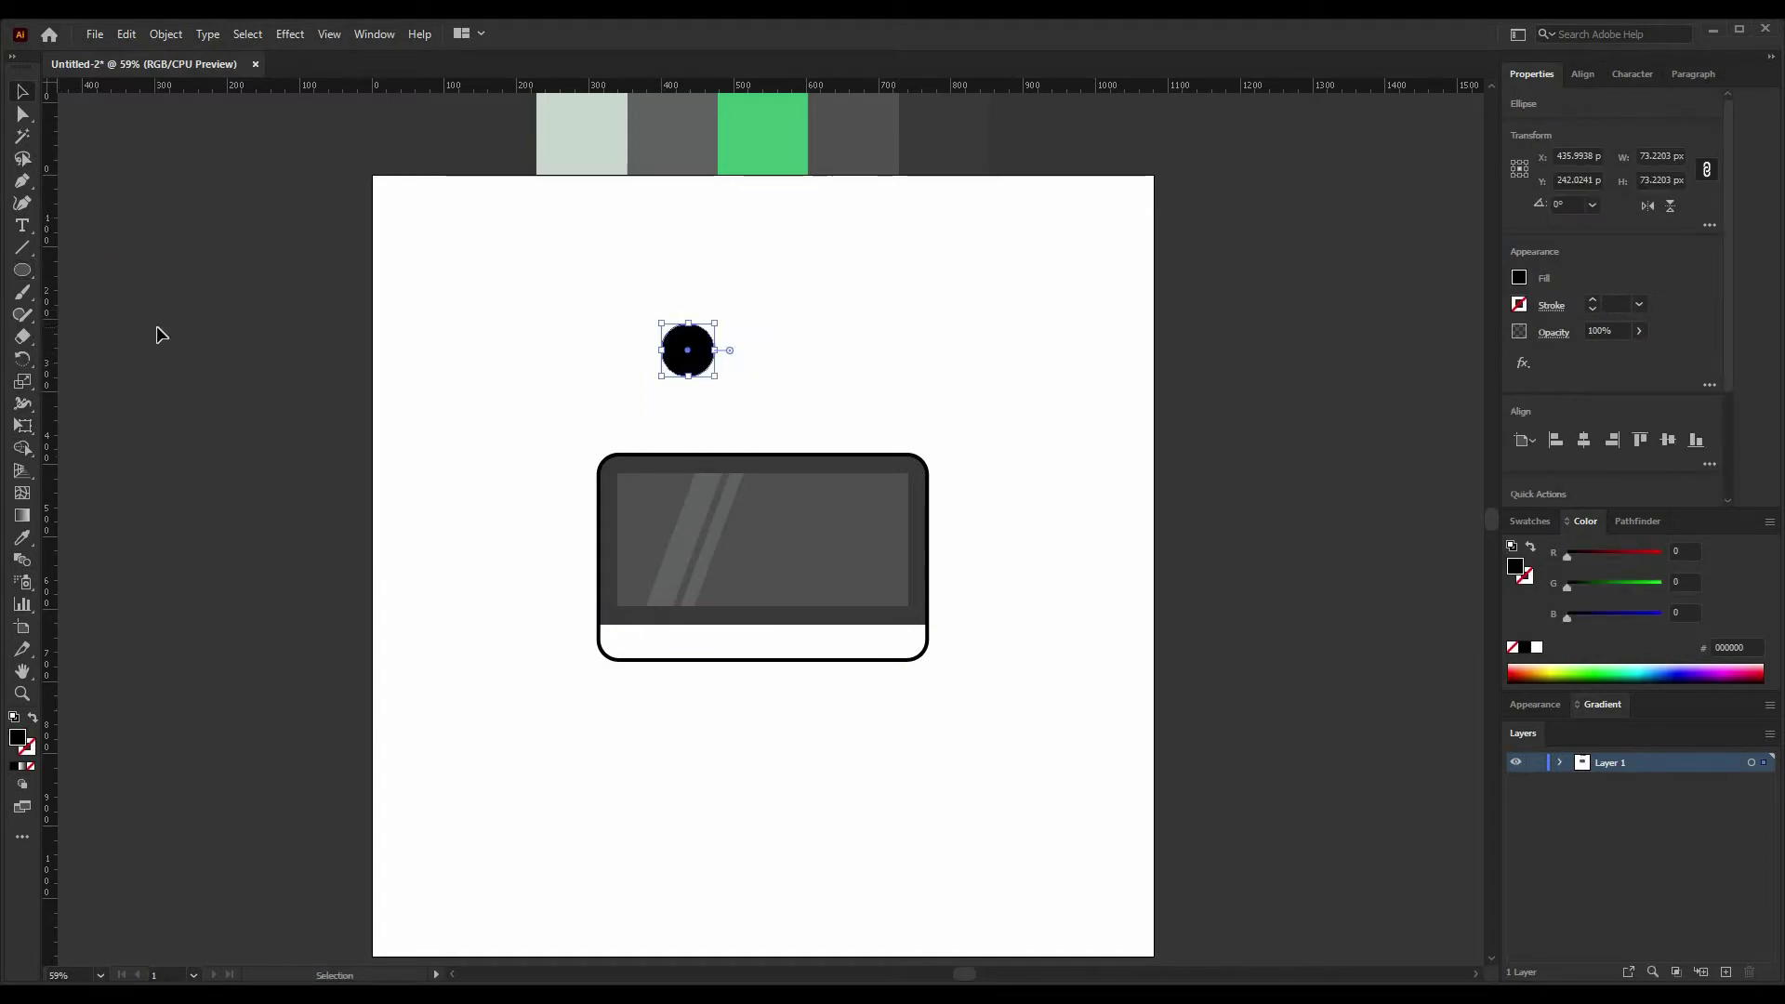
pyautogui.press('i')
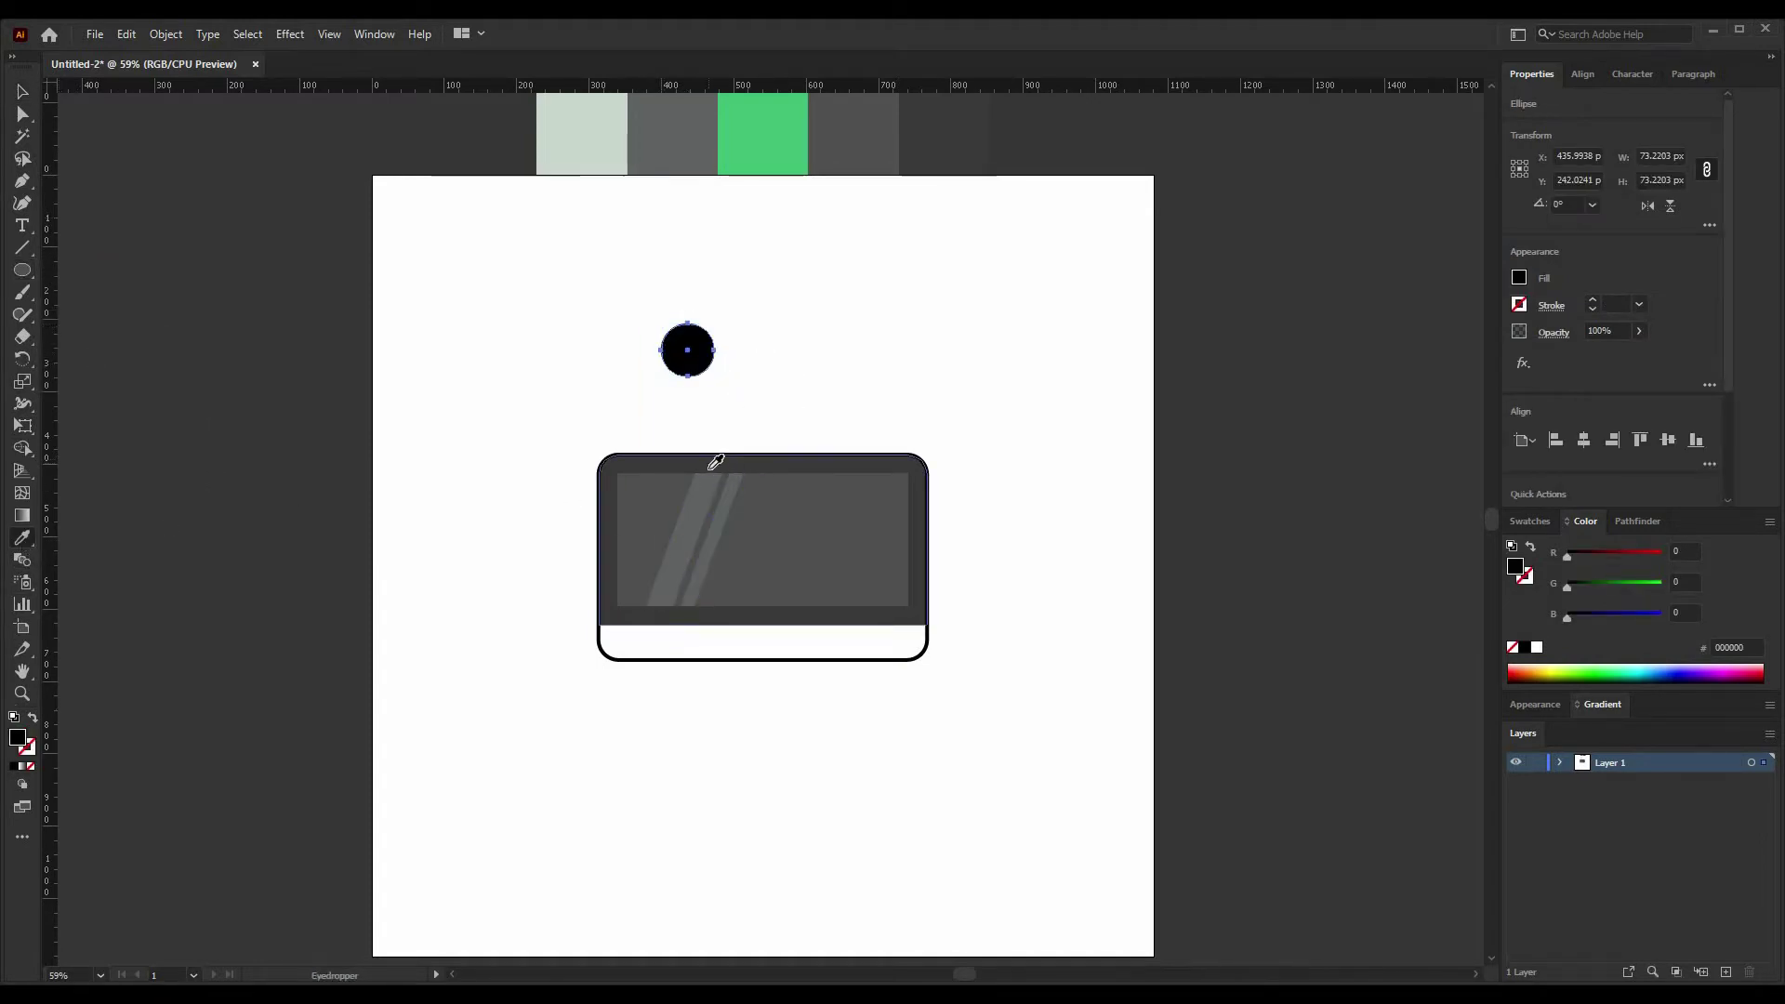
pyautogui.click(706, 459)
pyautogui.press('v')
# Step: Overlap the circle's upper right edge with a smaller copy about 61 px wide and cut it away with Shape Builder
pyautogui.moveTo(692, 348)
pyautogui.mouseDown()
pyautogui.moveTo(738, 301)
pyautogui.moveTo(702, 319)
pyautogui.mouseUp()
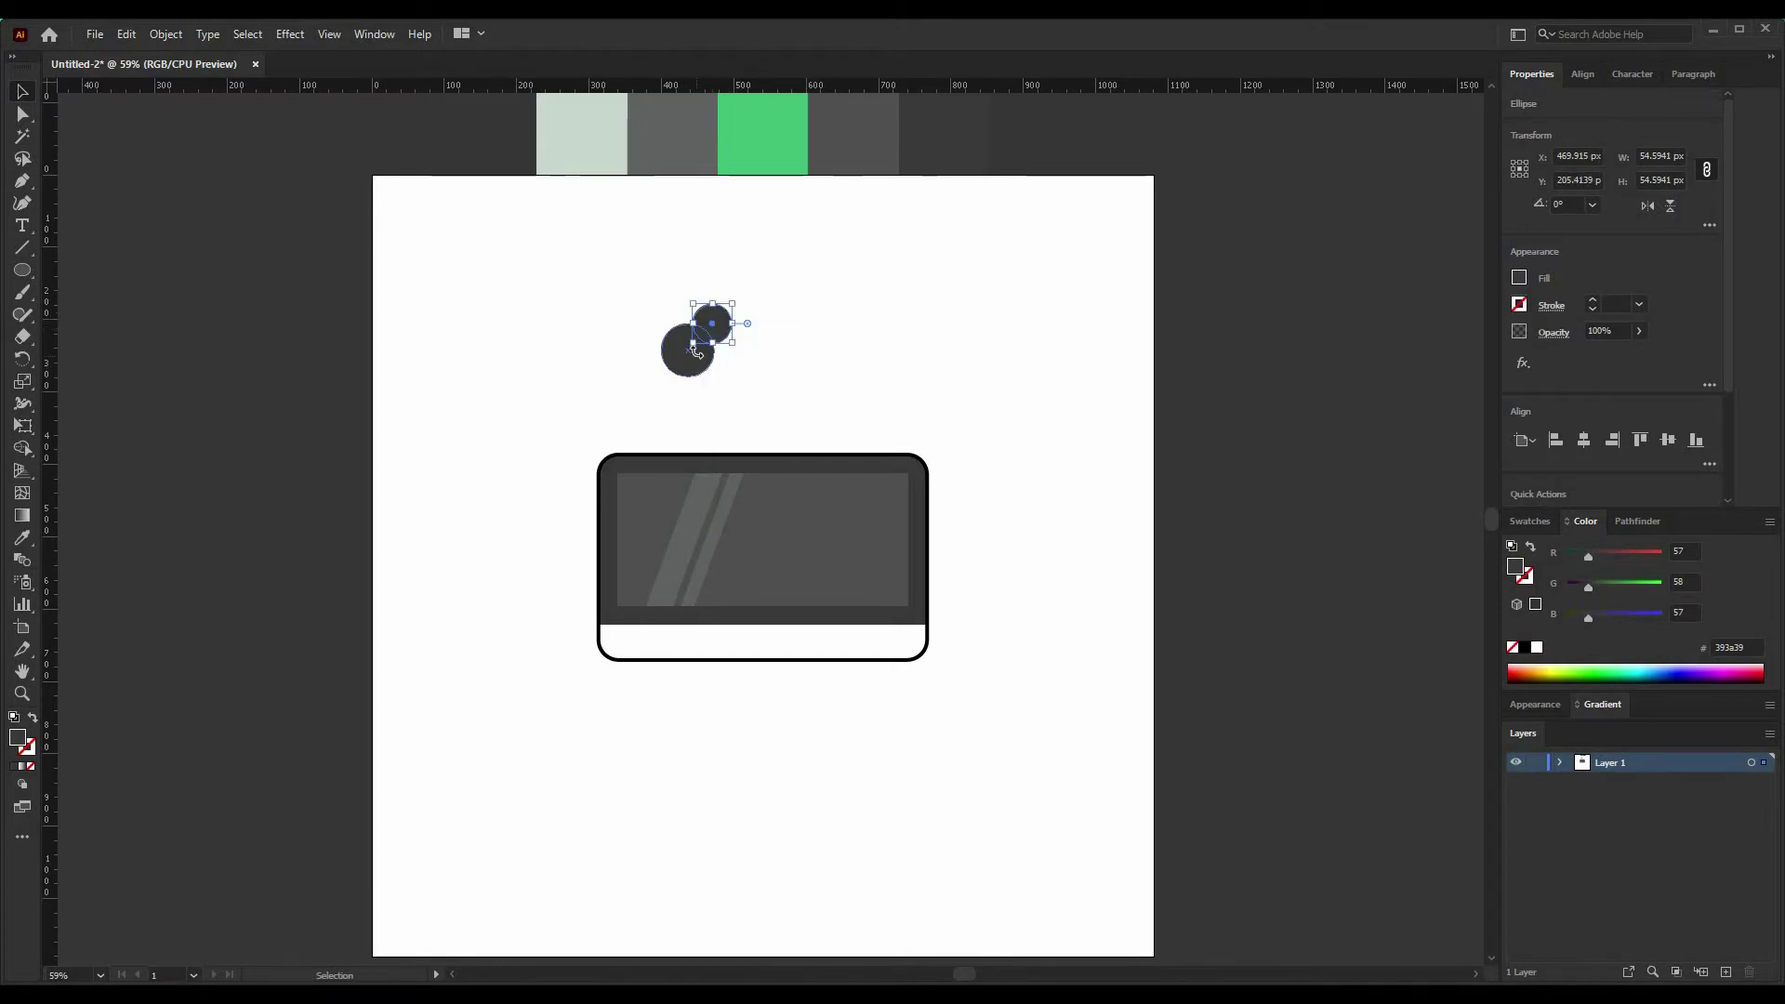
pyautogui.keyDown('shift'); pyautogui.click(711, 348); pyautogui.keyUp('shift')
pyautogui.keyDown('shift'); pyautogui.click(691, 363); pyautogui.keyUp('shift')
pyautogui.keyDown('shift'); pyautogui.click(688, 362); pyautogui.keyUp('shift')
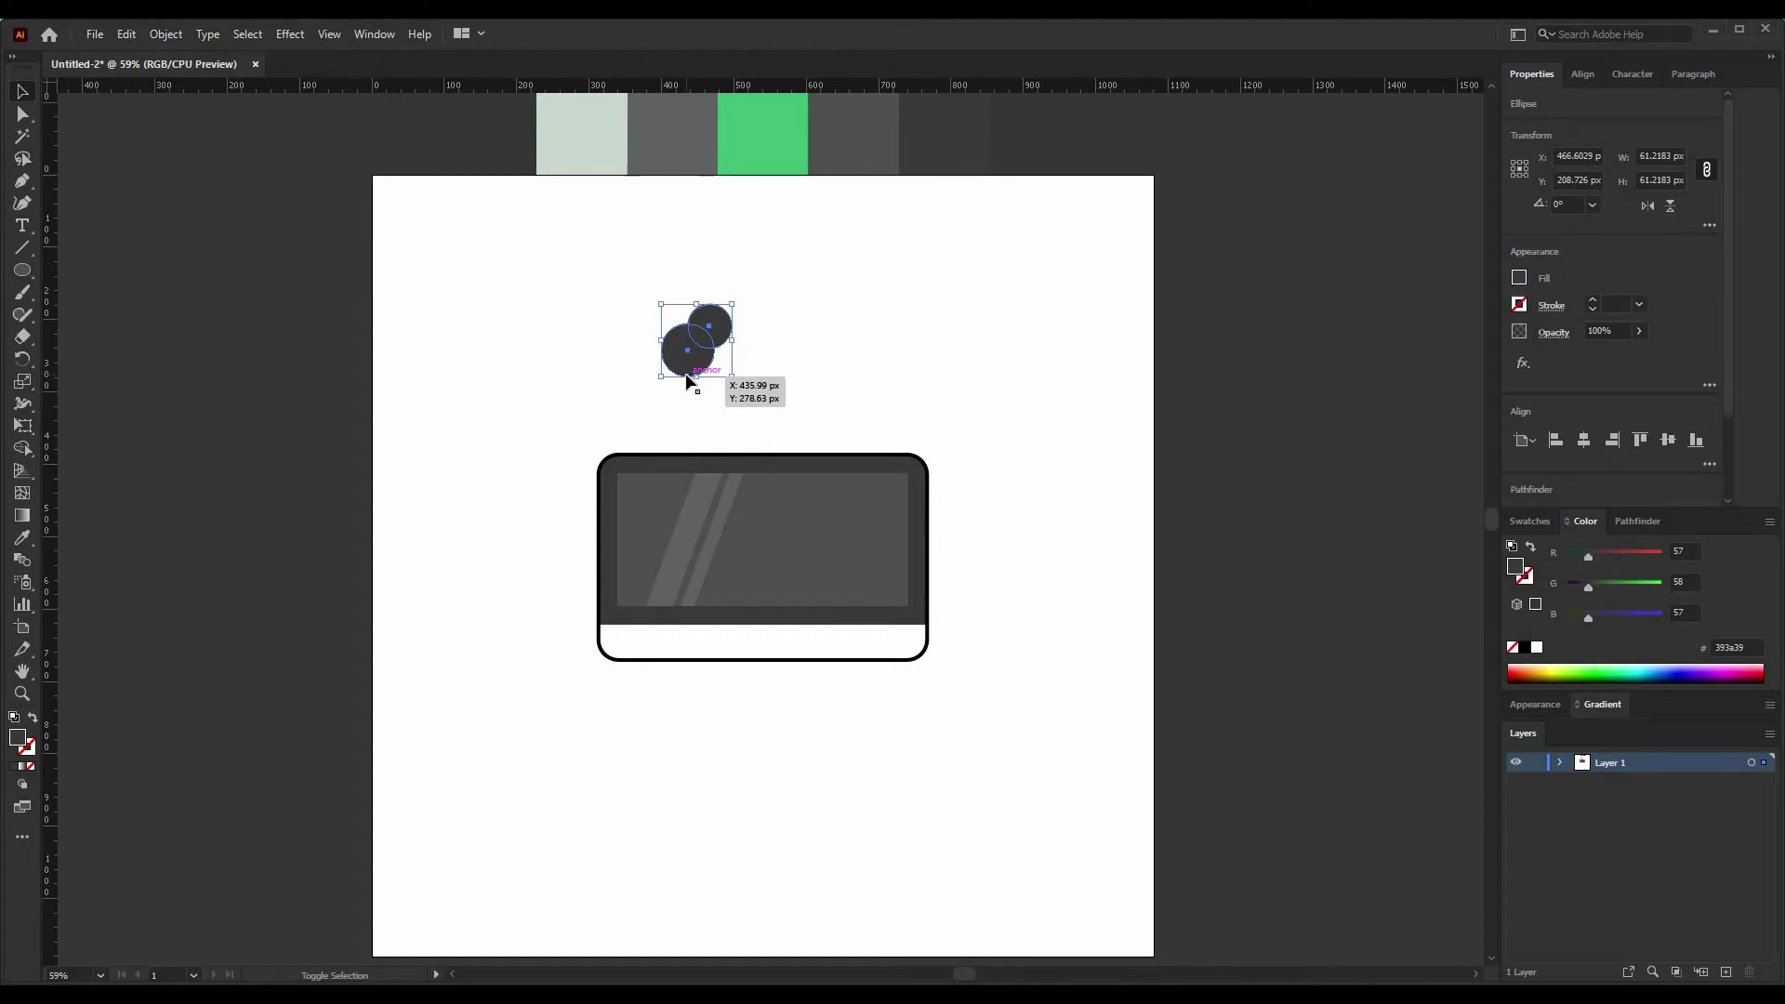
pyautogui.click(24, 450)
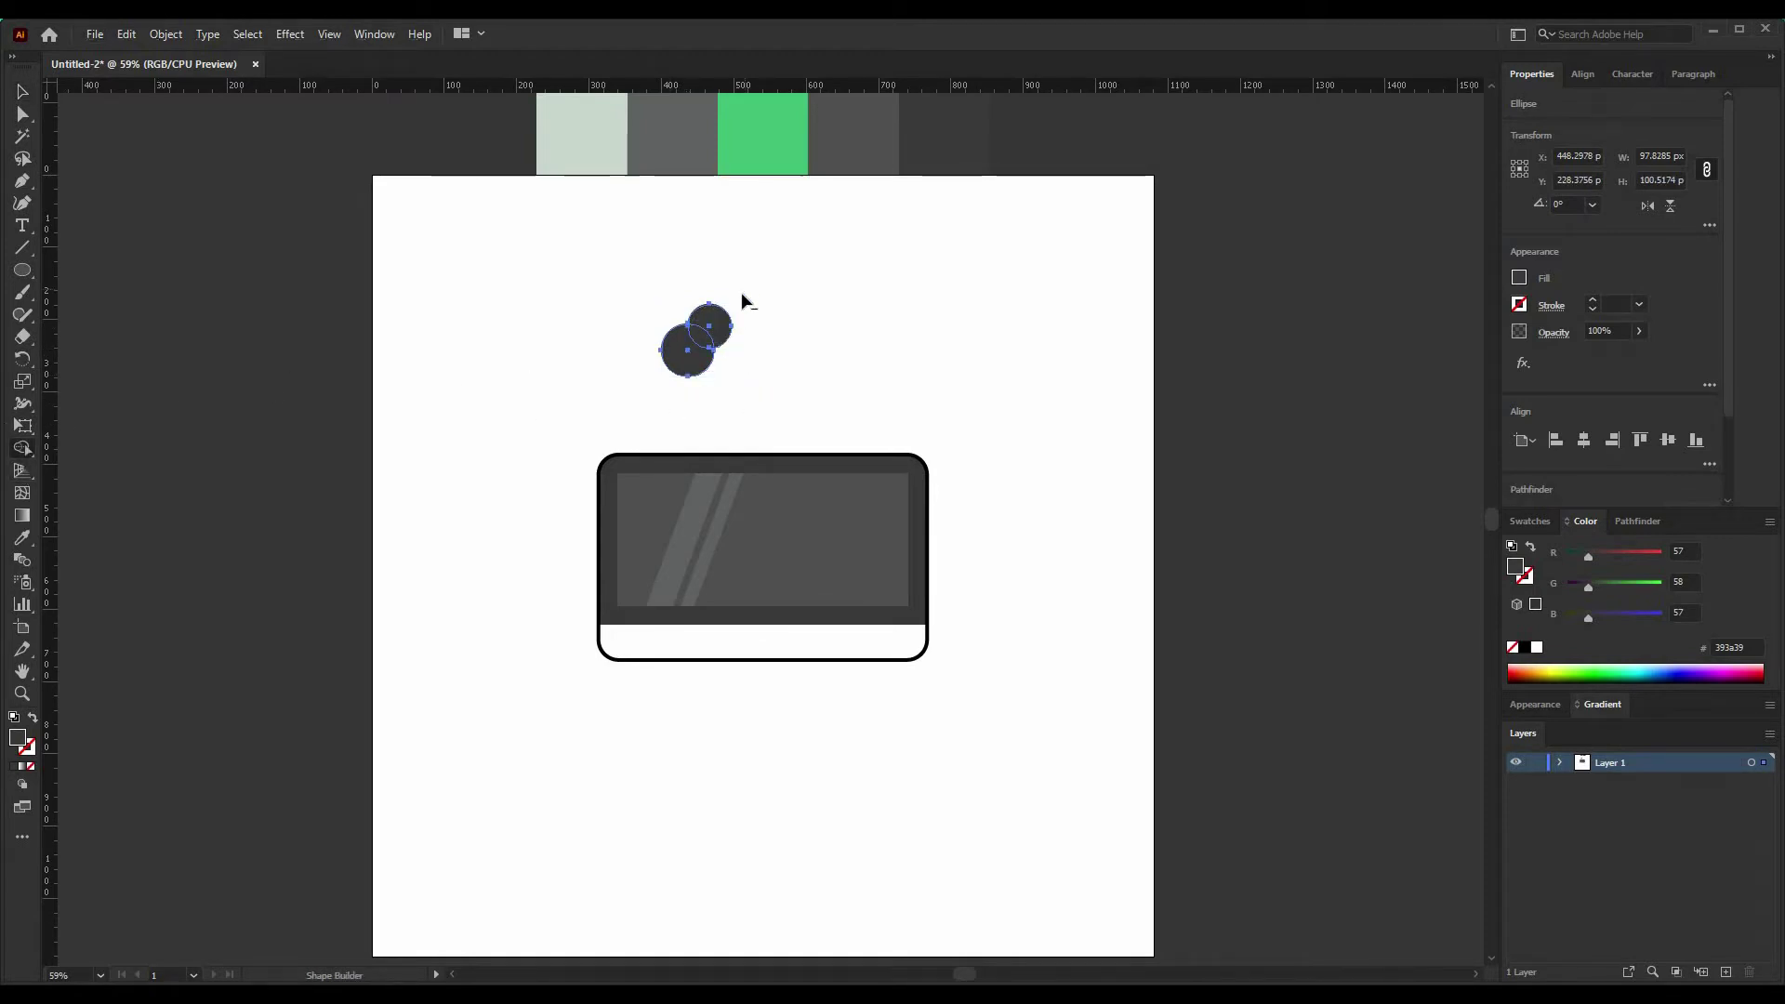
pyautogui.moveTo(740, 291)
pyautogui.mouseDown()
pyautogui.moveTo(686, 370)
pyautogui.moveTo(699, 349)
pyautogui.mouseUp()
pyautogui.press('v')
# Step: Shrink the bitten circle to about 31 px and centre it in the monitor's white lower strip
pyautogui.click(686, 371)
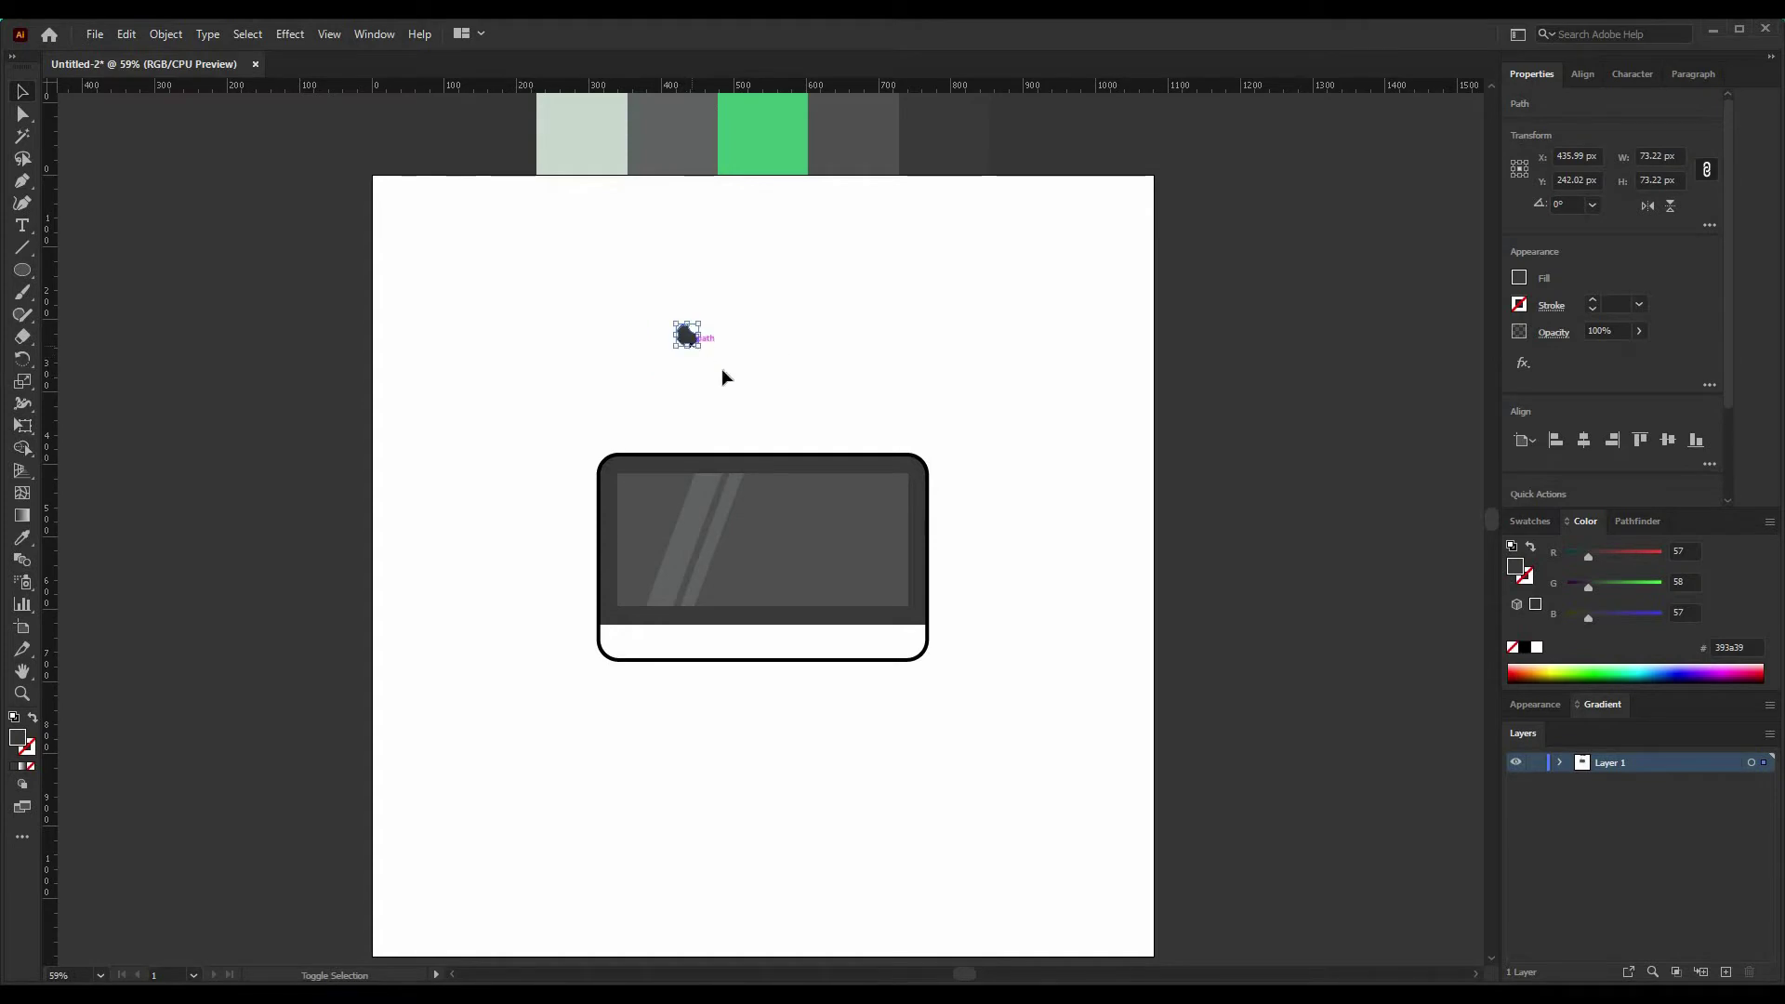
pyautogui.keyDown('shift'); pyautogui.click(749, 662); pyautogui.keyUp('shift')
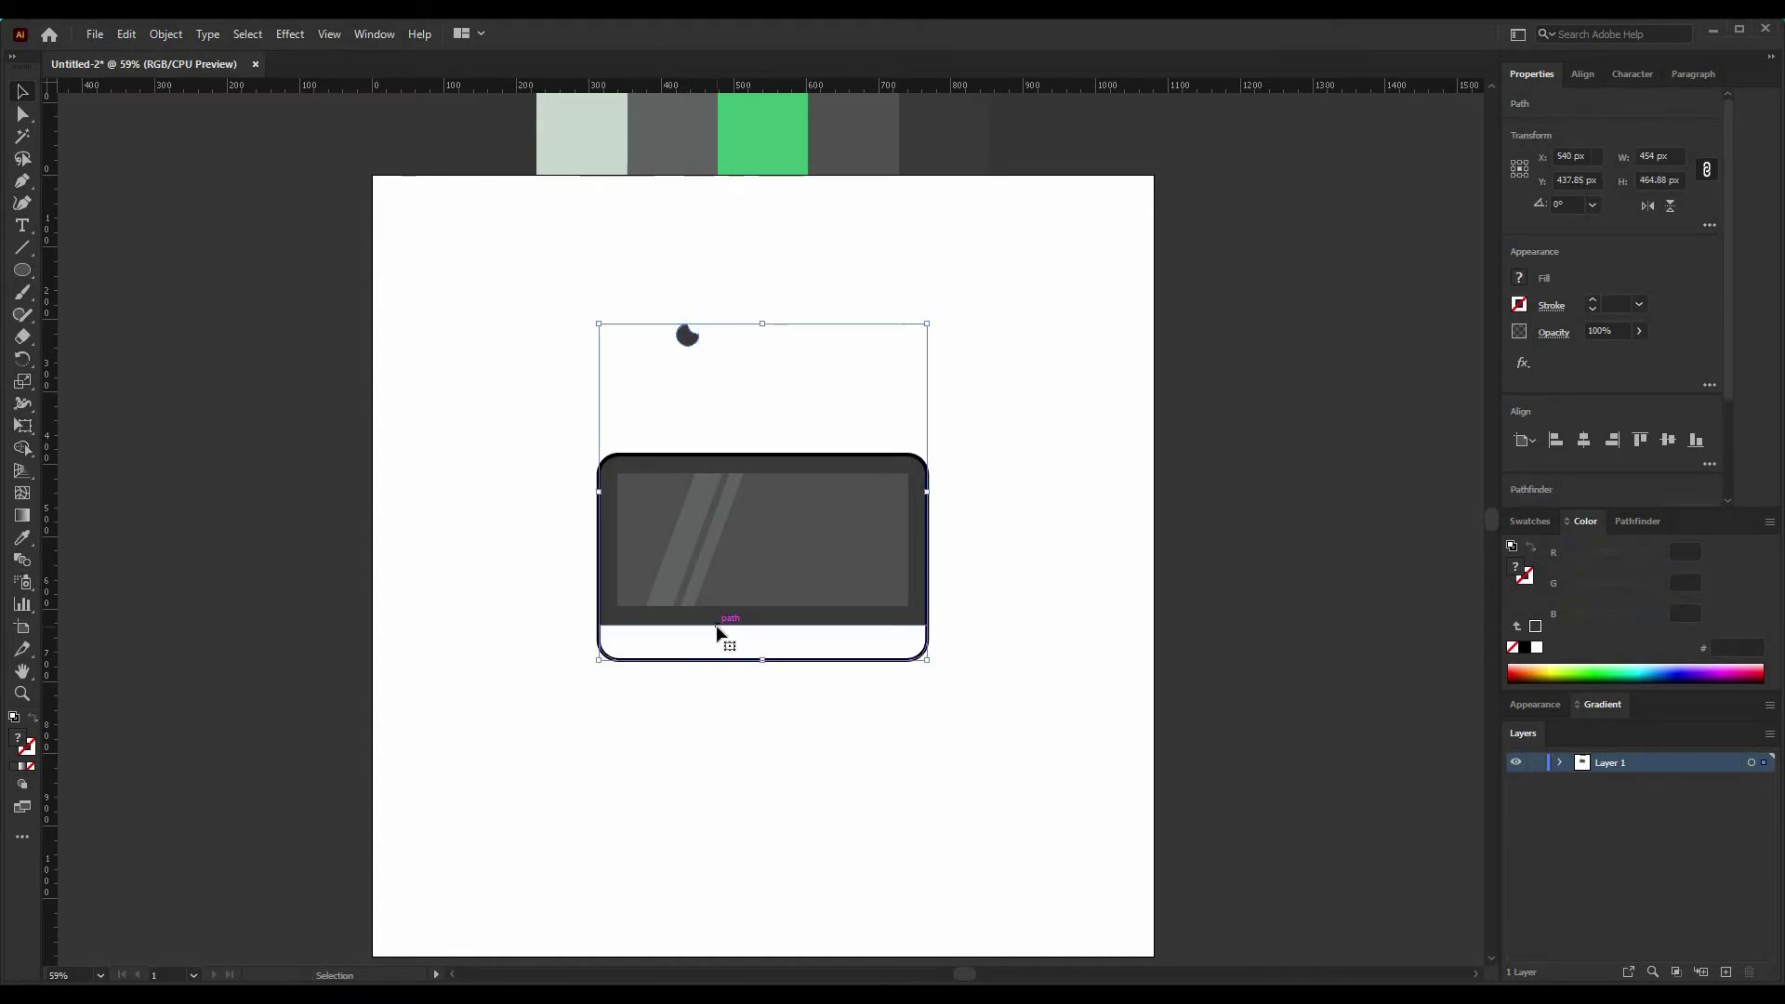
pyautogui.click(1583, 440)
pyautogui.click(1667, 440)
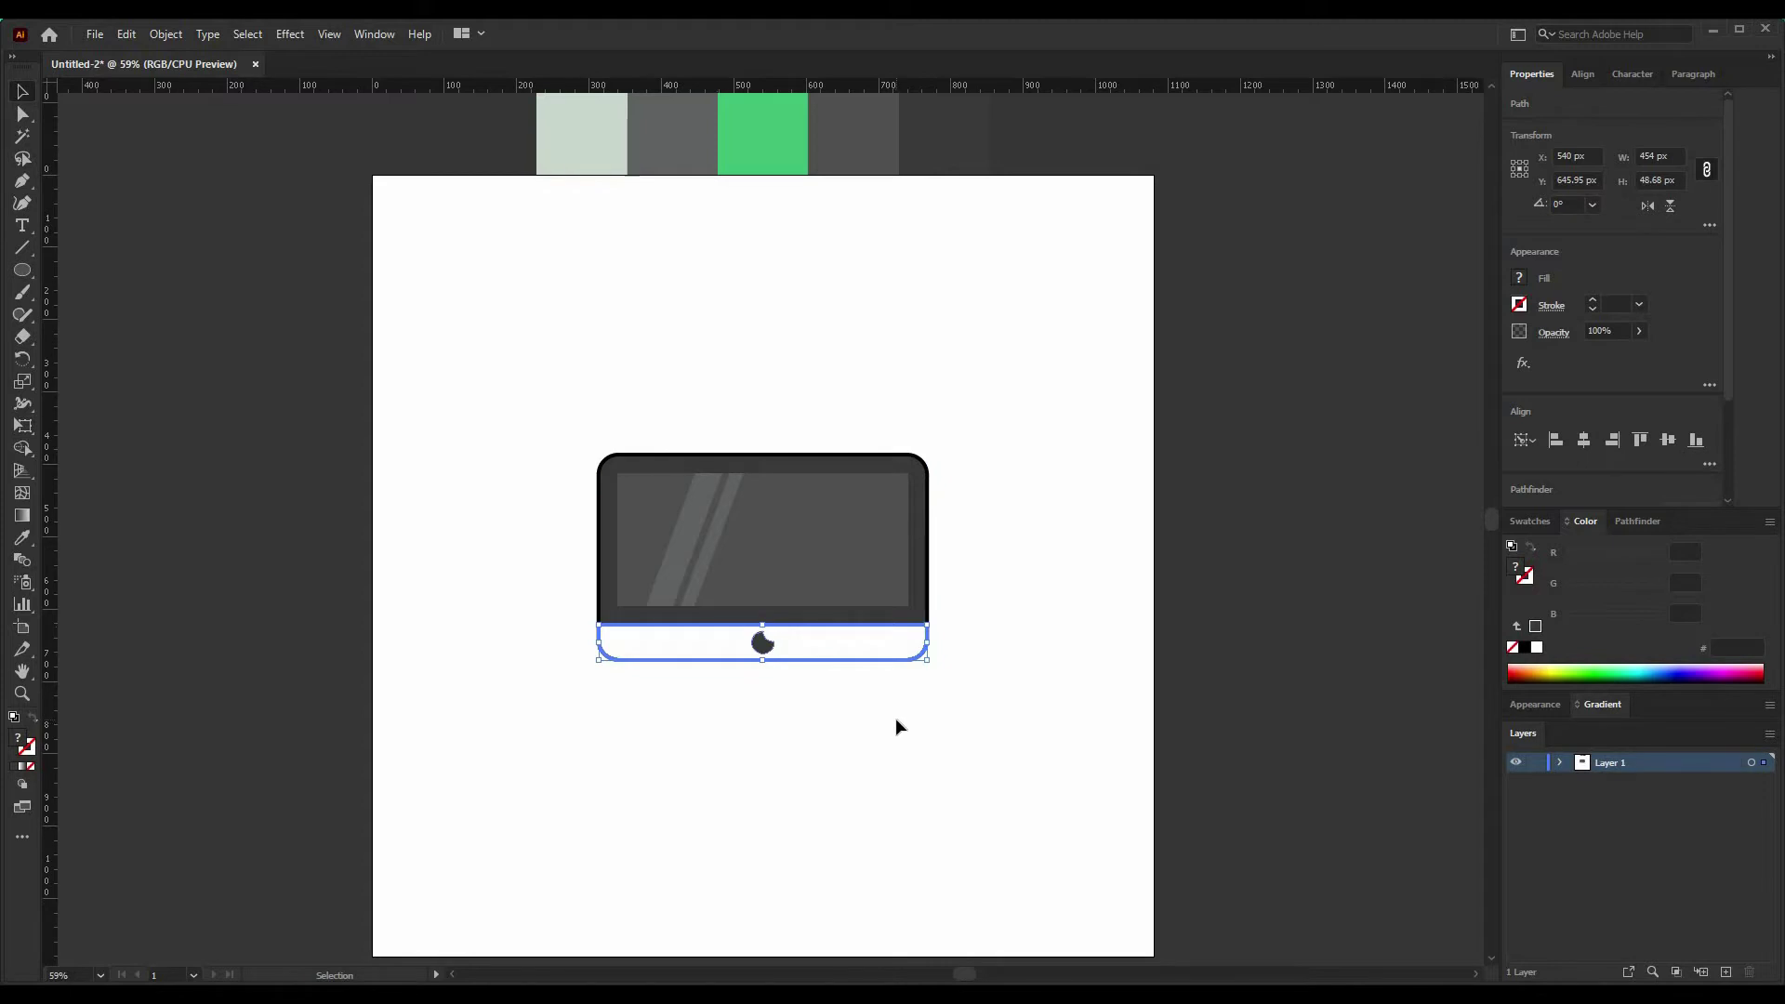
pyautogui.click(797, 729)
# Step: Place a copy of the bitten circle, about 27 px wide, on the monitor screen and fill it with white
pyautogui.click(759, 643)
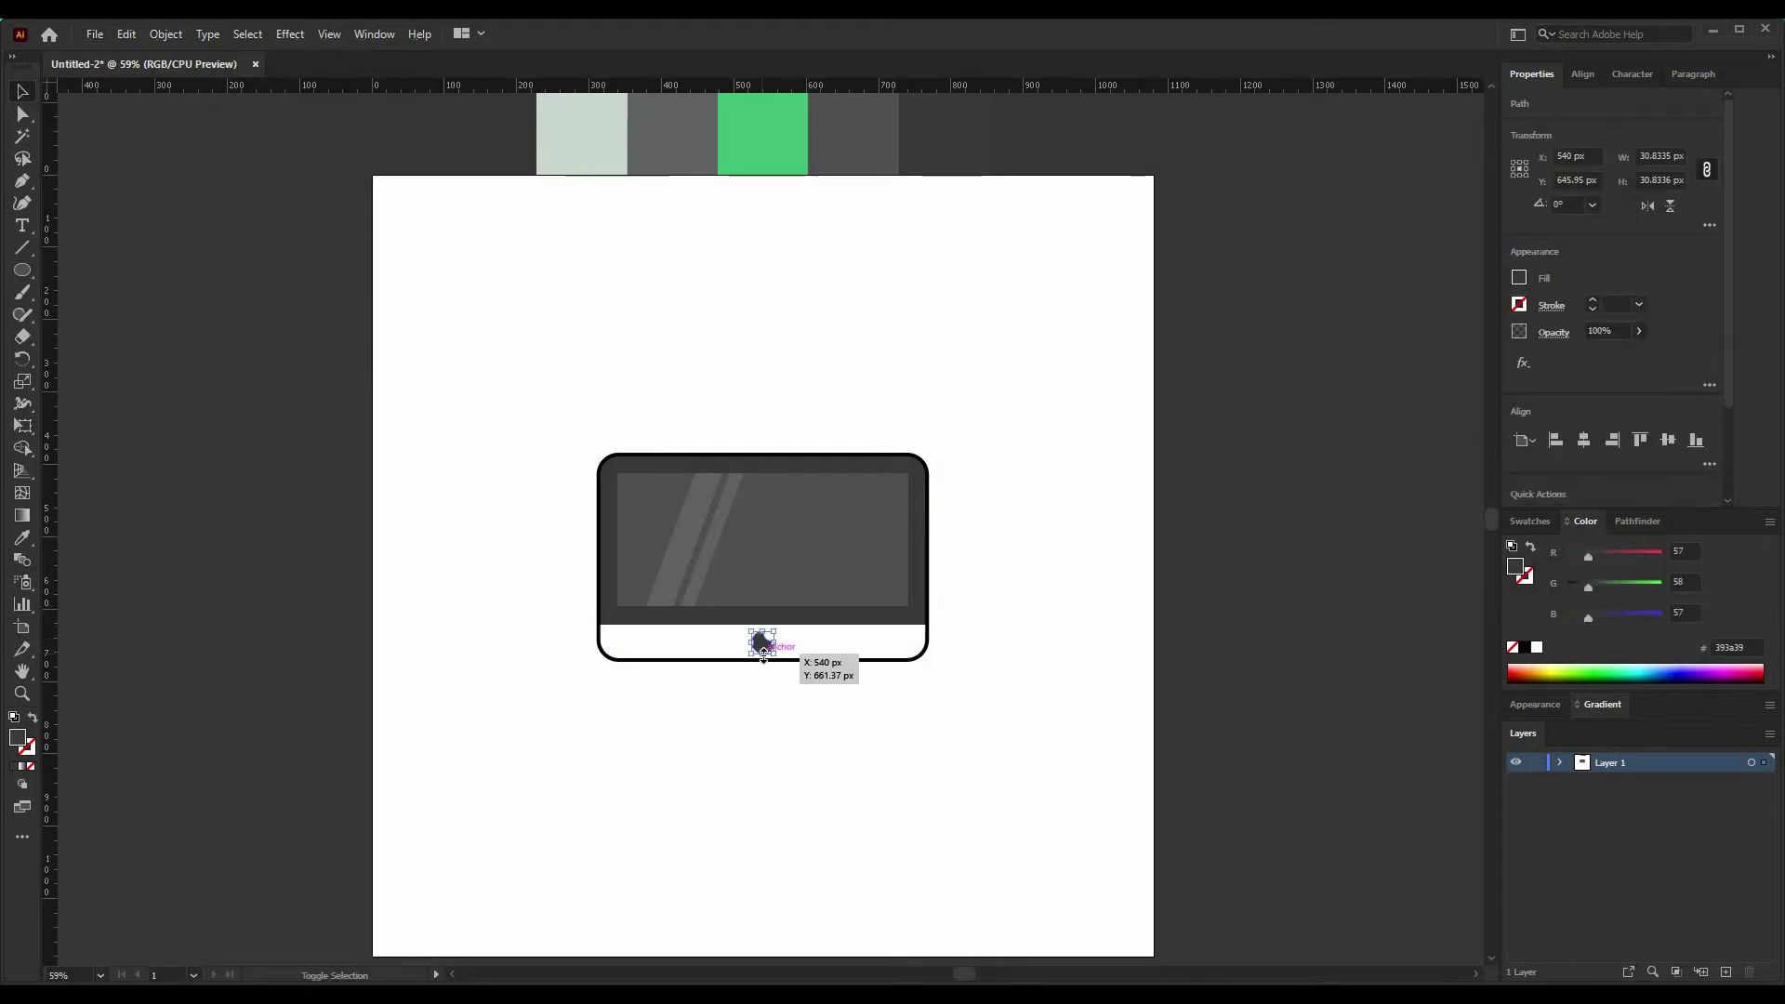
pyautogui.moveTo(762, 654); pyautogui.dragTo(762, 529)
pyautogui.click(782, 727)
pyautogui.click(23, 541)
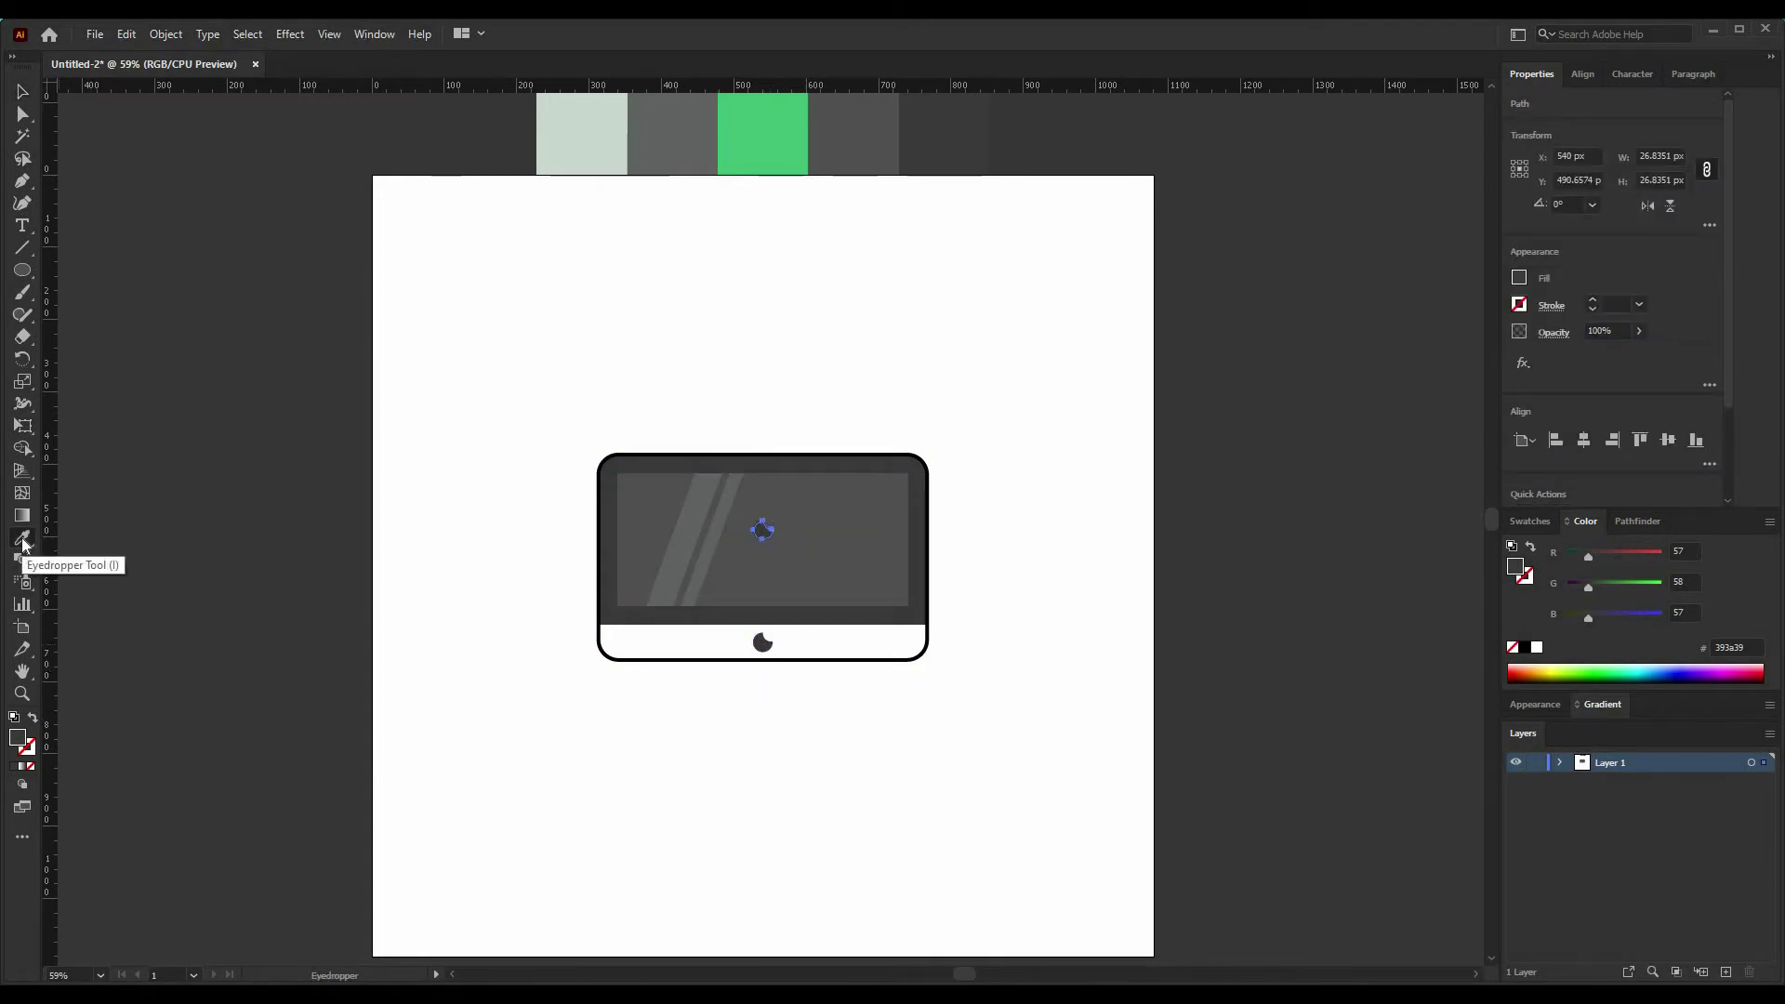
pyautogui.click(542, 387)
pyautogui.press('v')
# Step: Centre the white logo horizontally and vertically on the inner screen rectangle
pyautogui.click(817, 510)
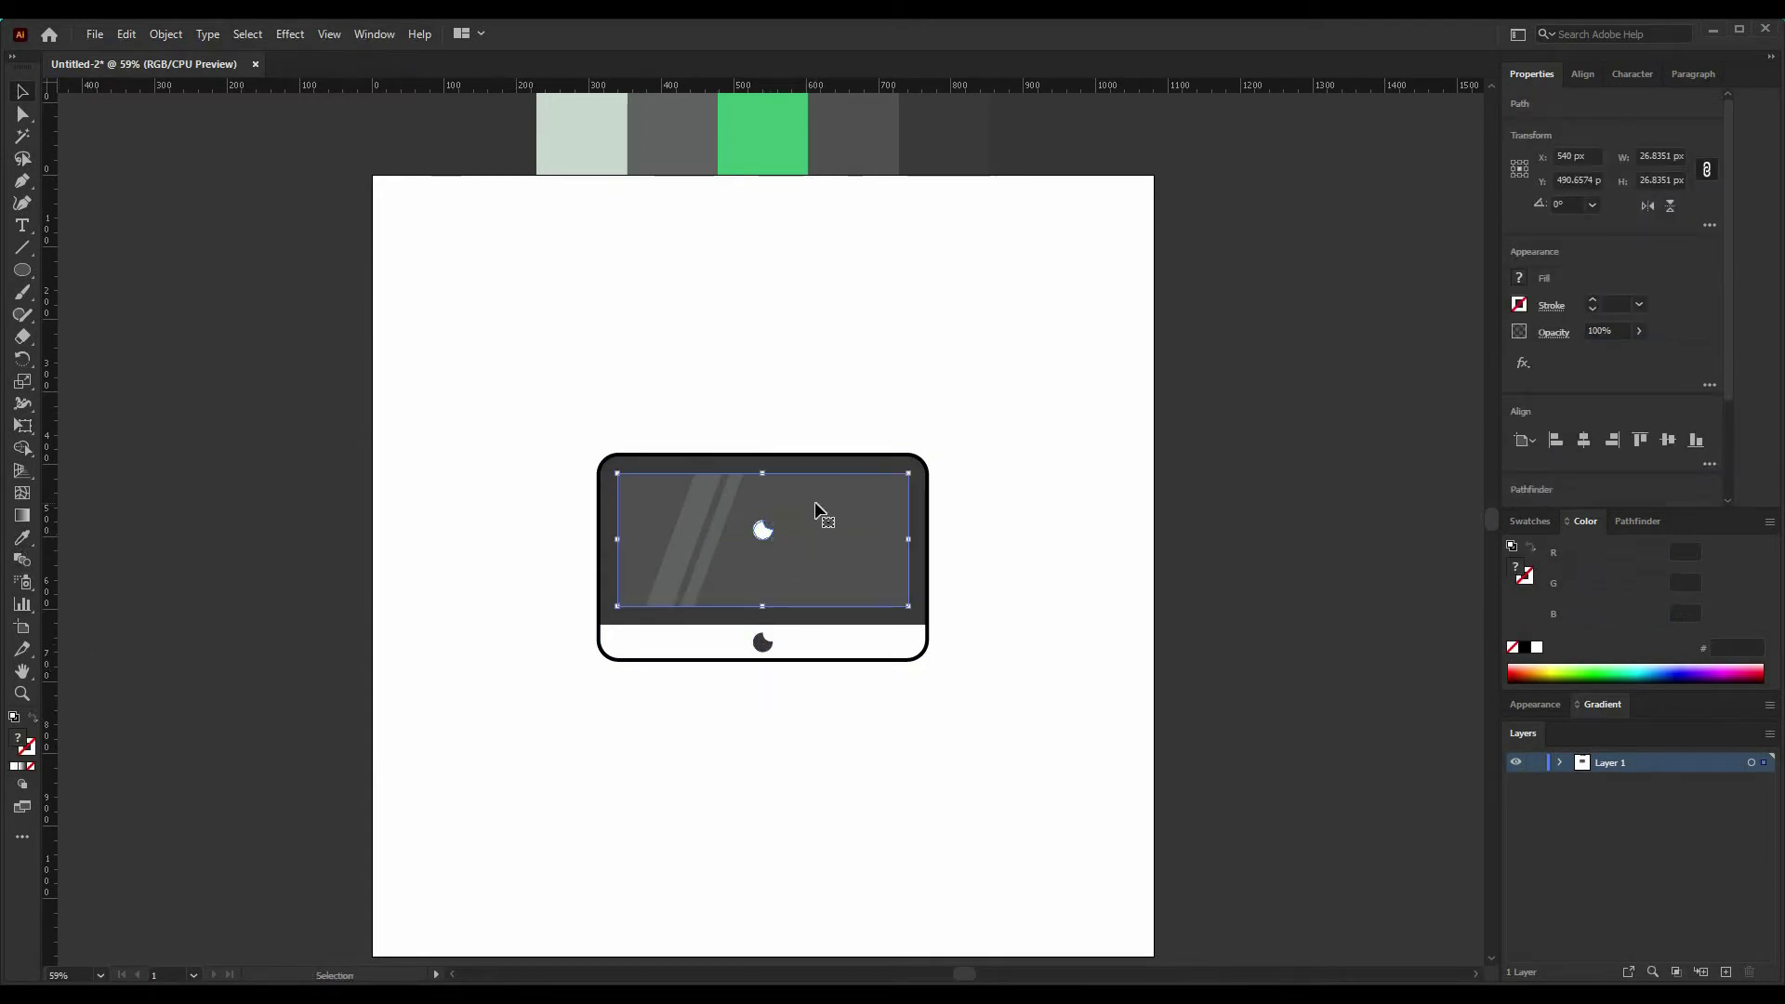
pyautogui.click(864, 541)
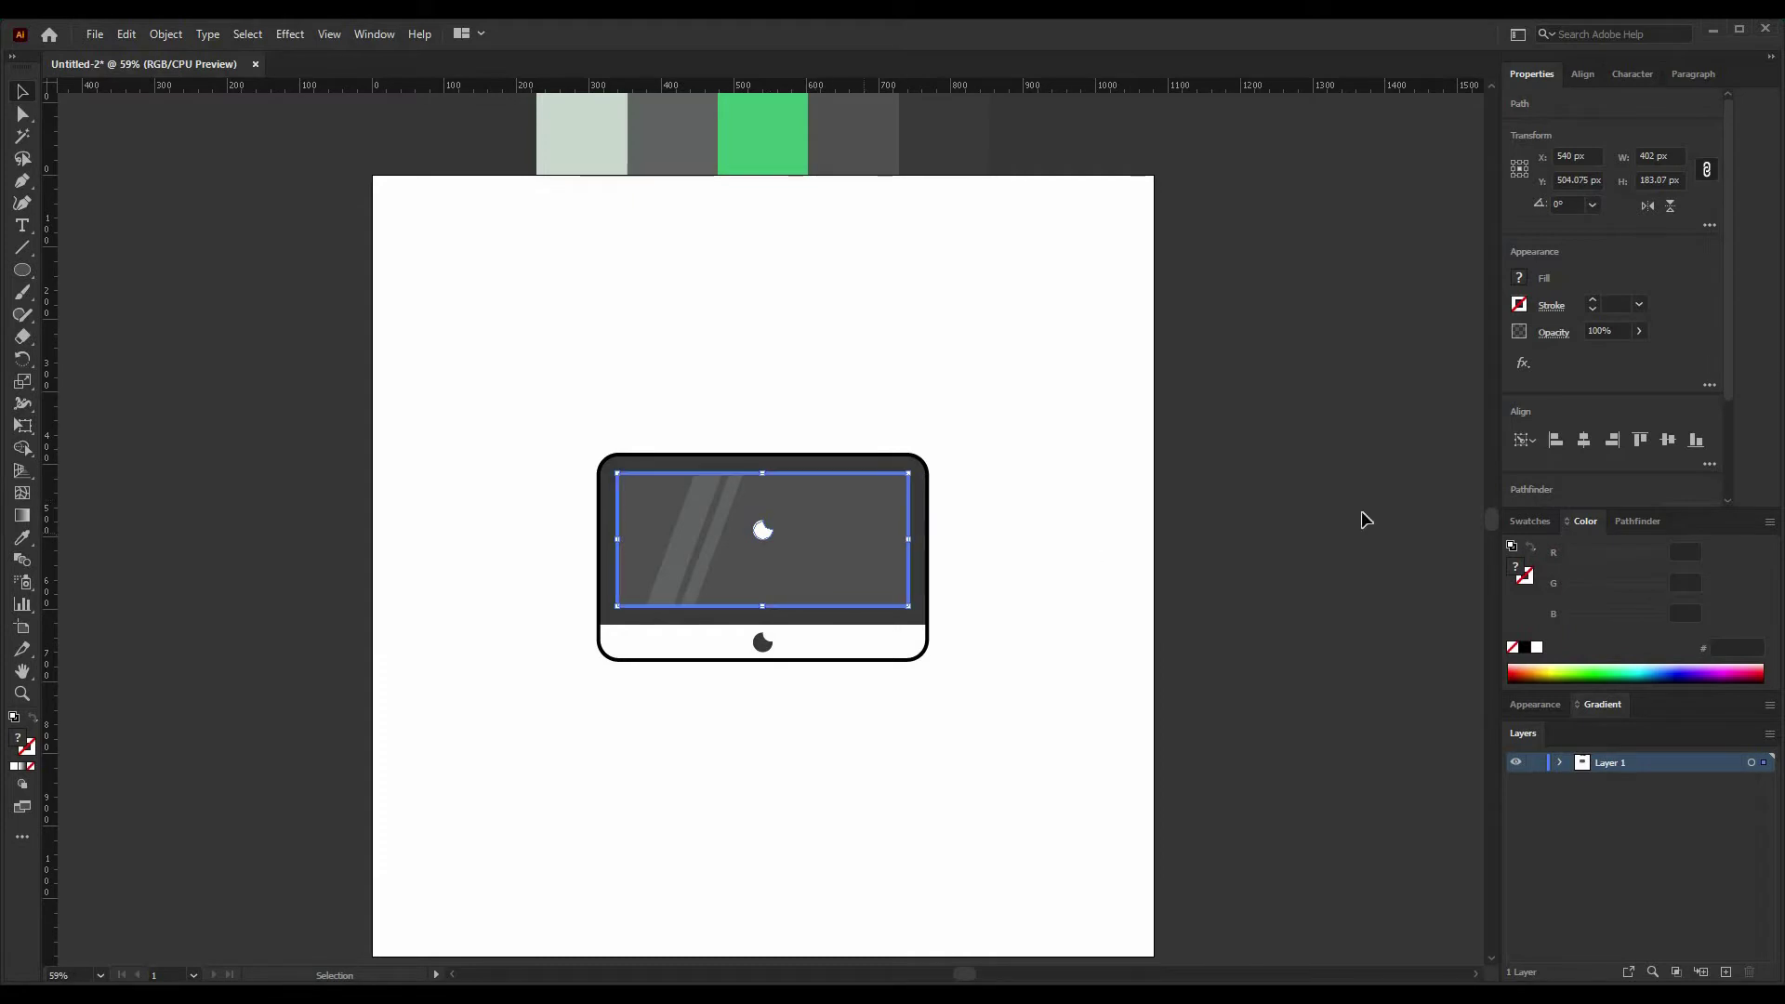
pyautogui.click(1583, 439)
pyautogui.click(1668, 439)
pyautogui.click(787, 738)
pyautogui.click(763, 544)
pyautogui.moveTo(763, 548); pyautogui.dragTo(763, 544)
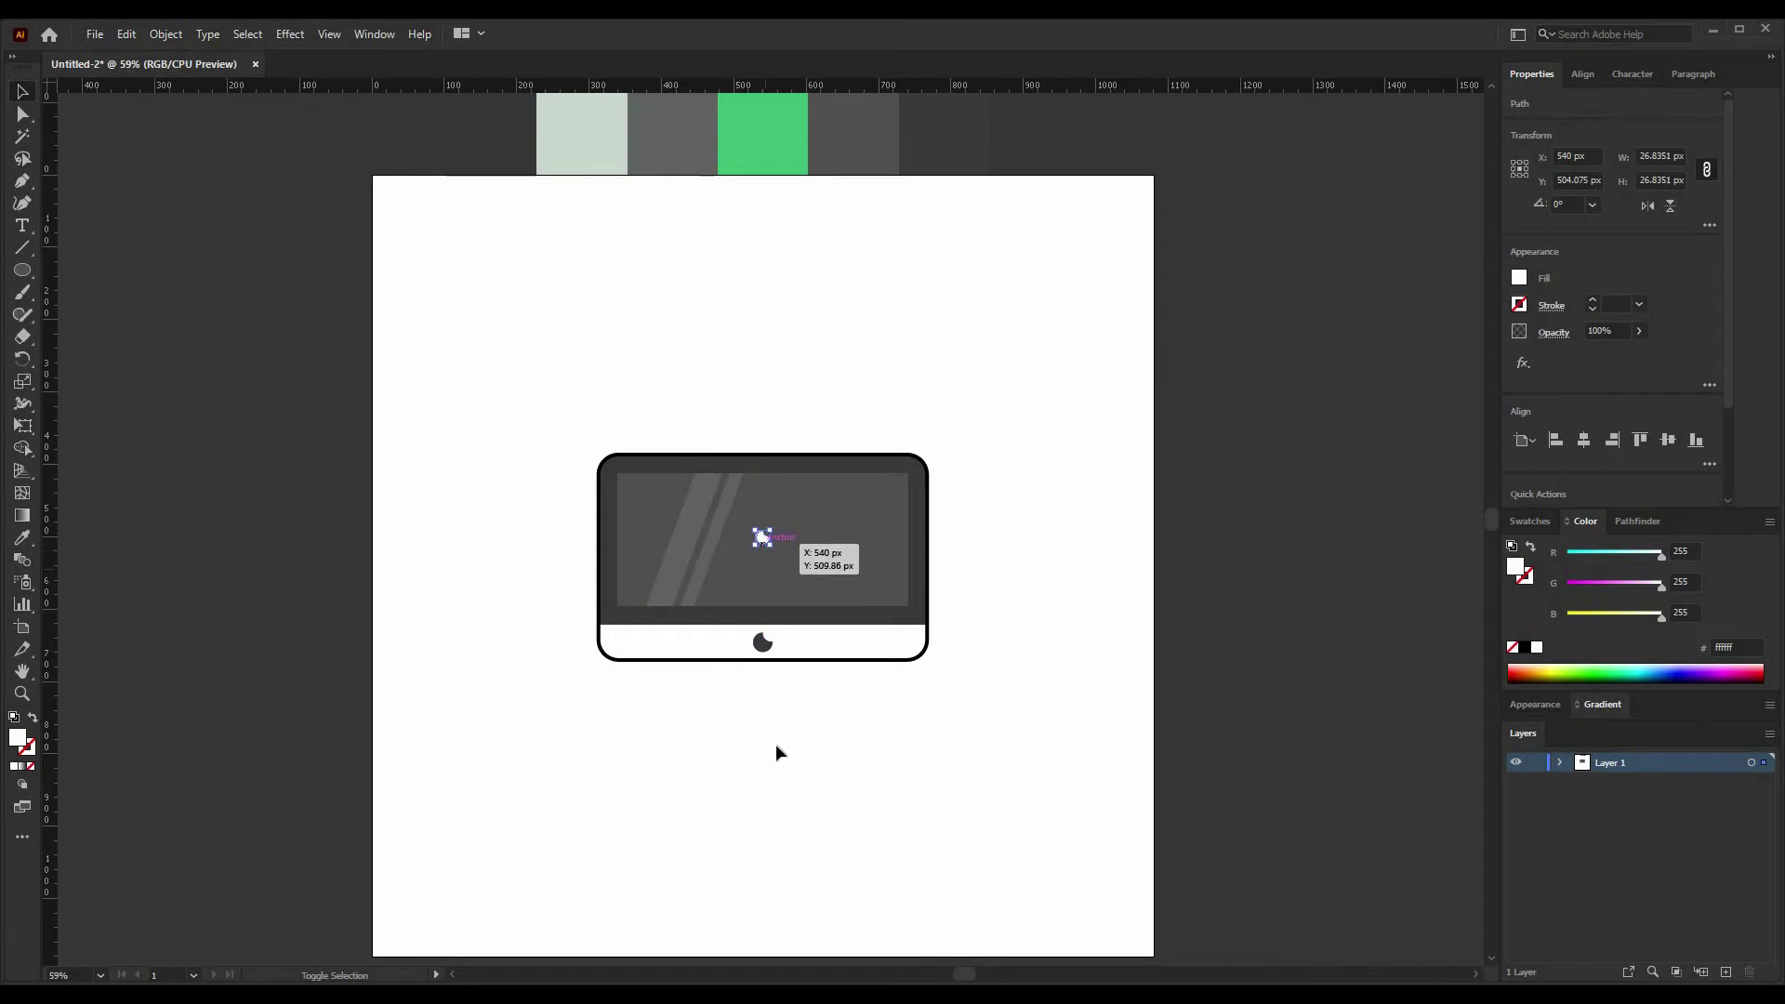
# Step: Draw a horizontal line about 58 px long centred below the white logo, with a 3 pt stroke and round caps
pyautogui.click(775, 744)
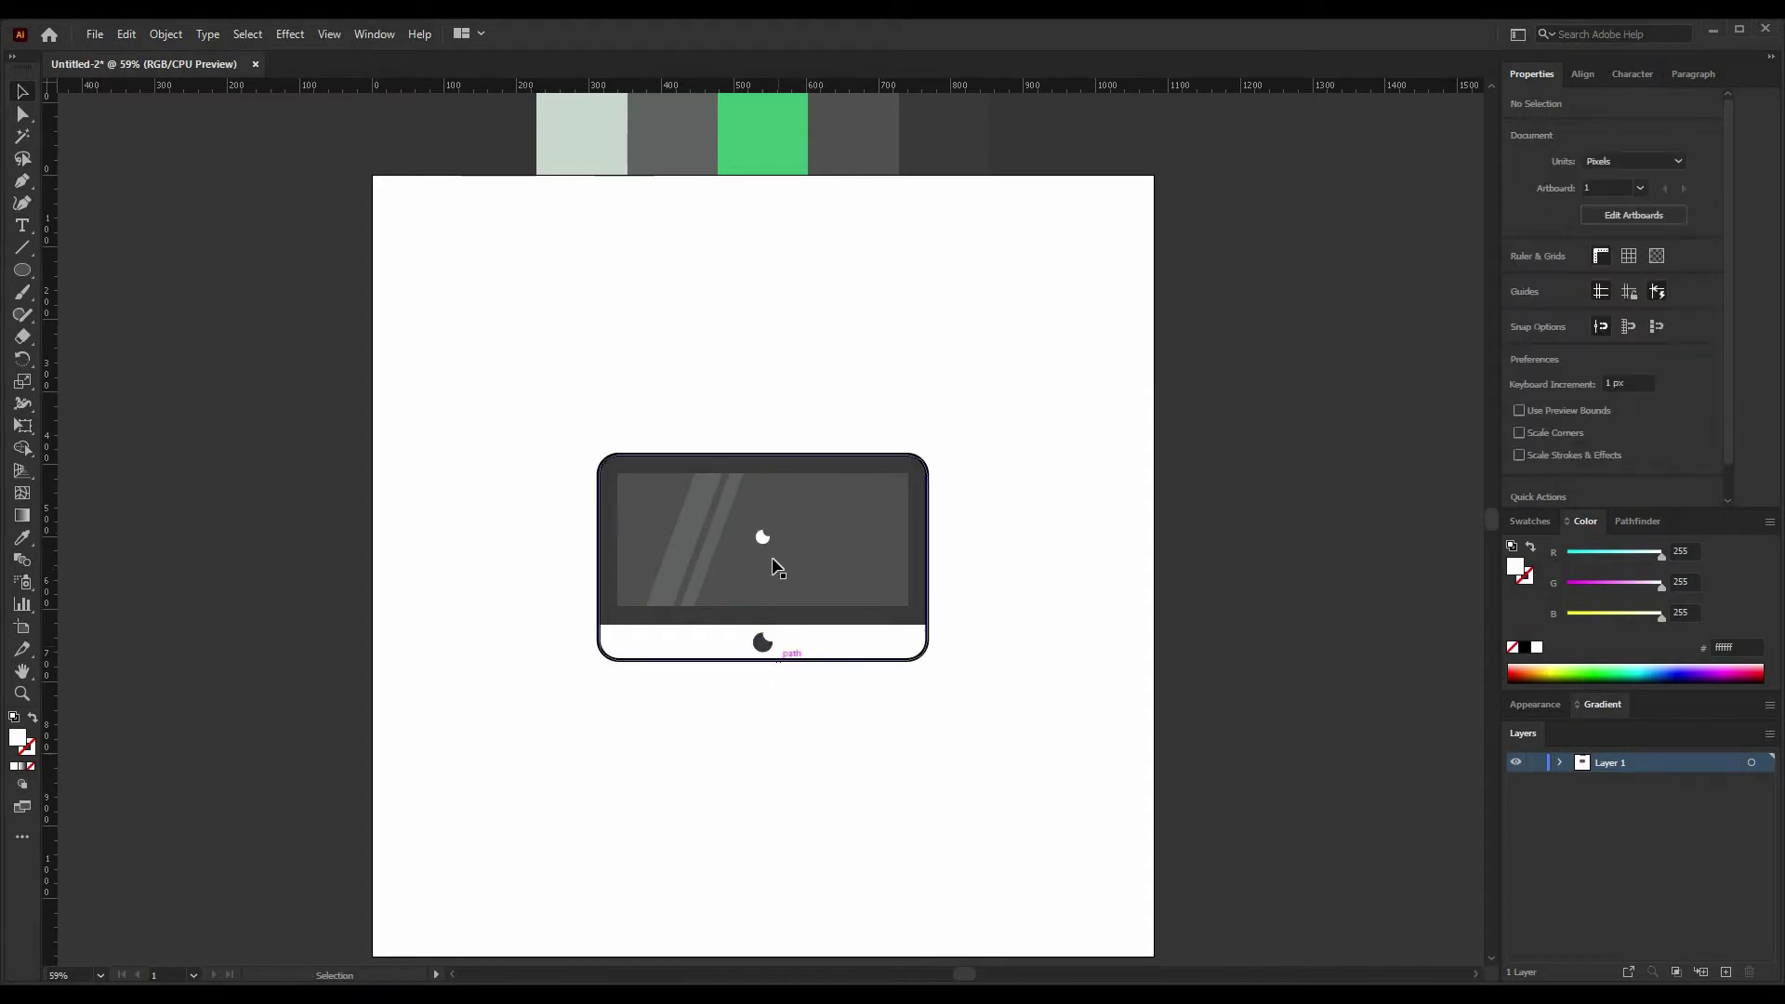
pyautogui.click(28, 251)
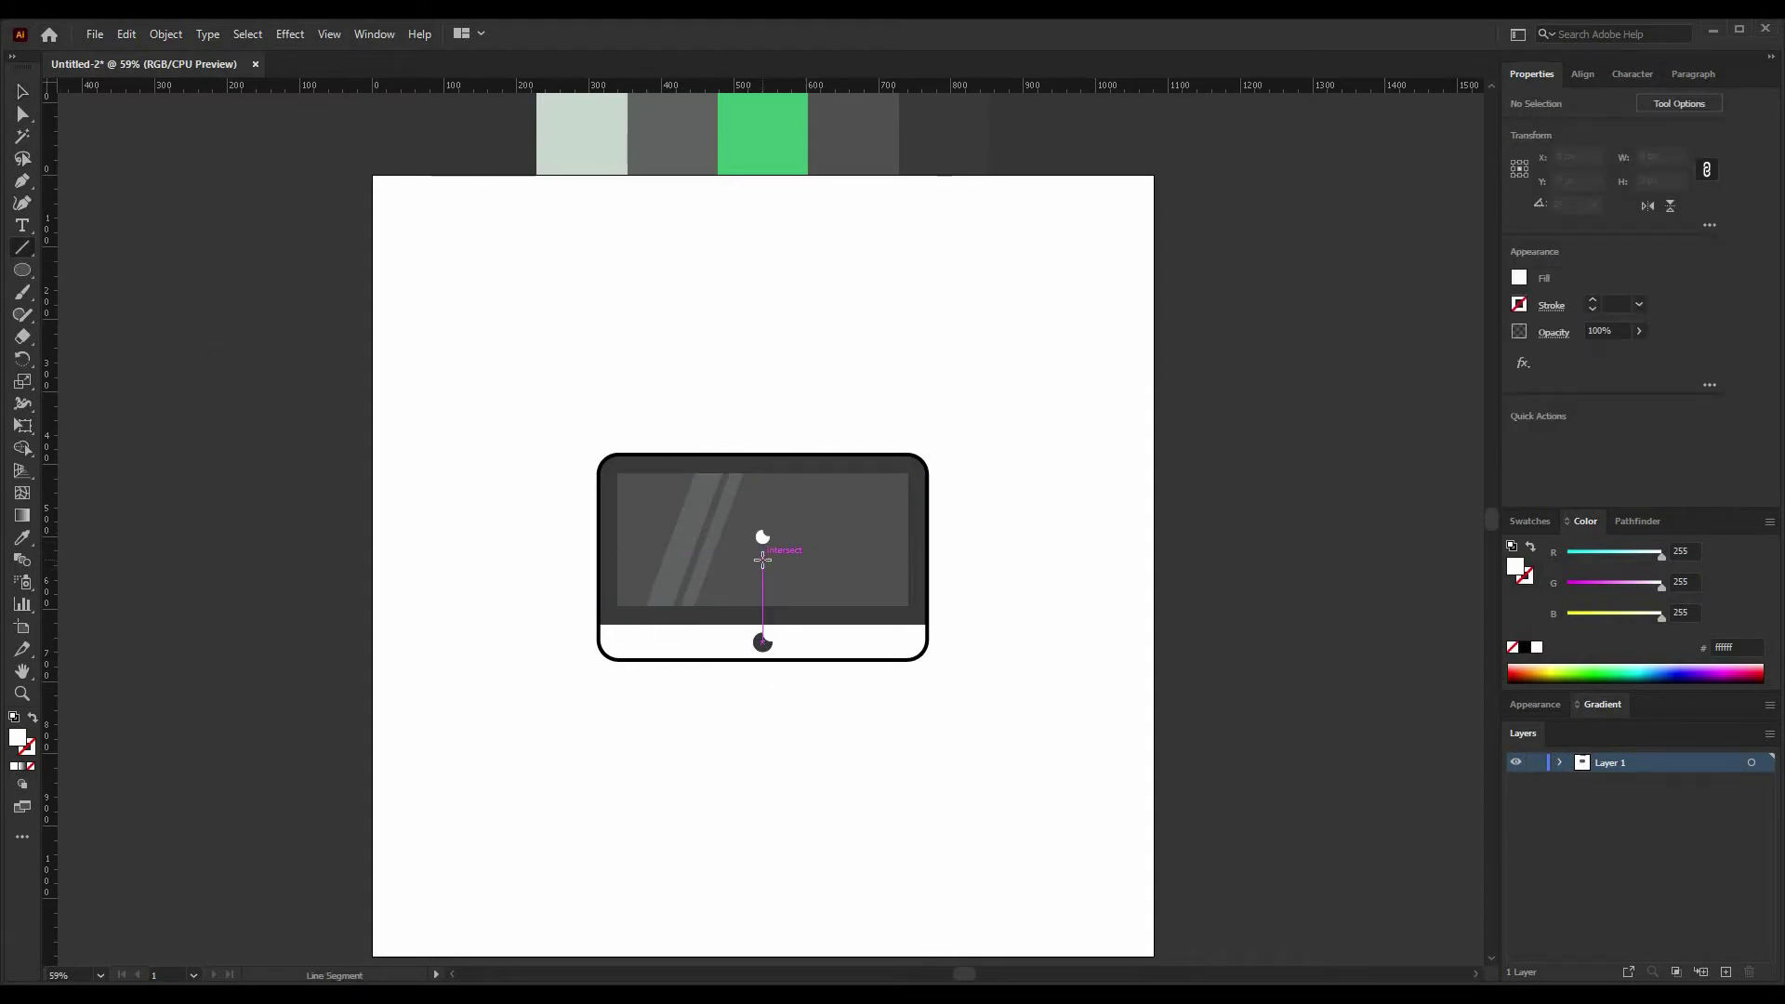
pyautogui.moveTo(763, 558); pyautogui.dragTo(786, 557)
pyautogui.press('v')
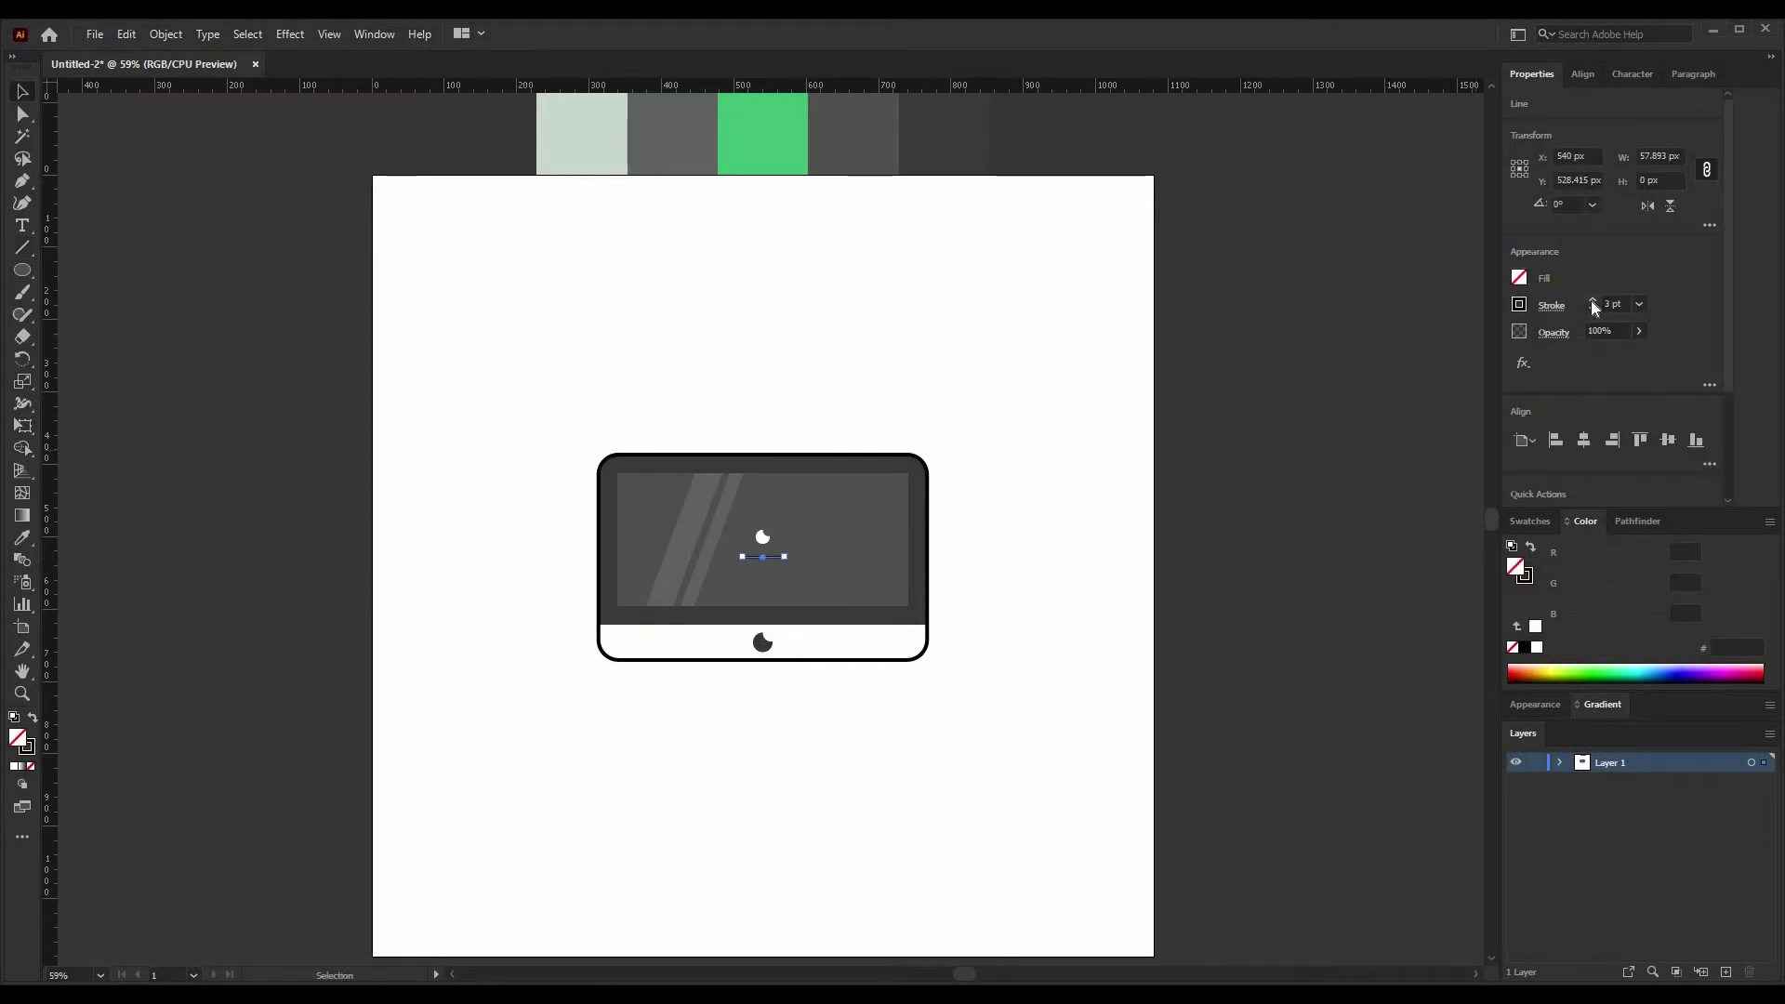
pyautogui.click(1552, 306)
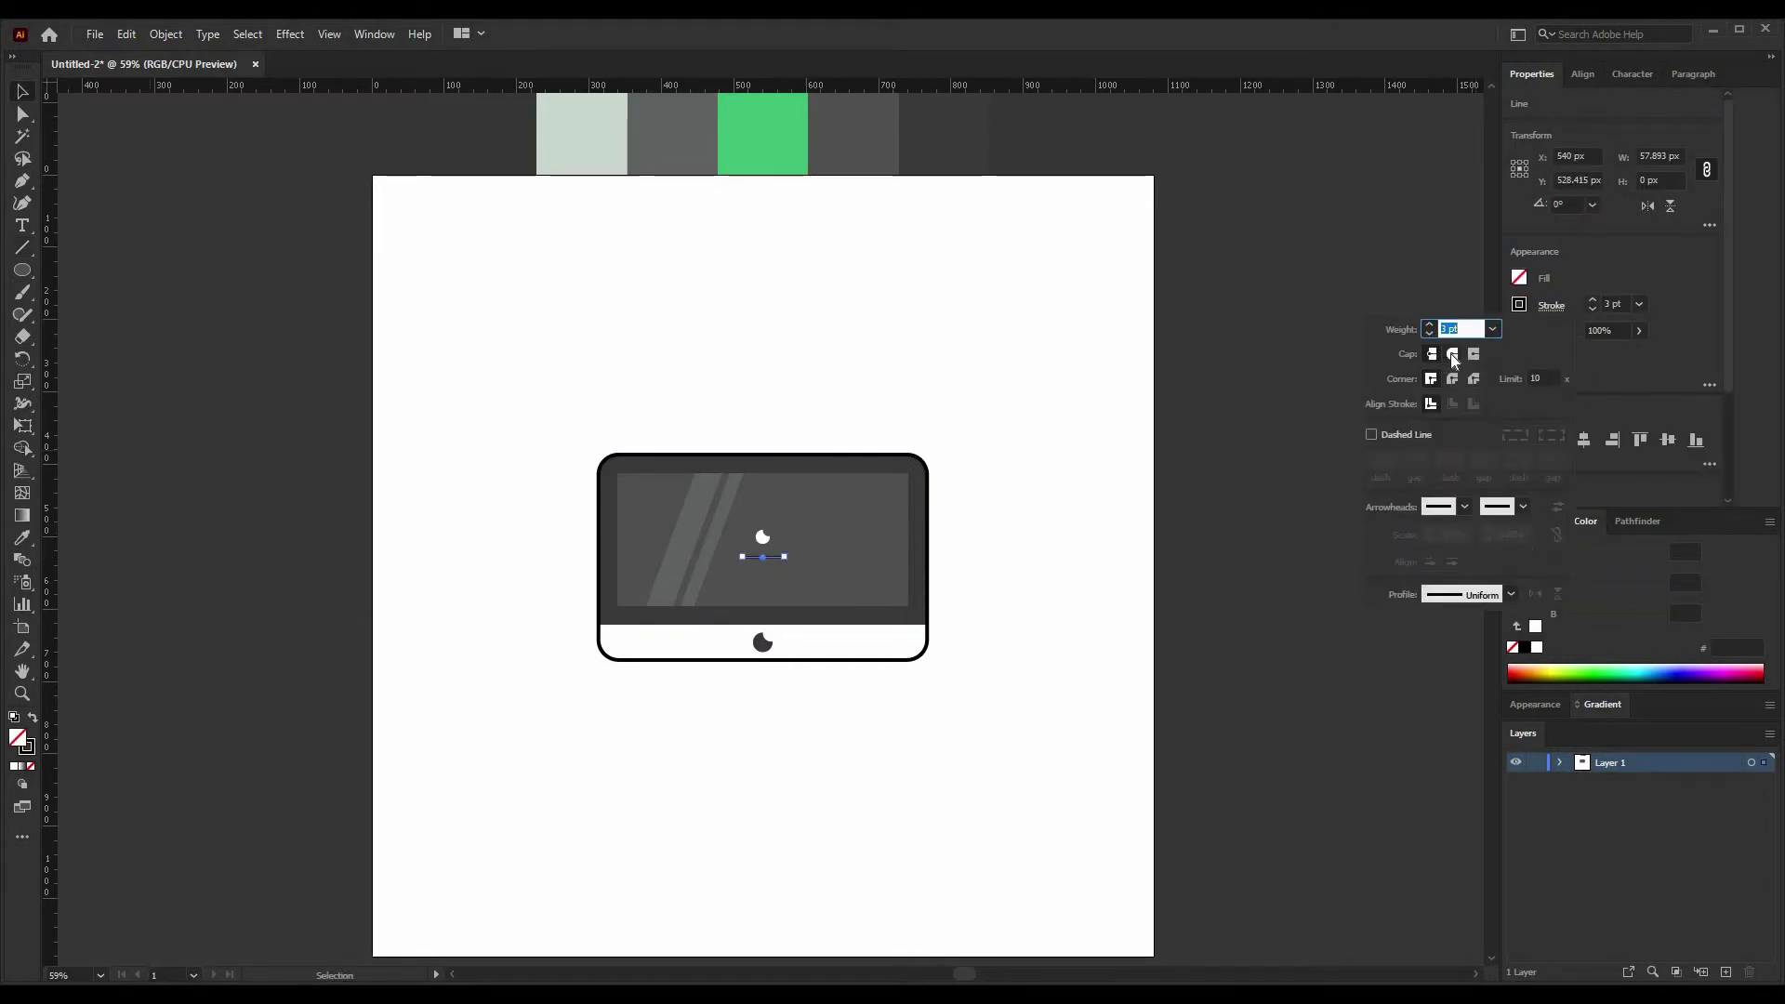
pyautogui.click(762, 721)
pyautogui.click(761, 721)
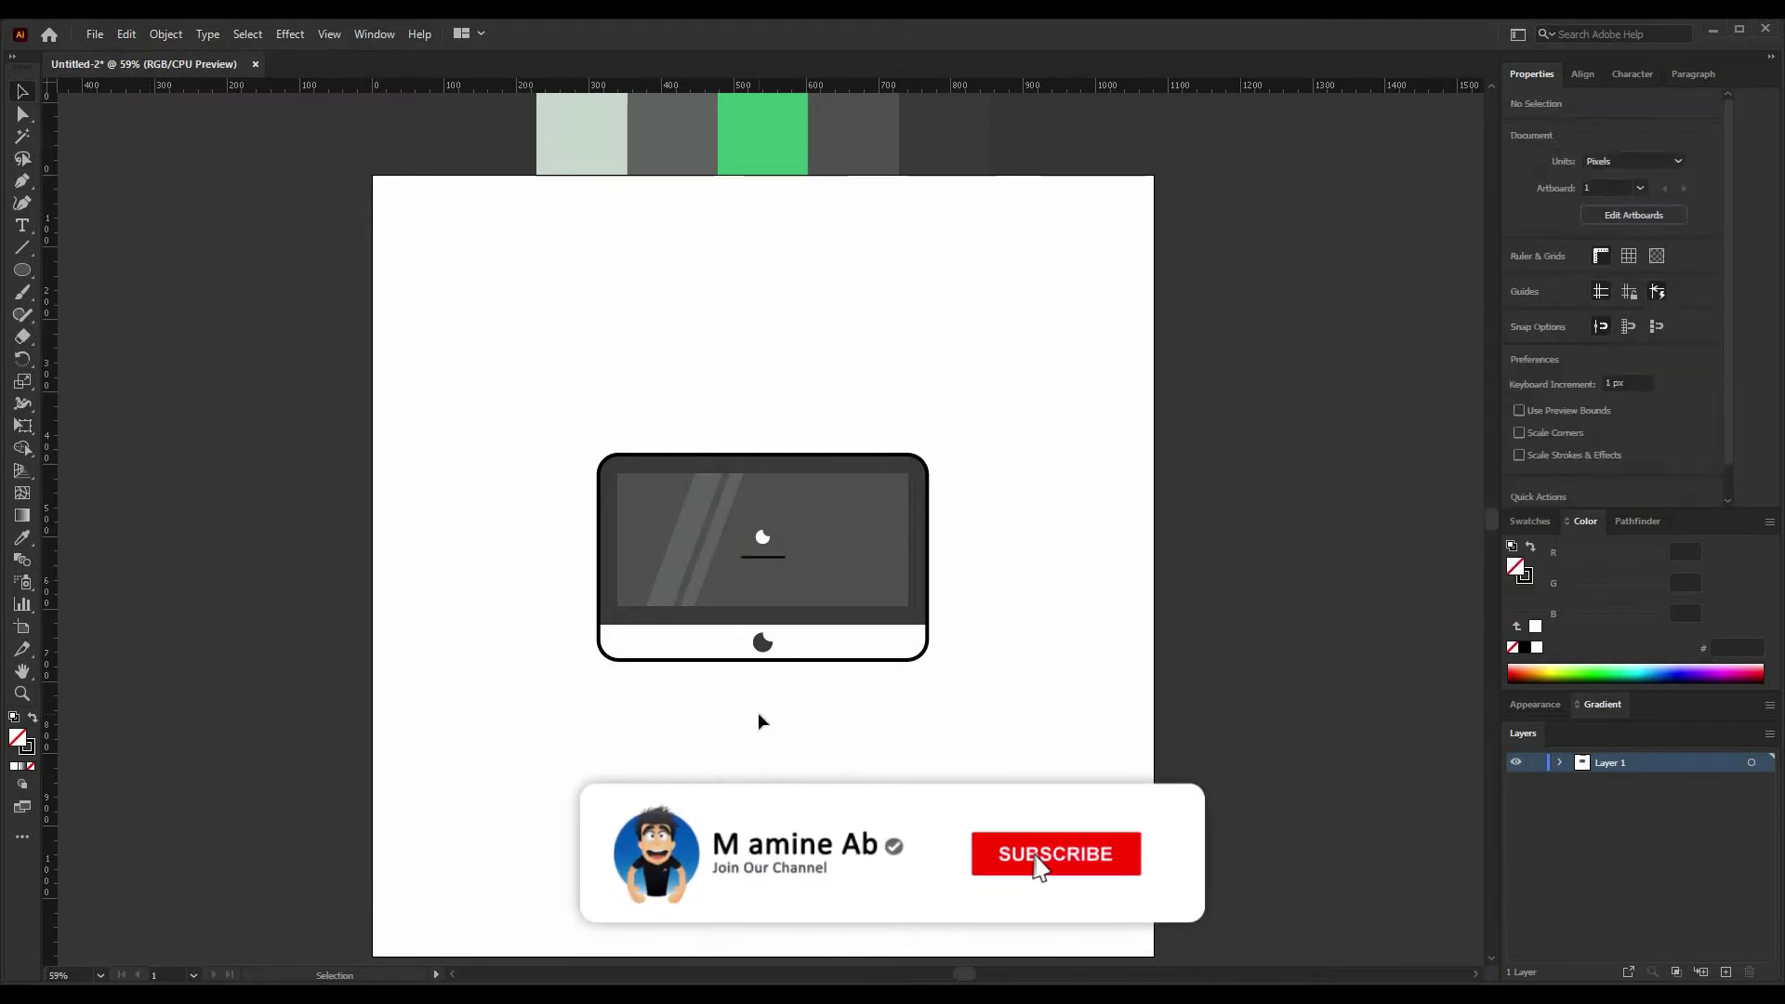
# Step: Colour the line under the logo white and expand it into a filled shape
pyautogui.click(32, 747)
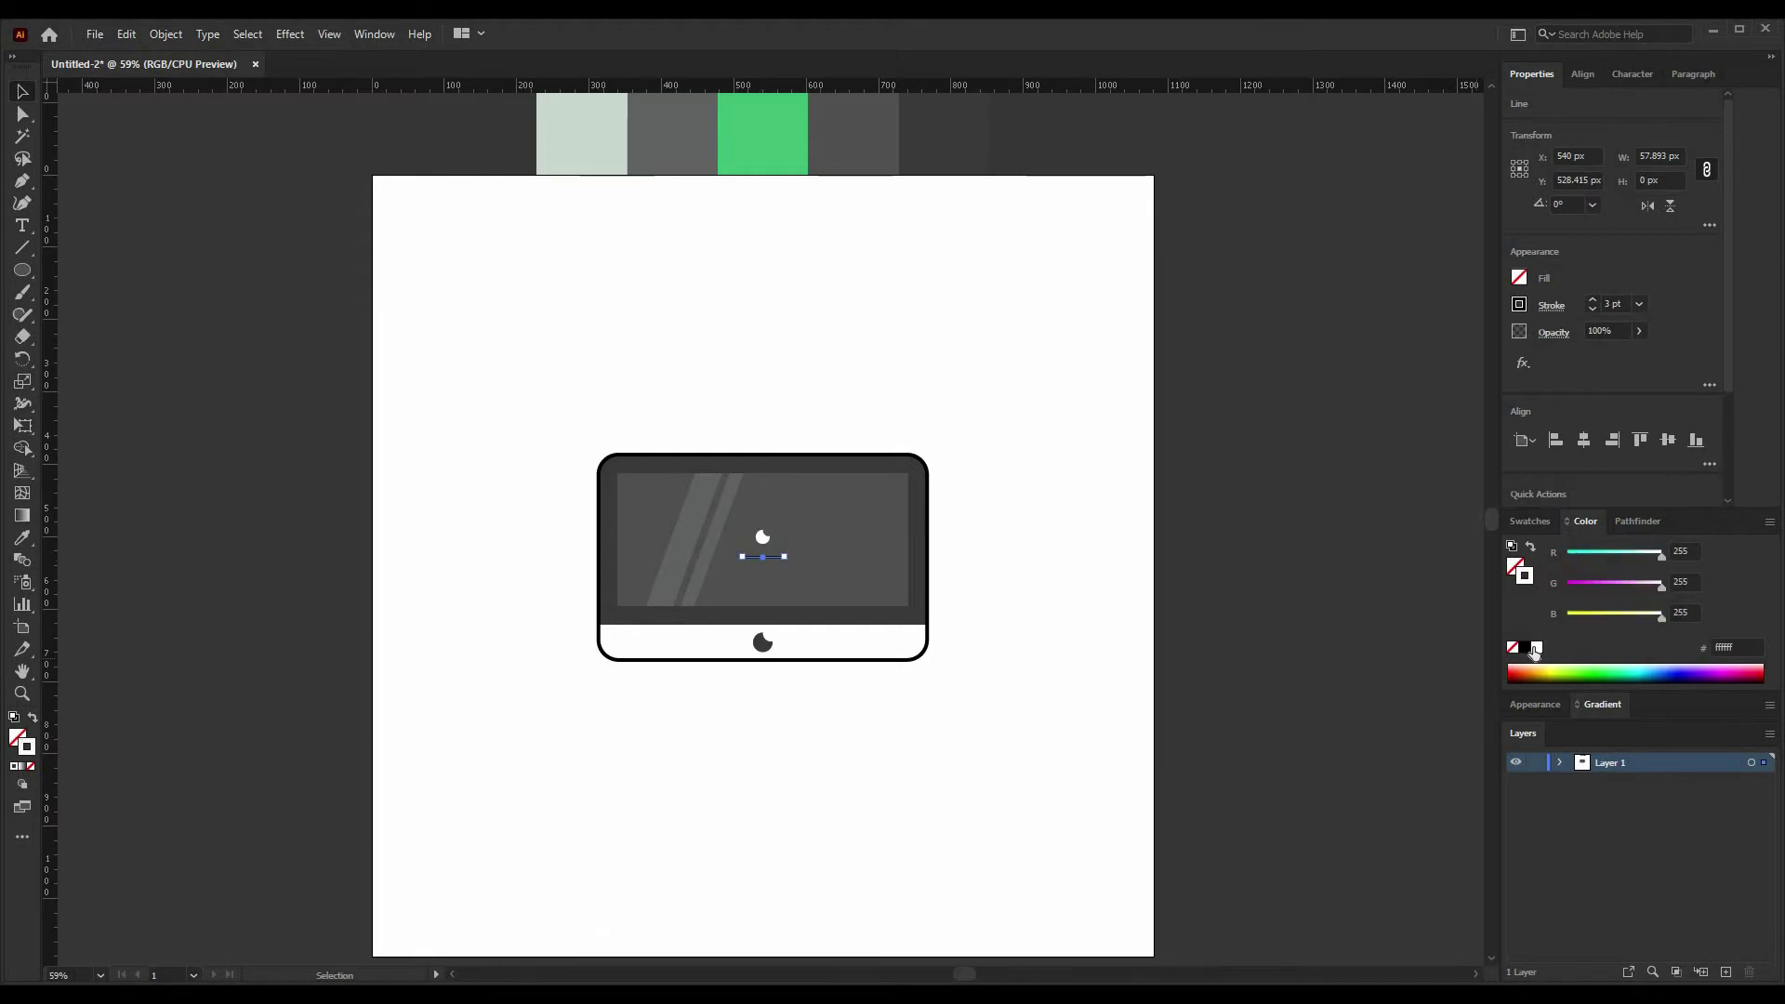
pyautogui.click(1535, 648)
pyautogui.click(818, 722)
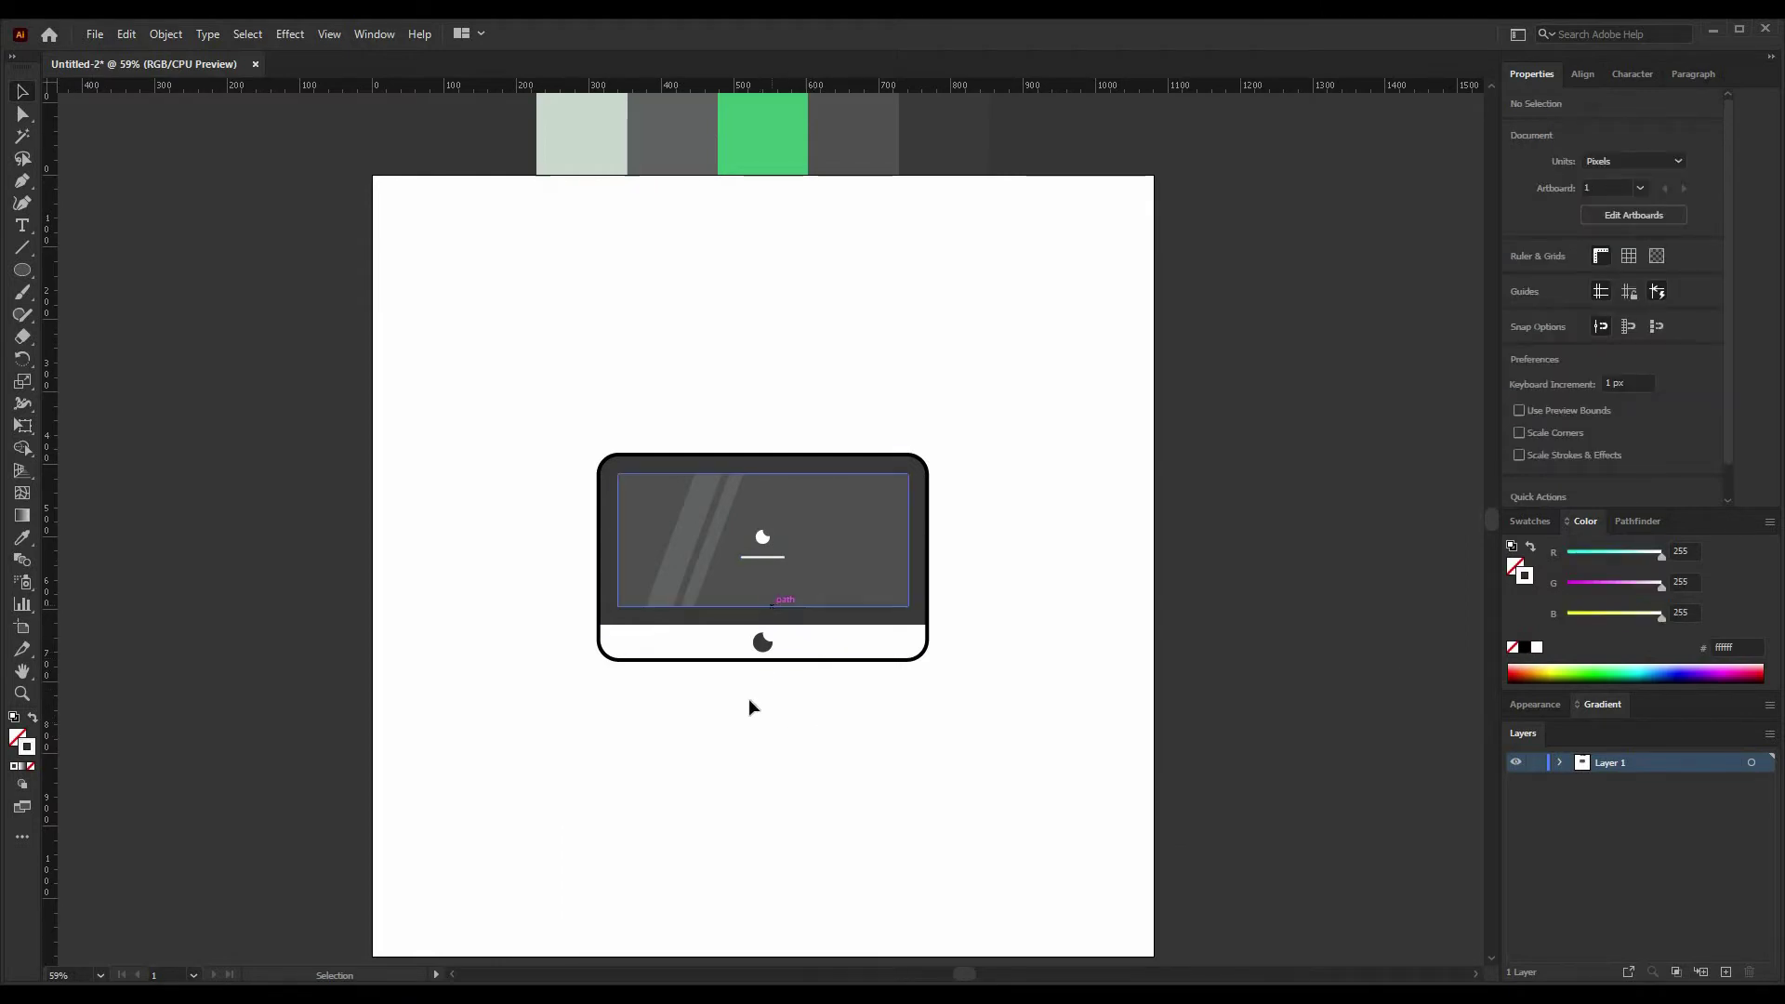
pyautogui.scroll(1, 750, 699)
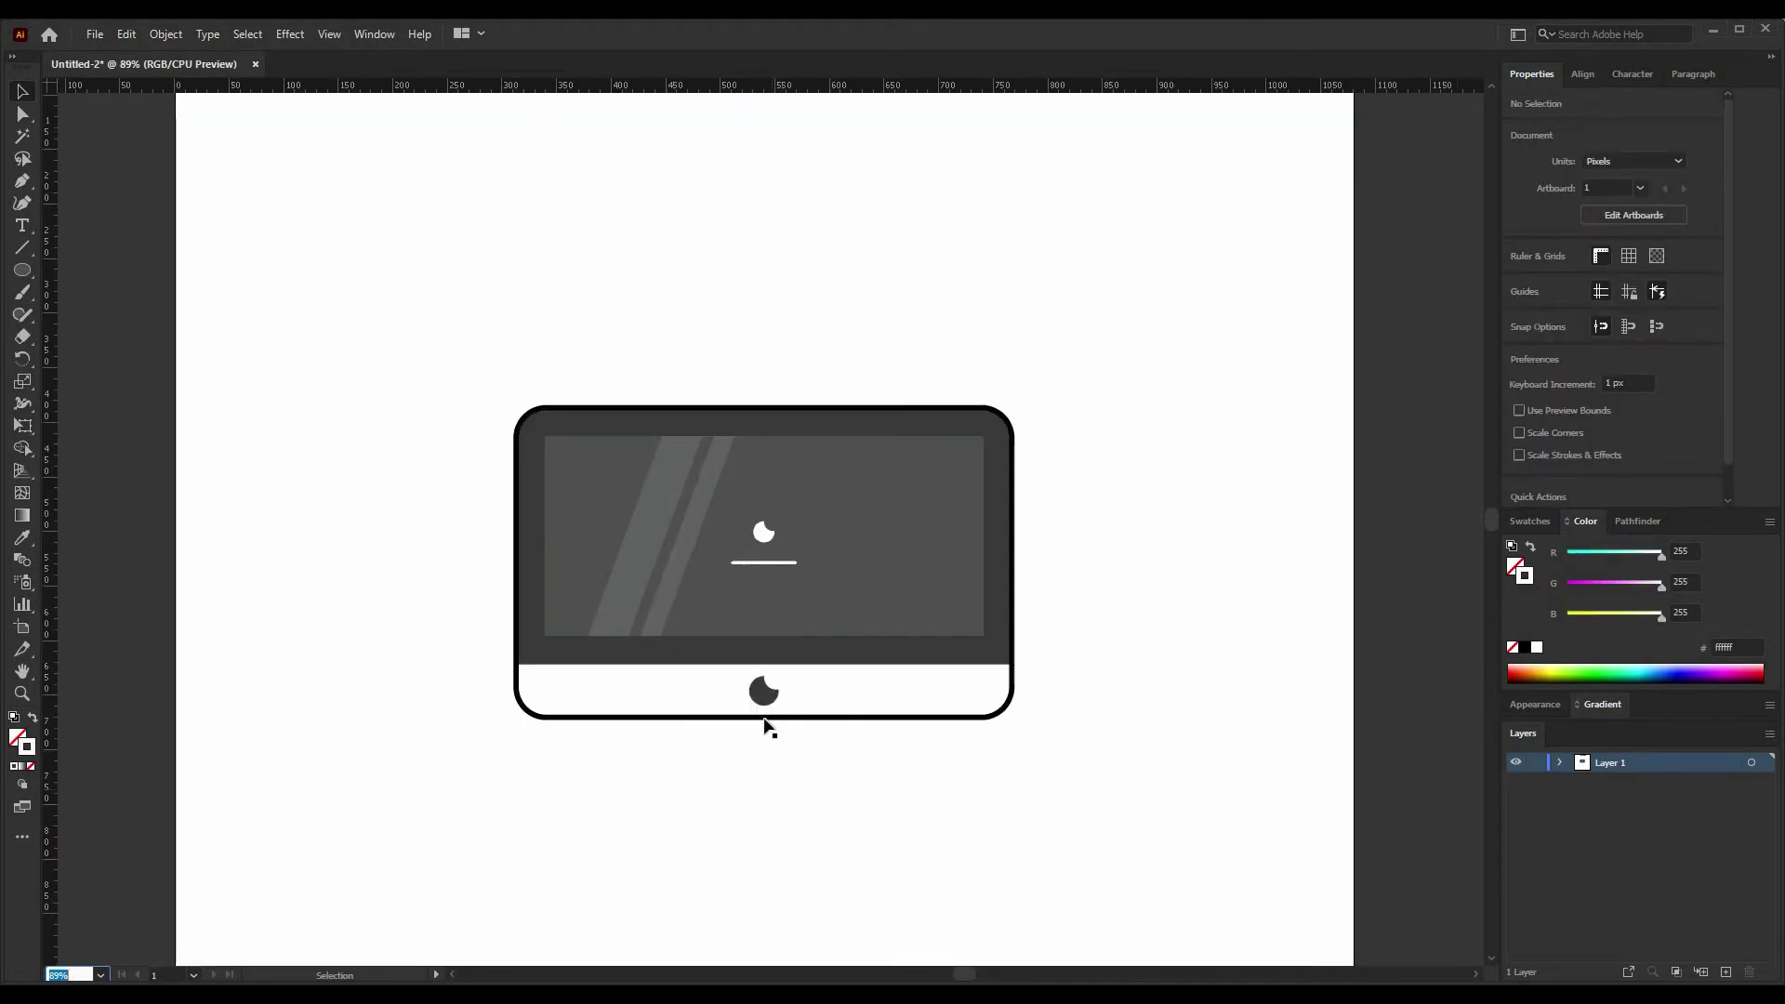
pyautogui.click(758, 564)
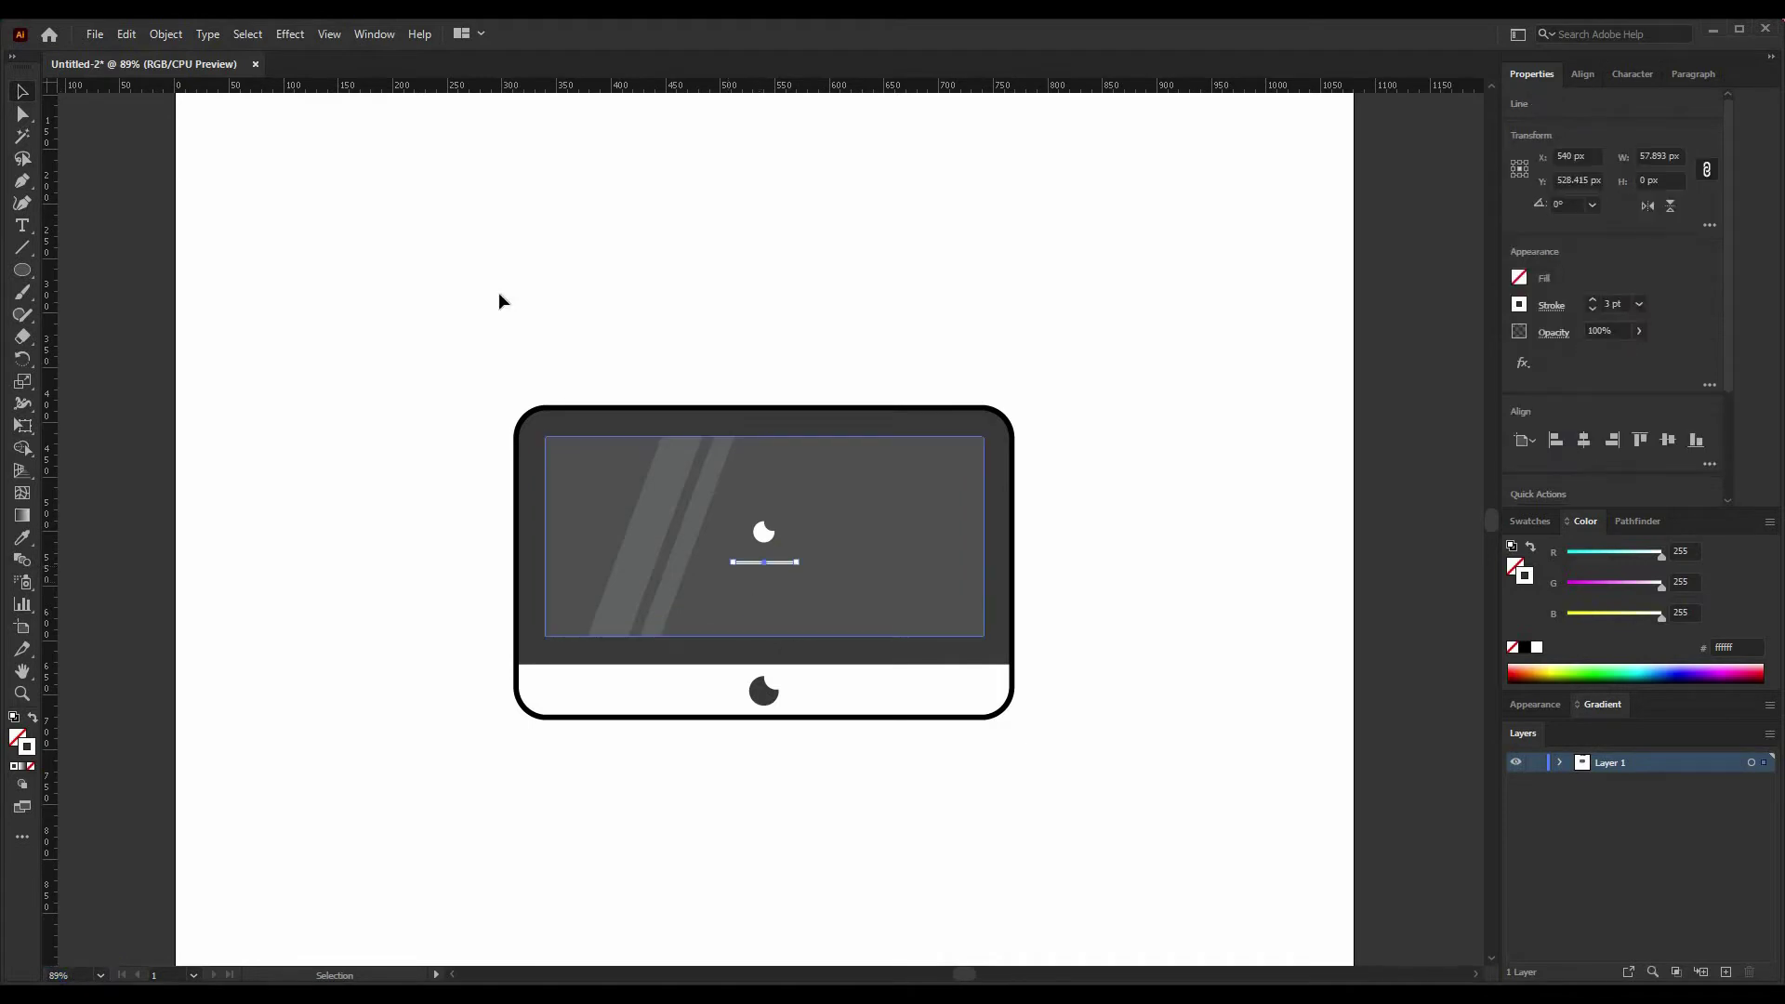
pyautogui.click(167, 35)
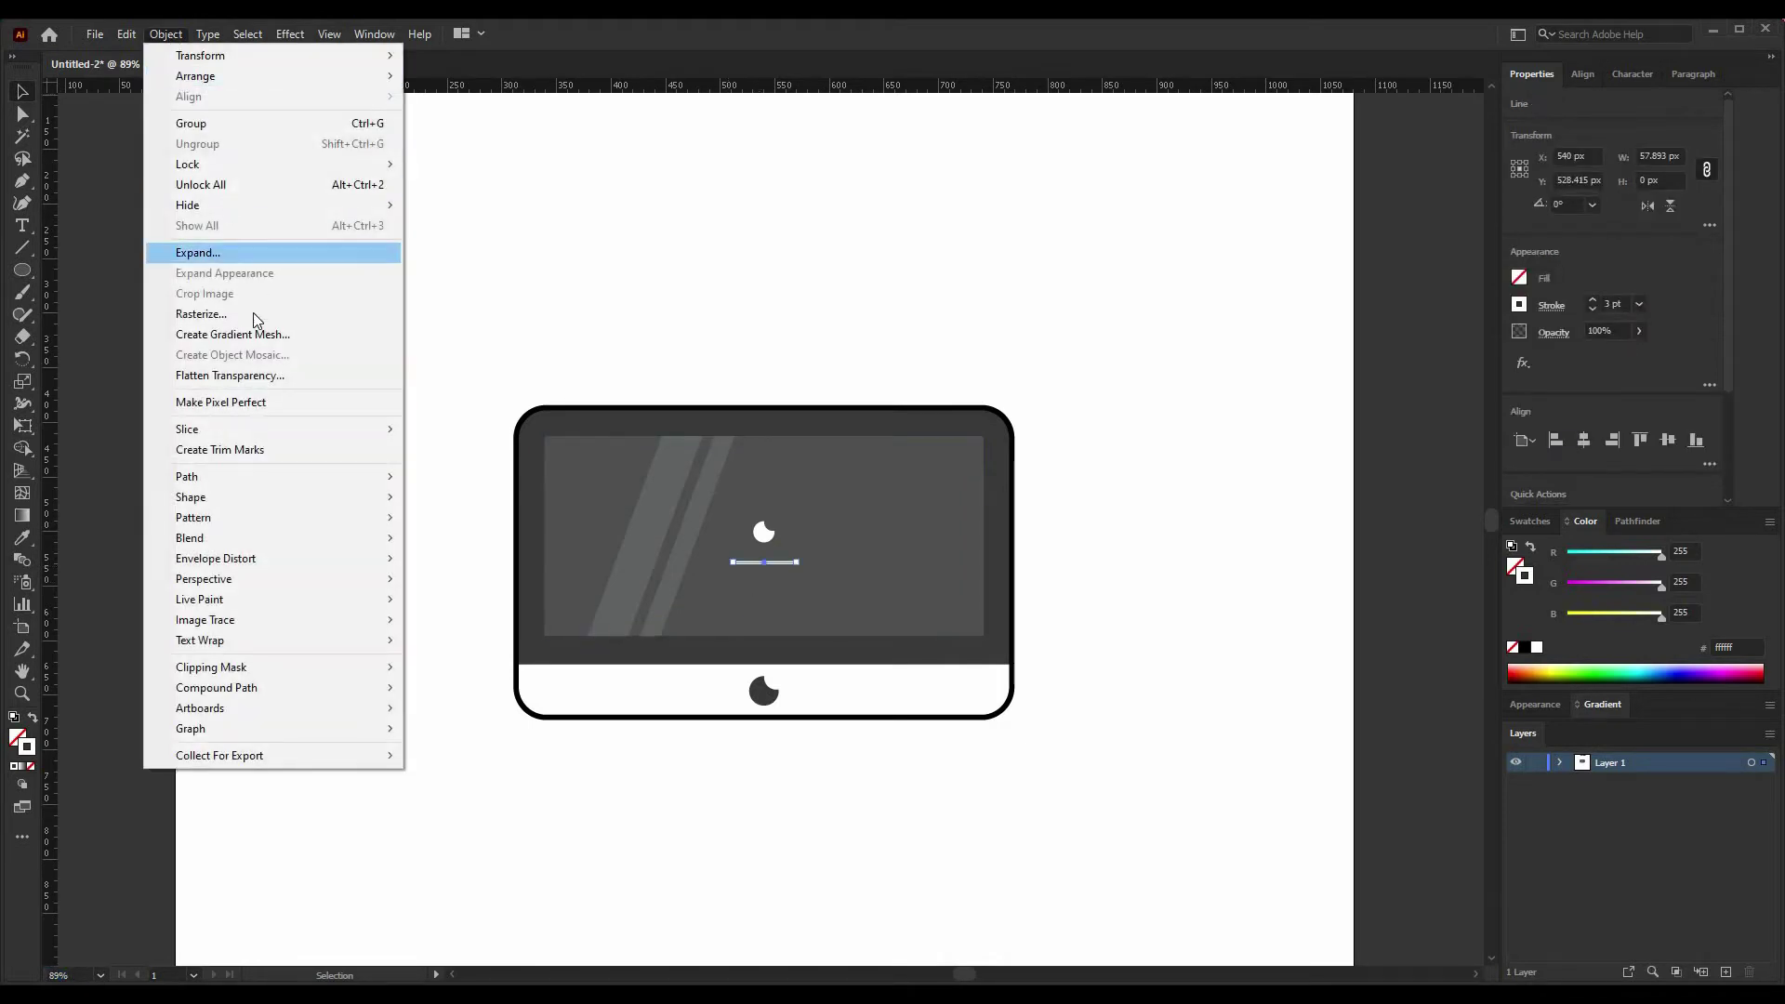
pyautogui.click(231, 253)
pyautogui.click(833, 613)
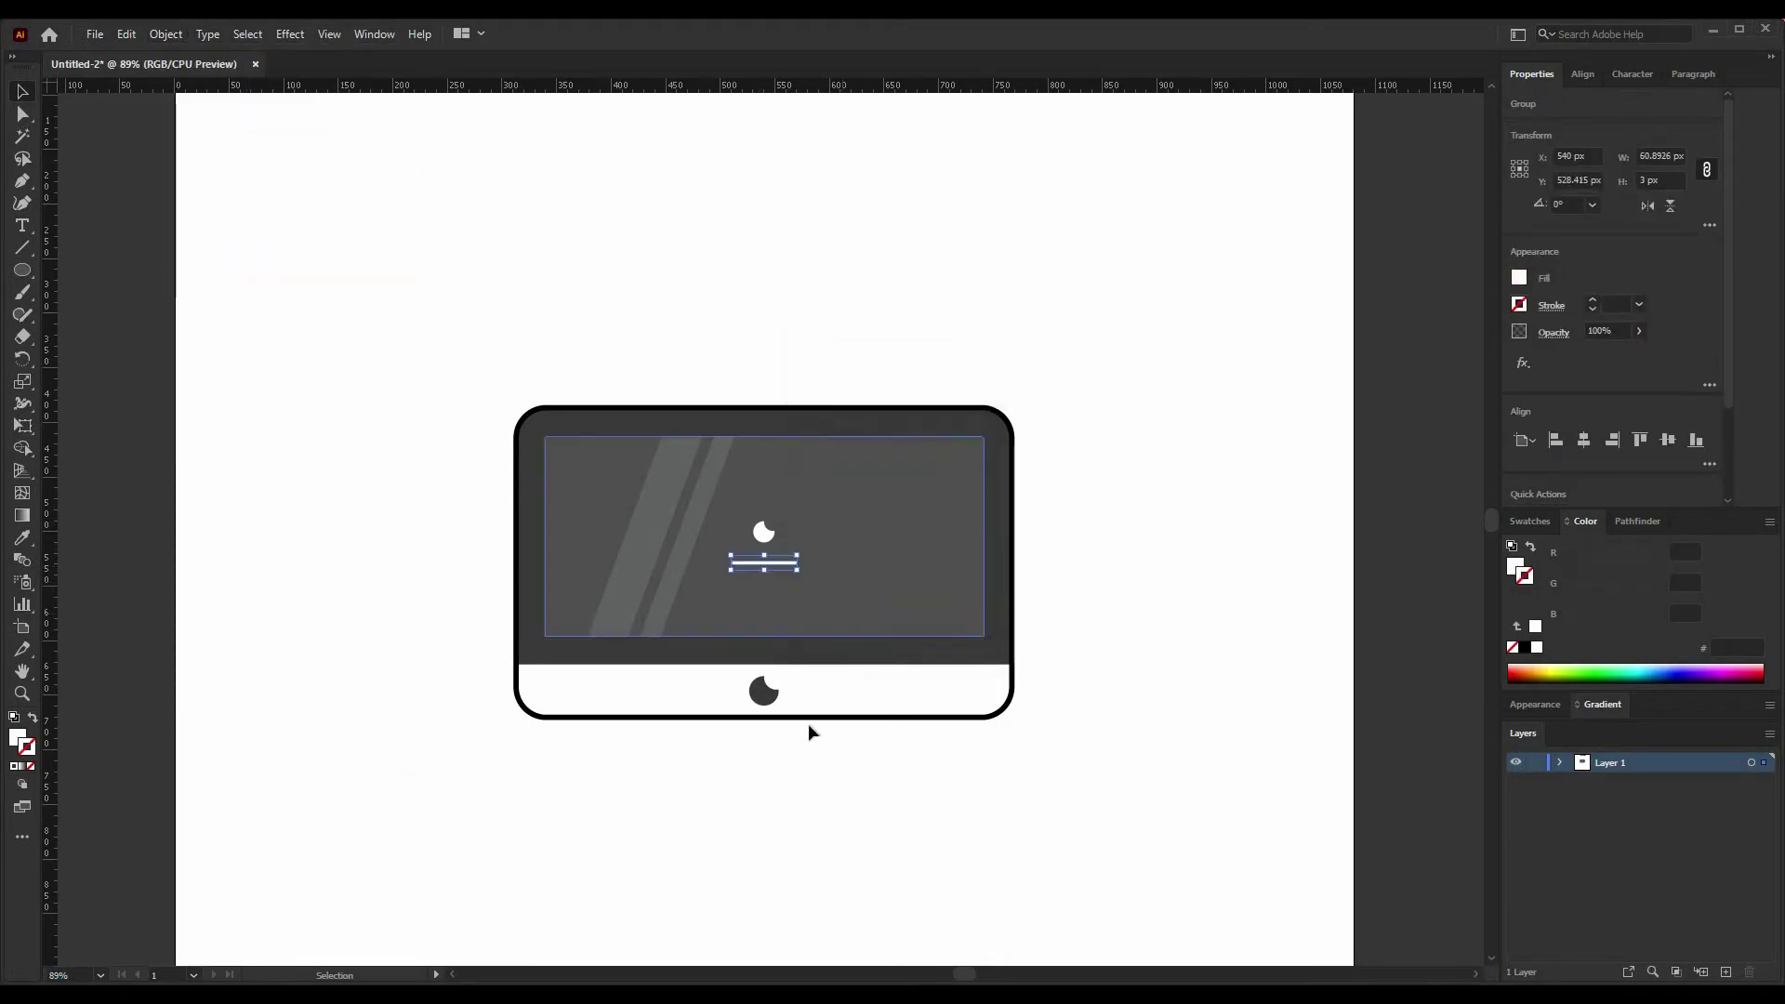
pyautogui.click(414, 423)
# Step: Draw a short vertical line across the white bar about a third along and split the bar there with Shape Builder
pyautogui.click(22, 249)
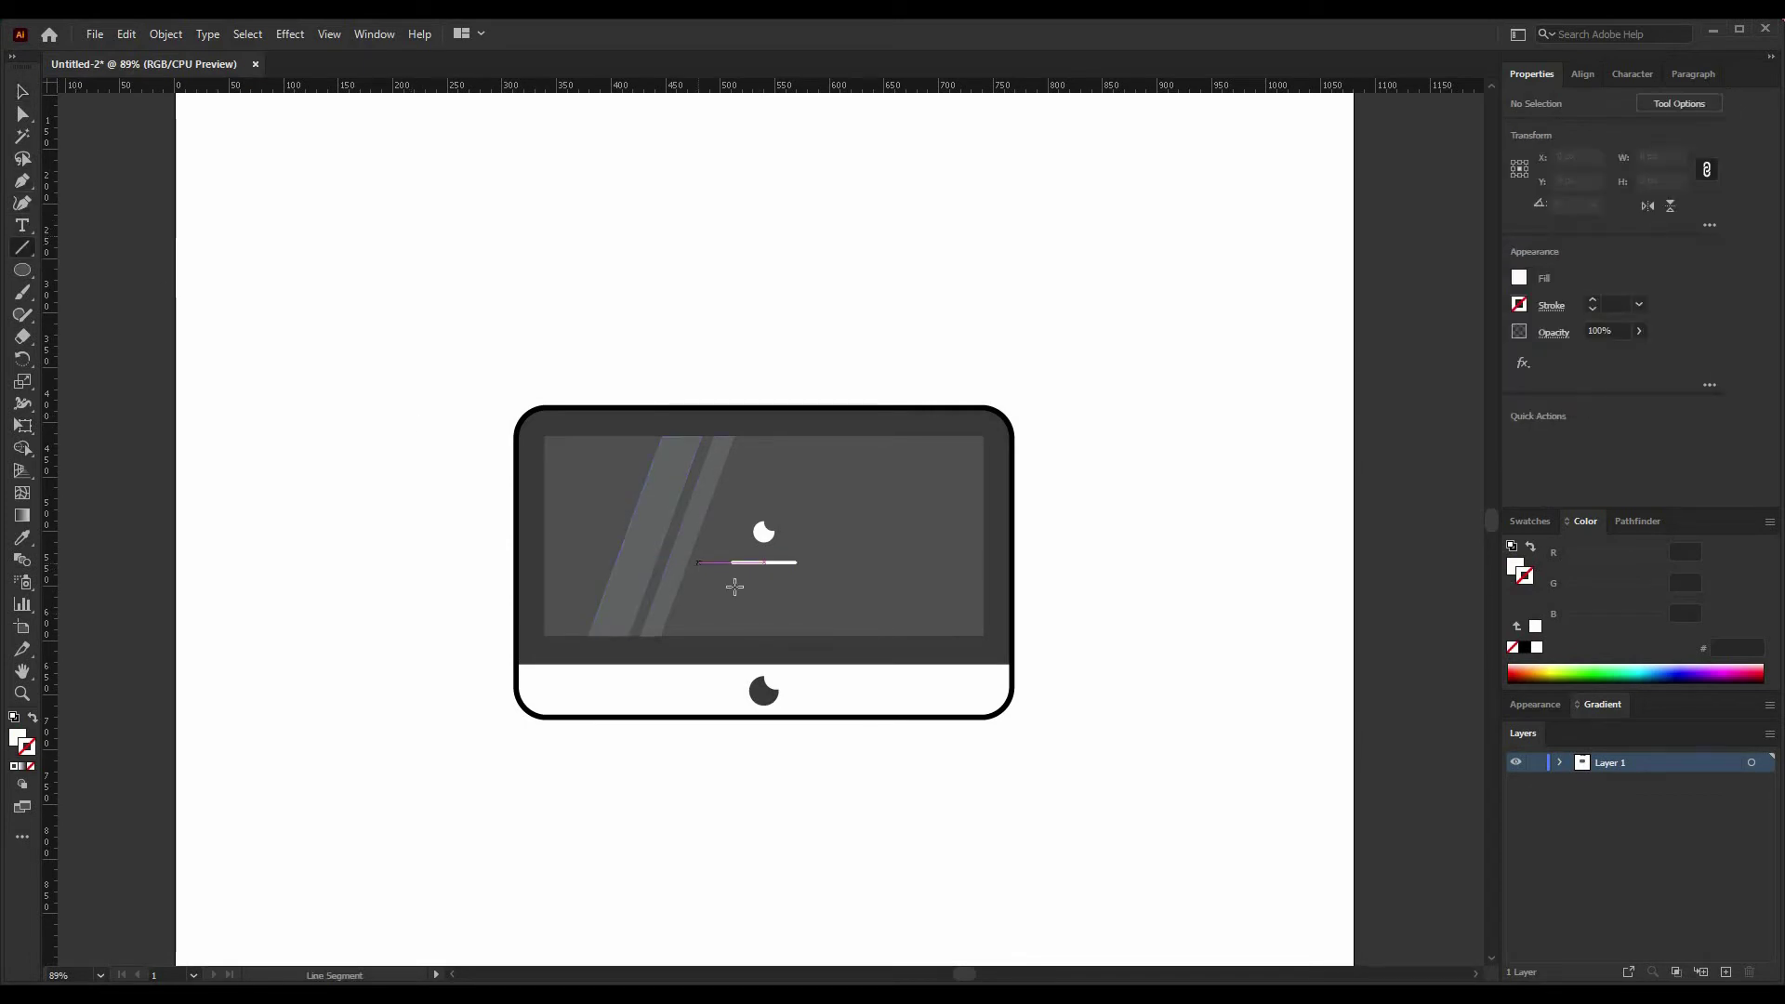
pyautogui.moveTo(754, 562); pyautogui.dragTo(754, 577)
pyautogui.press('v')
pyautogui.keyDown('shift'); pyautogui.click(791, 562); pyautogui.keyUp('shift')
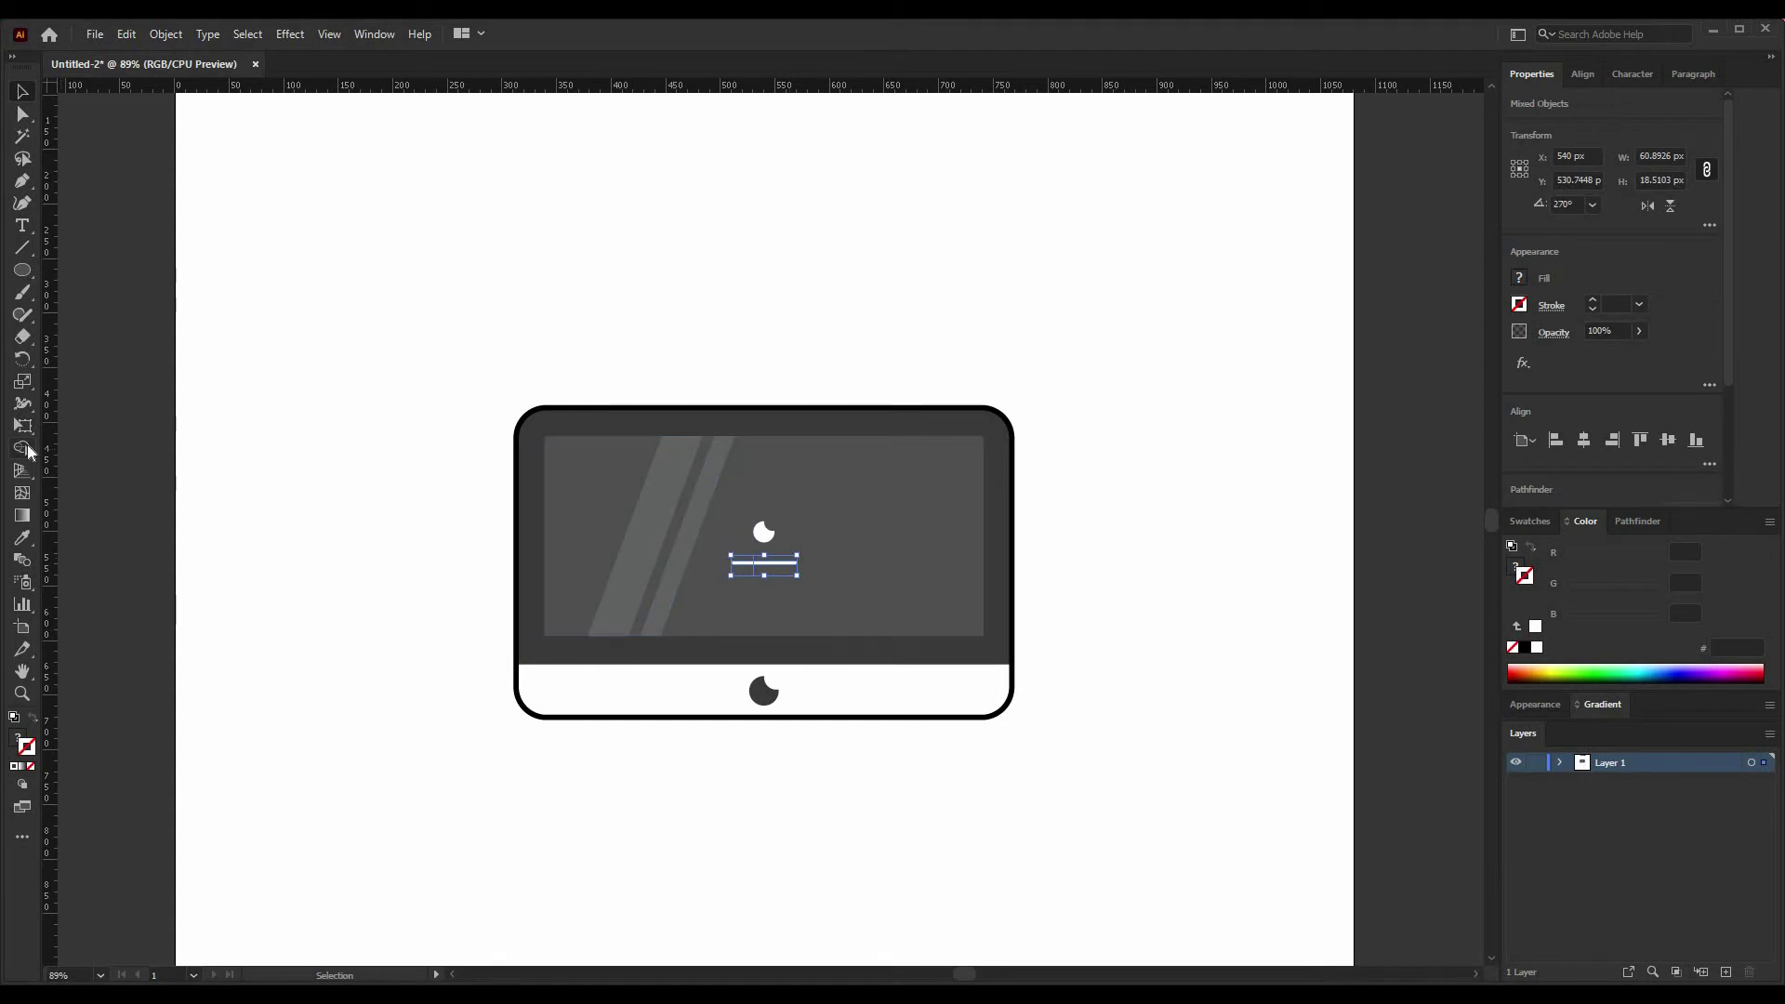
pyautogui.click(23, 449)
pyautogui.scroll(2, 790, 526)
pyautogui.moveTo(783, 526); pyautogui.dragTo(784, 543)
pyautogui.press('v')
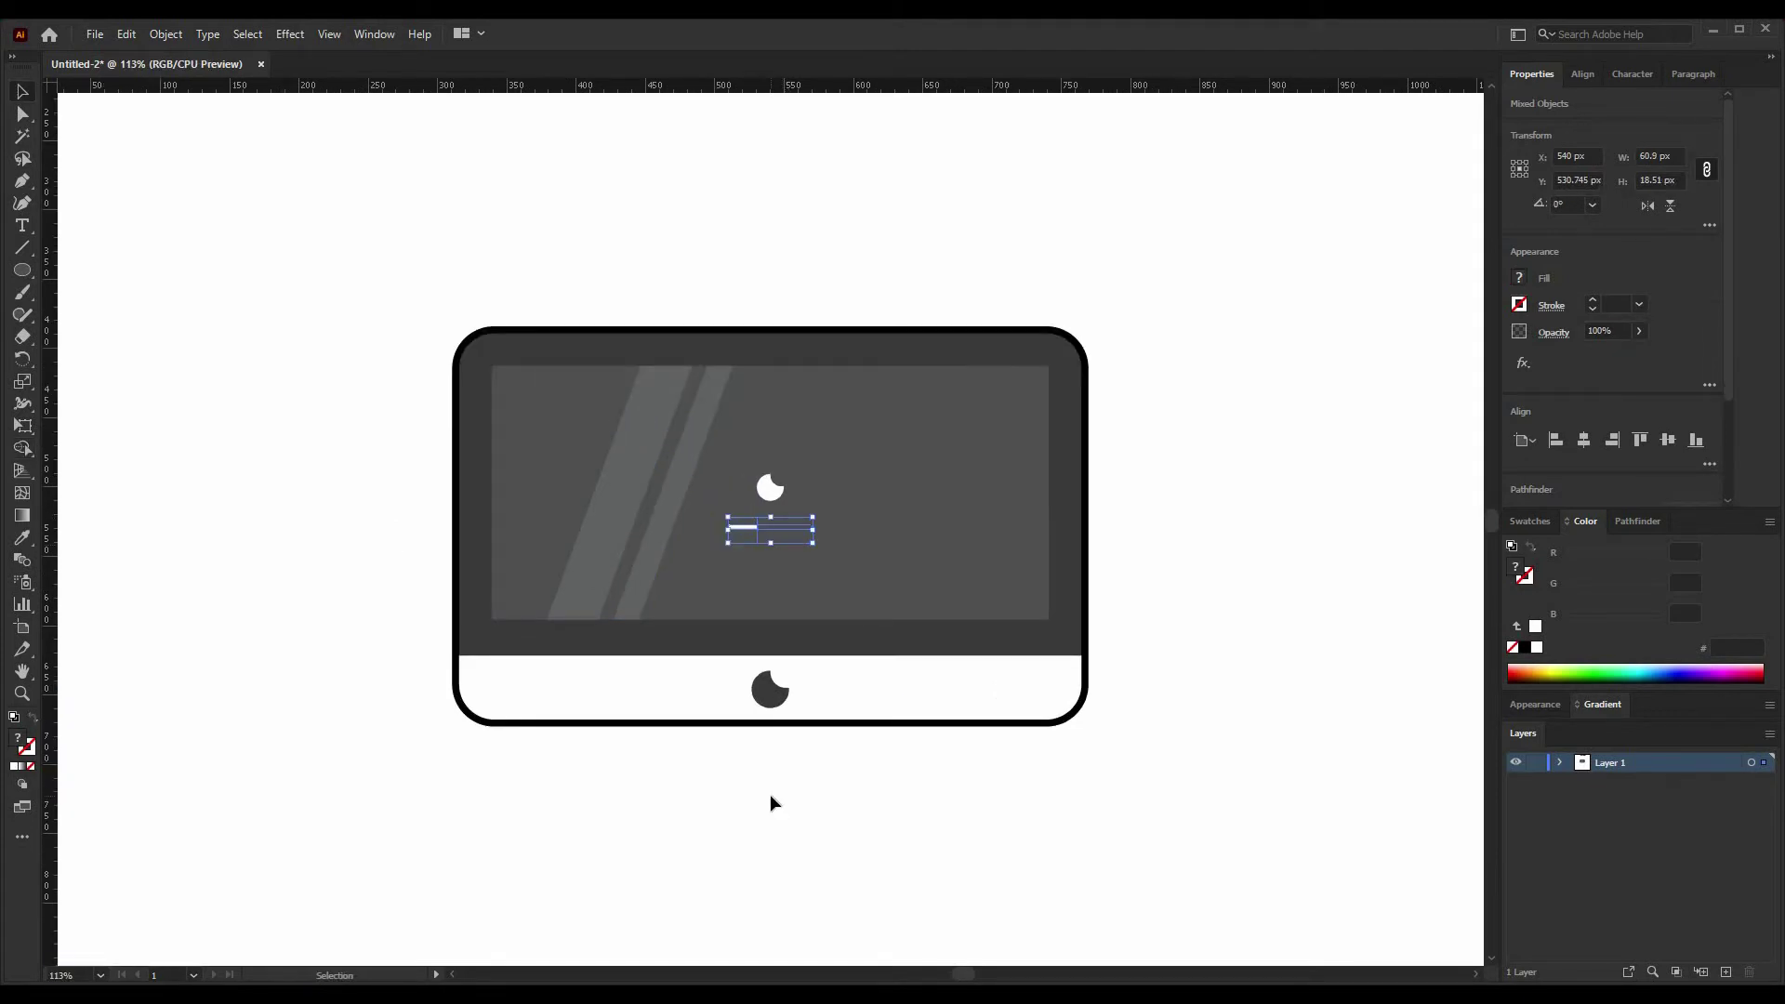
# Step: Fill the longer right part of the progress bar with the grey sampled from the screen's glare stripe
pyautogui.click(772, 799)
pyautogui.click(777, 530)
pyautogui.scroll(-2, 772, 525)
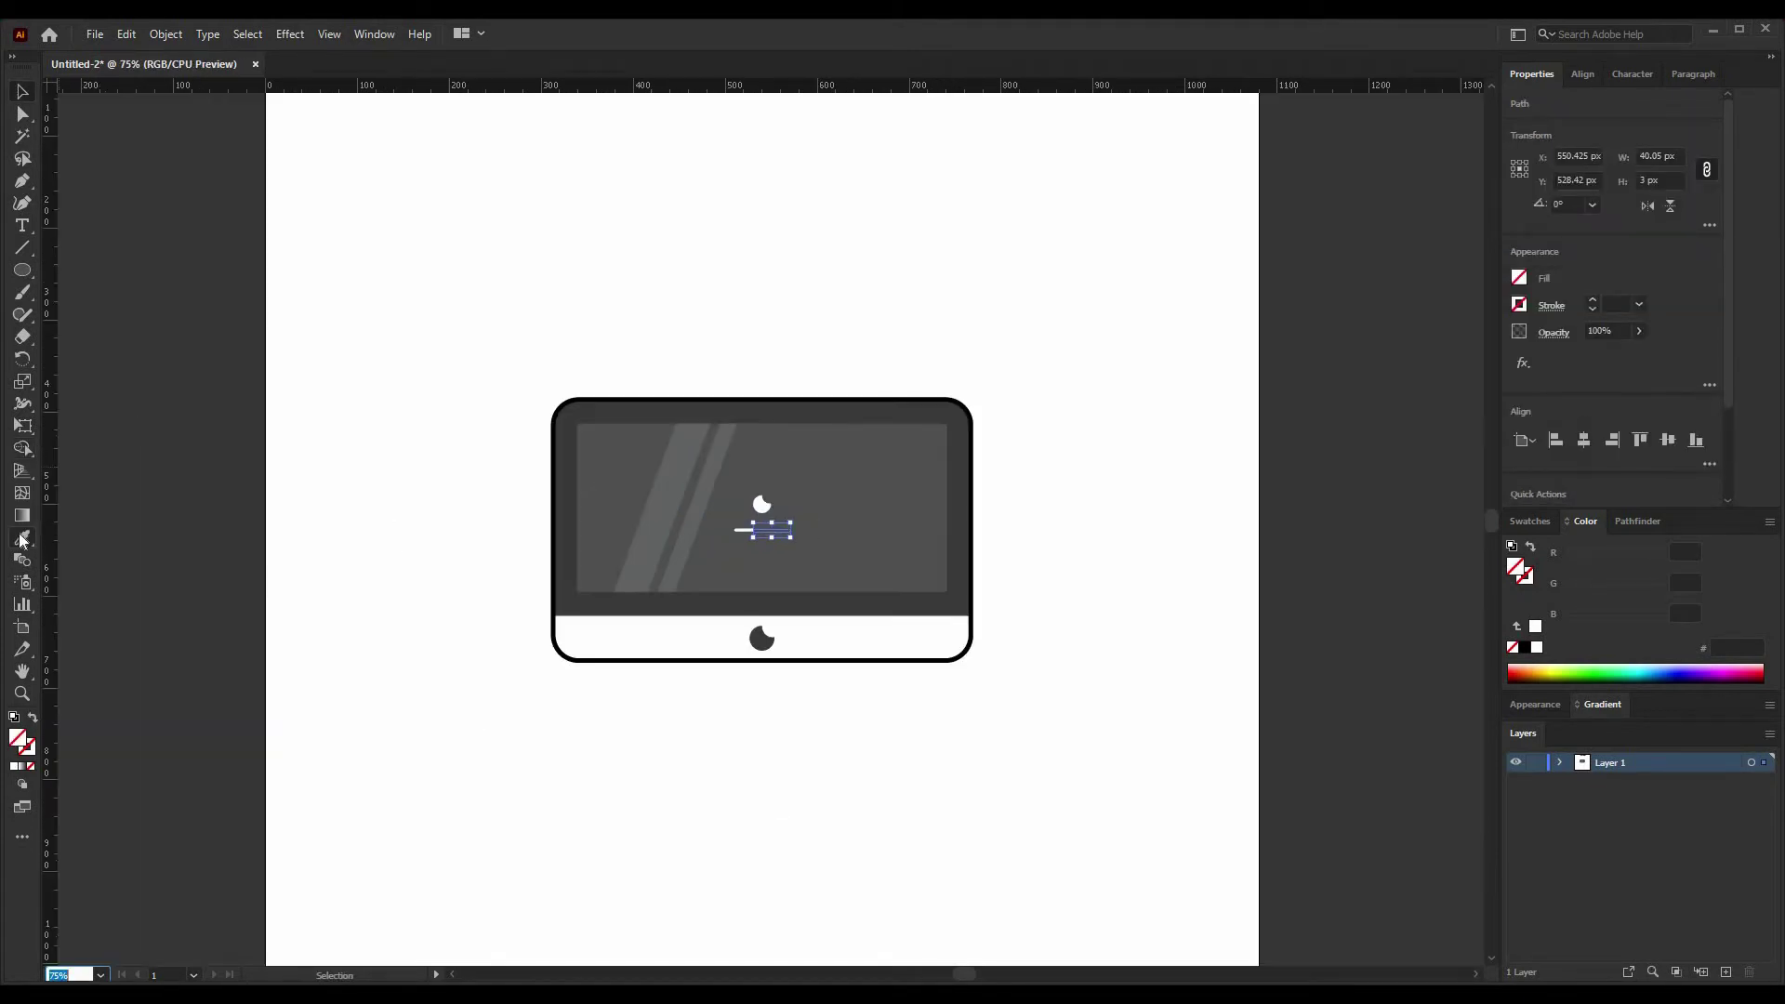
pyautogui.press('i')
pyautogui.click(690, 478)
# Step: Draw a rectangle about 125 by 55 px below the monitor and fill it with white sampled from the monitor's lower strip
pyautogui.moveTo(23, 272); pyautogui.dragTo(86, 271)
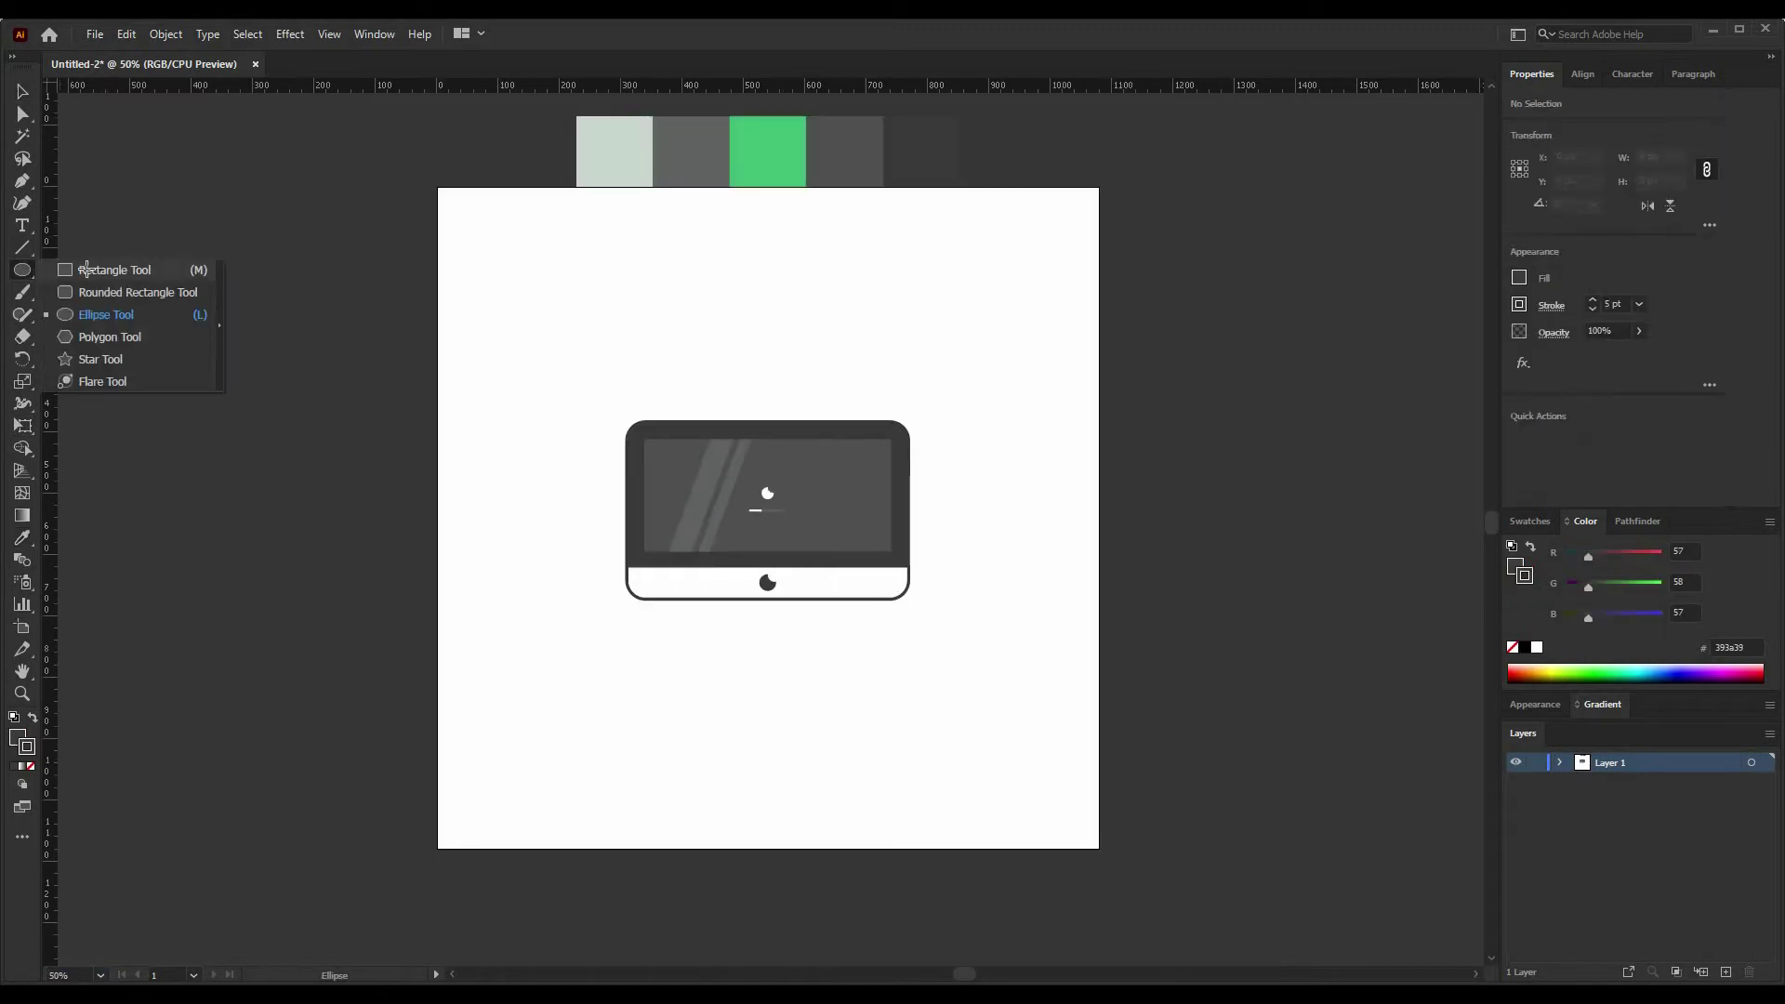
pyautogui.moveTo(761, 678); pyautogui.dragTo(840, 712)
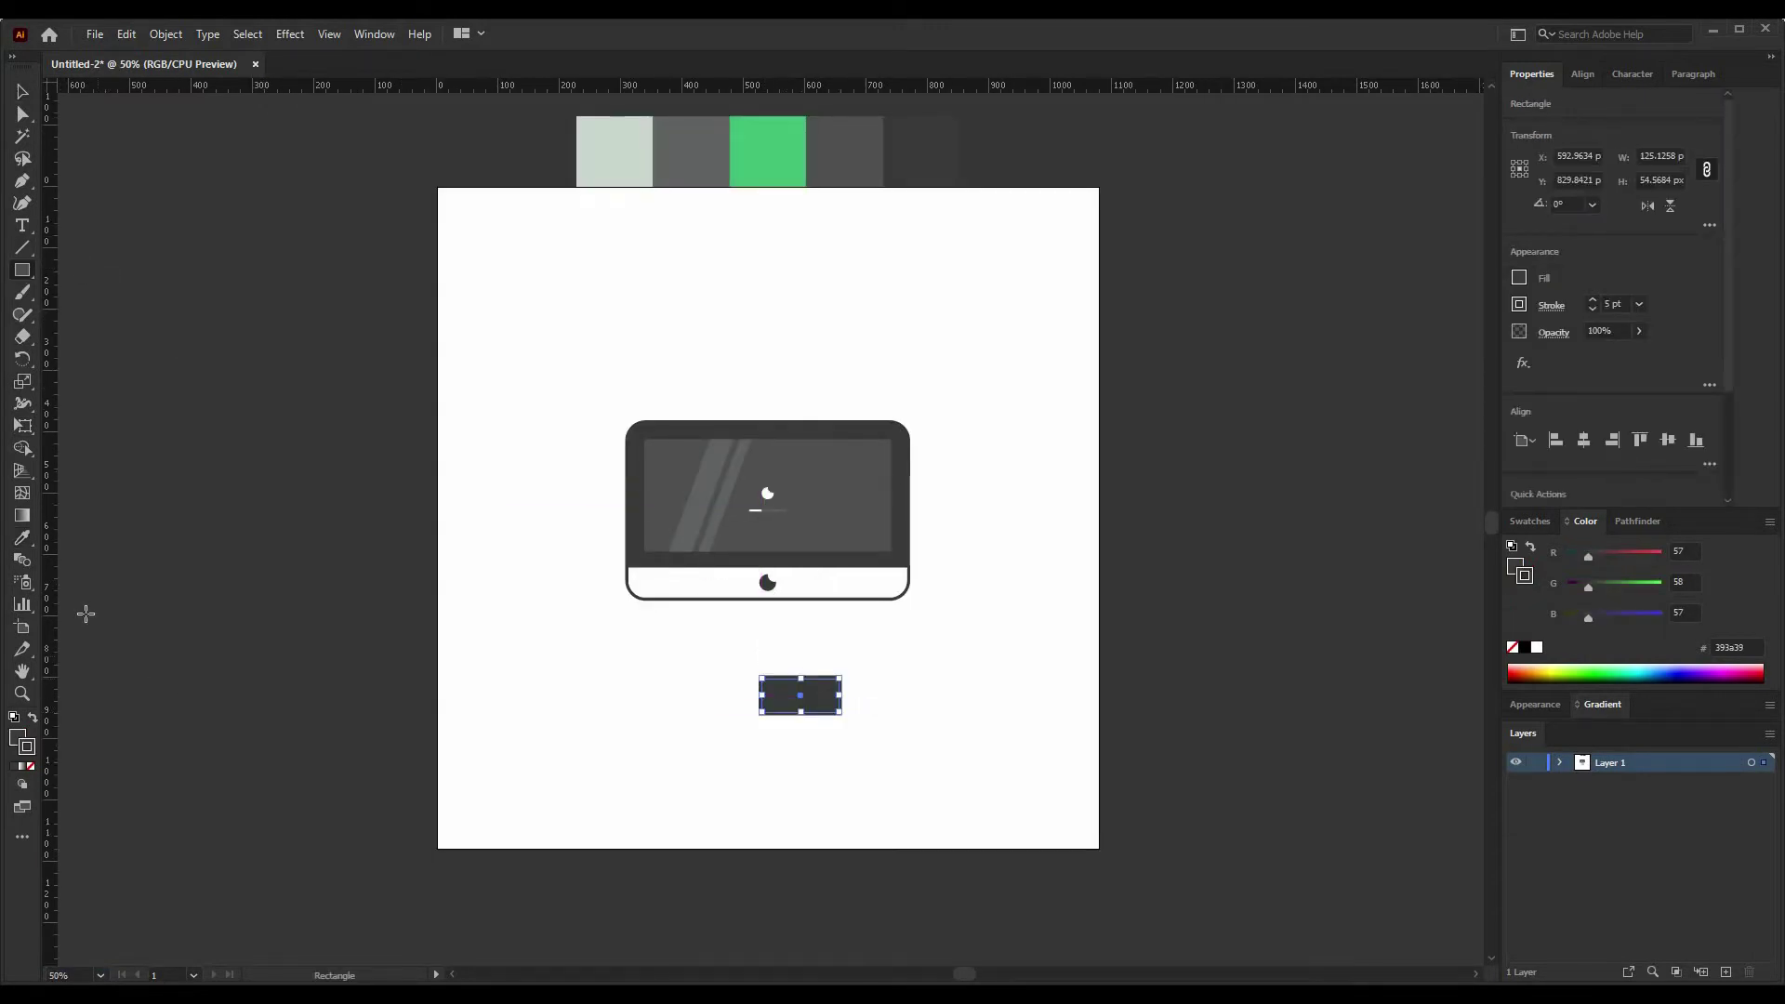
pyautogui.click(21, 541)
pyautogui.click(661, 571)
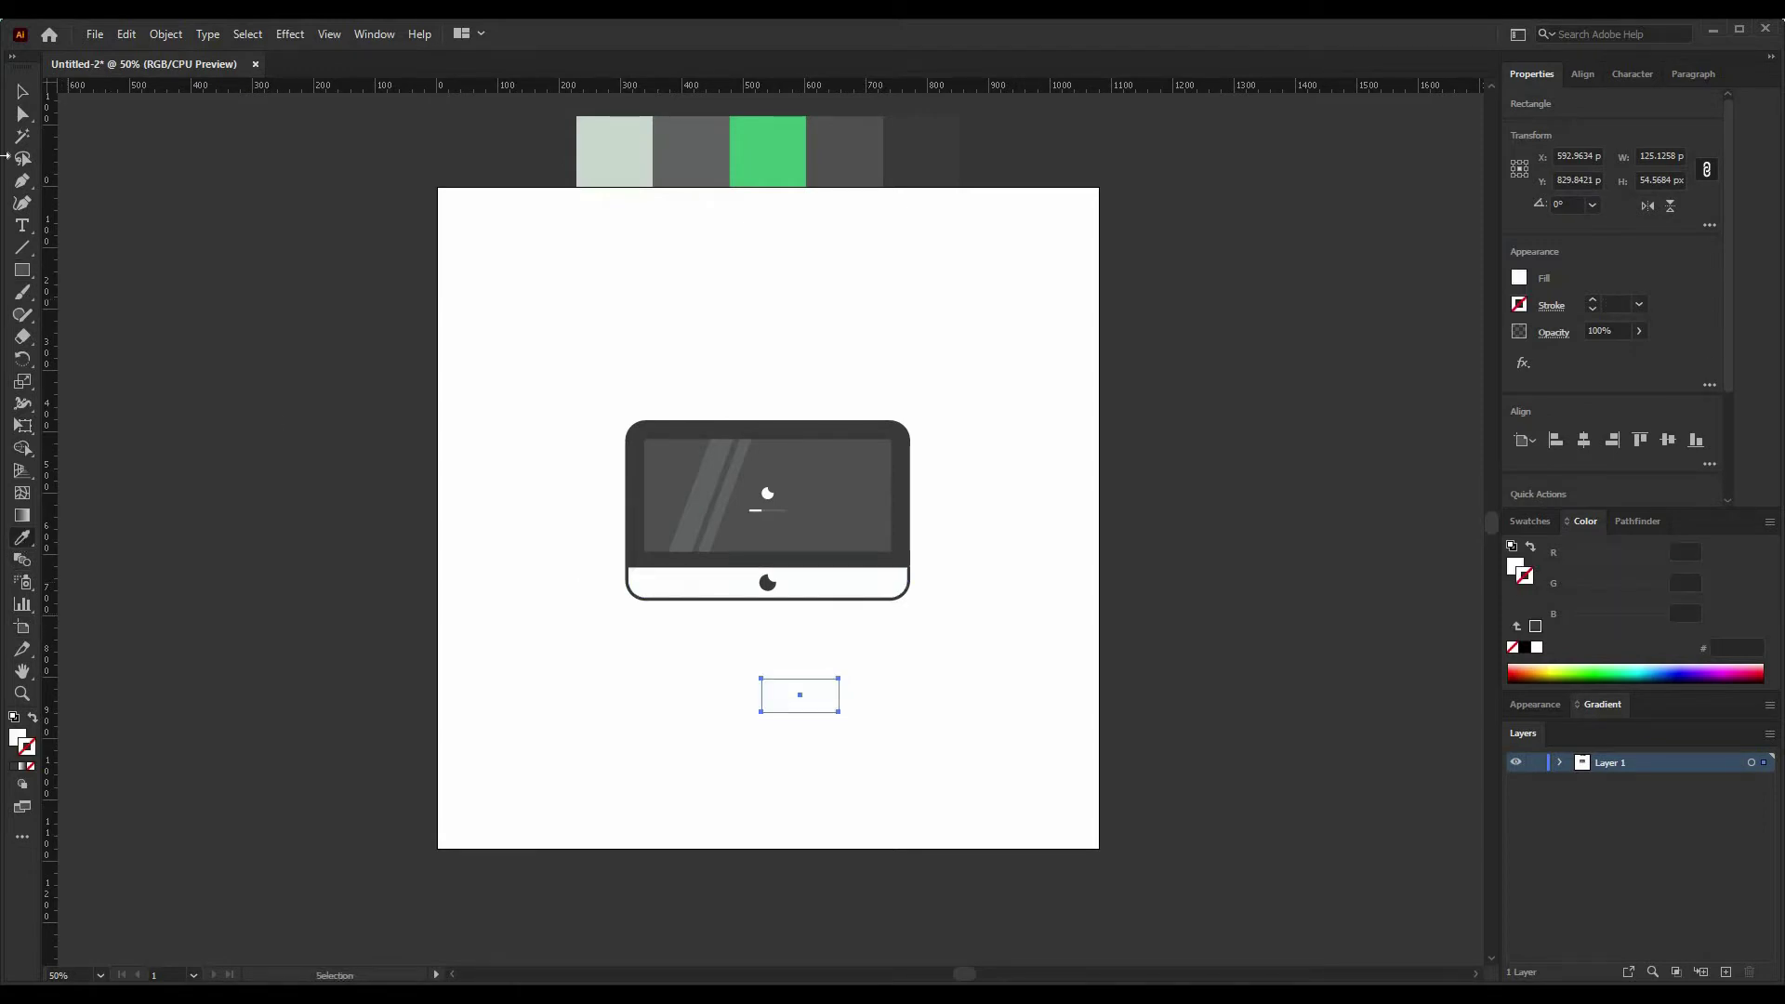
# Step: Give the rectangle a 5 pt dark grey stroke (#393a39) and centre it horizontally below the monitor
pyautogui.click(22, 93)
pyautogui.click(1592, 301)
pyautogui.click(1592, 301)
pyautogui.click(1592, 301)
pyautogui.click(1593, 301)
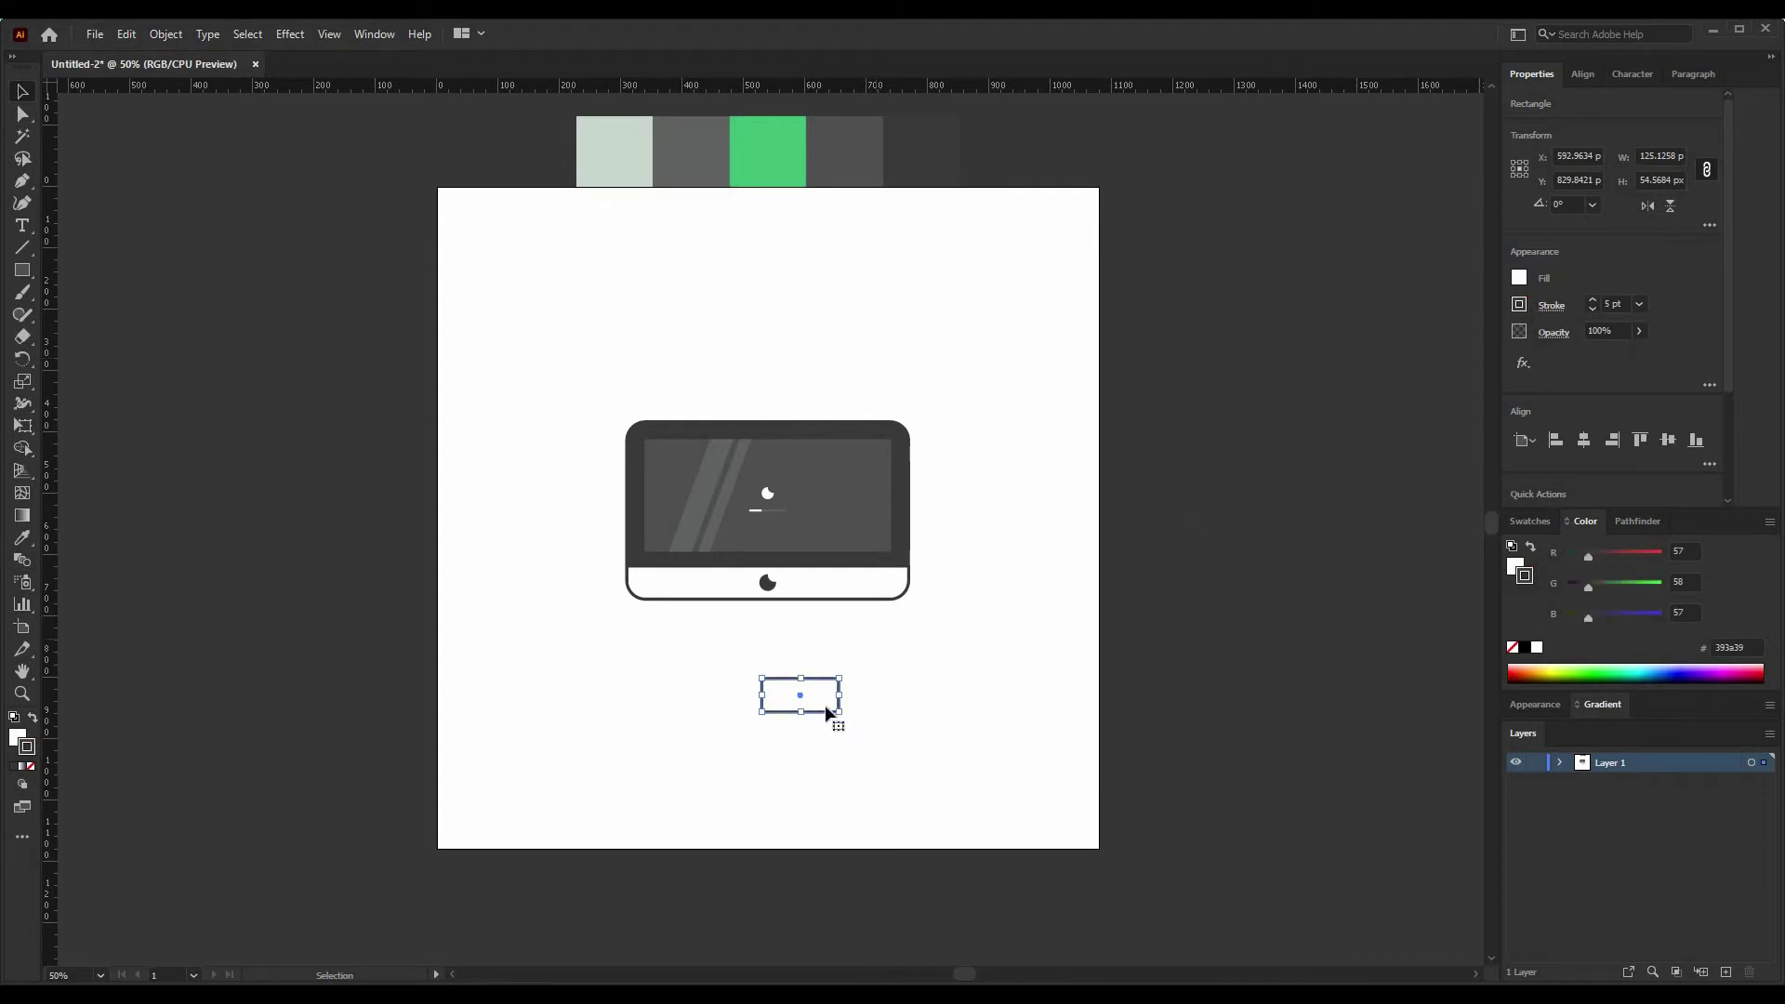
pyautogui.click(1583, 439)
# Step: Taper the rectangle into a symmetrical trapezoid by shifting each upper corner inward about 18 px
pyautogui.press('a')
pyautogui.click(806, 678)
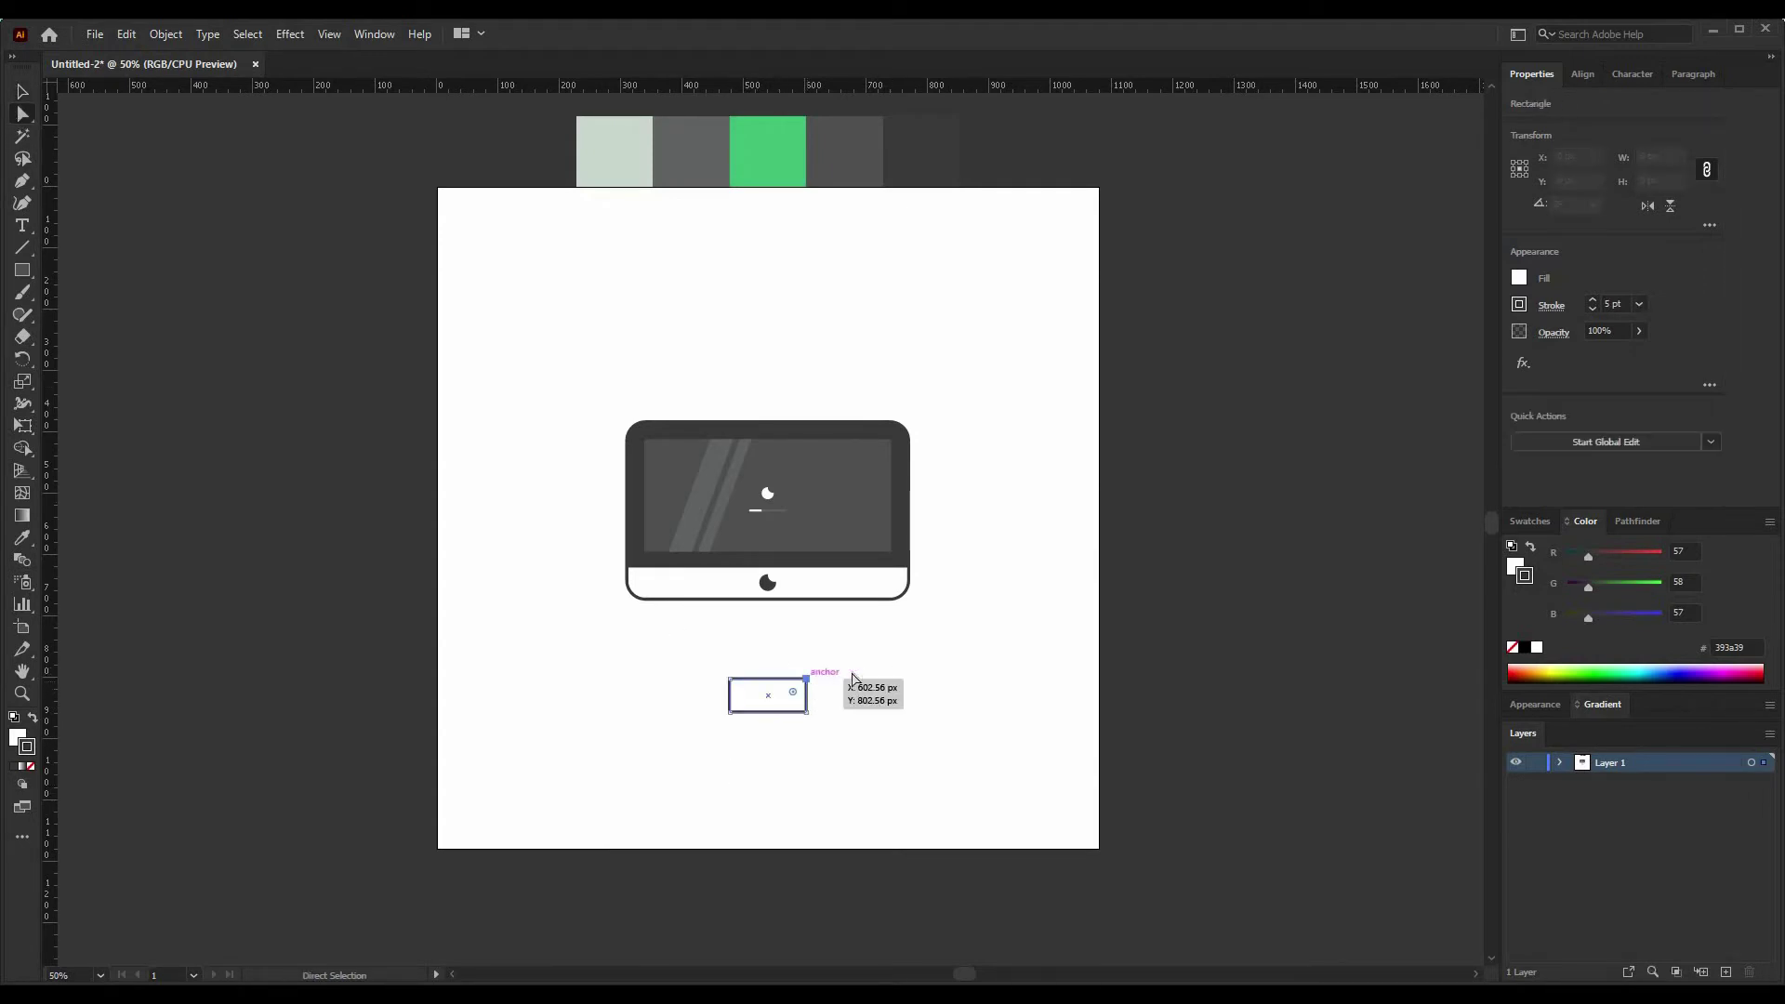
pyautogui.press('Left')
pyautogui.press('Left')
pyautogui.press('Left')
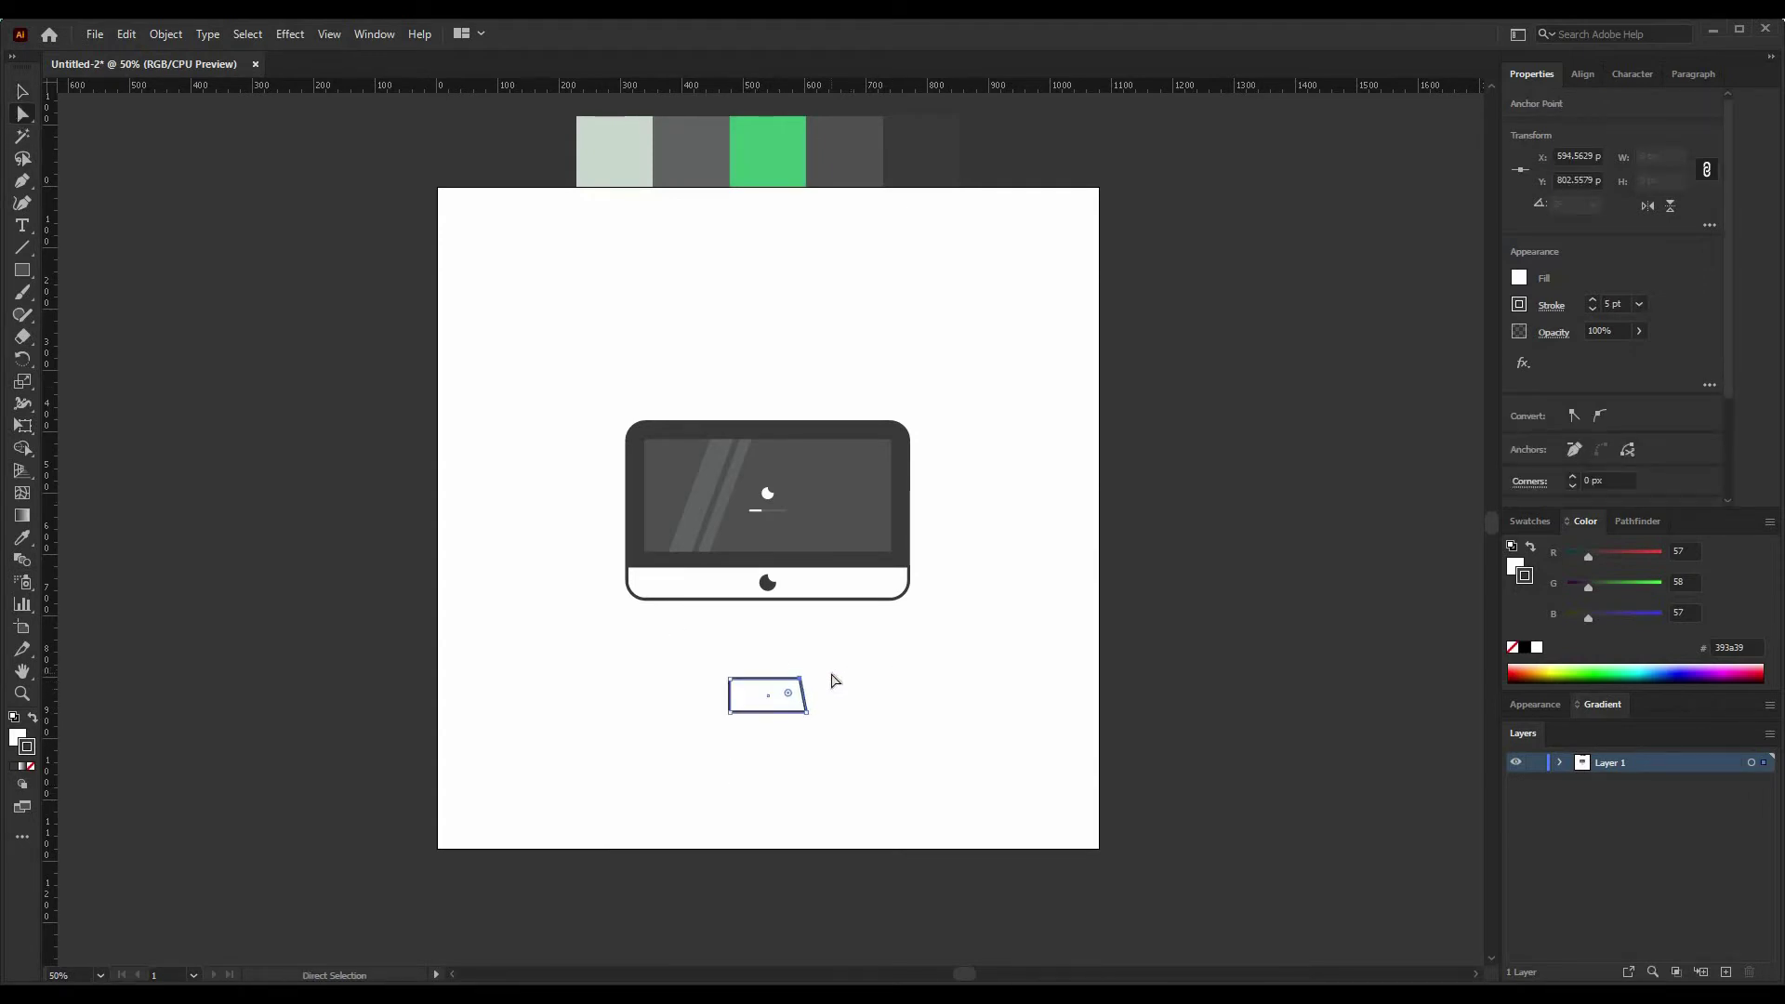
pyautogui.click(731, 678)
pyautogui.click(23, 96)
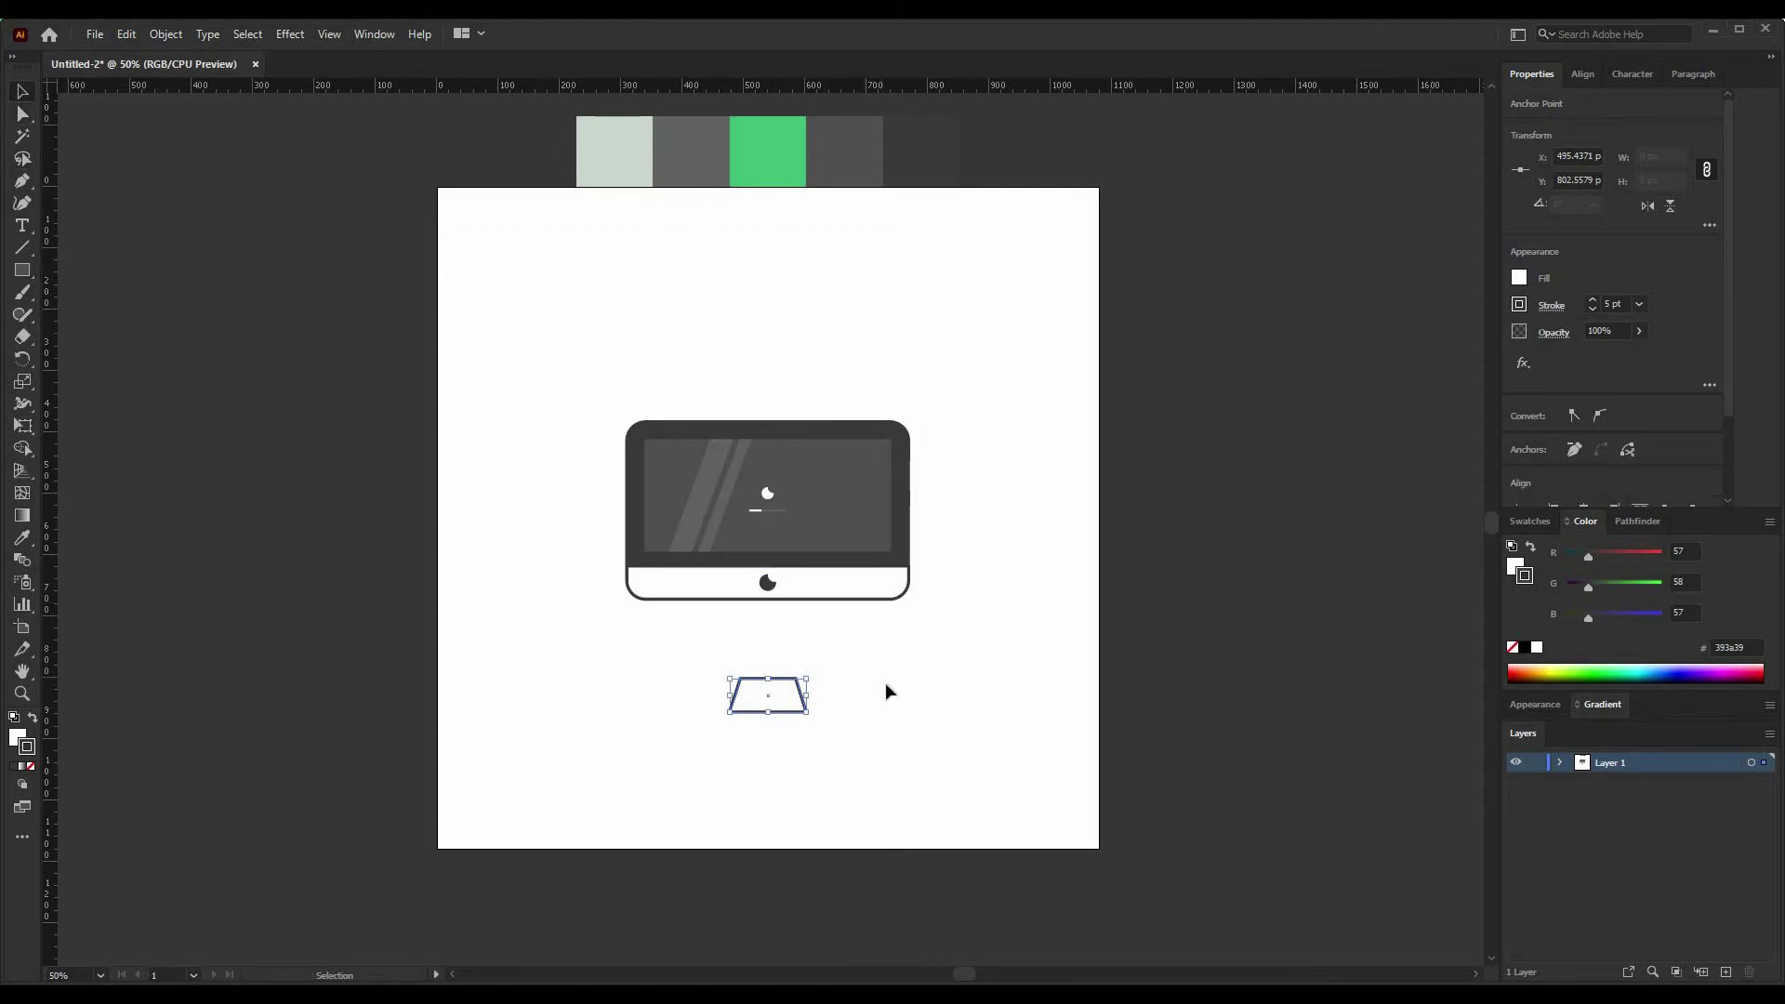
# Step: Move the trapezoid up against the monitor's lower edge as its stand and send it to the back
pyautogui.moveTo(783, 686); pyautogui.dragTo(785, 606)
pyautogui.rightClick(783, 651)
pyautogui.moveTo(833, 531)
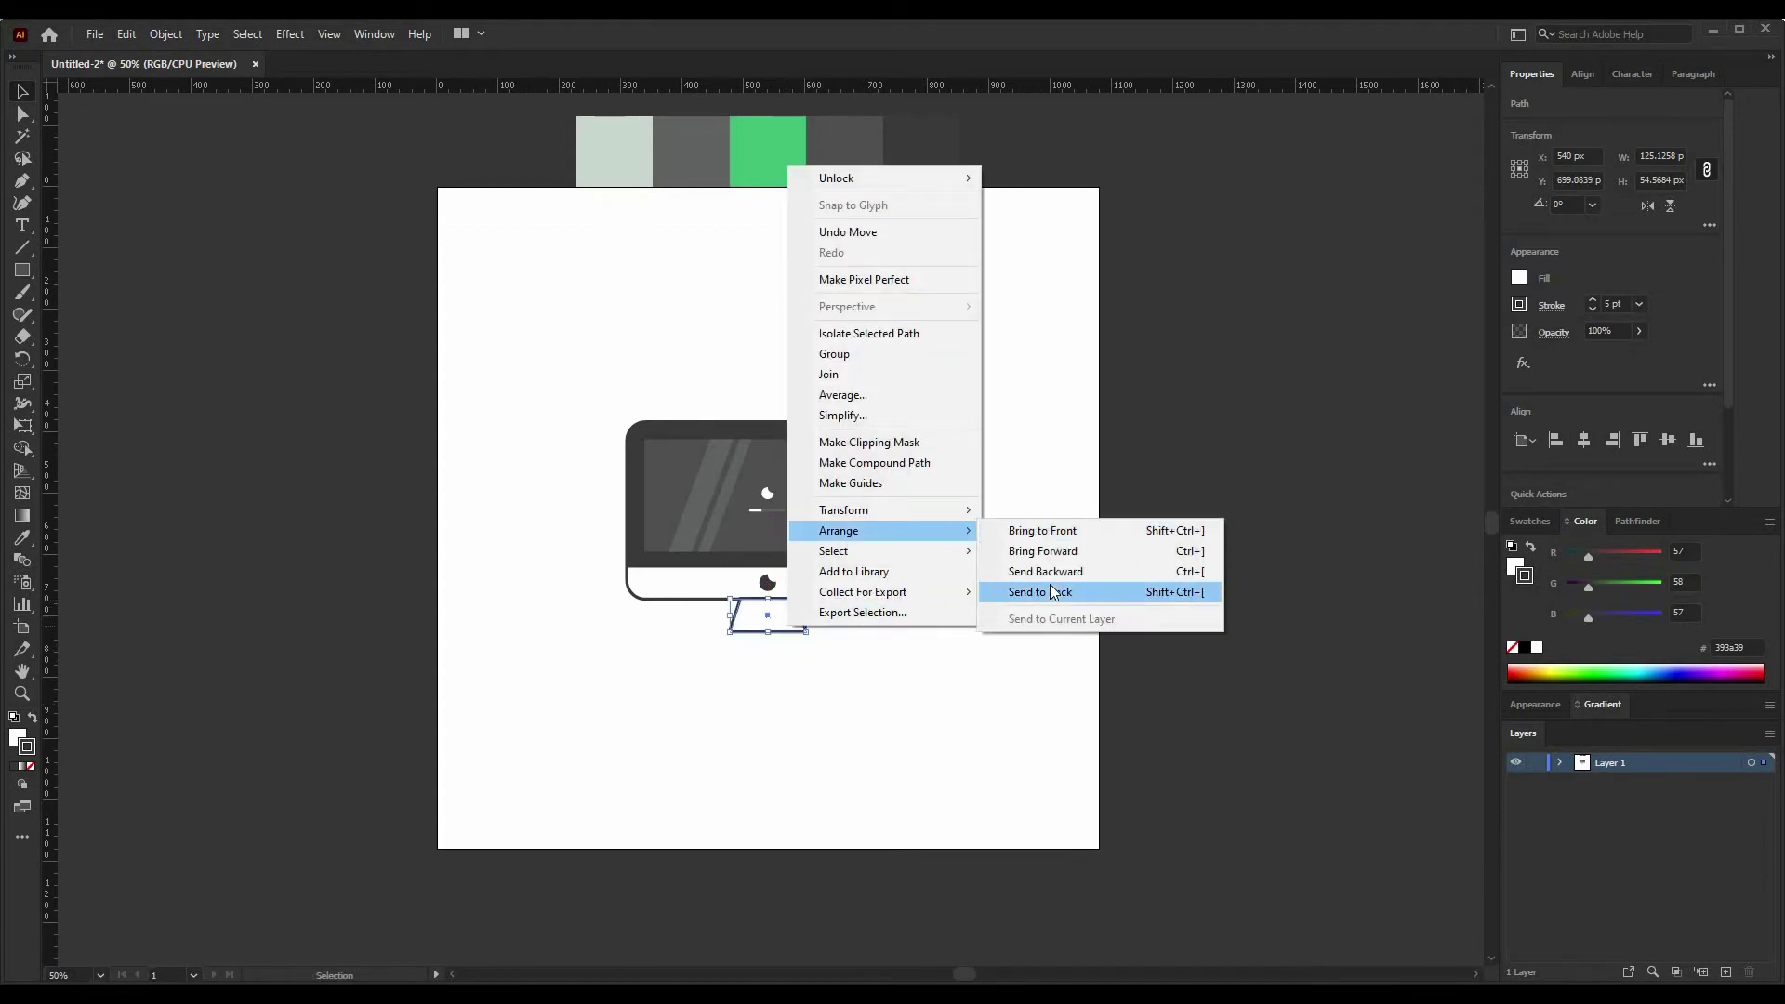
pyautogui.click(1051, 589)
pyautogui.click(910, 687)
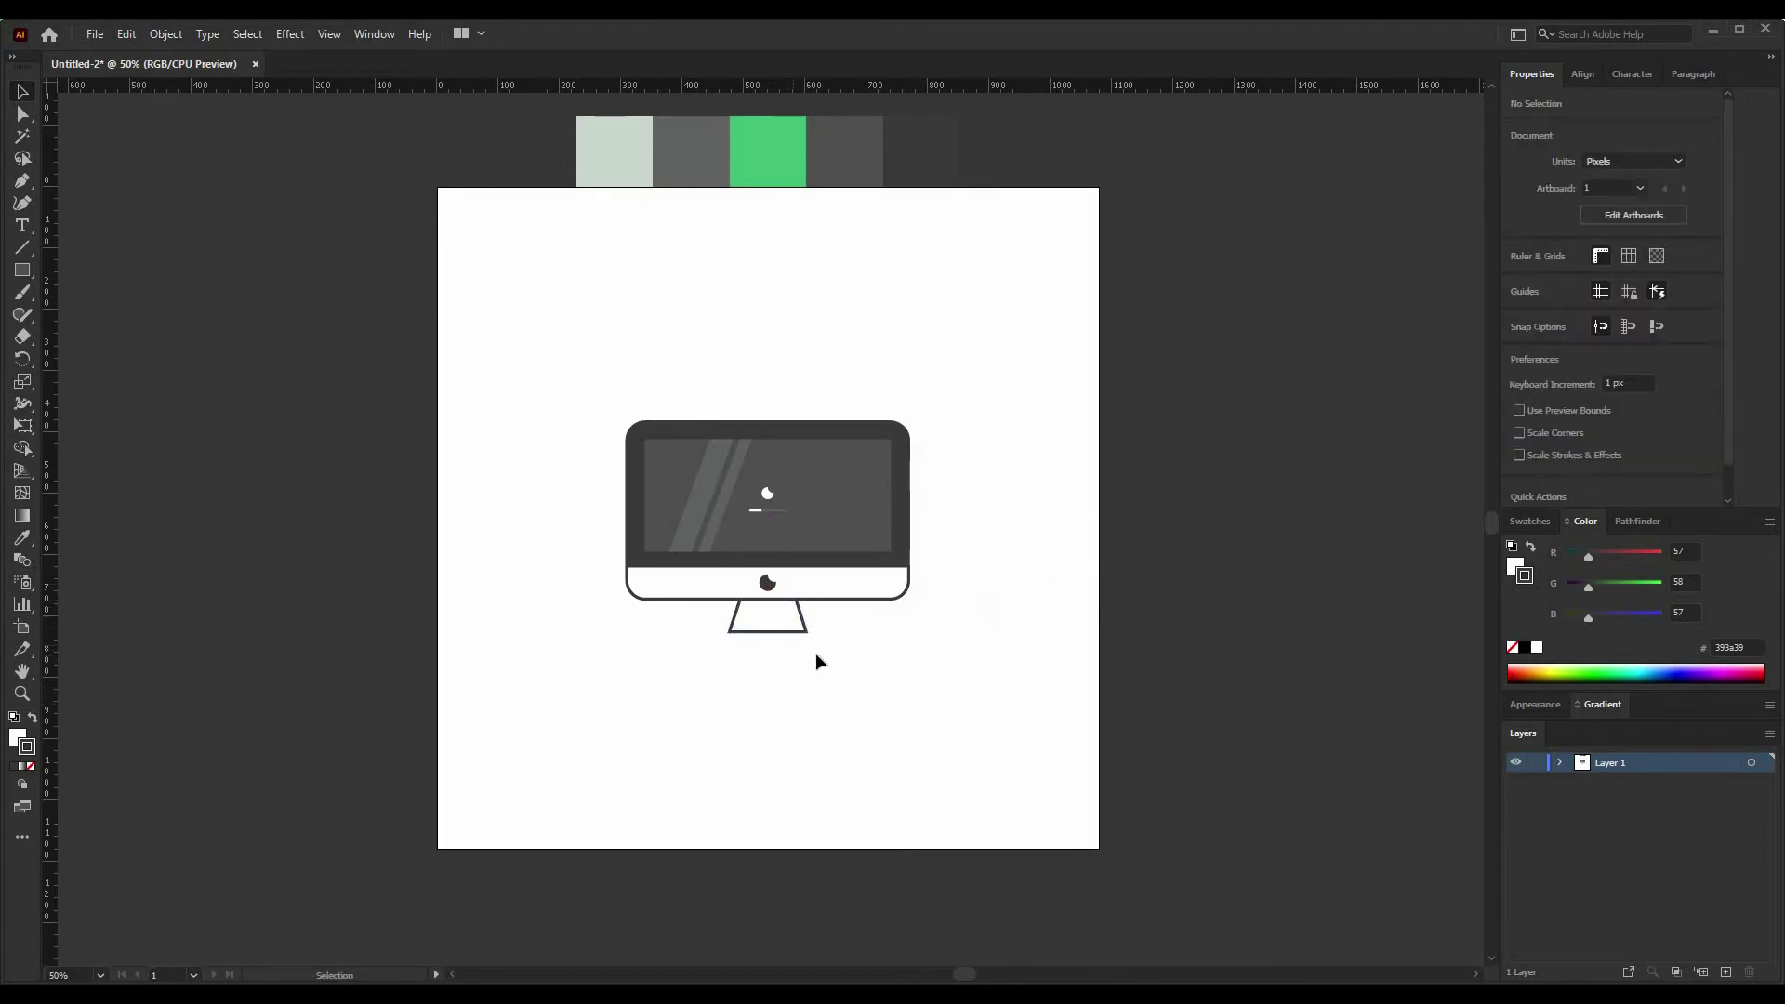
# Step: Draw a base rectangle about 183 by 16 px centred on the stand's lower edge and round its two upper corners
pyautogui.click(22, 269)
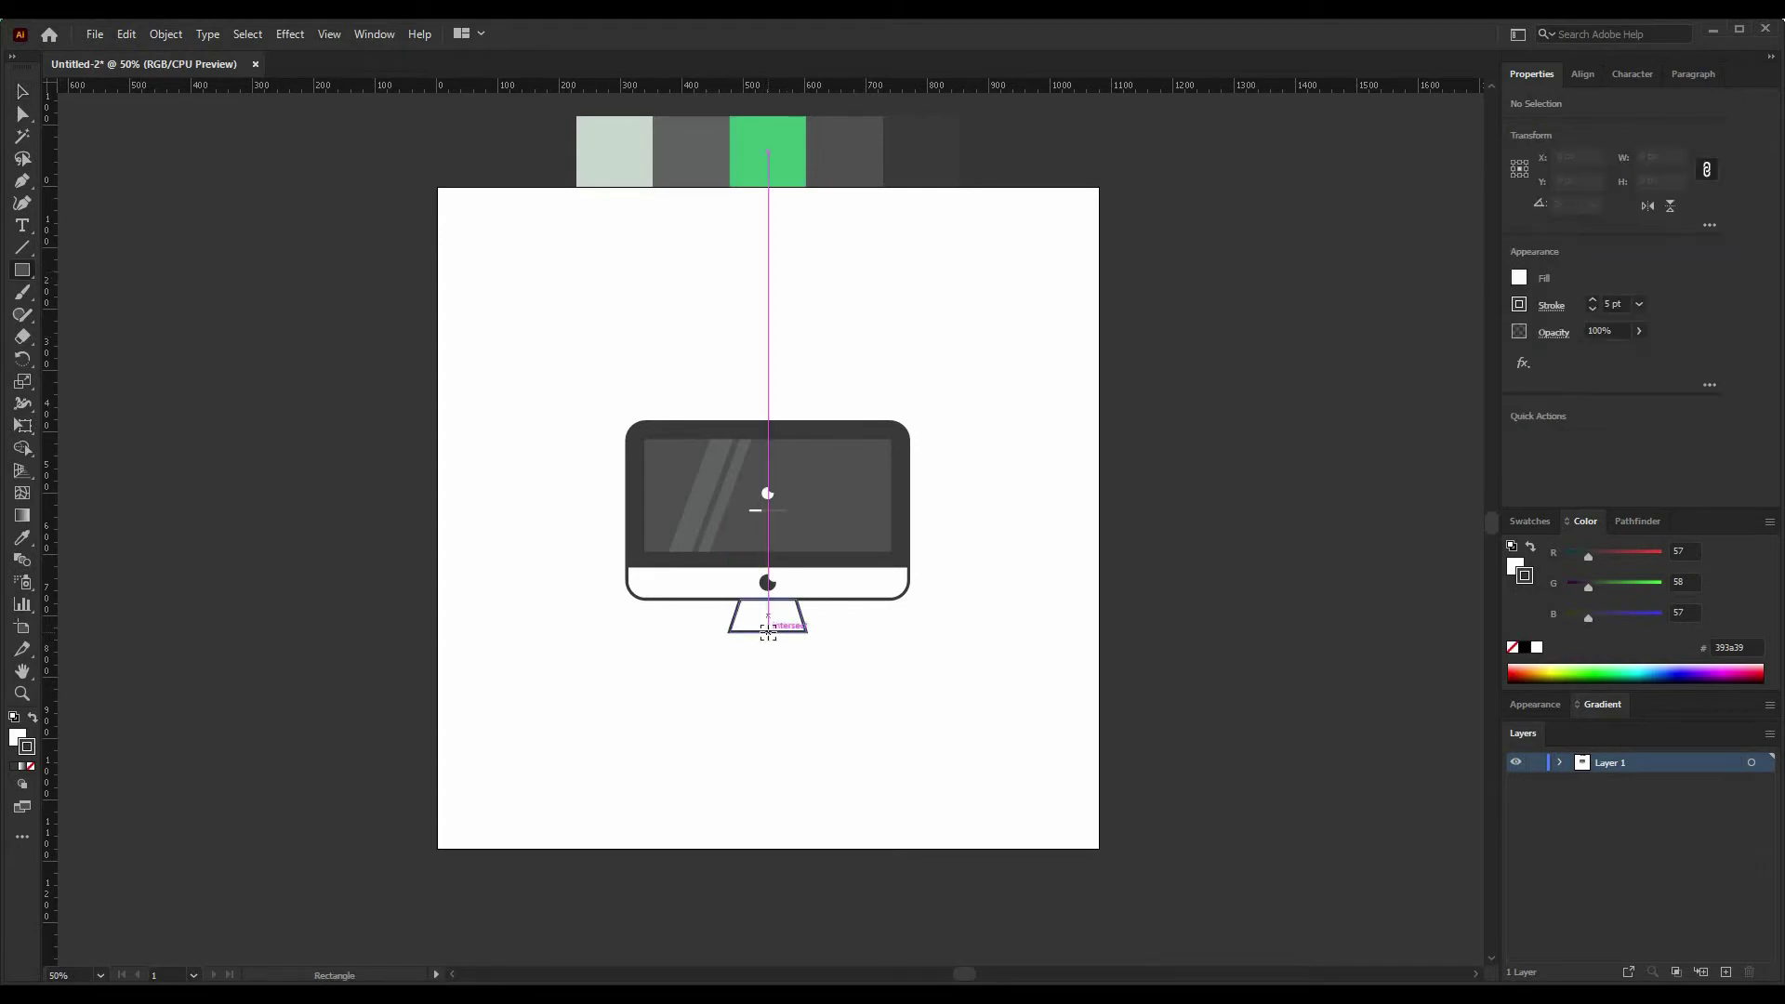
pyautogui.moveTo(767, 632); pyautogui.dragTo(823, 637)
pyautogui.click(22, 113)
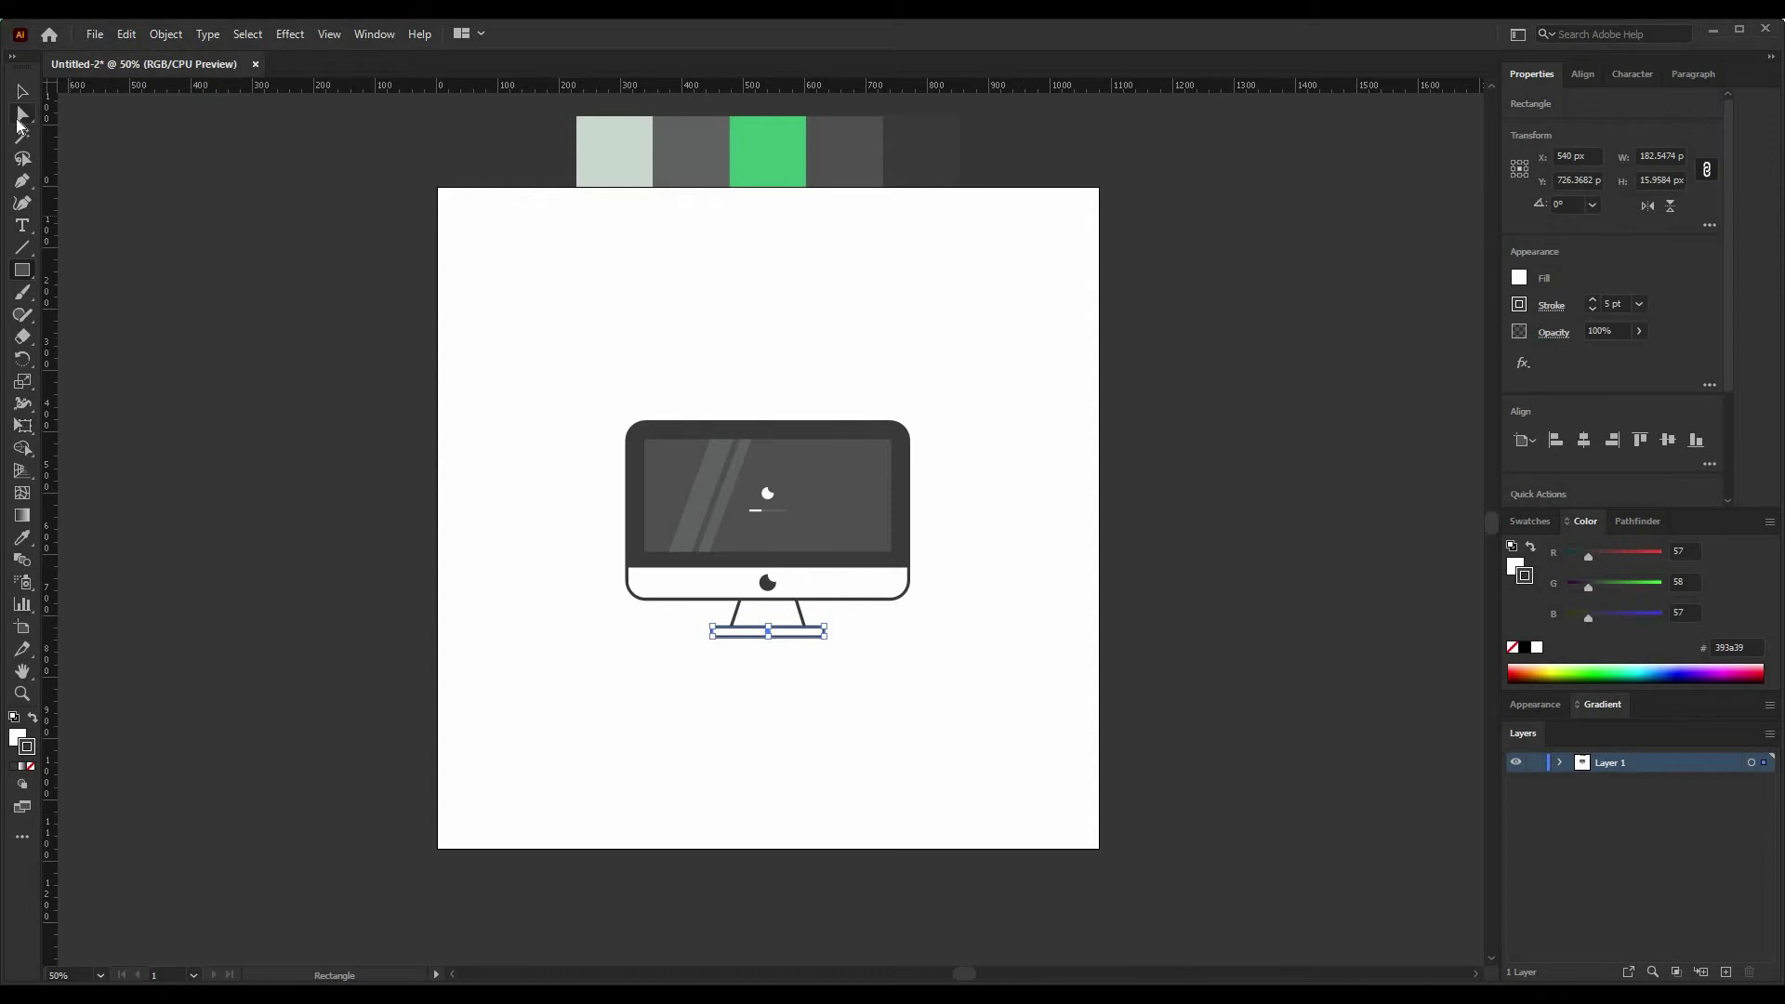
pyautogui.click(822, 637)
pyautogui.moveTo(817, 637); pyautogui.dragTo(792, 669)
pyautogui.click(713, 638)
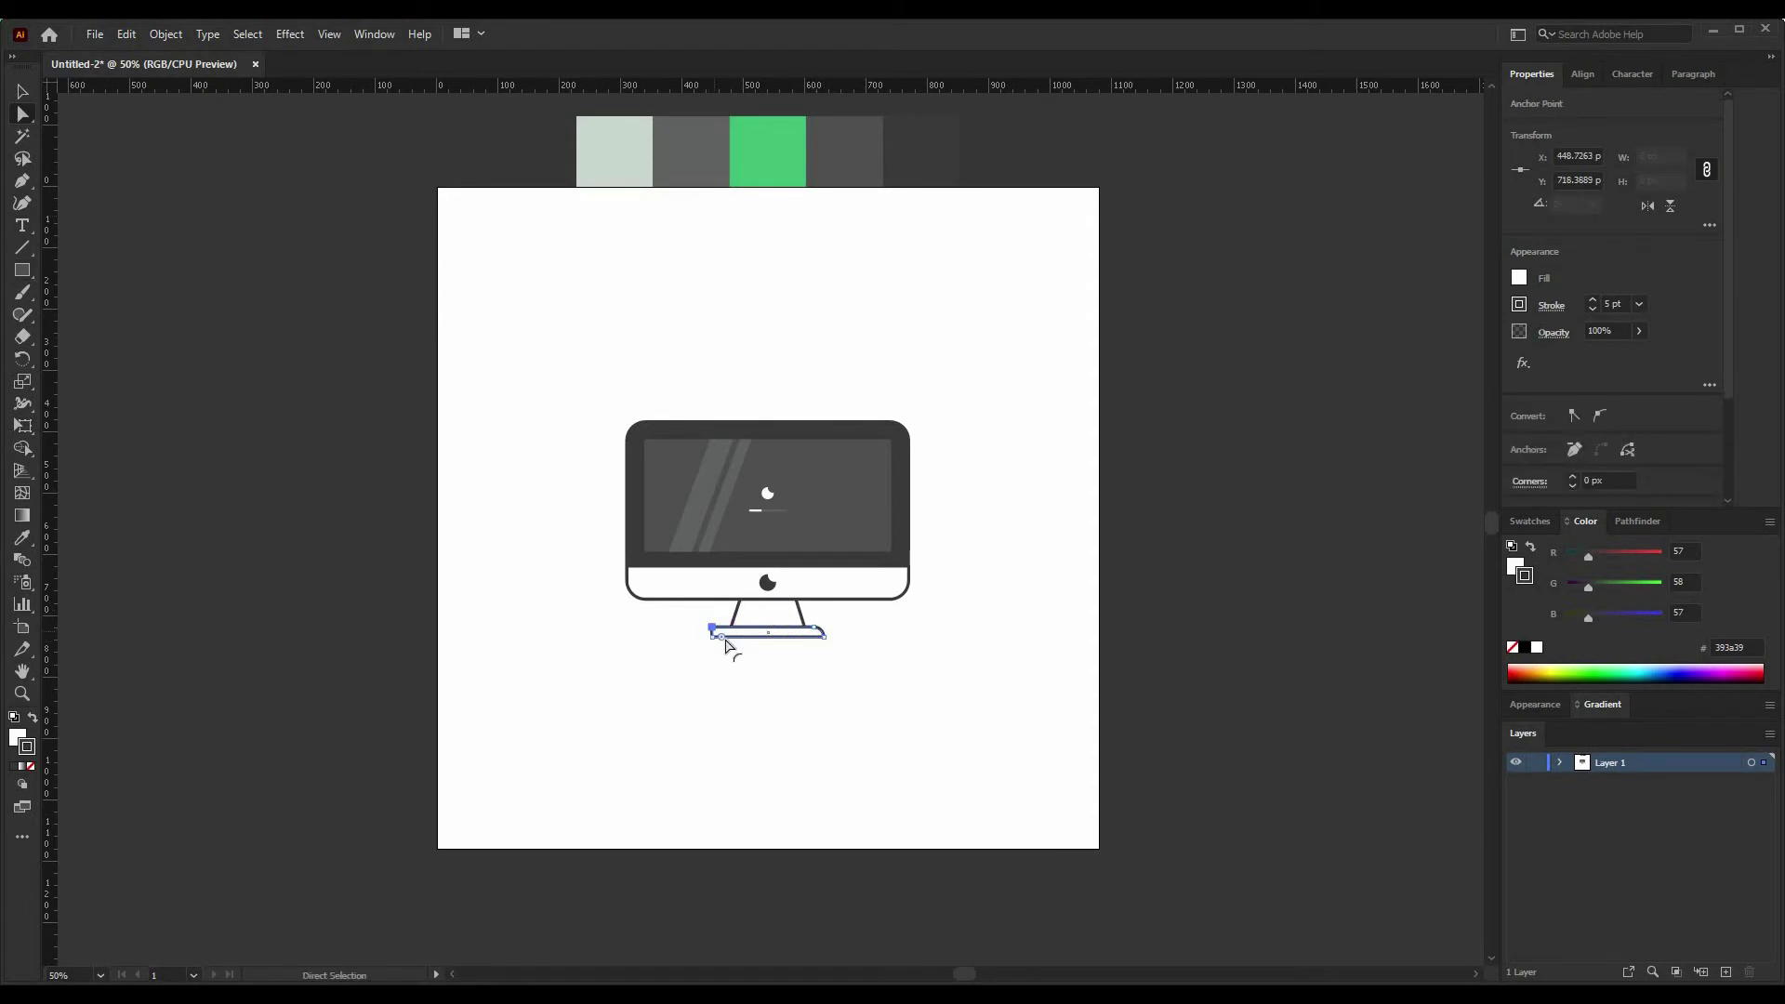
pyautogui.click(775, 708)
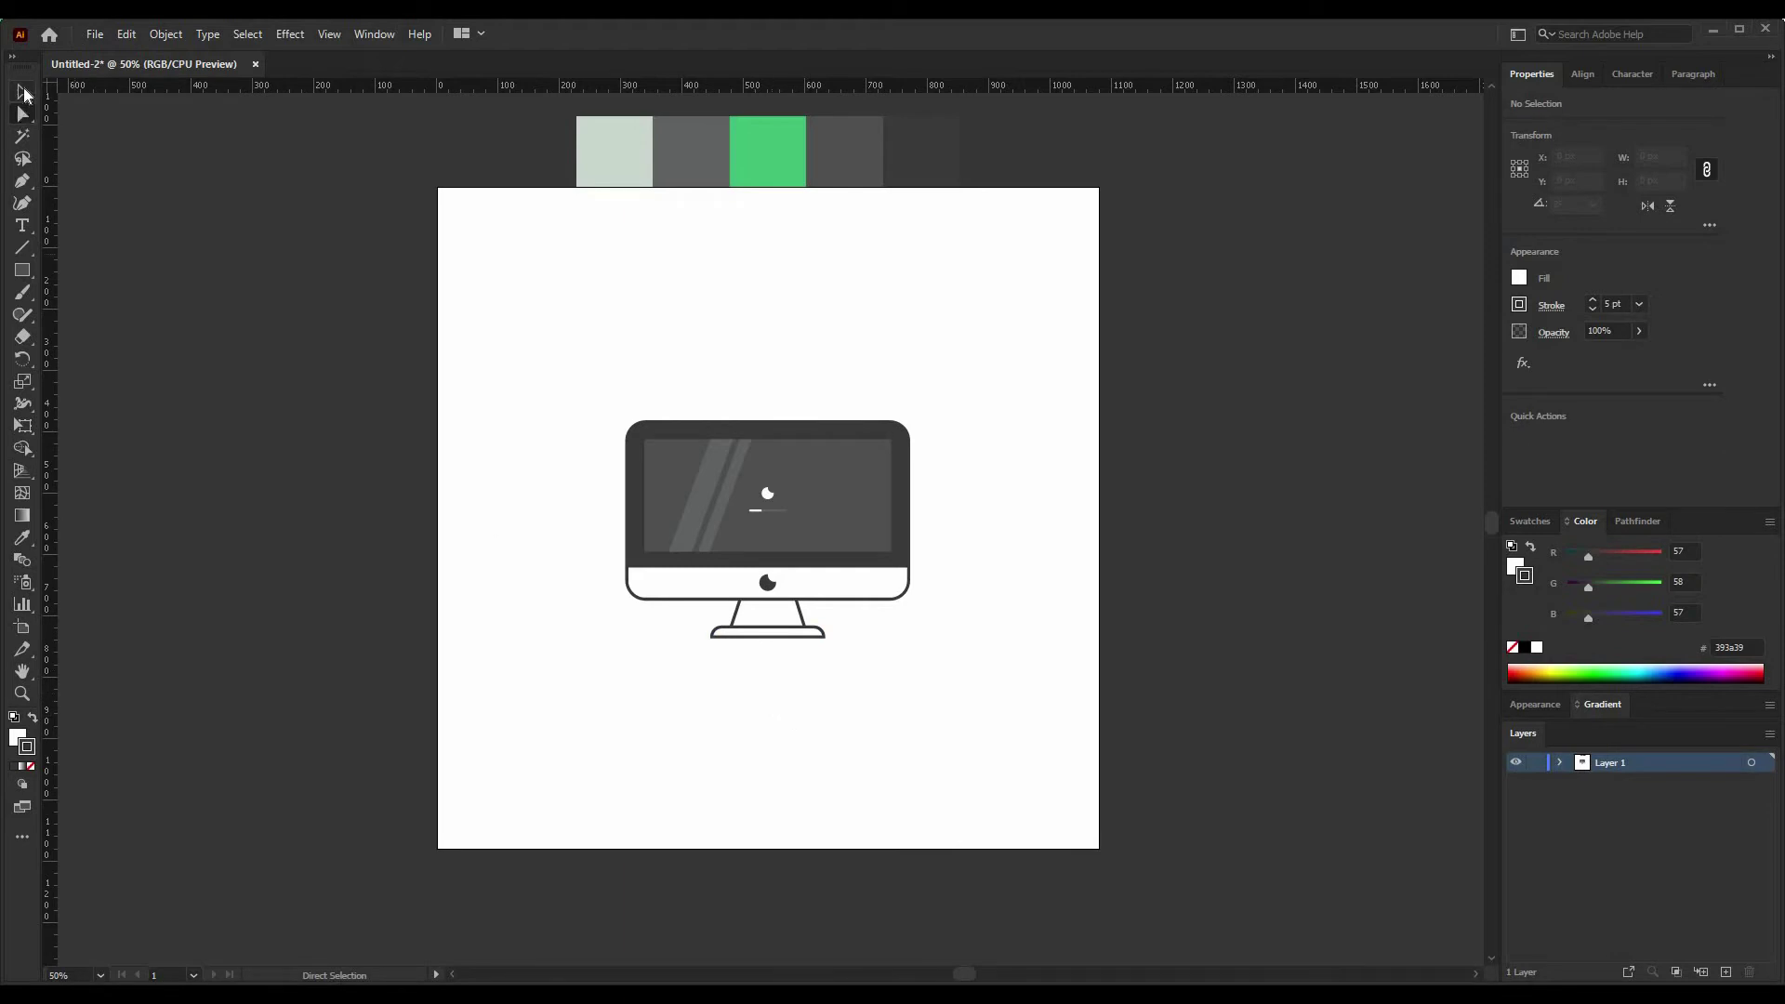
# Step: Fill the trapezoid stand with the pale grey-green swatch and give it a 5 pt dark grey stroke
pyautogui.click(23, 92)
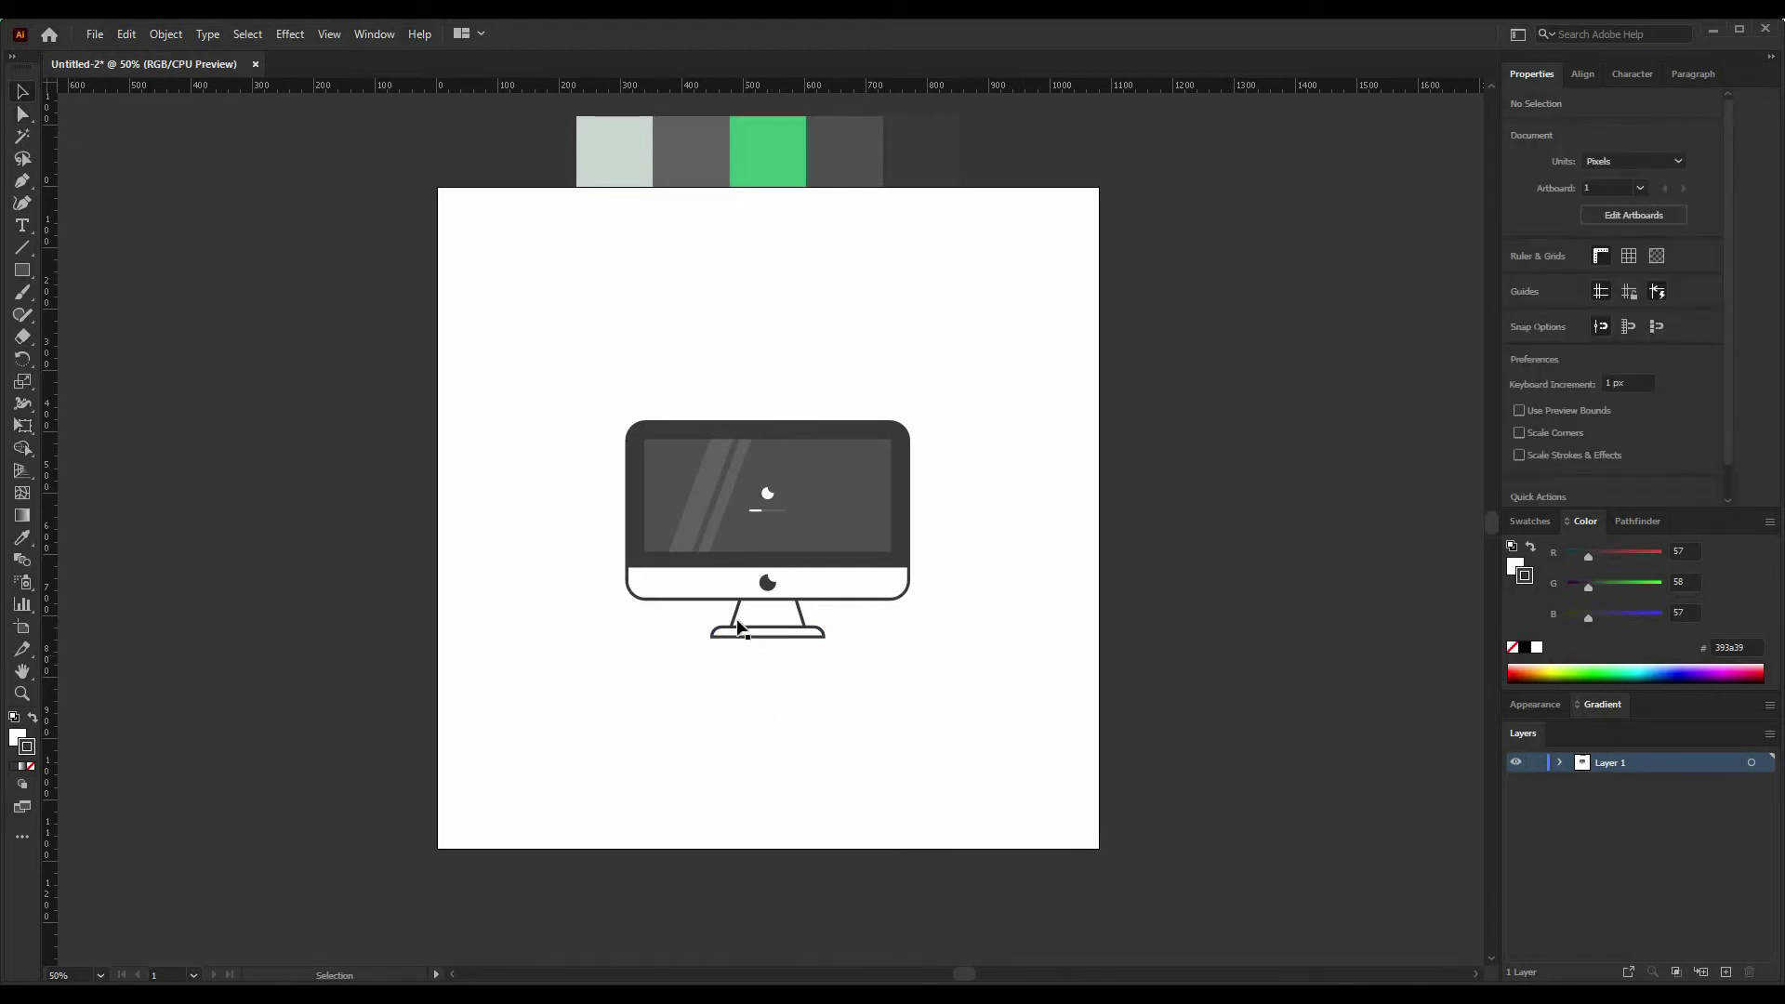
pyautogui.click(23, 541)
pyautogui.click(612, 134)
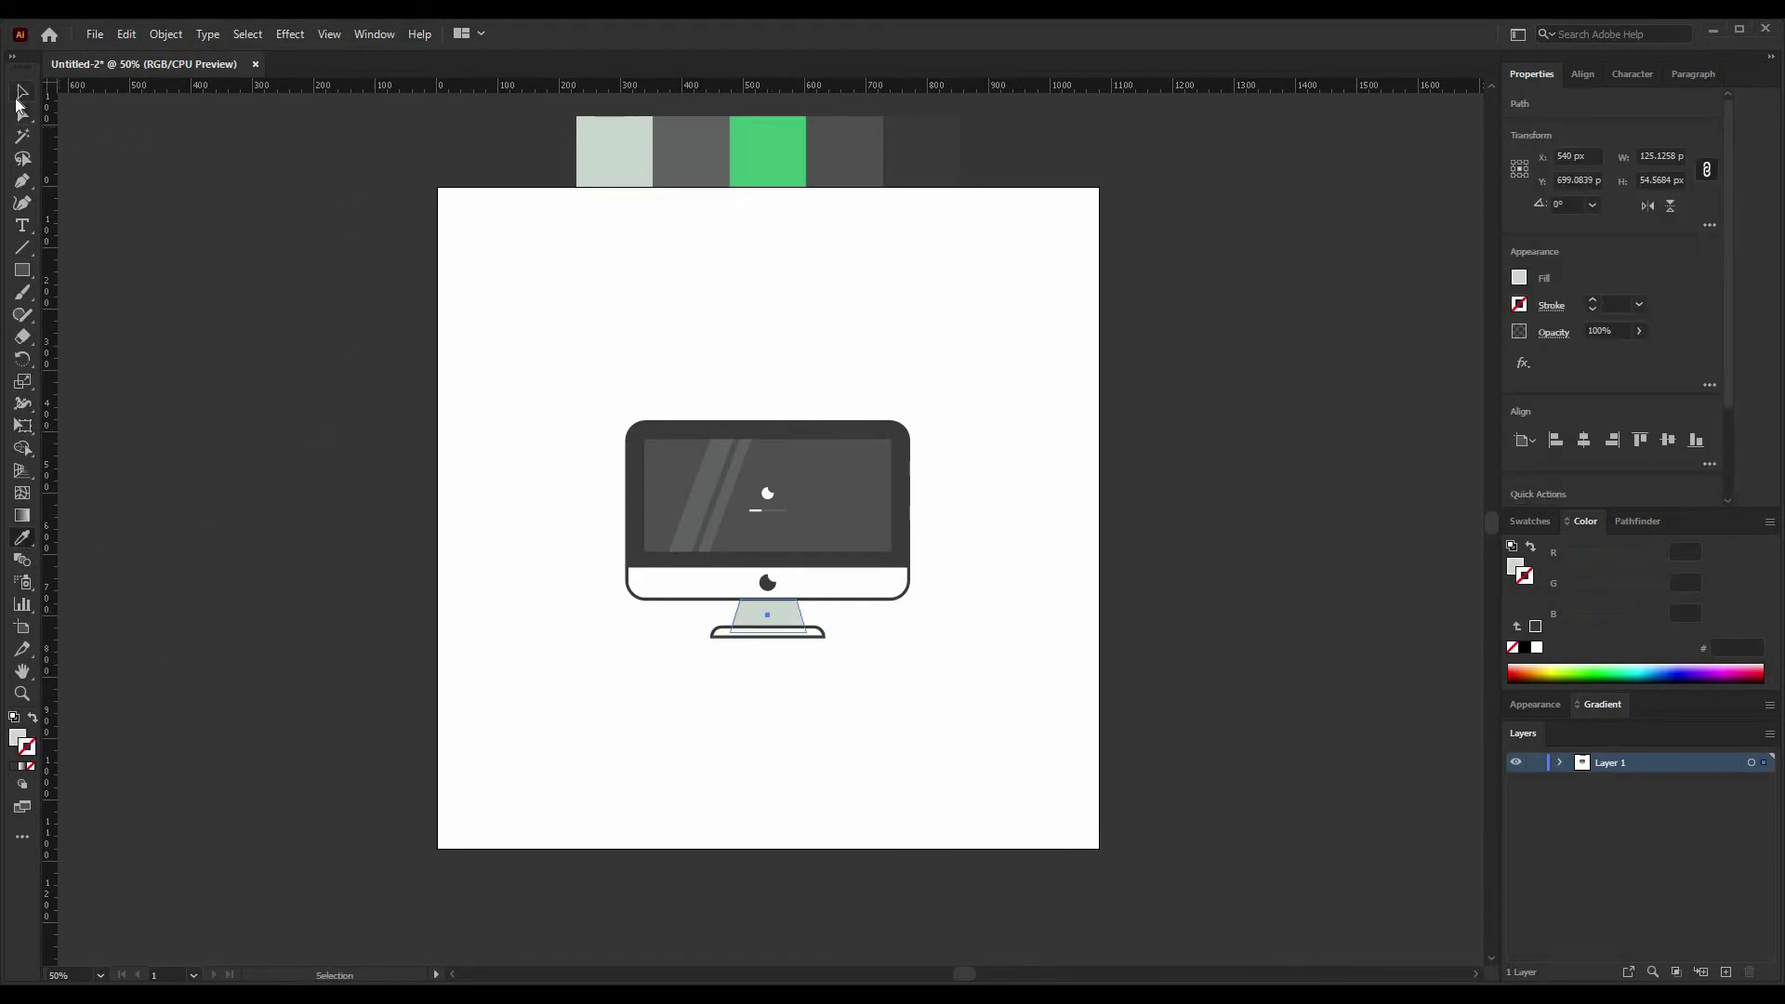
pyautogui.click(22, 91)
pyautogui.click(1593, 299)
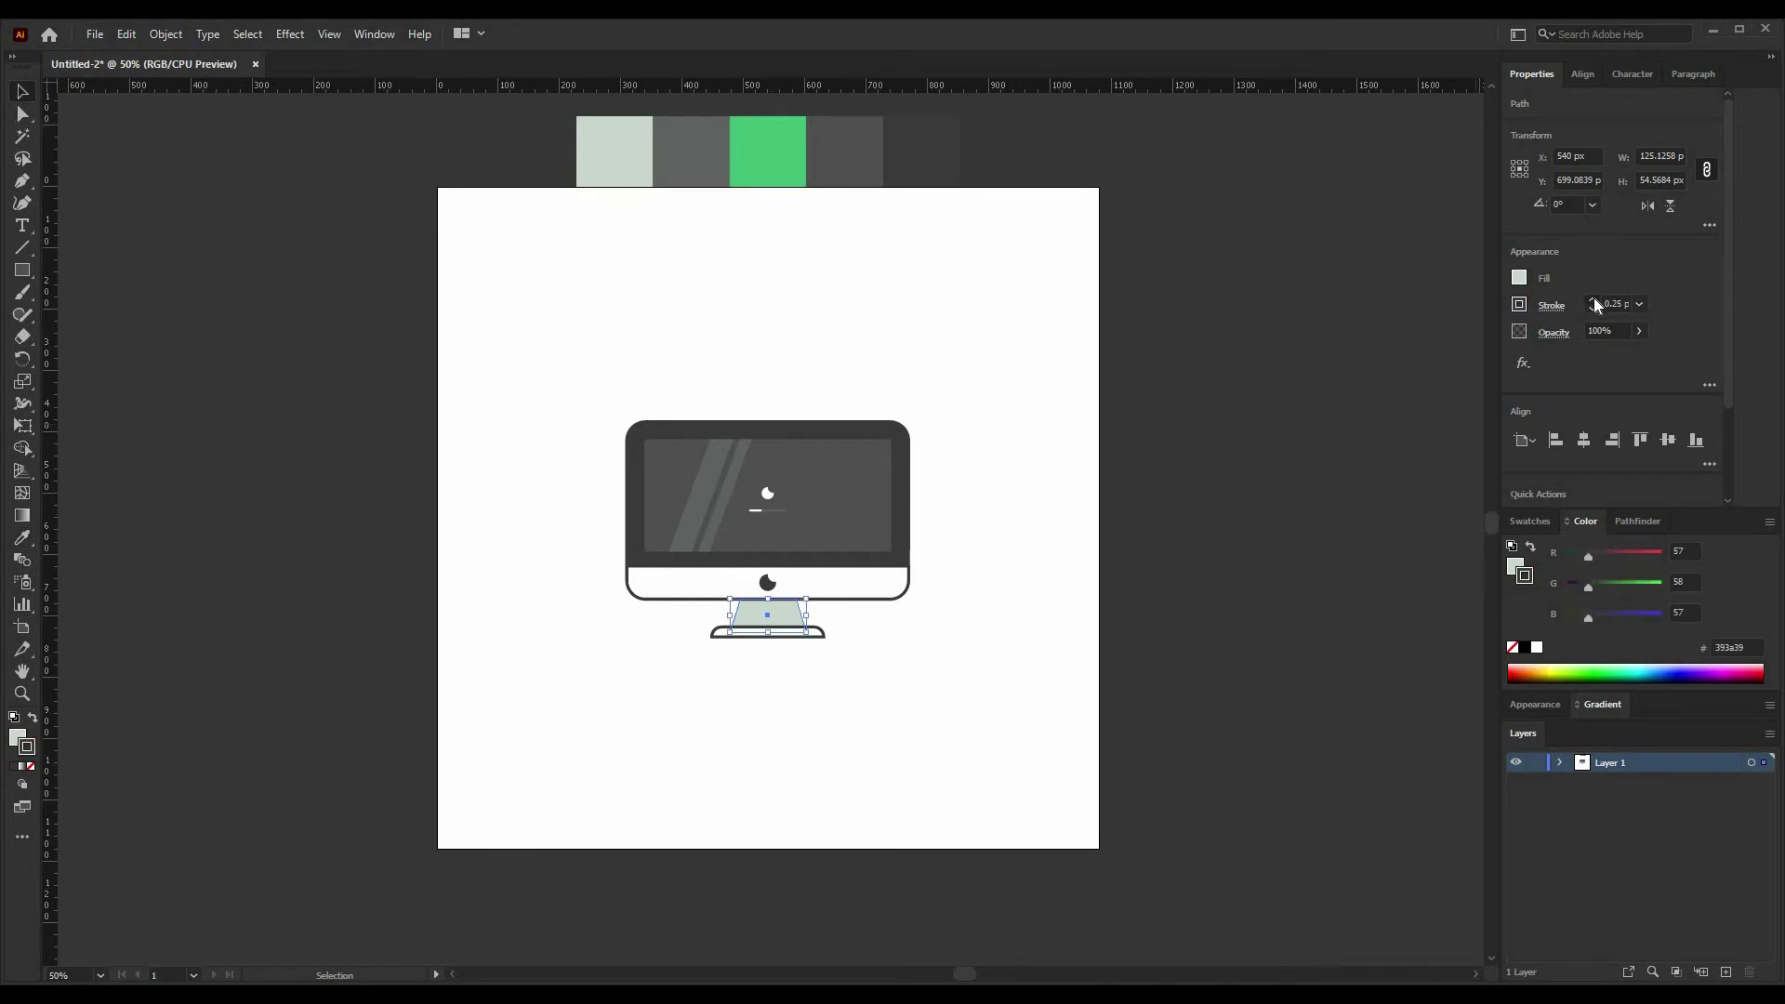
pyautogui.click(1589, 311)
pyautogui.click(920, 718)
# Step: Draw a horizontal line about 195 px long across the stand's upper part and split the stand along it with Shape Builder
pyautogui.click(23, 248)
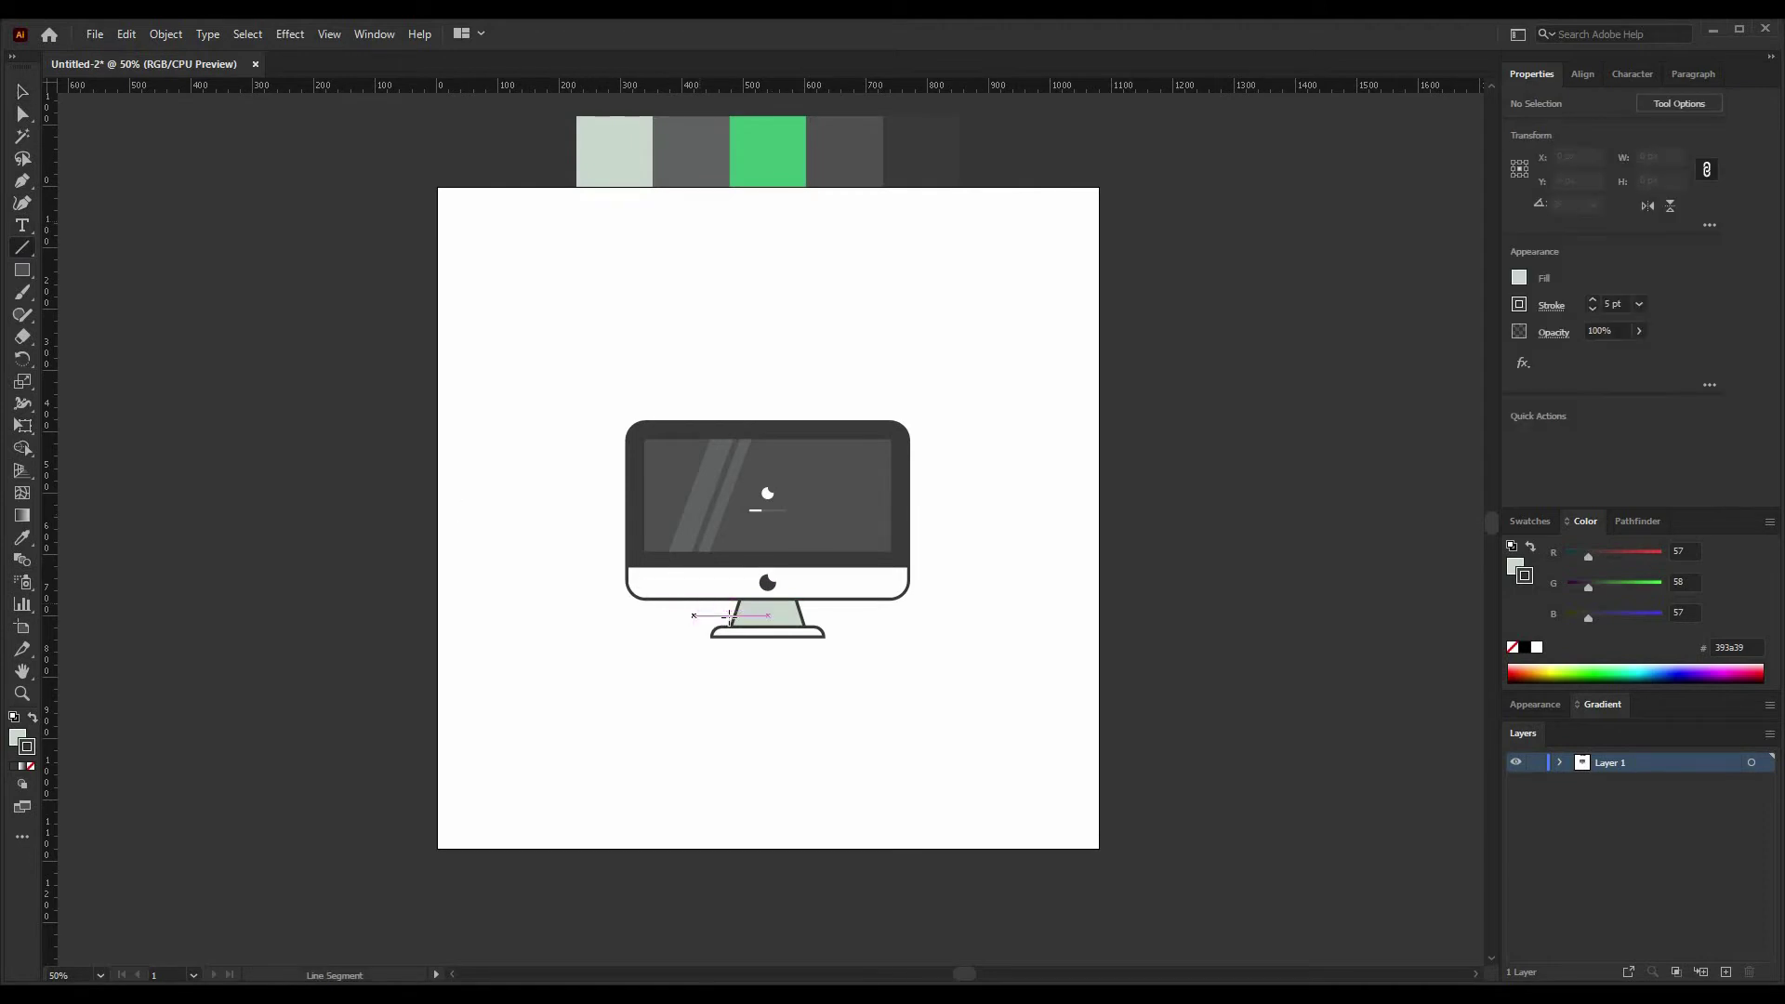
pyautogui.moveTo(725, 611); pyautogui.dragTo(844, 610)
pyautogui.press('v')
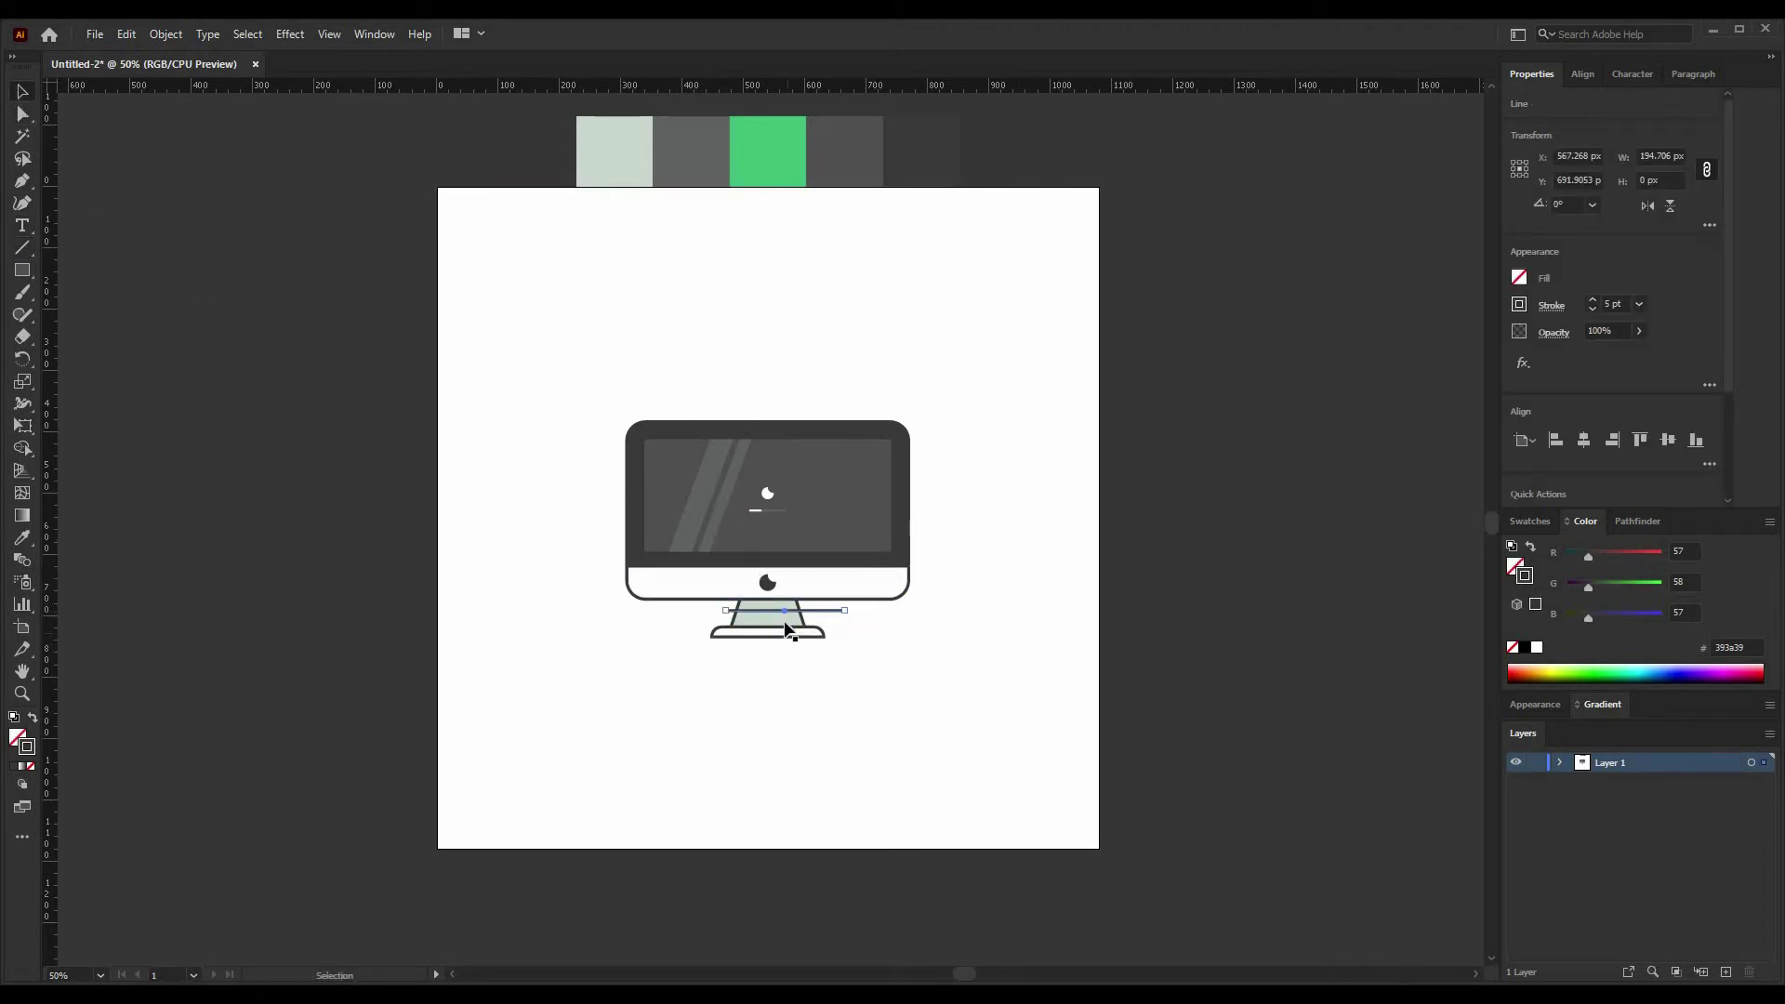
pyautogui.keyDown('shift'); pyautogui.click(784, 621); pyautogui.keyUp('shift')
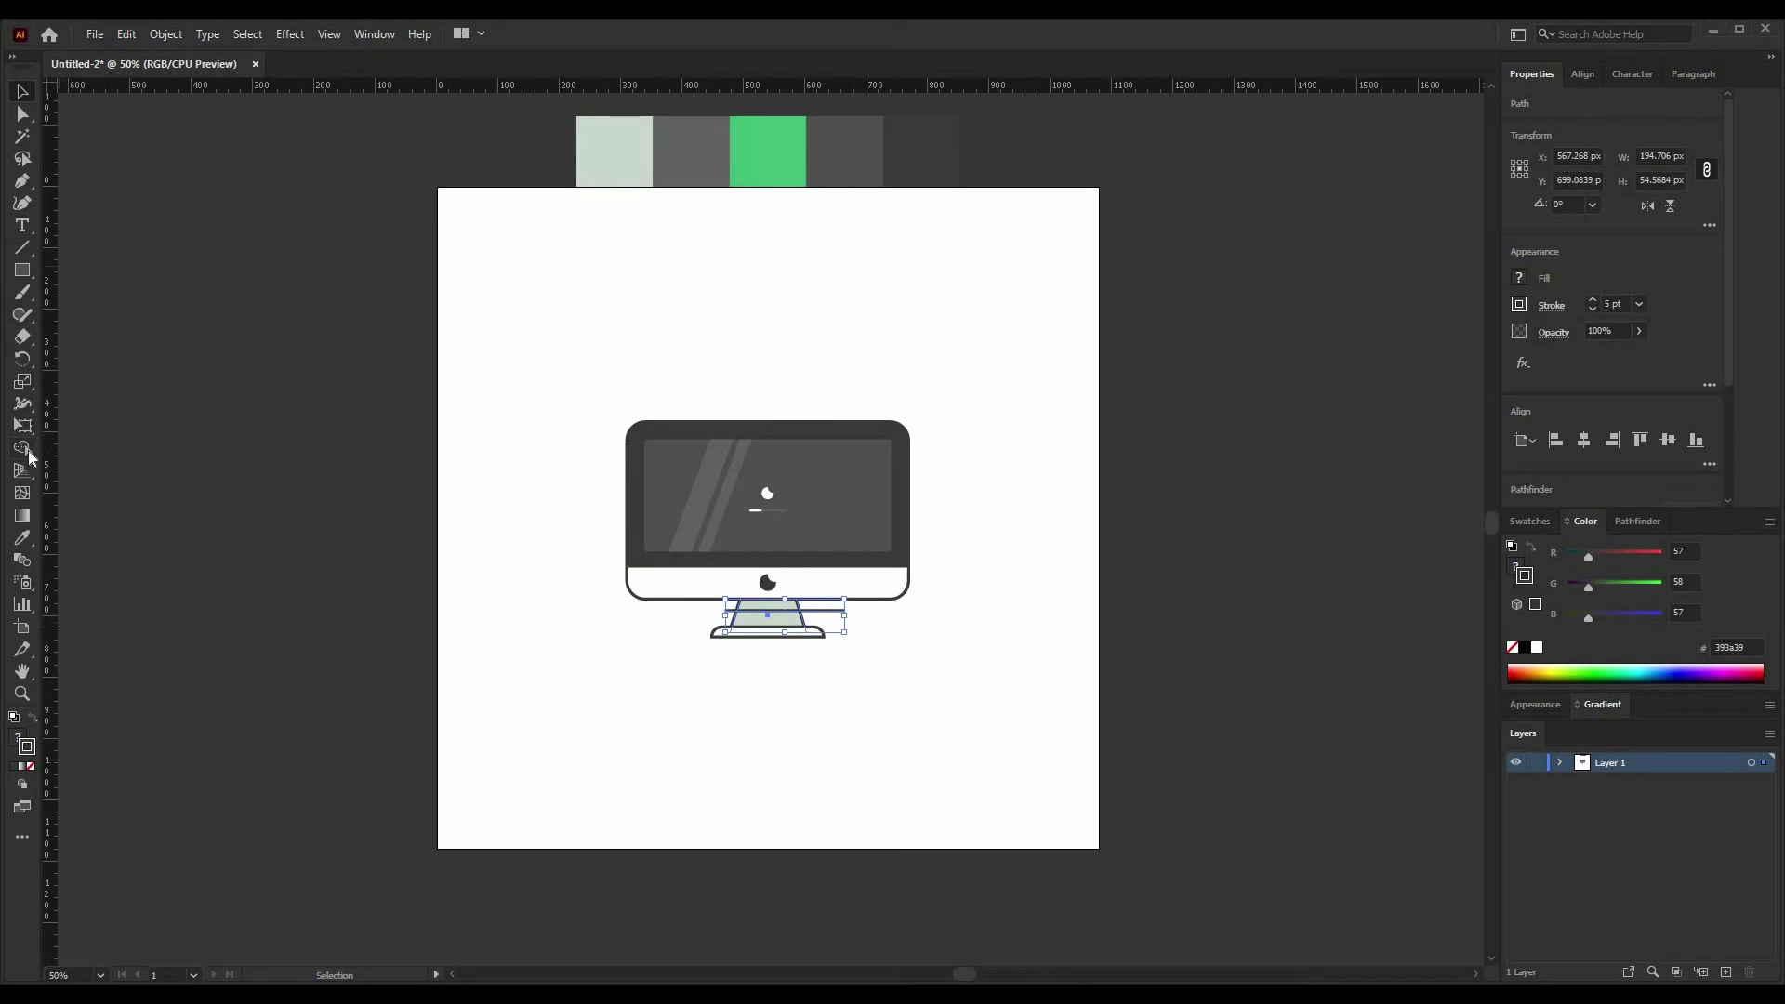
pyautogui.click(26, 451)
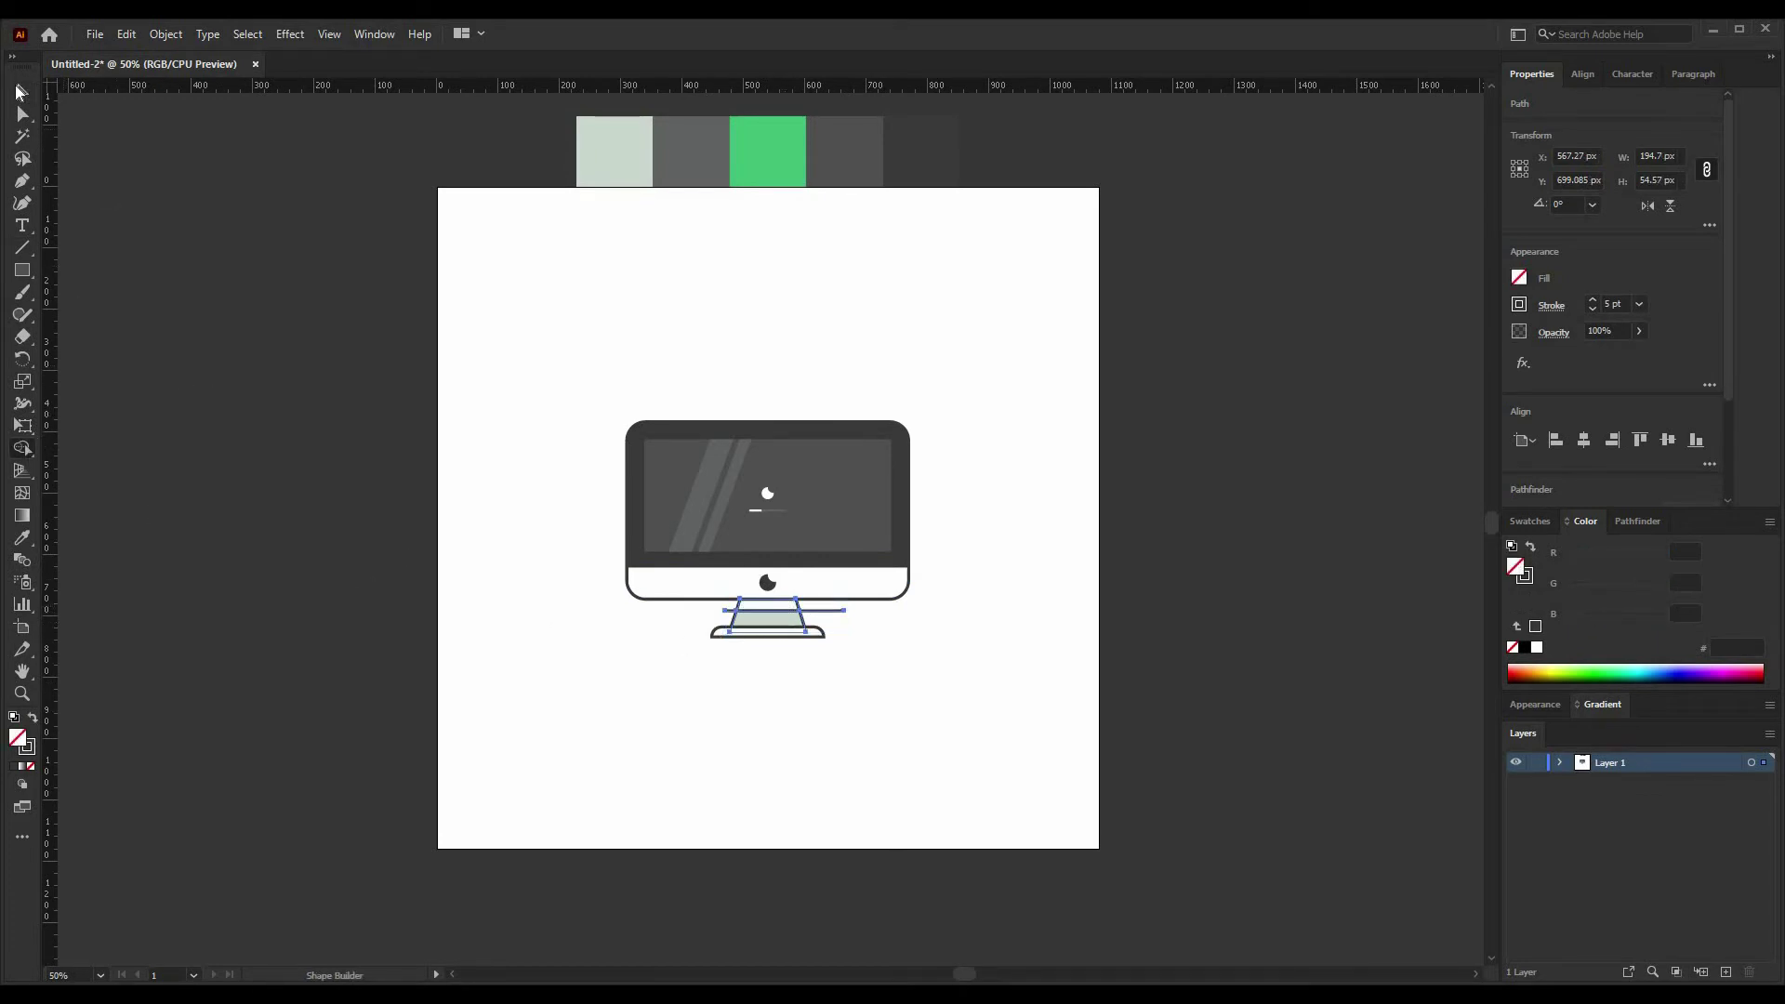
# Step: Delete the leftover line ends sticking out on both sides of the stand
pyautogui.press('v')
pyautogui.click(777, 685)
pyautogui.click(823, 611)
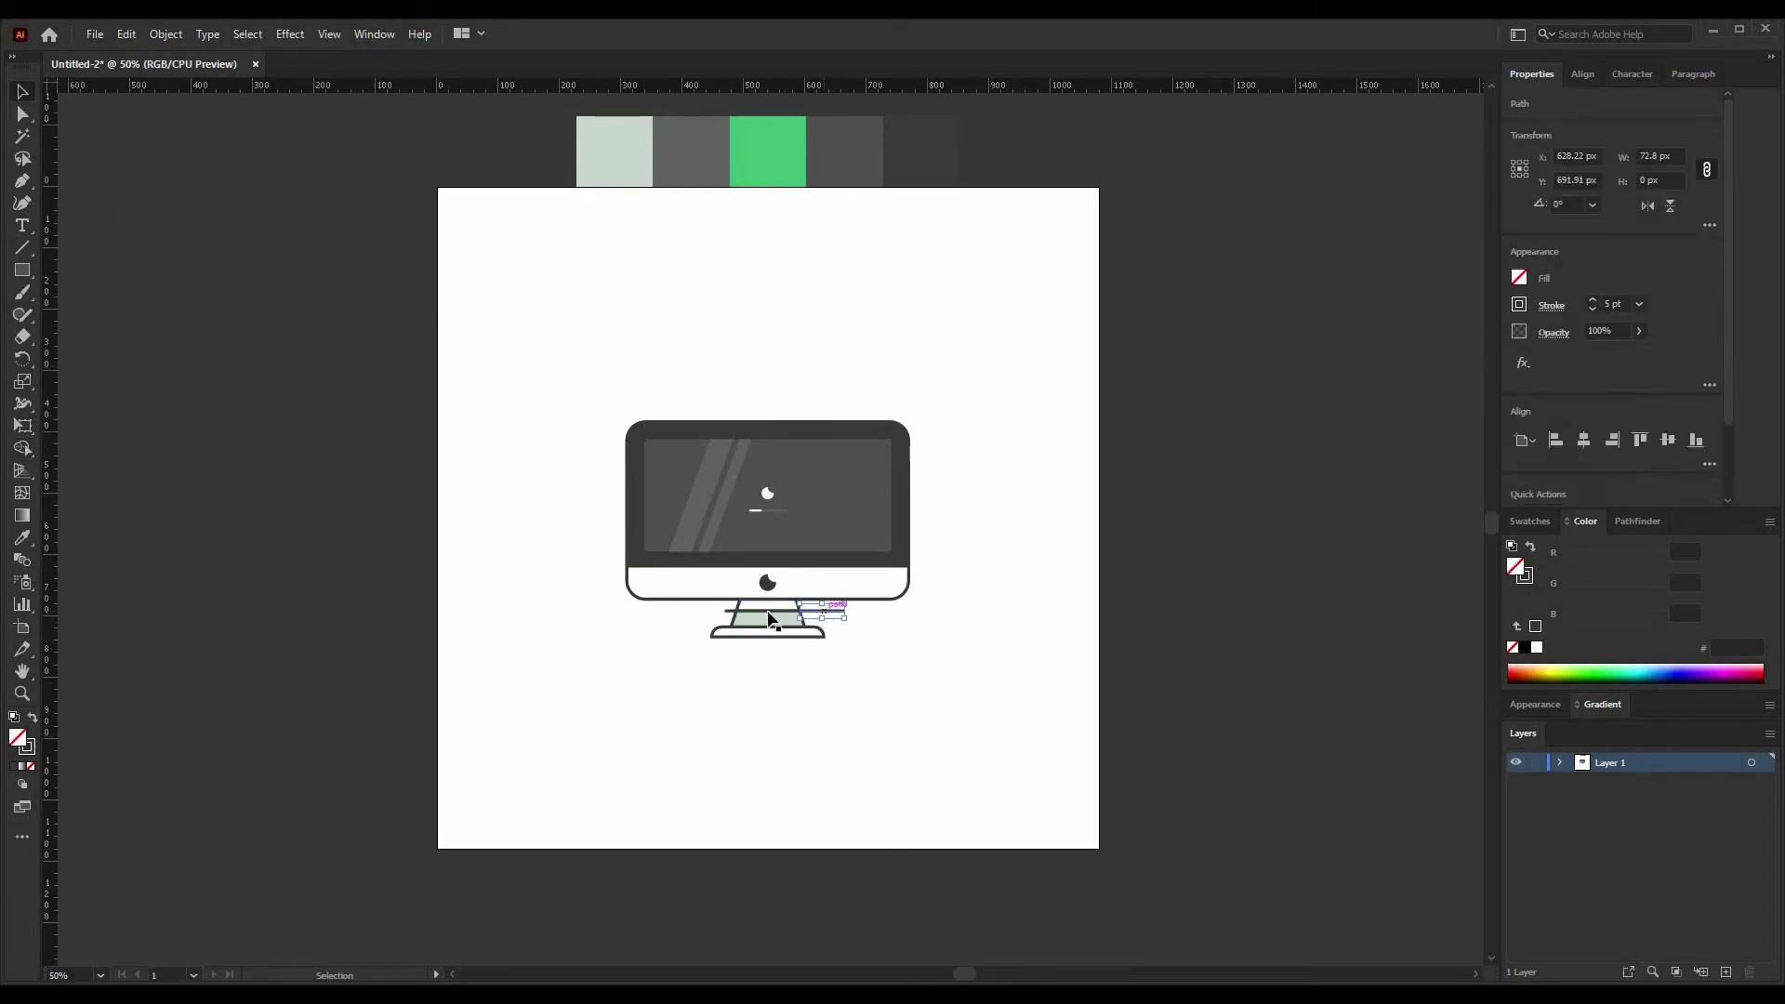
pyautogui.press('Delete')
pyautogui.click(729, 612)
pyautogui.press('Delete')
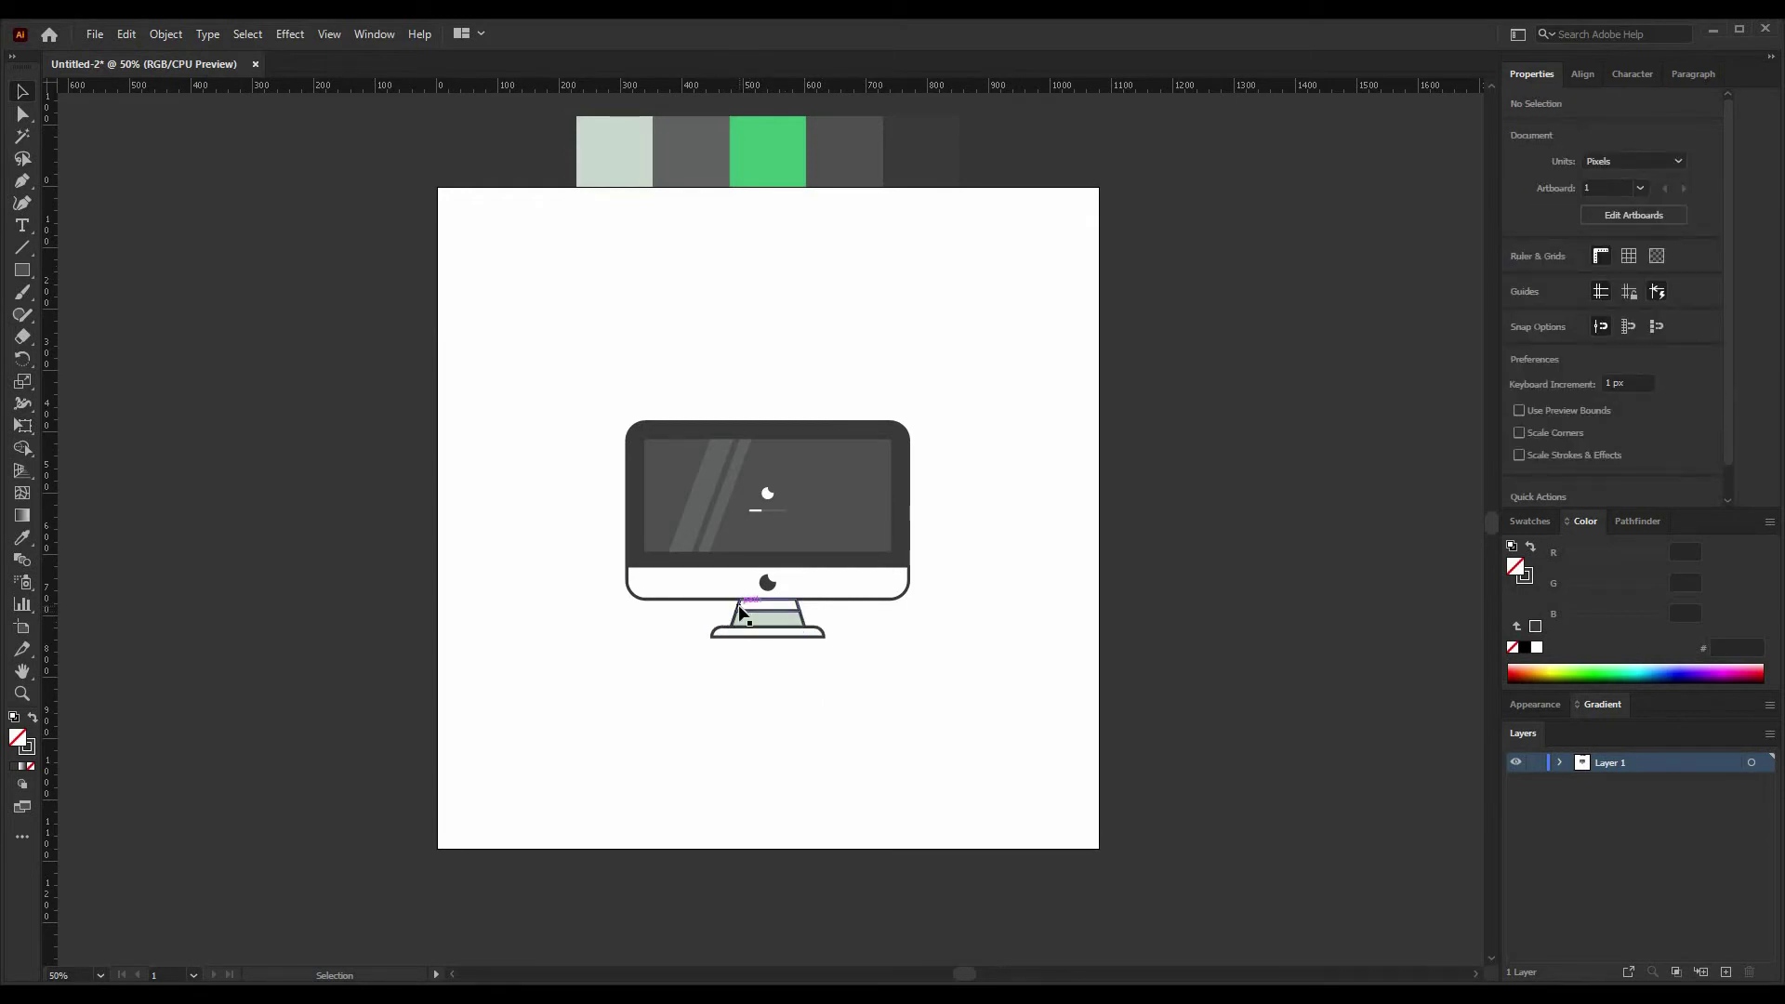
# Step: Copy the stand's upper section, then undo the split and the dividing line so the stand is whole again
pyautogui.click(741, 606)
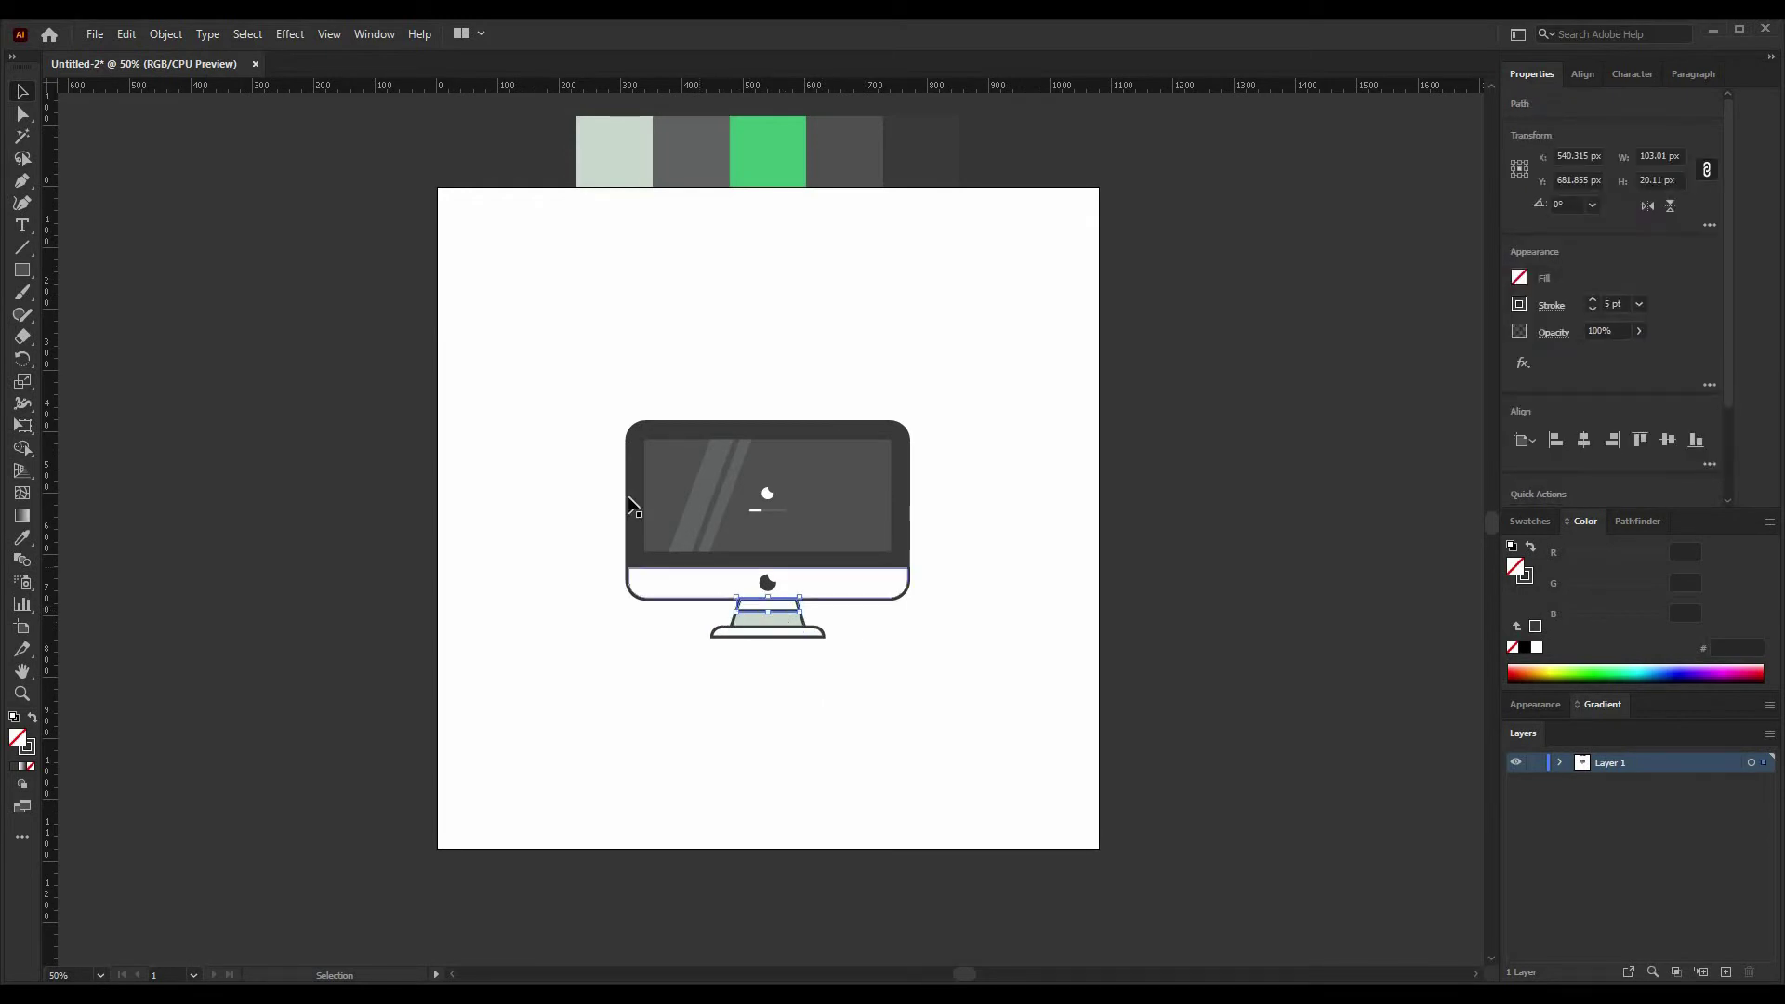
pyautogui.click(126, 34)
pyautogui.click(149, 123)
pyautogui.hotkey('ctrl', 'z')
pyautogui.hotkey('ctrl', 'z')
pyautogui.hotkey('ctrl', 'z')
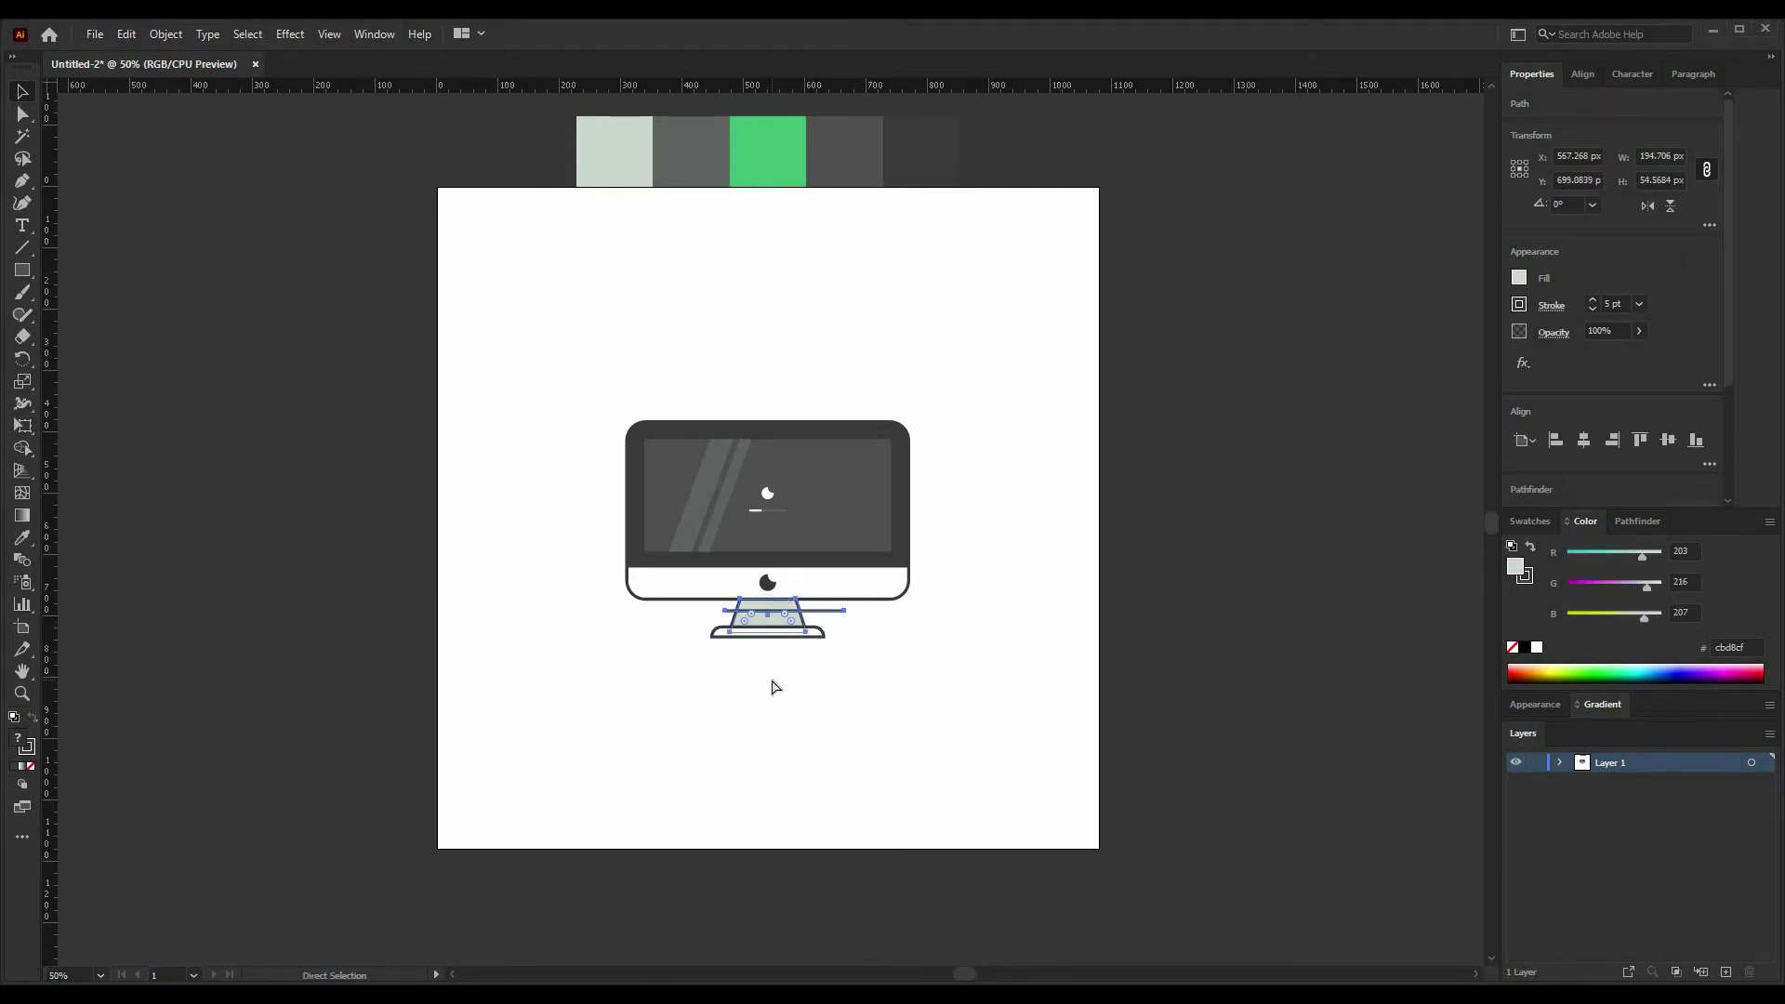
pyautogui.click(772, 679)
# Step: Paste the copied upper section in place on the stand and give it the stand's pale grey-green fill with no stroke
pyautogui.click(126, 33)
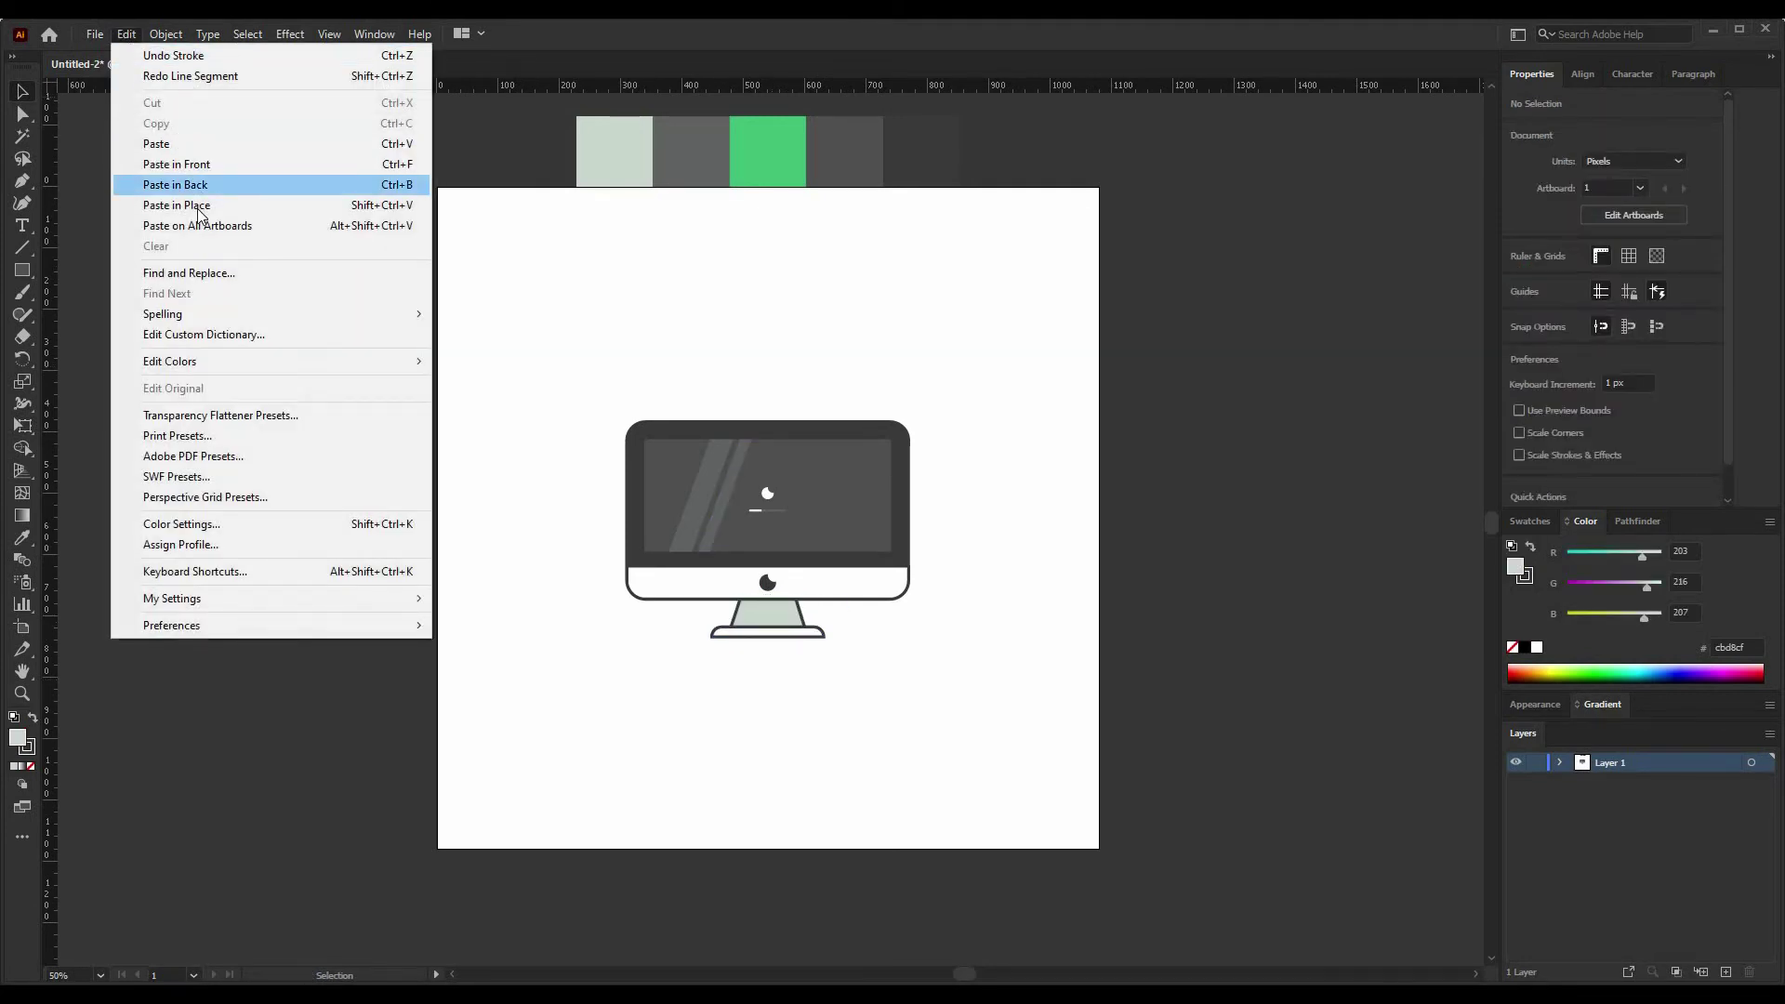
pyautogui.click(197, 212)
pyautogui.click(22, 540)
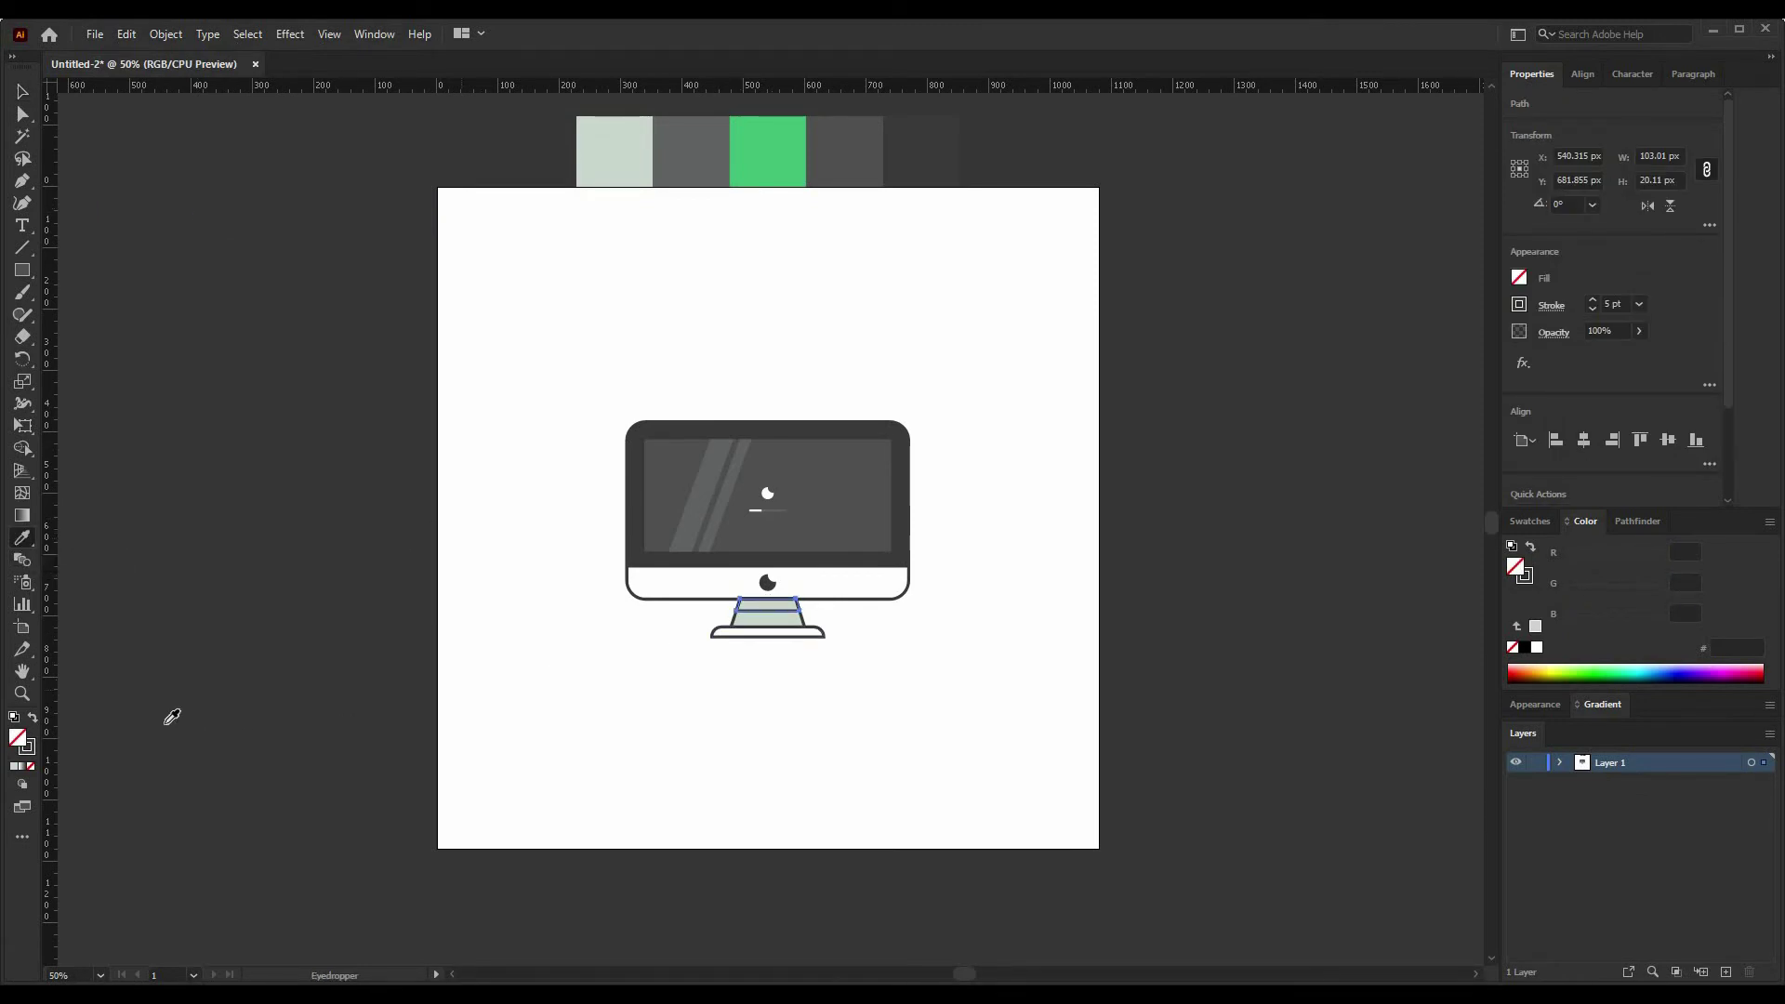
pyautogui.click(761, 616)
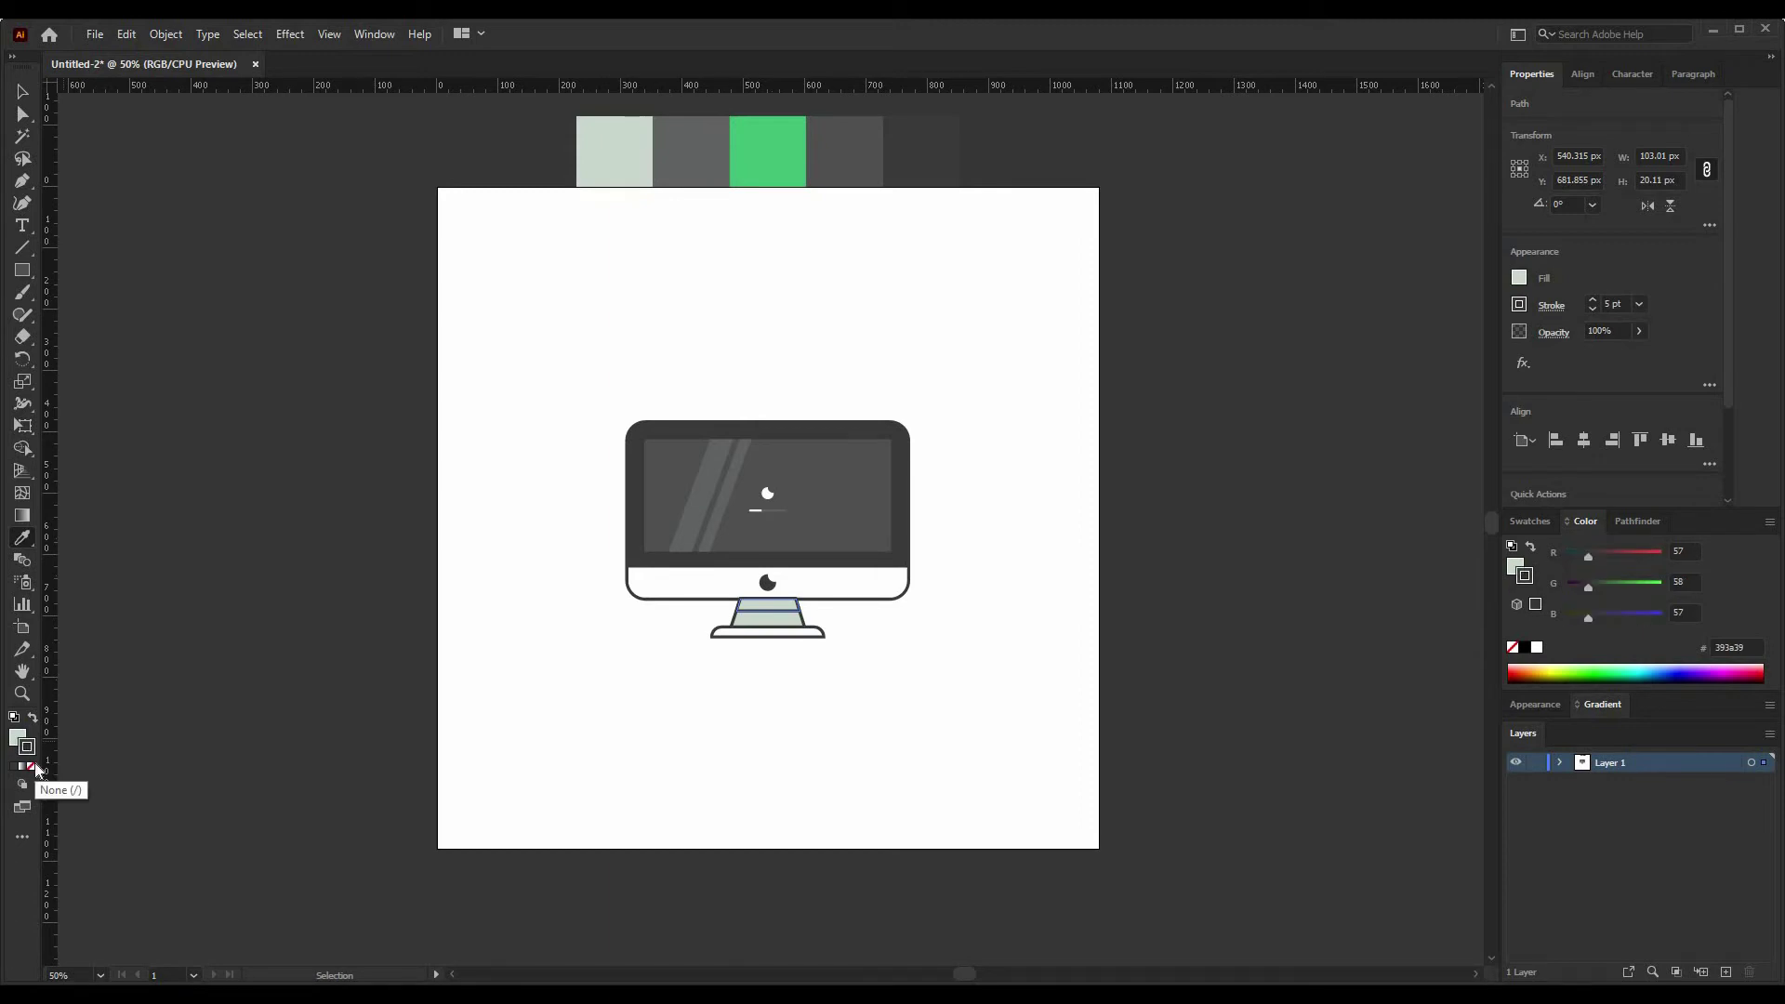
pyautogui.click(30, 767)
pyautogui.click(21, 91)
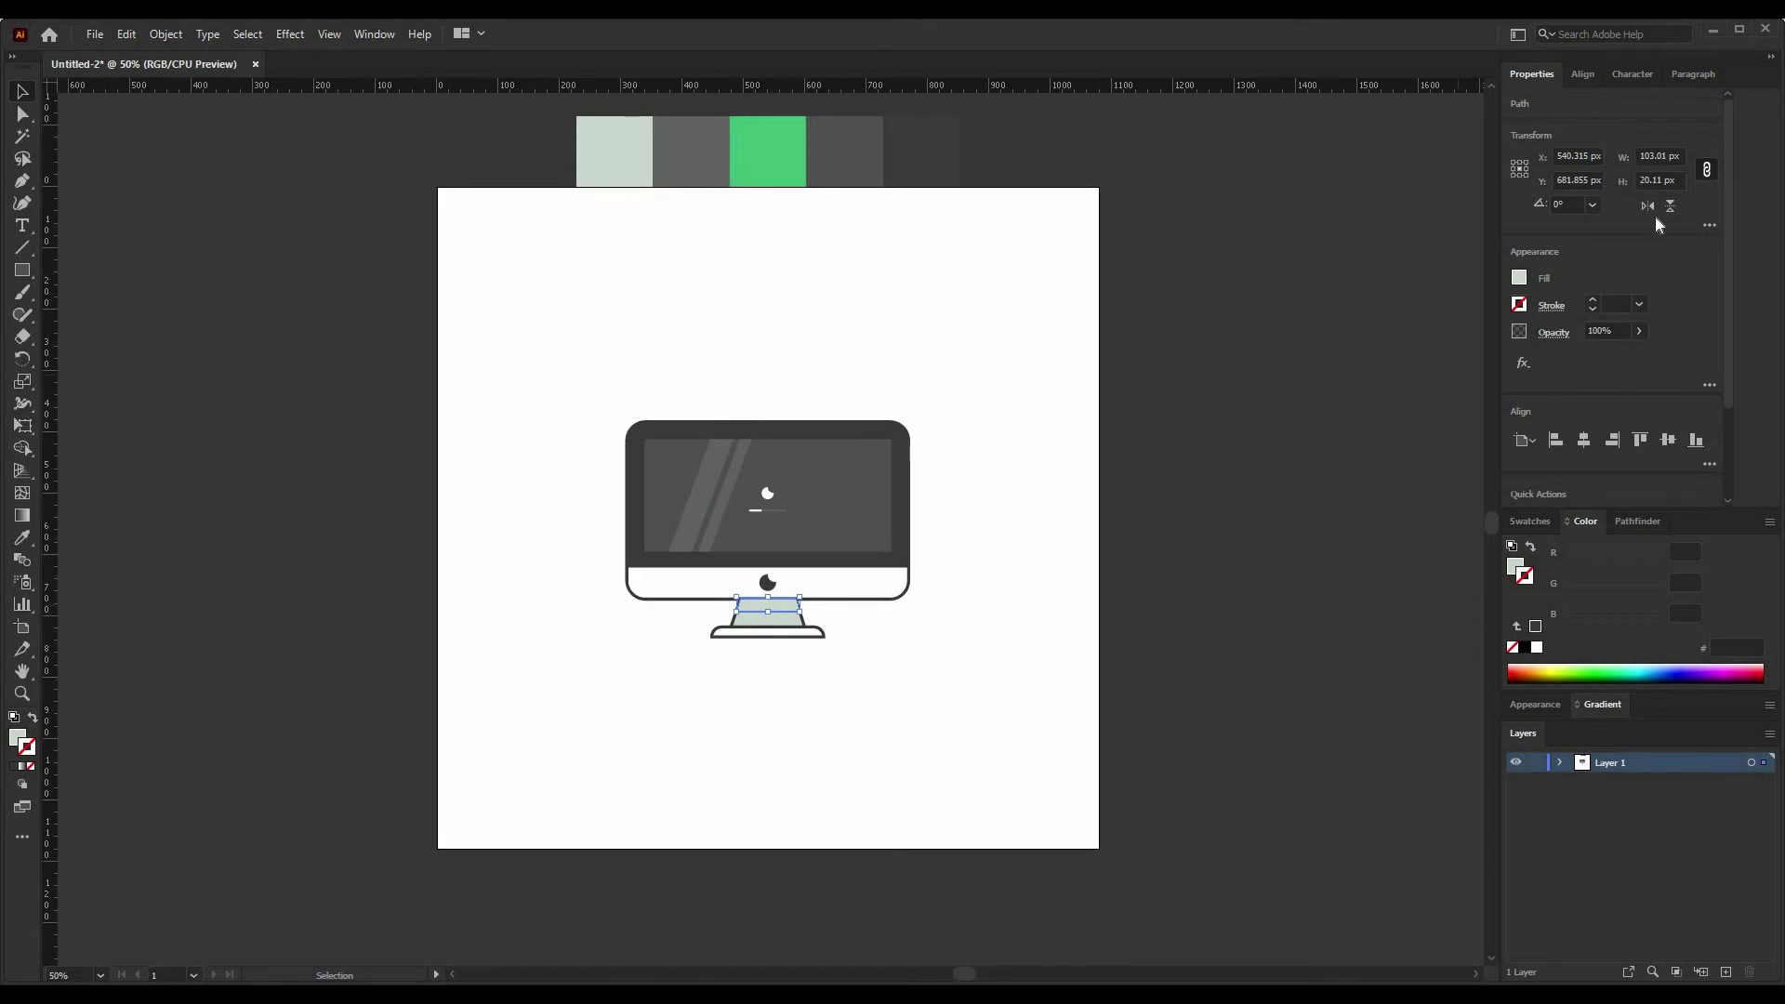
# Step: Set the blend mode of the stand's pasted upper section to Multiply
pyautogui.click(1553, 332)
pyautogui.click(1406, 365)
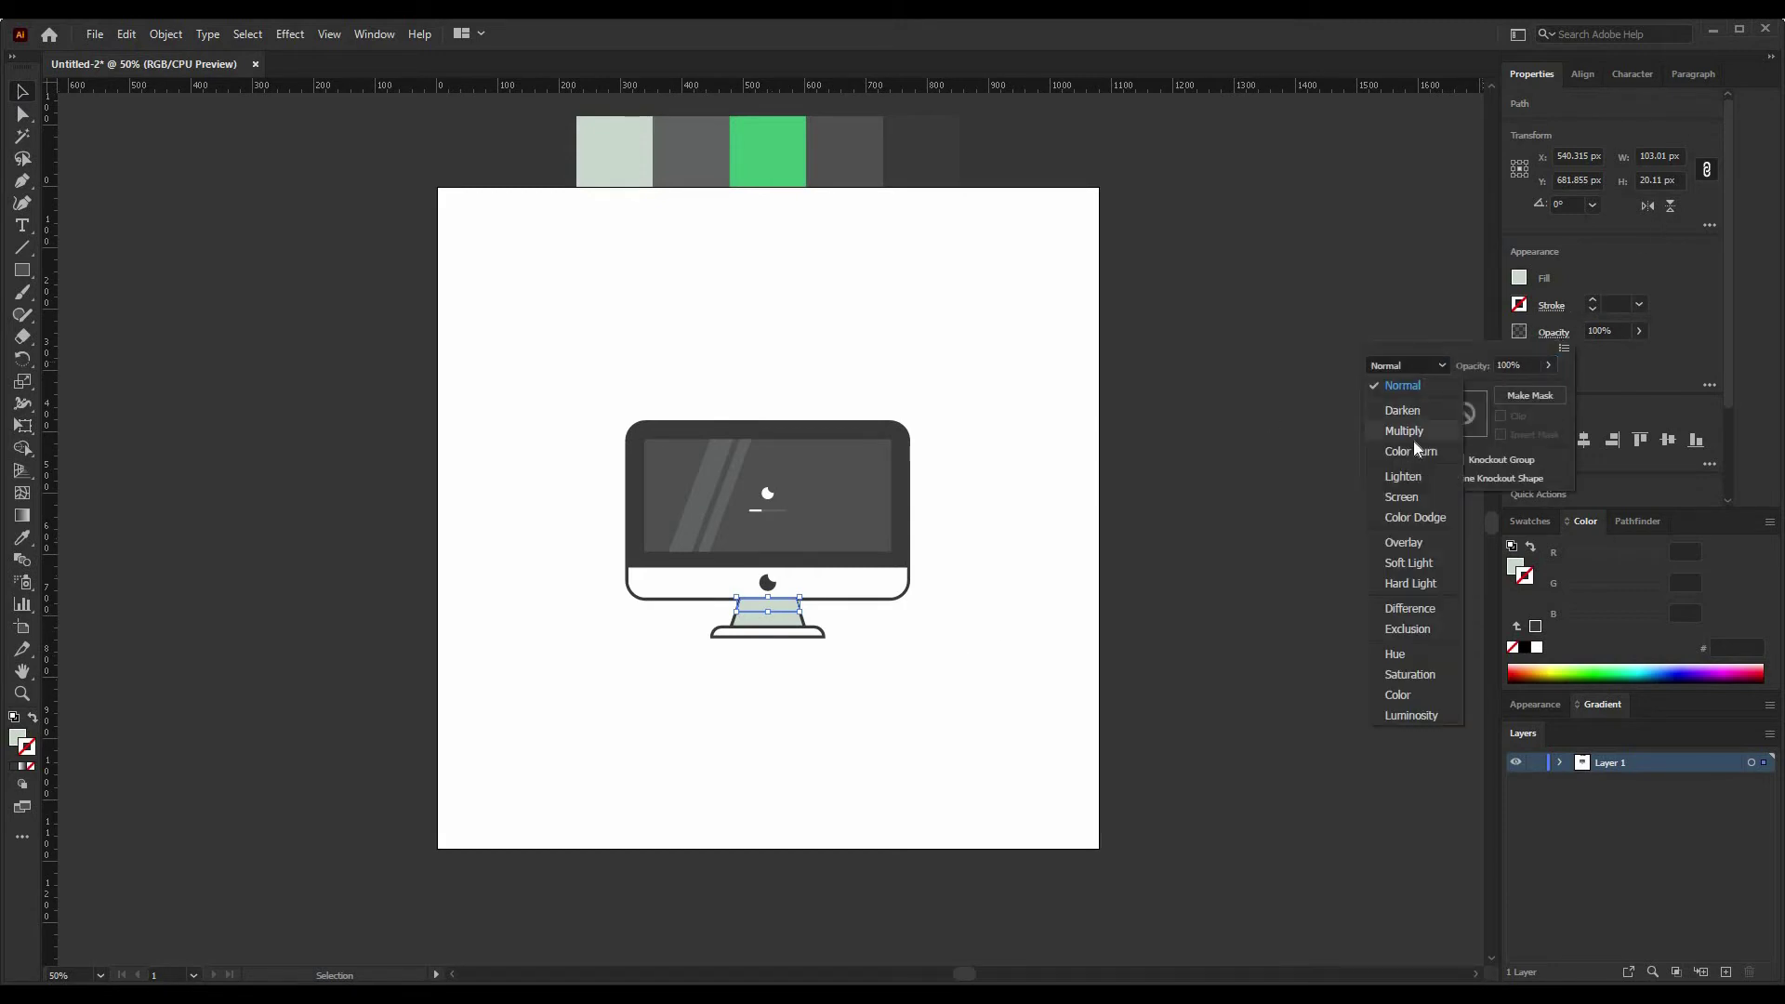
pyautogui.click(1404, 431)
# Step: Create an inset copy of the monitor's light lower strip with an Offset Path of -4 px and miter joins
pyautogui.click(679, 581)
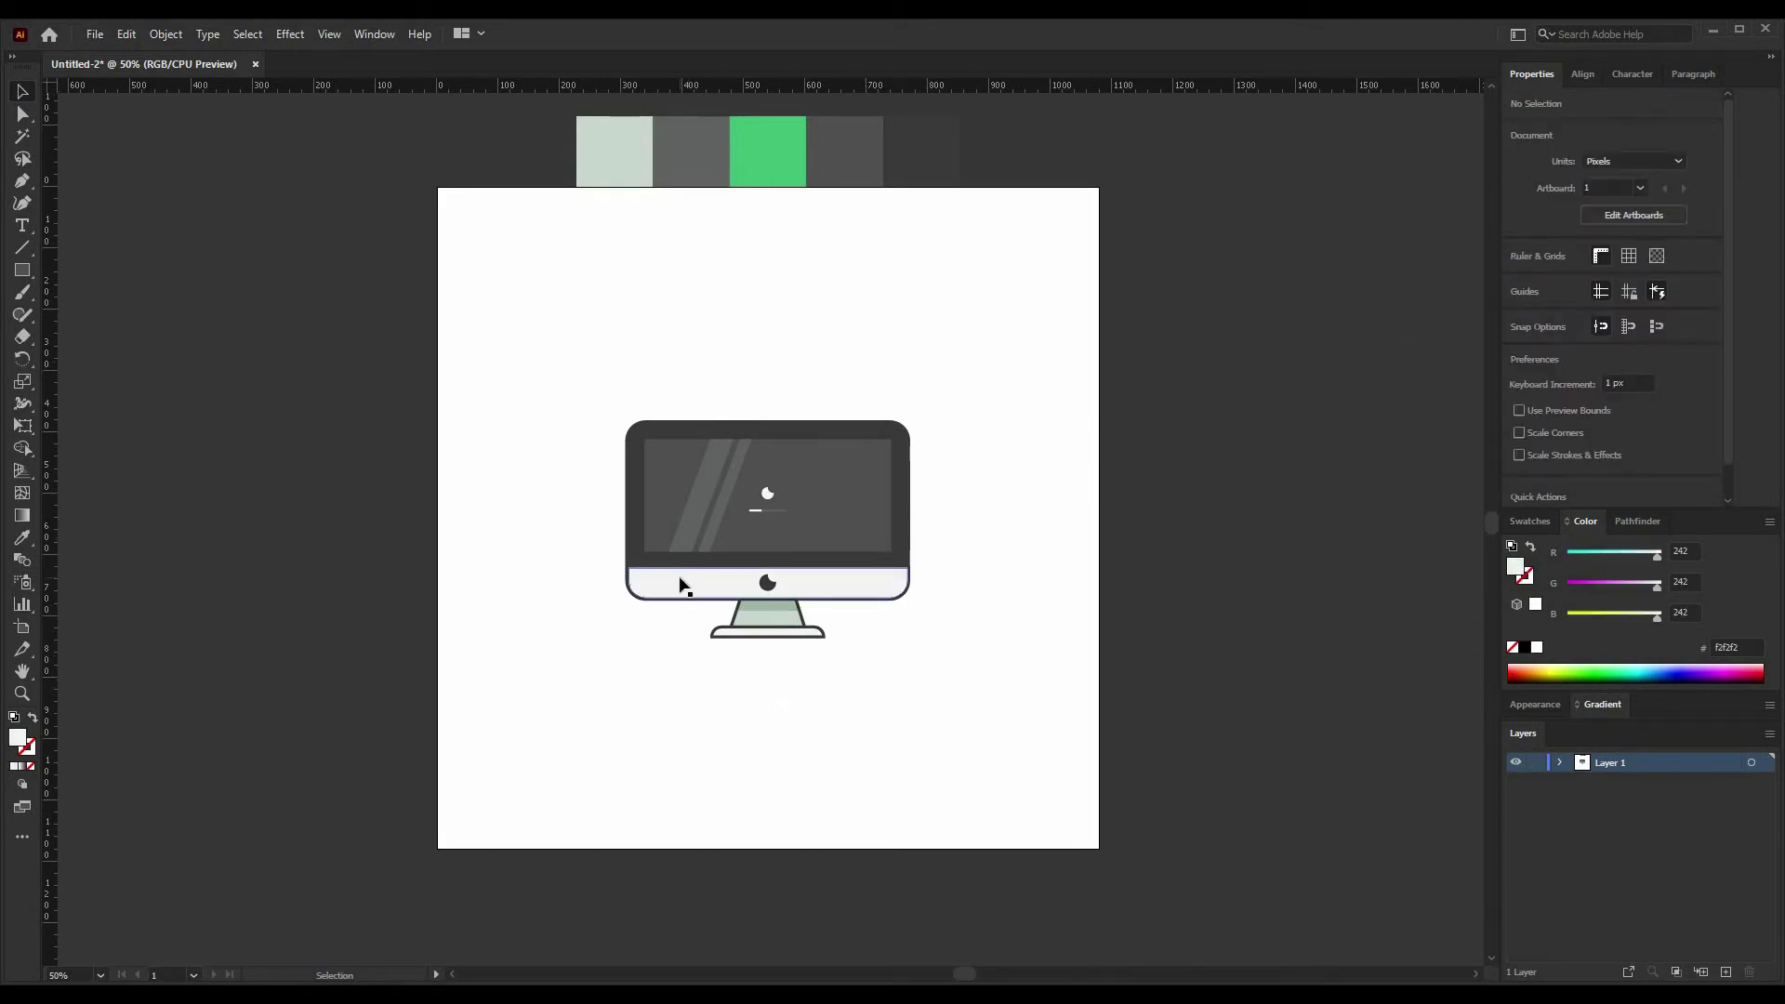
pyautogui.click(164, 35)
pyautogui.moveTo(353, 476)
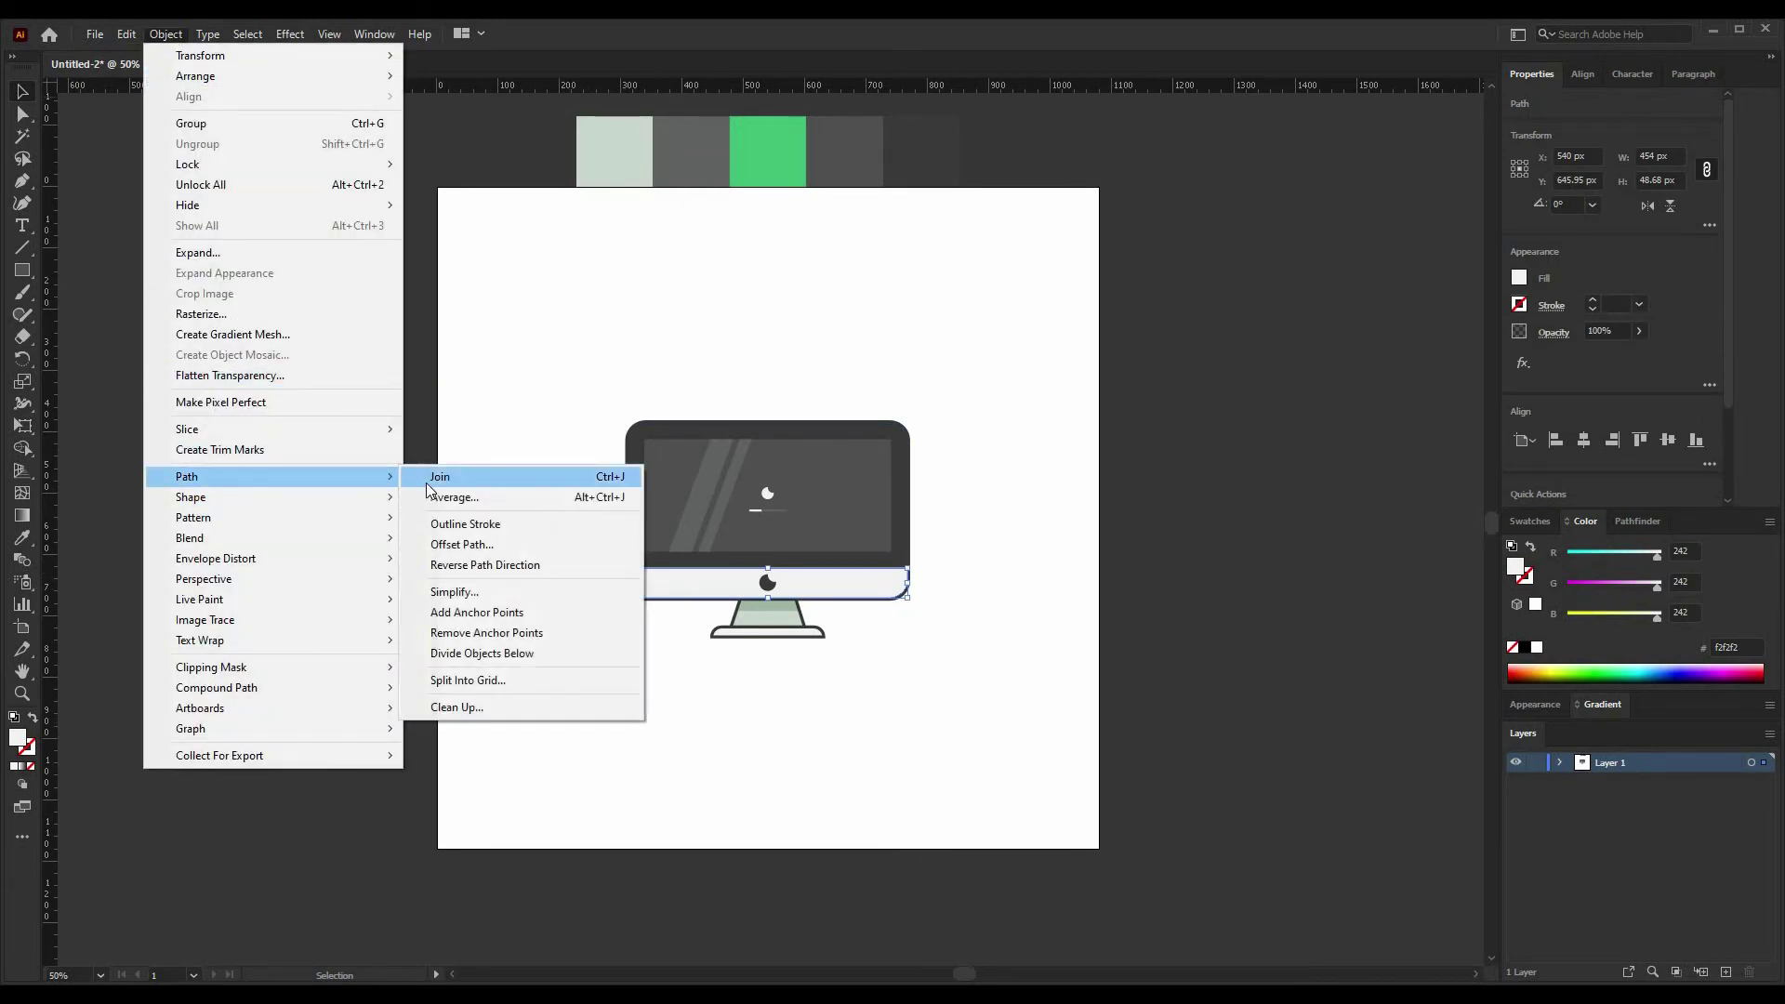
pyautogui.click(462, 543)
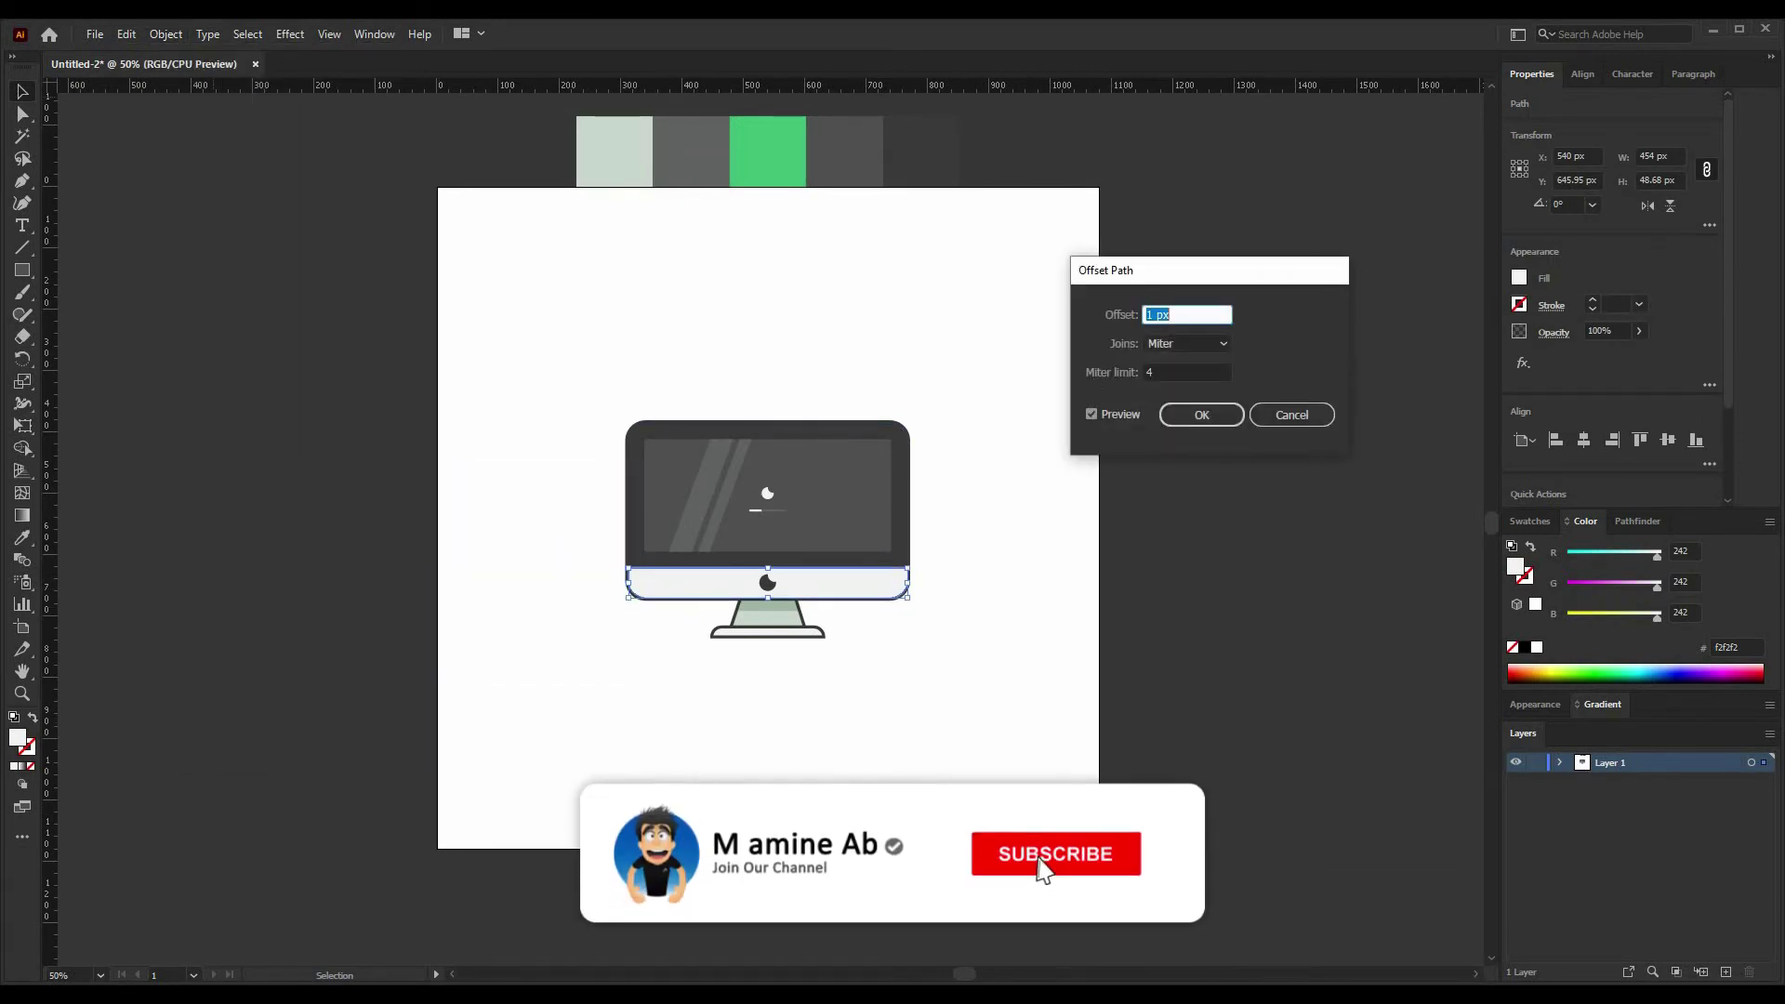
pyautogui.press('Down')
pyautogui.press('Down')
pyautogui.press('Down')
pyautogui.press('Down')
pyautogui.press('Down')
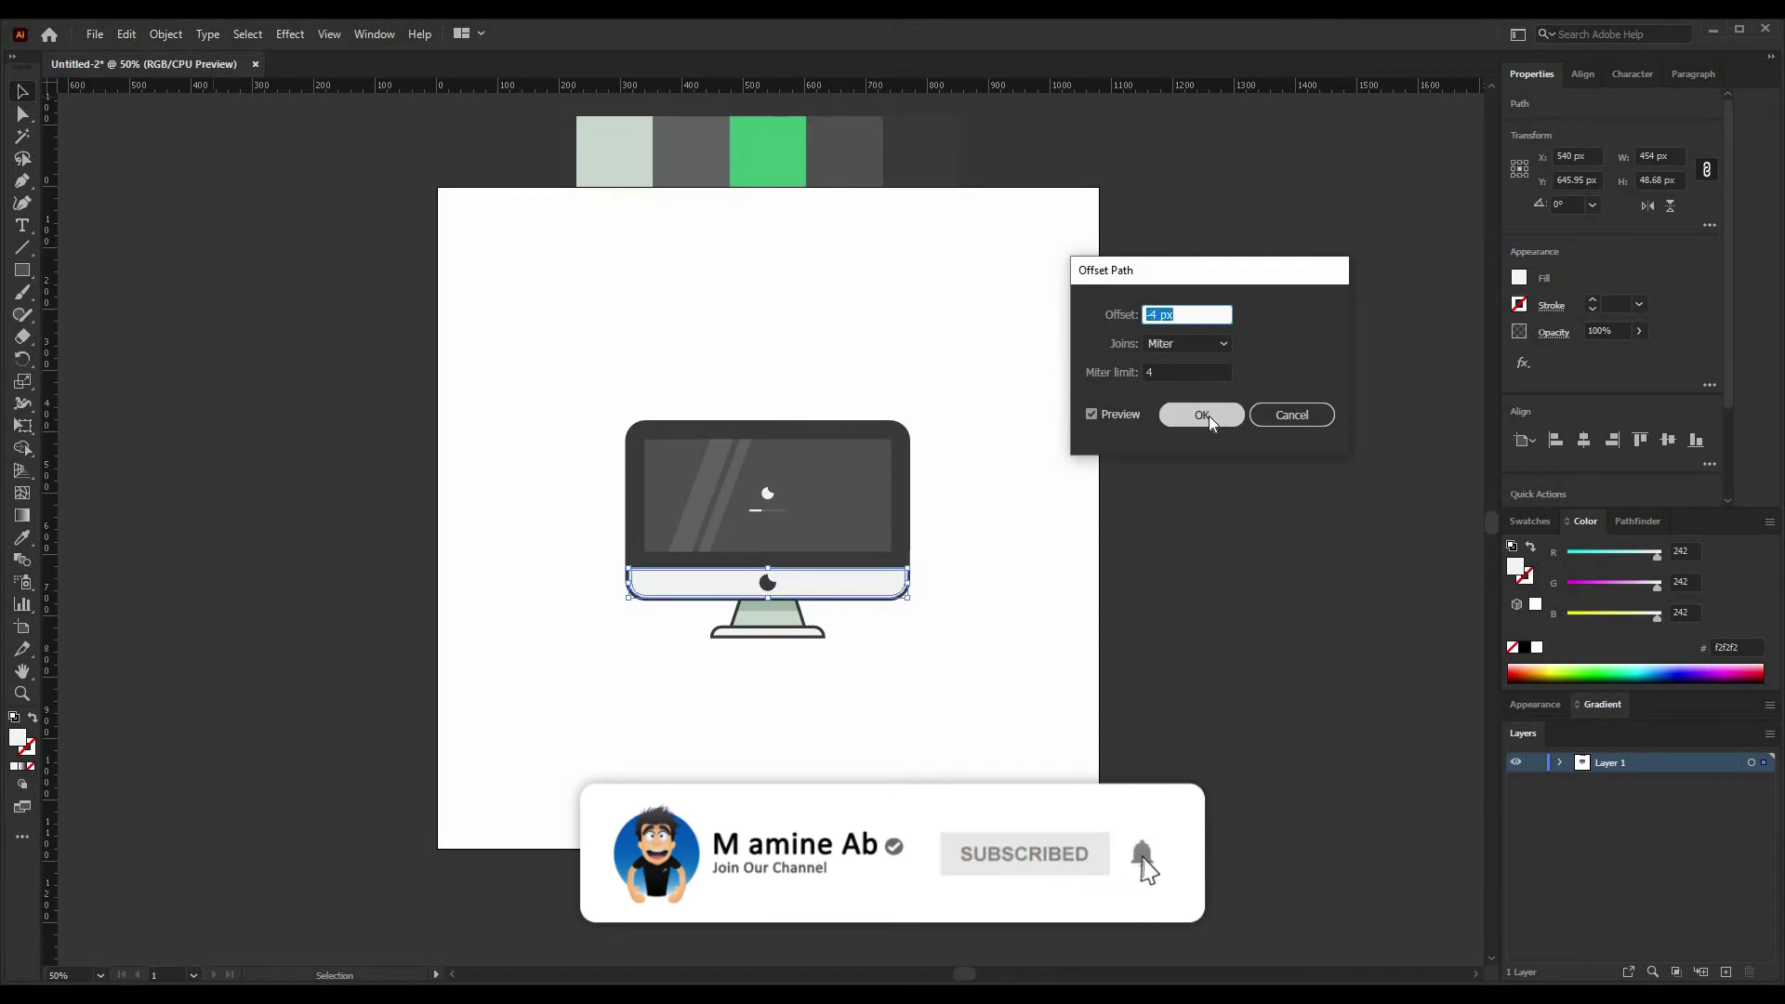
pyautogui.click(1209, 416)
# Step: Raise the inset strip's two upper corner points 4 px to meet the dark bezel's lower edge
pyautogui.press('a')
pyautogui.click(904, 570)
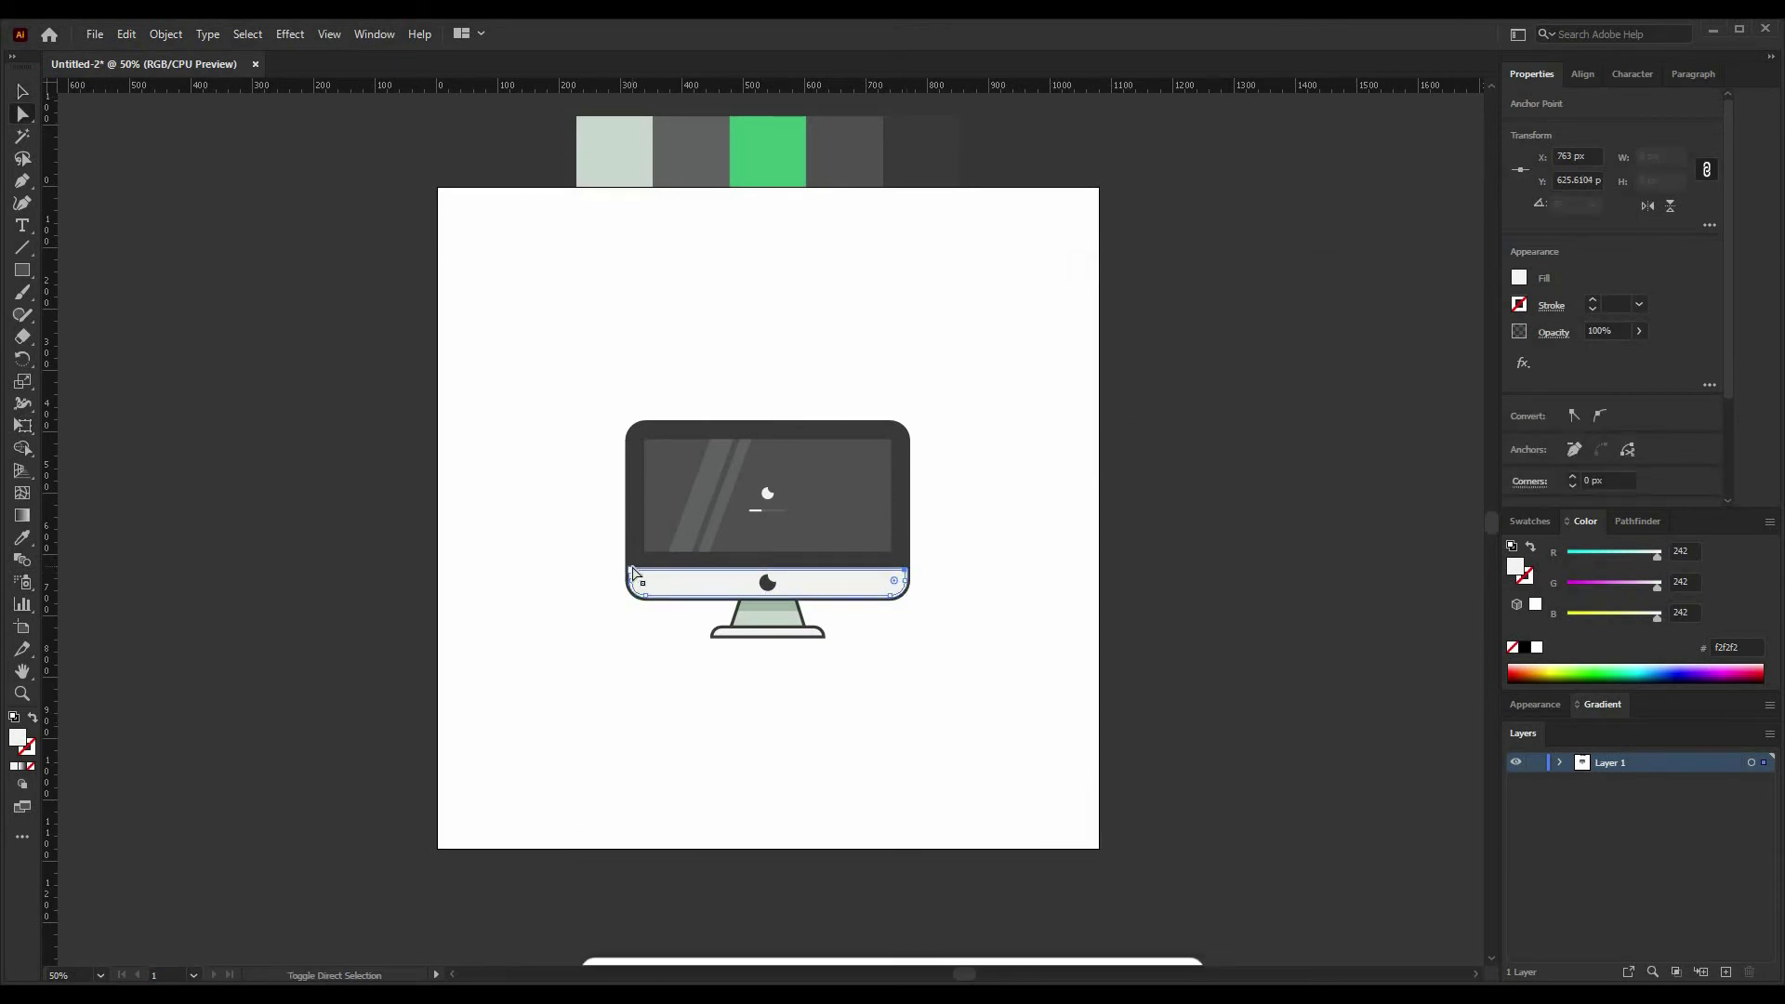
pyautogui.keyDown('shift'); pyautogui.click(631, 570); pyautogui.keyUp('shift')
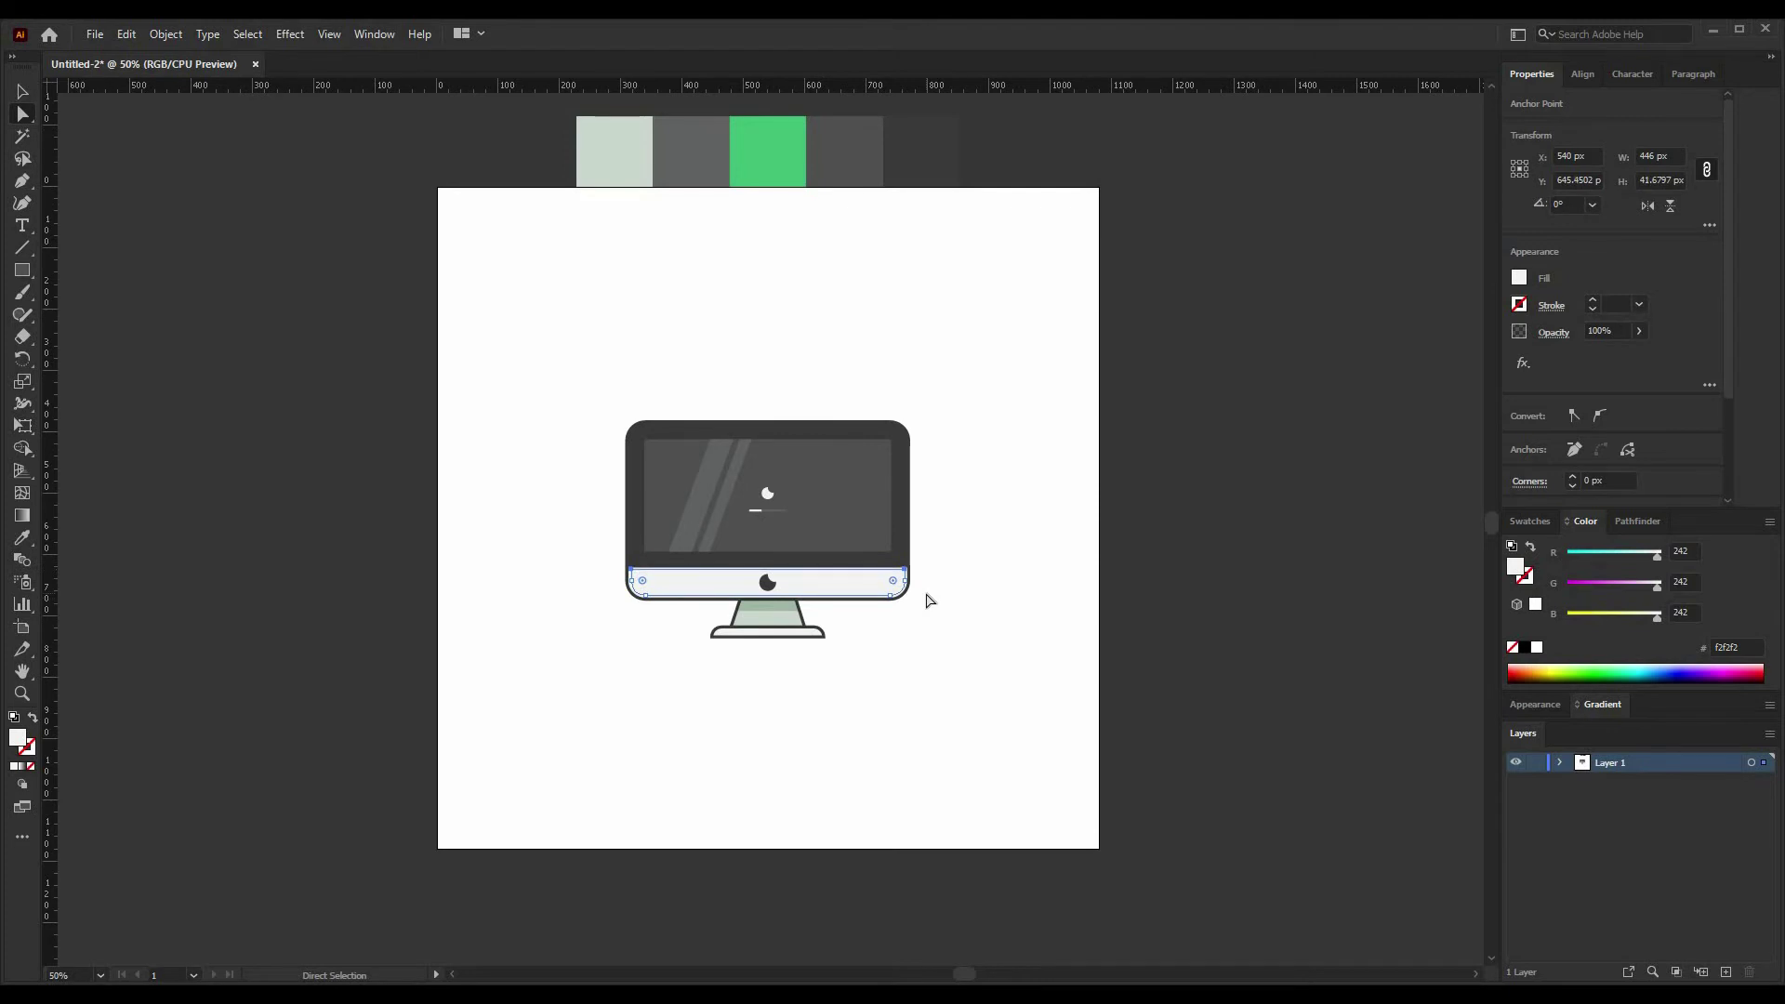
pyautogui.press('Up')
pyautogui.press('Up')
pyautogui.press('Up')
pyautogui.press('Down')
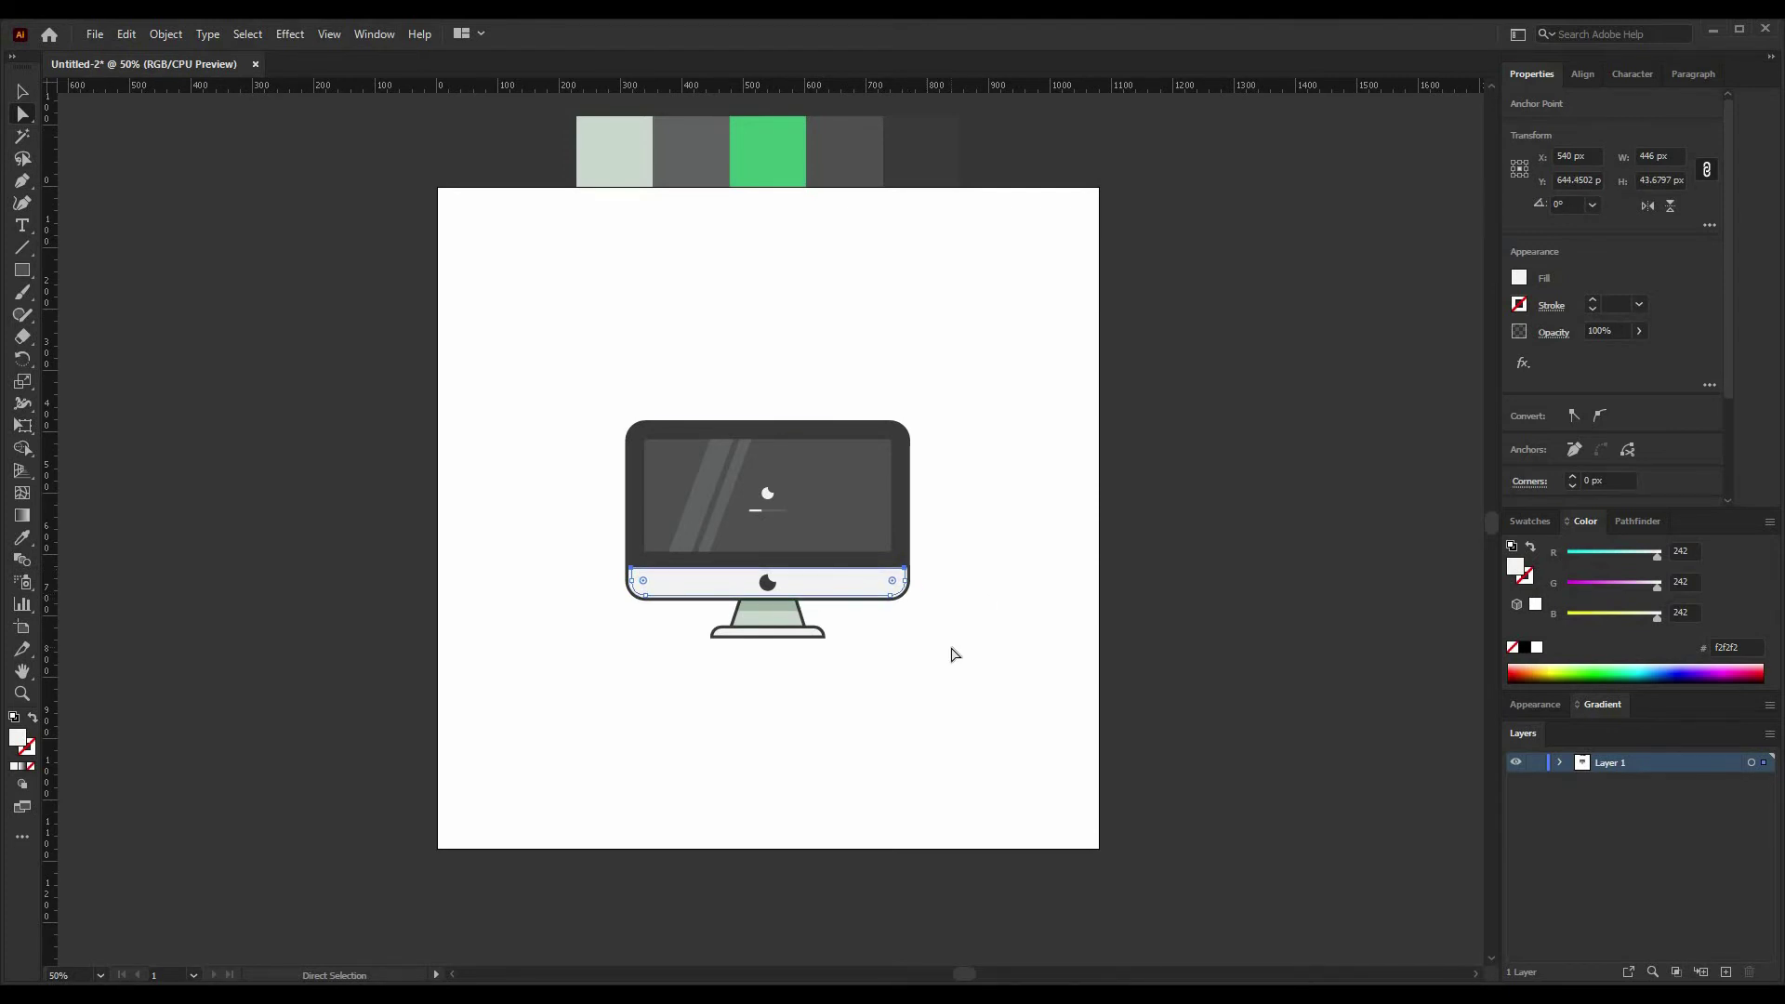
pyautogui.hotkey('ctrl', '+')
pyautogui.hotkey('ctrl', '+')
pyautogui.hotkey('ctrl', '+')
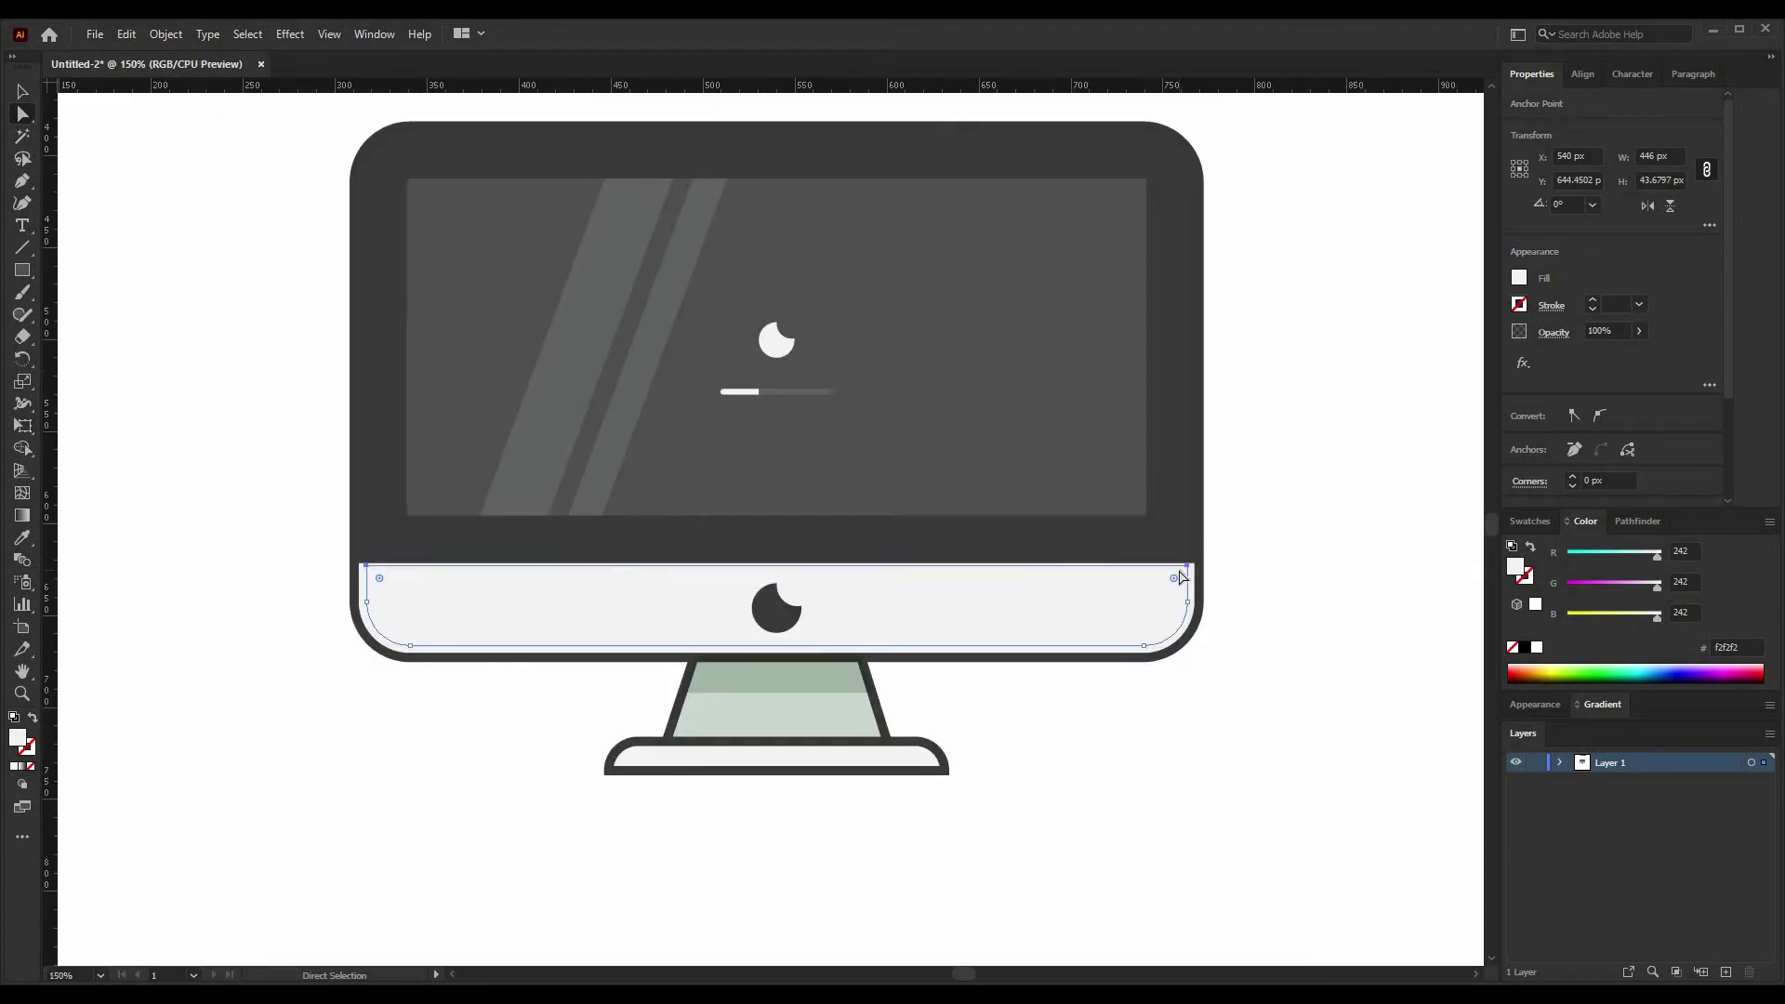
pyautogui.press('Up')
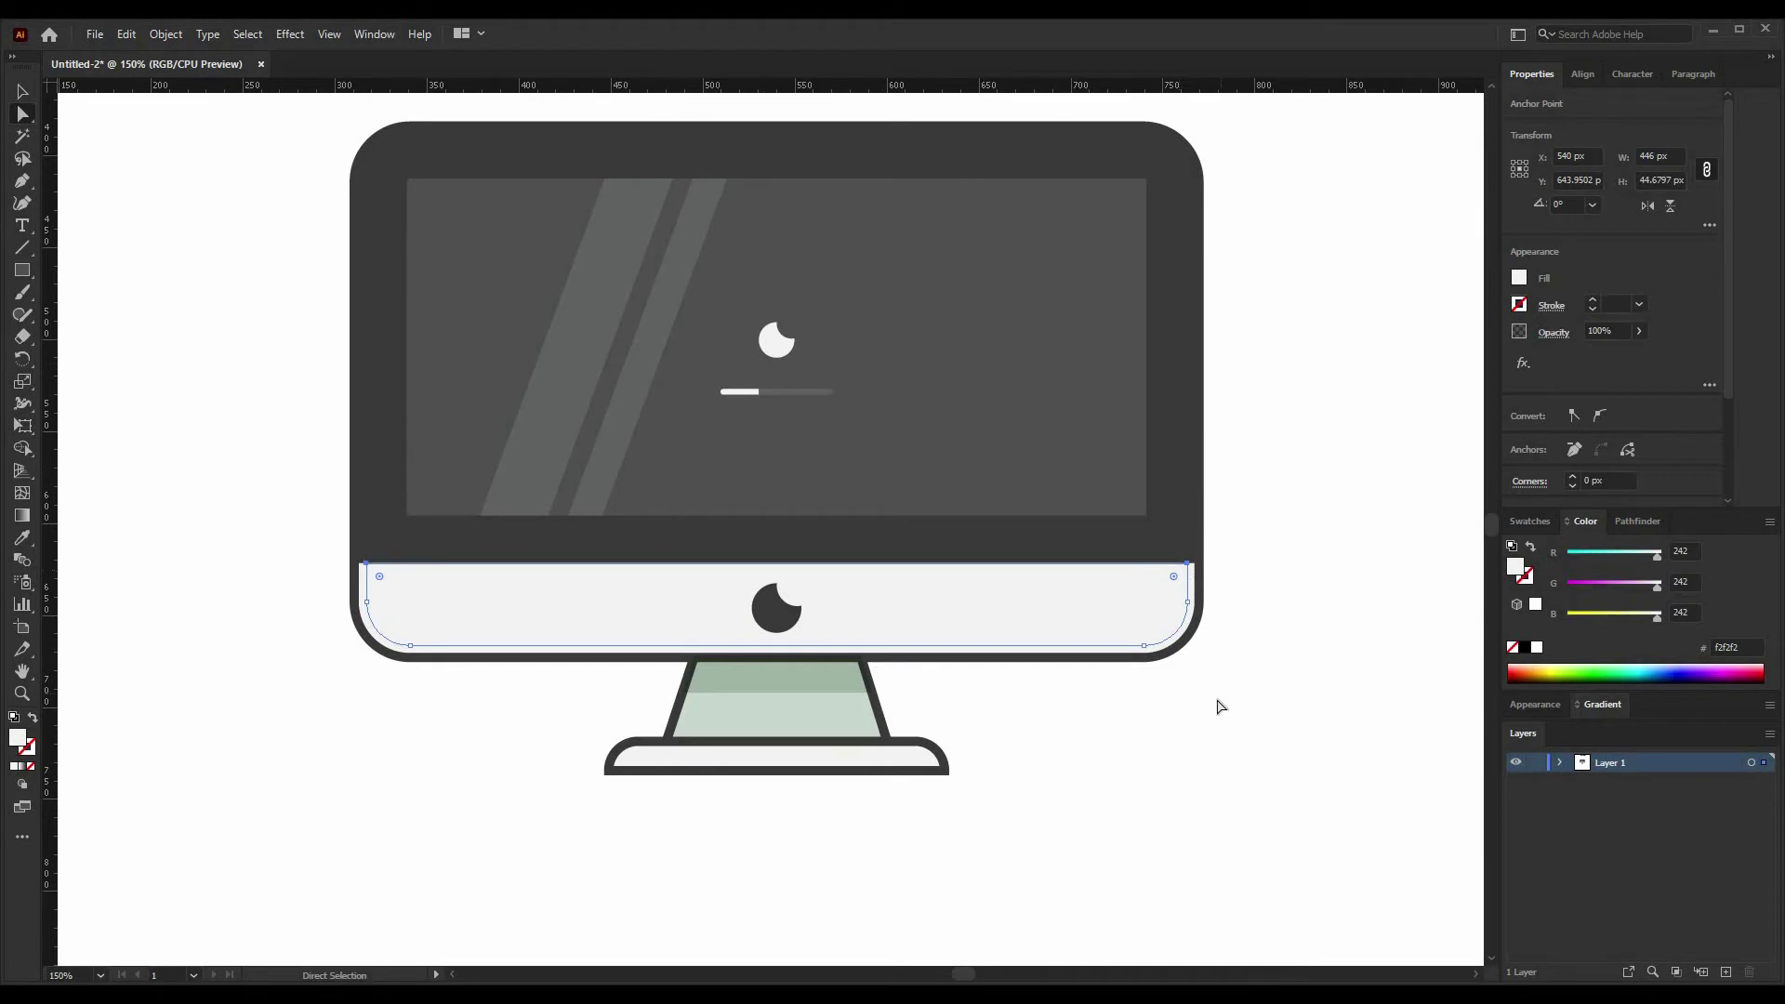
pyautogui.click(1205, 708)
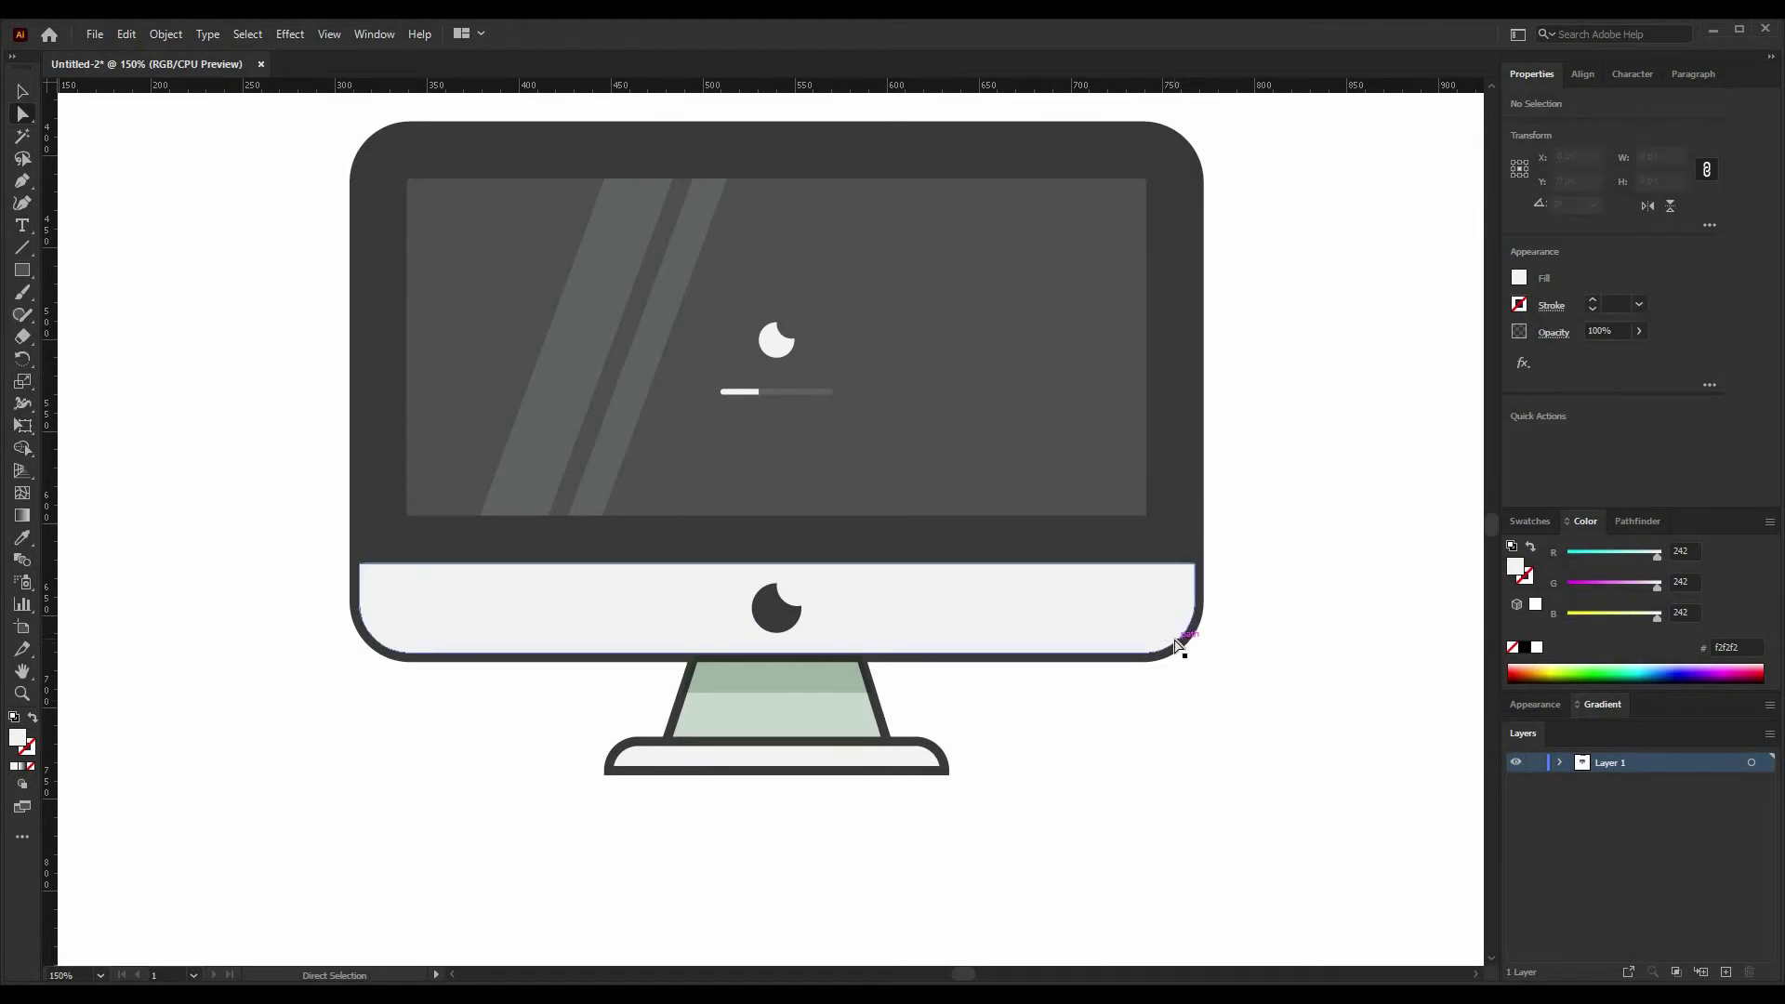
# Step: Fill the outer strip behind the inset with the pale green e2eee6
pyautogui.click(1176, 640)
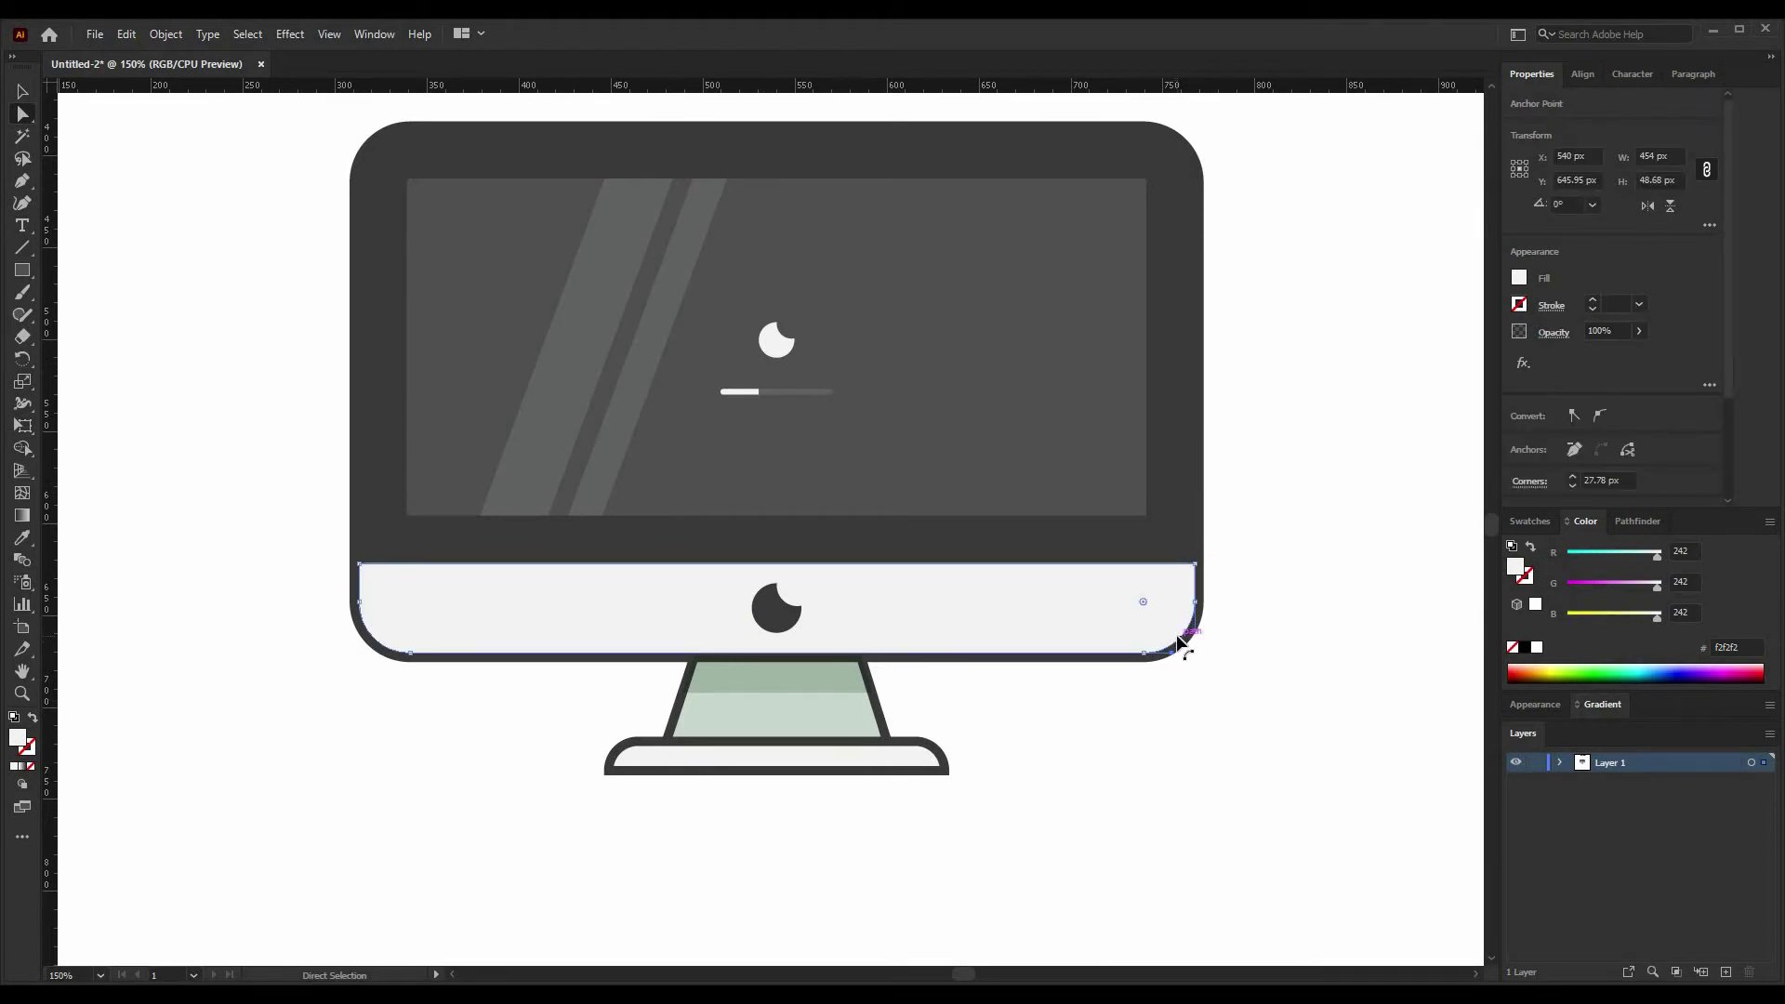
pyautogui.press('v')
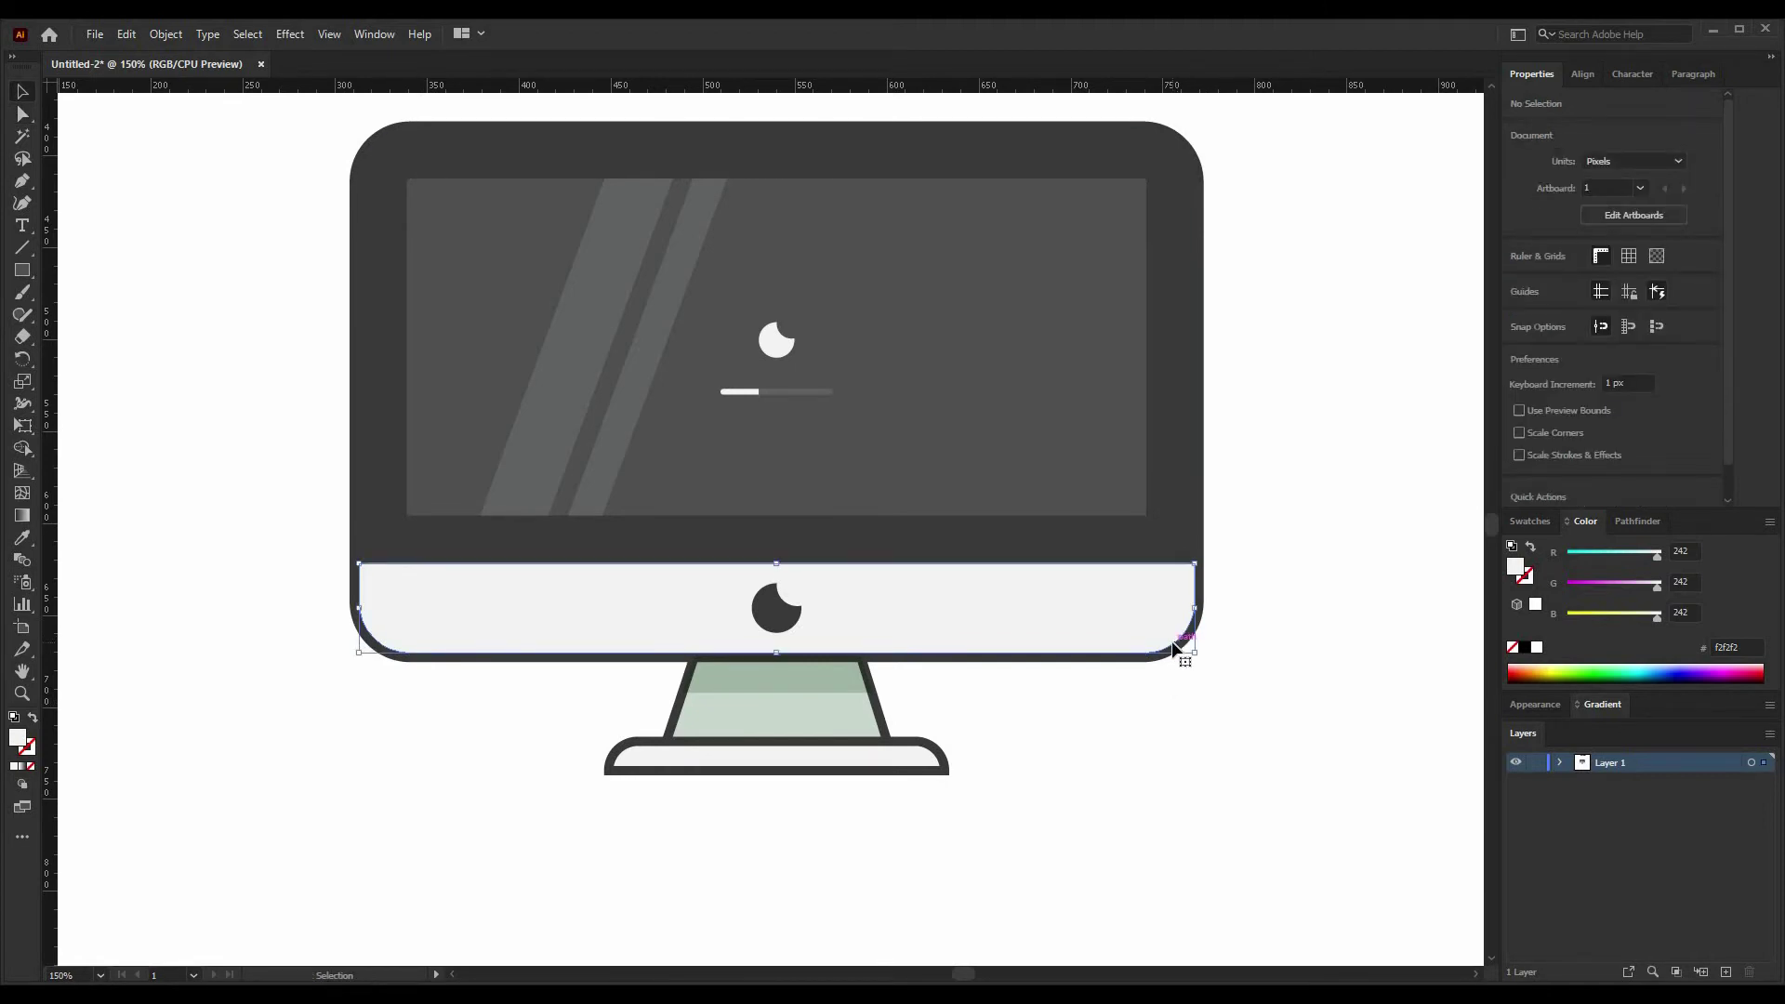
pyautogui.click(1730, 644)
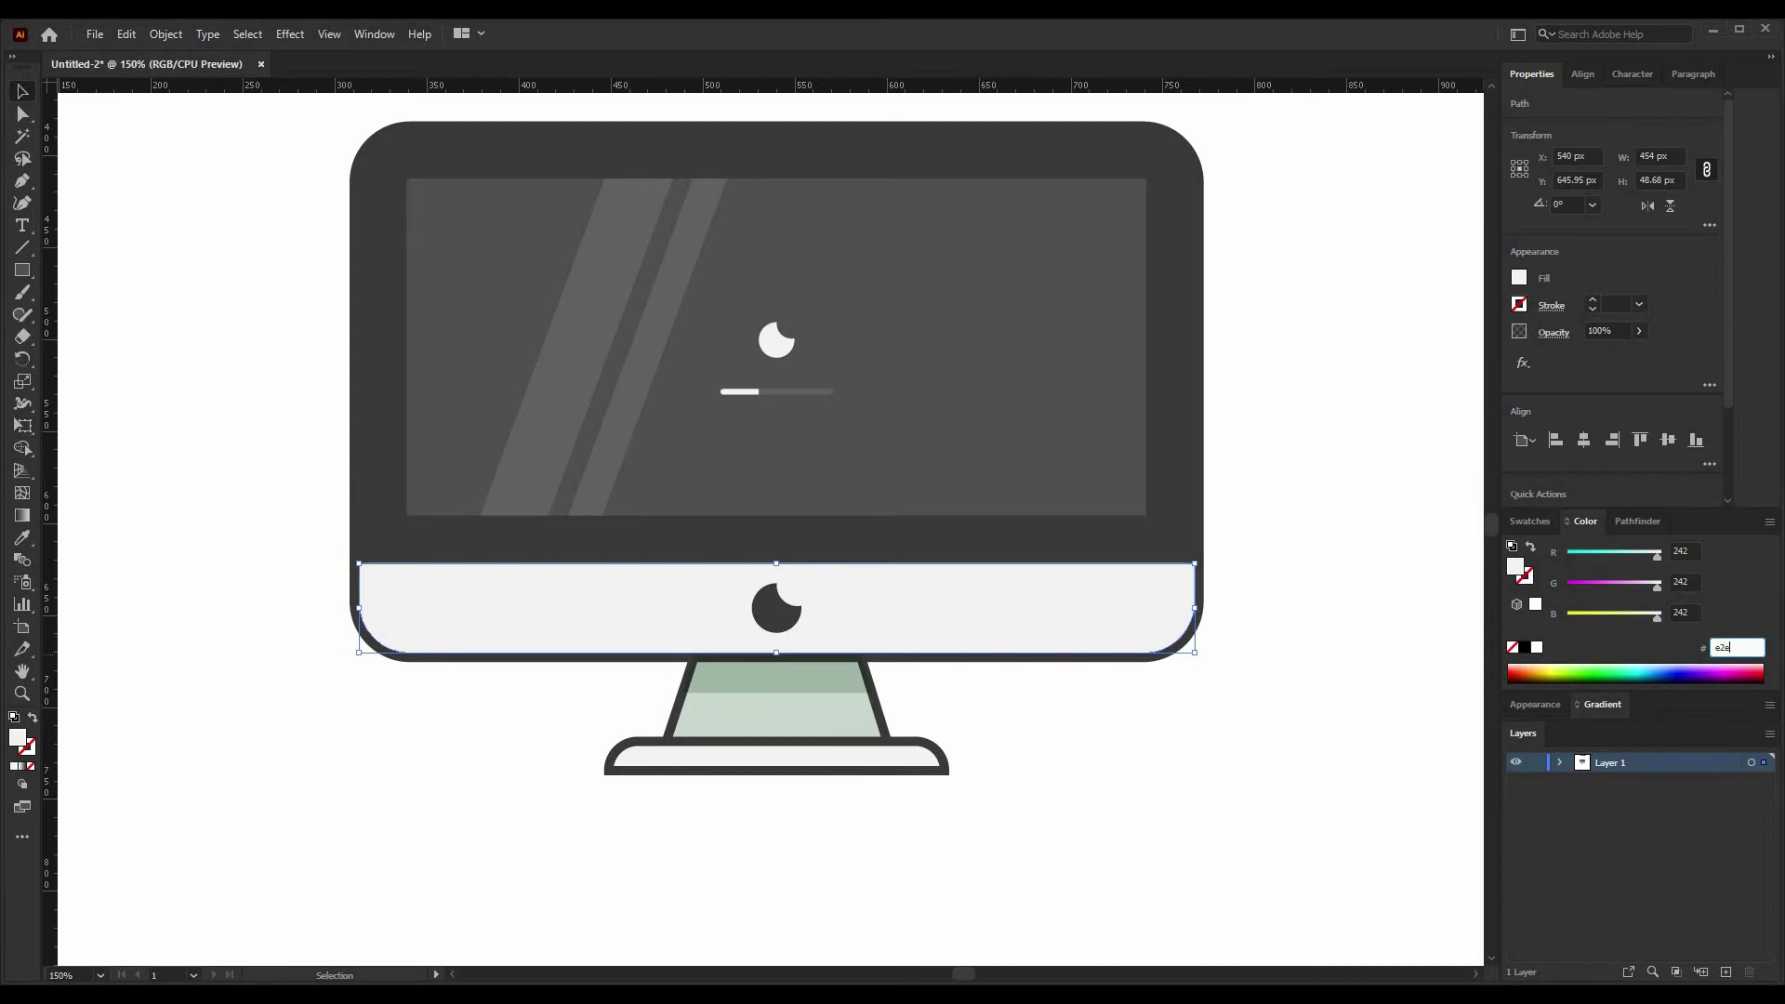
pyautogui.write('e2eee6')
pyautogui.click(1380, 578)
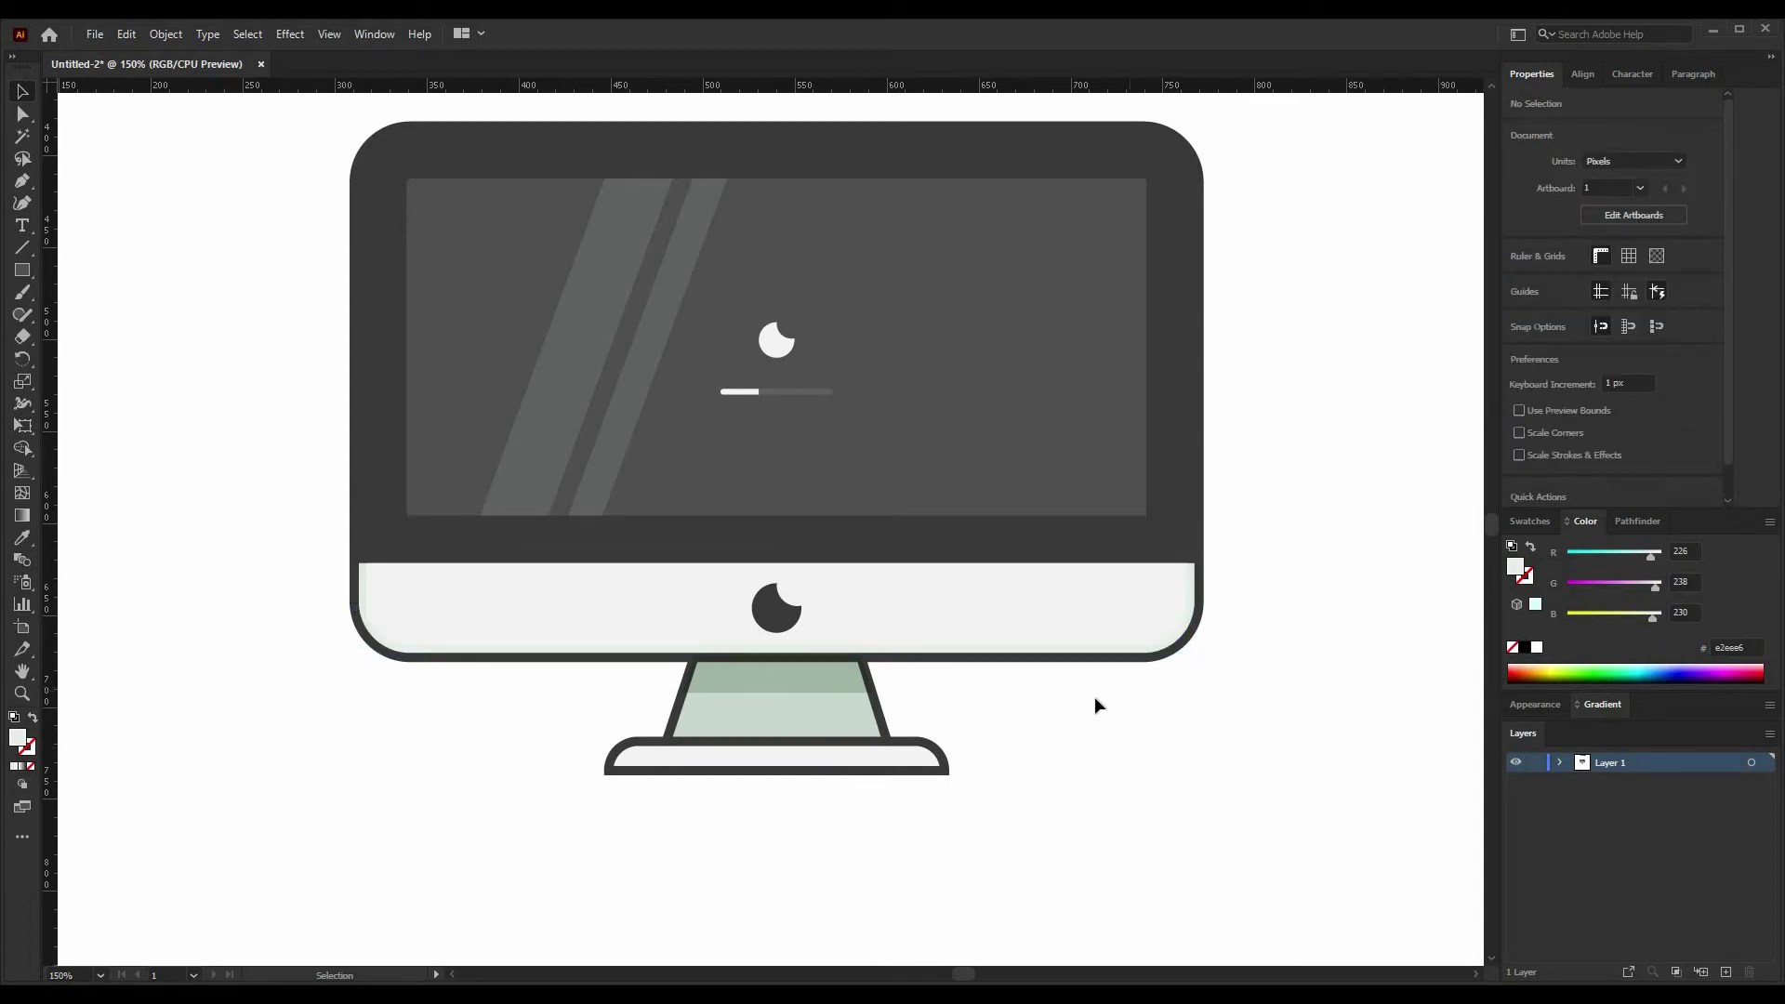
pyautogui.click(1166, 650)
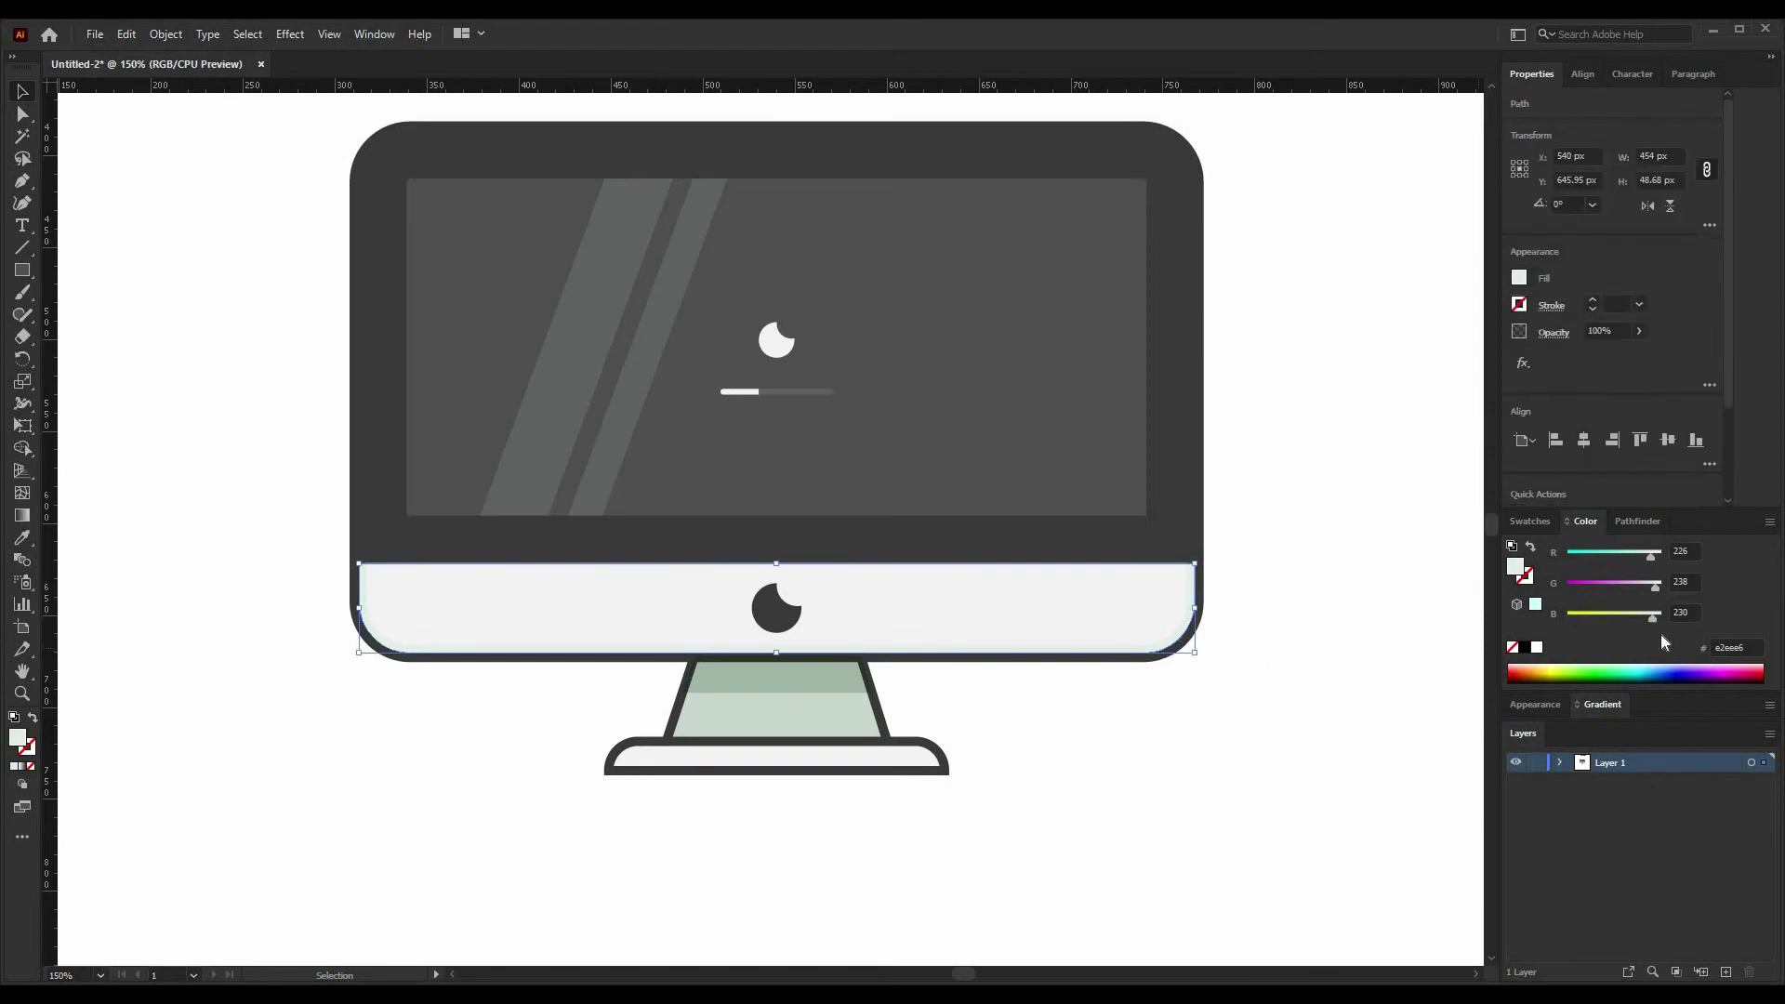
pyautogui.click(1058, 685)
# Step: Draw a rectangle about 320 by 16 px centred below the stand and fill it with the inset strip's light grey f2f2f2
pyautogui.hotkey('ctrl', '0')
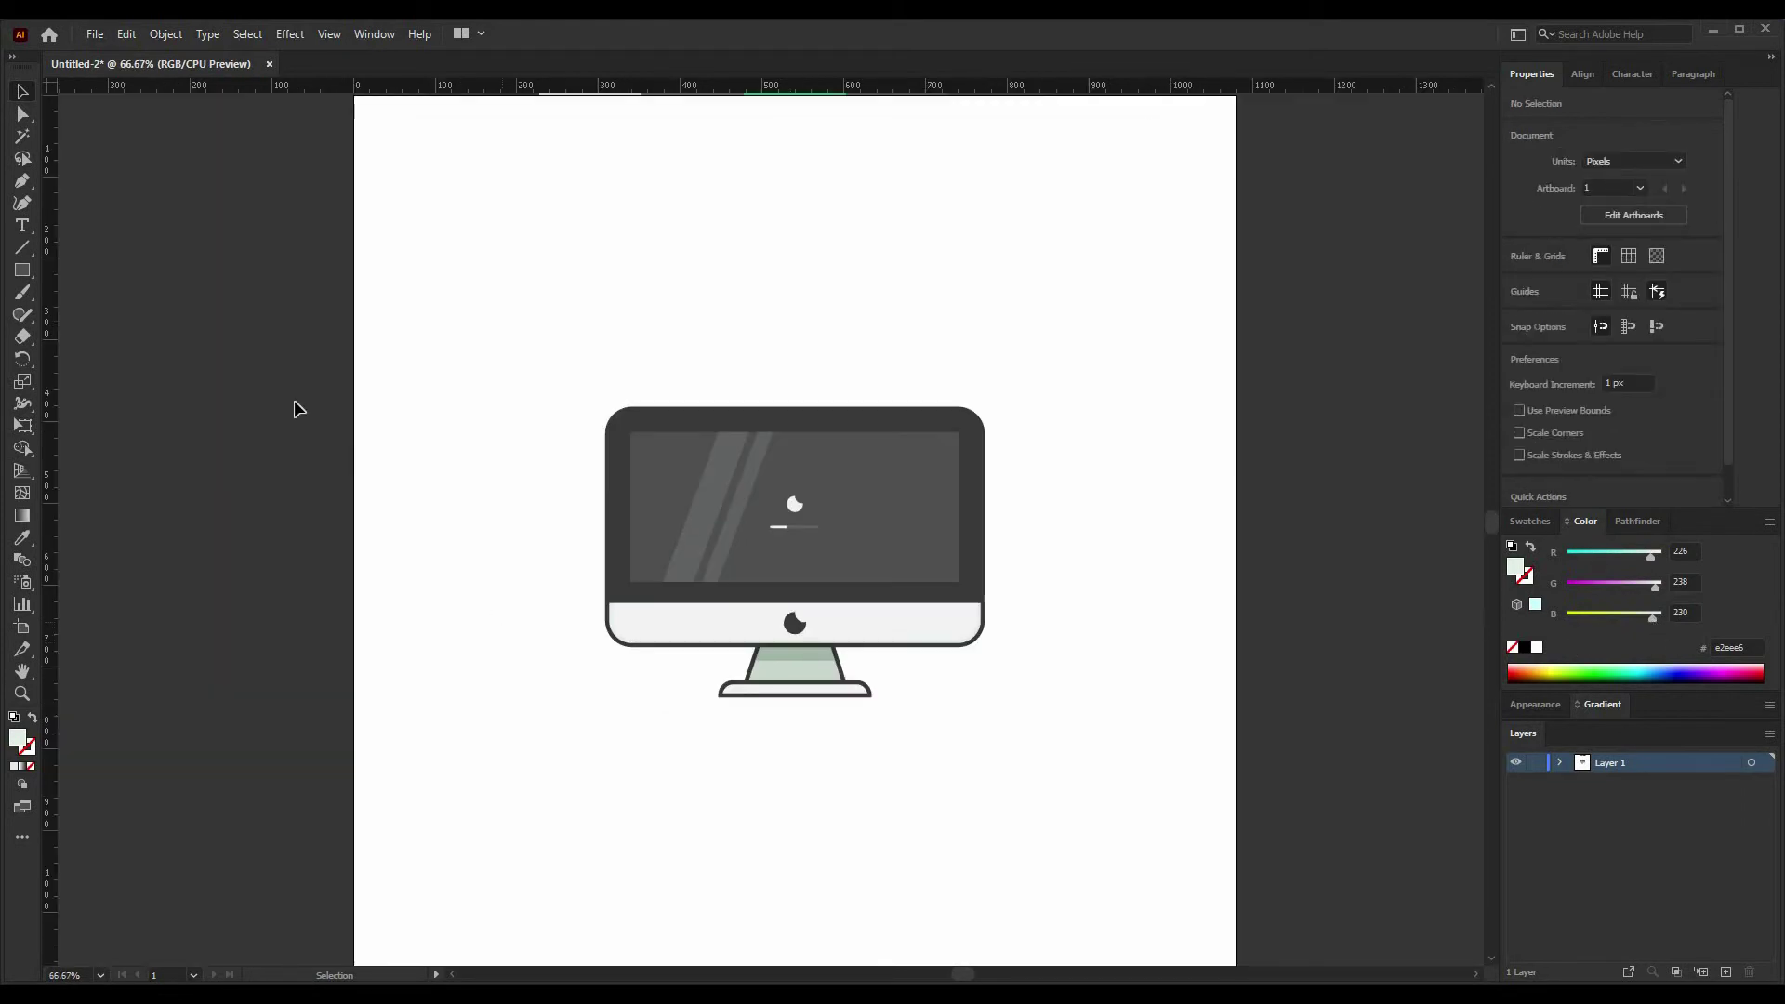
pyautogui.click(24, 274)
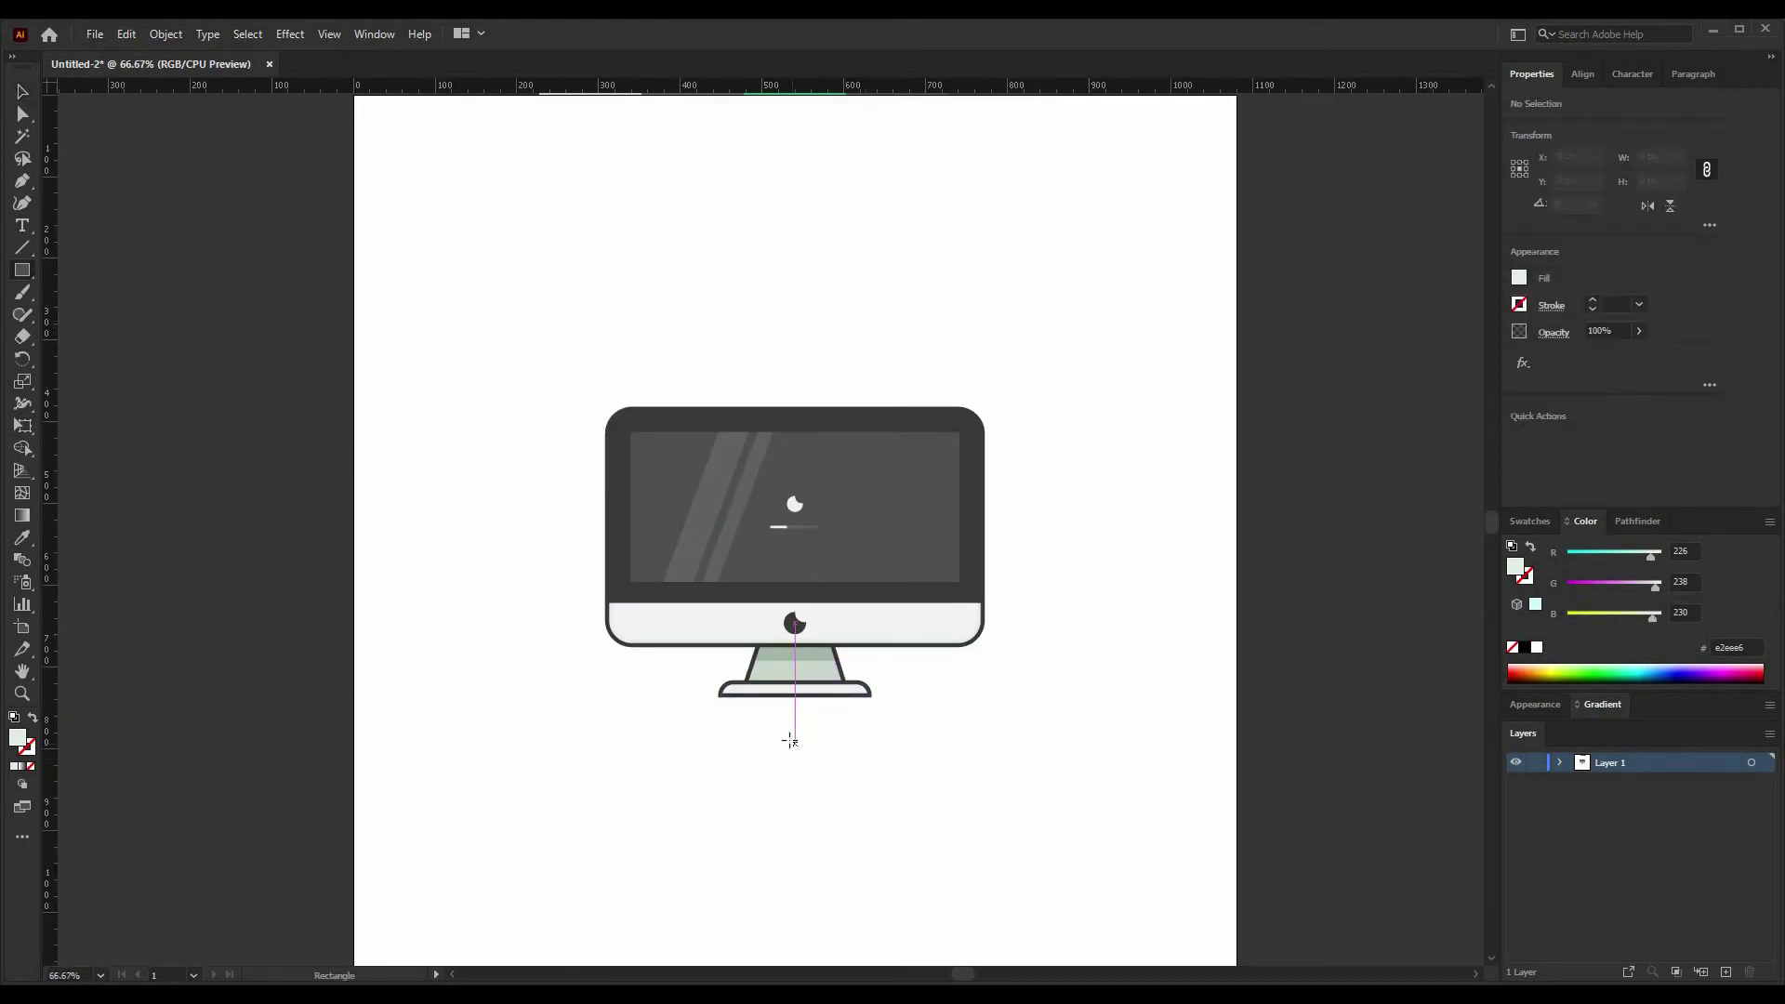
pyautogui.moveTo(794, 725); pyautogui.dragTo(928, 730)
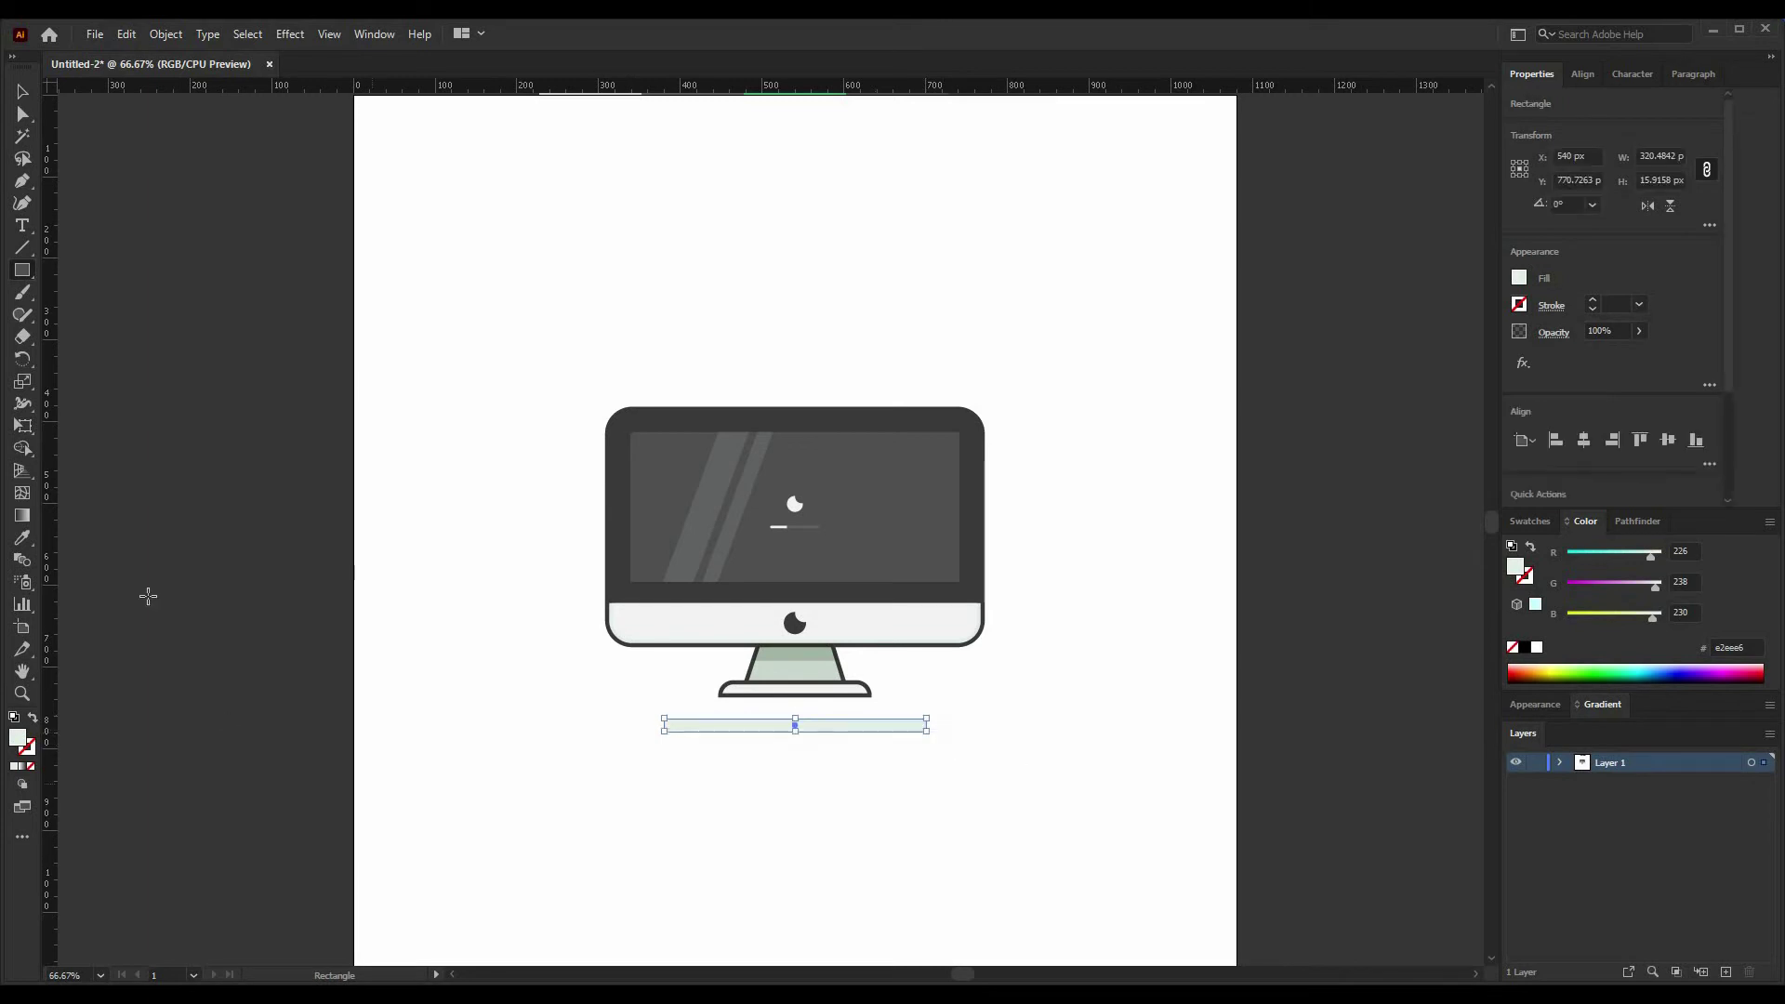
pyautogui.click(22, 544)
pyautogui.click(666, 610)
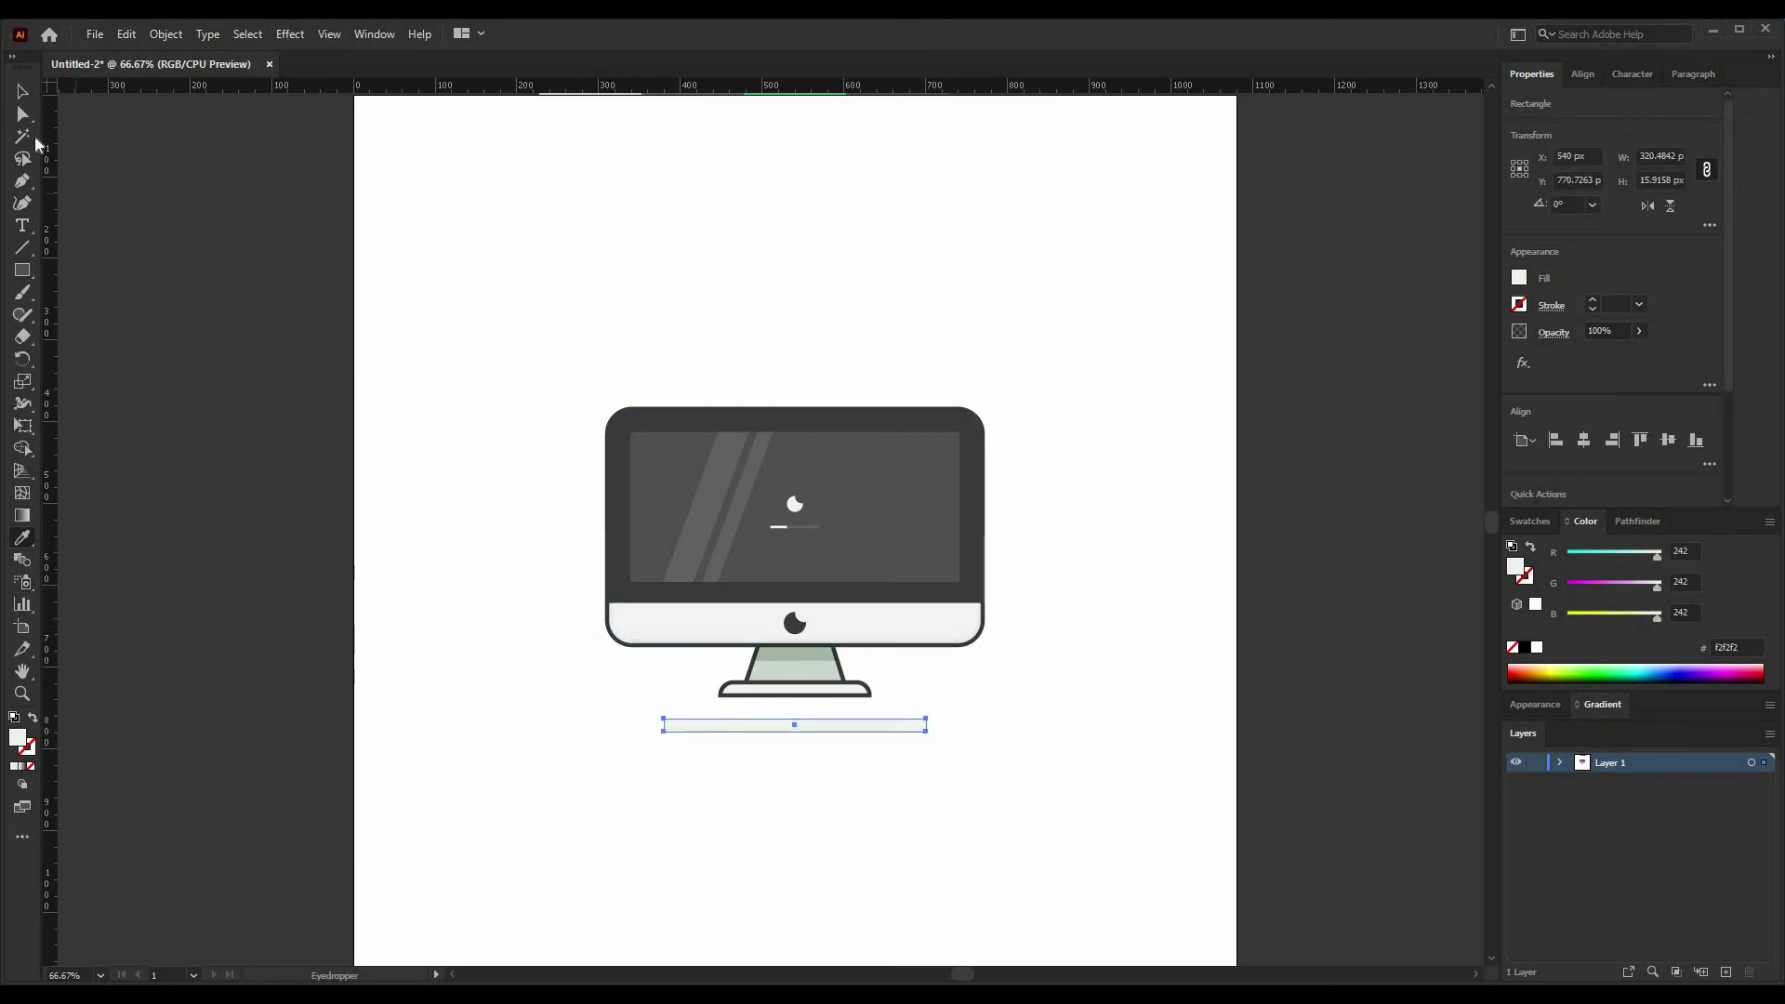
# Step: Round all corners of the rectangle below the stand fully so that it becomes a pill-shaped bar
pyautogui.press('v')
pyautogui.click(20, 113)
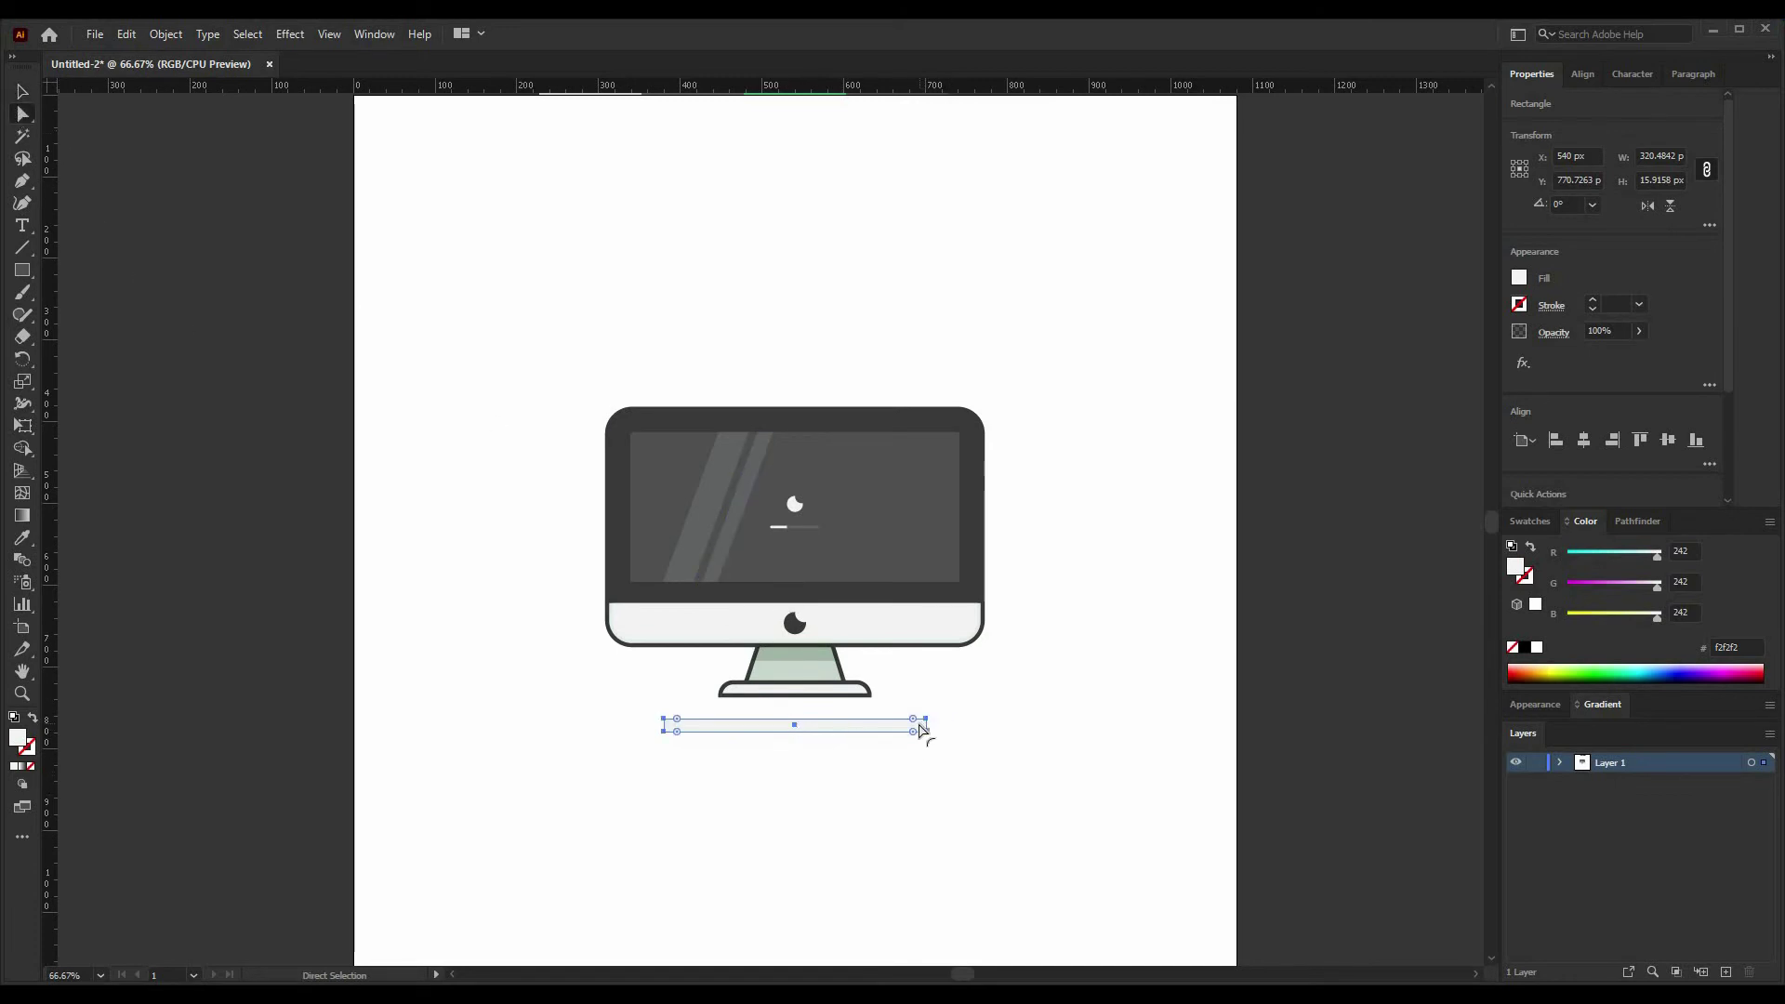
pyautogui.moveTo(878, 717); pyautogui.dragTo(858, 774)
pyautogui.click(745, 781)
# Step: Give the pill-shaped bar below the stand a 5 pt dark grey stroke
pyautogui.press('v')
pyautogui.click(765, 726)
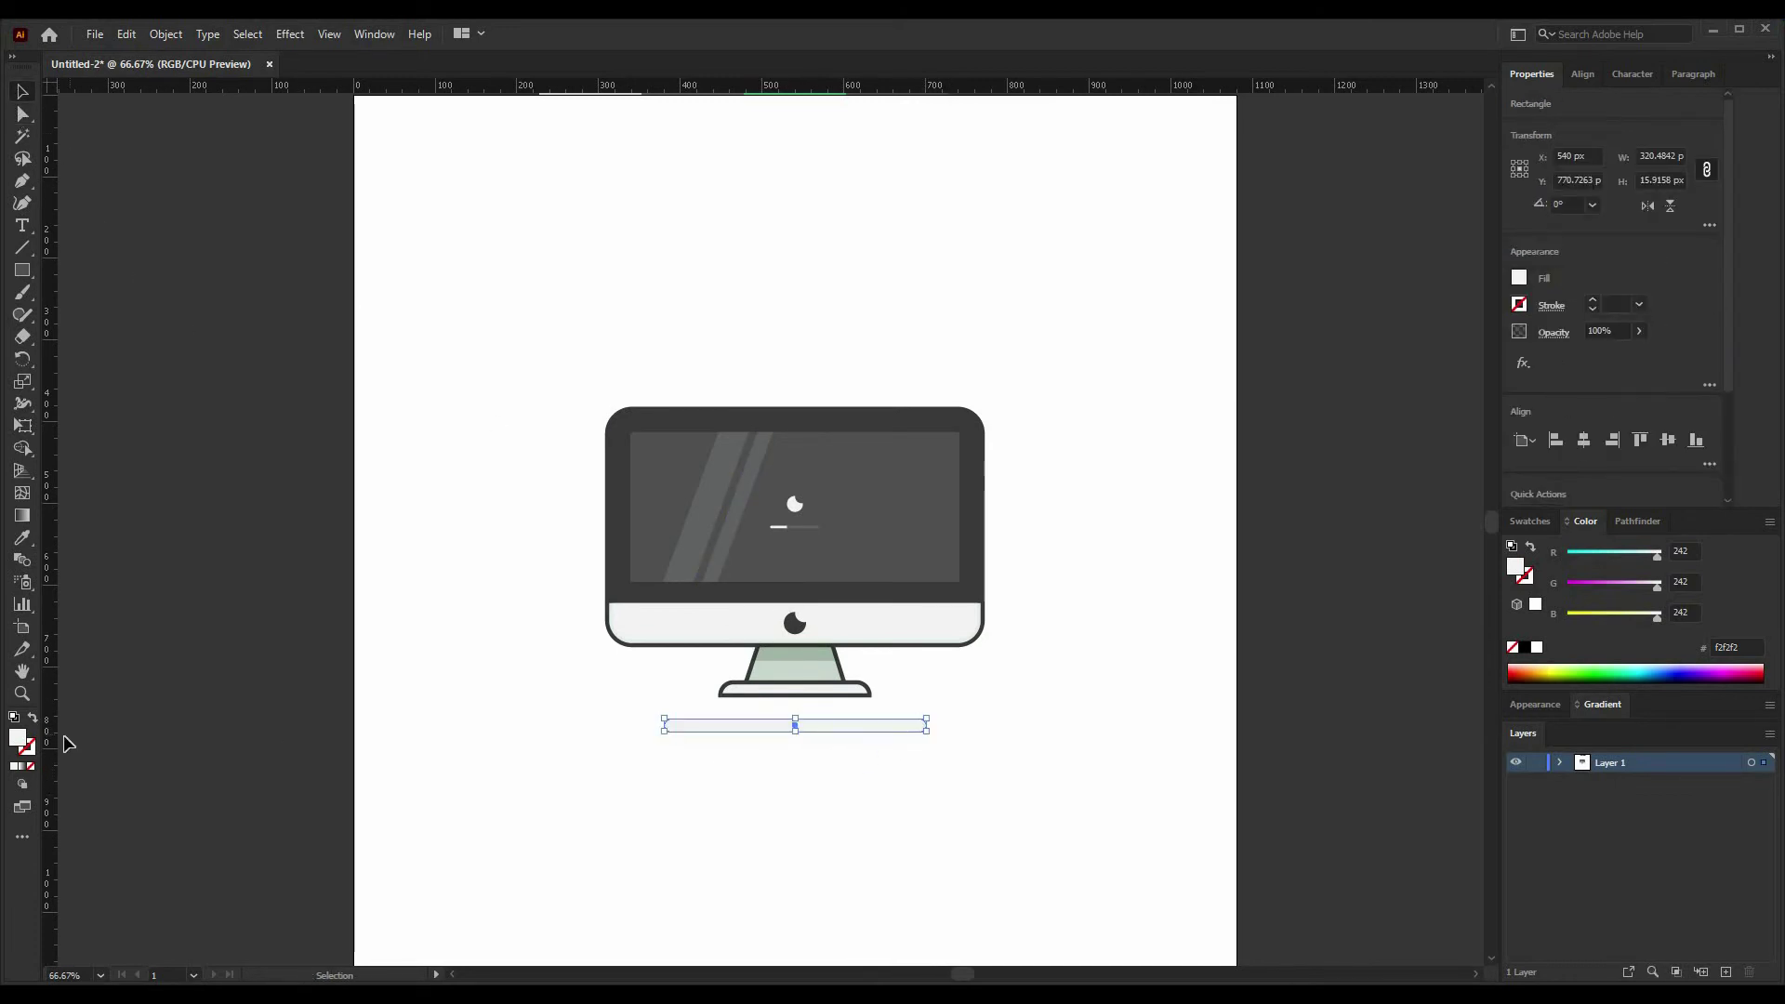
pyautogui.click(1593, 302)
pyautogui.click(1592, 301)
pyautogui.click(1592, 301)
pyautogui.click(1592, 301)
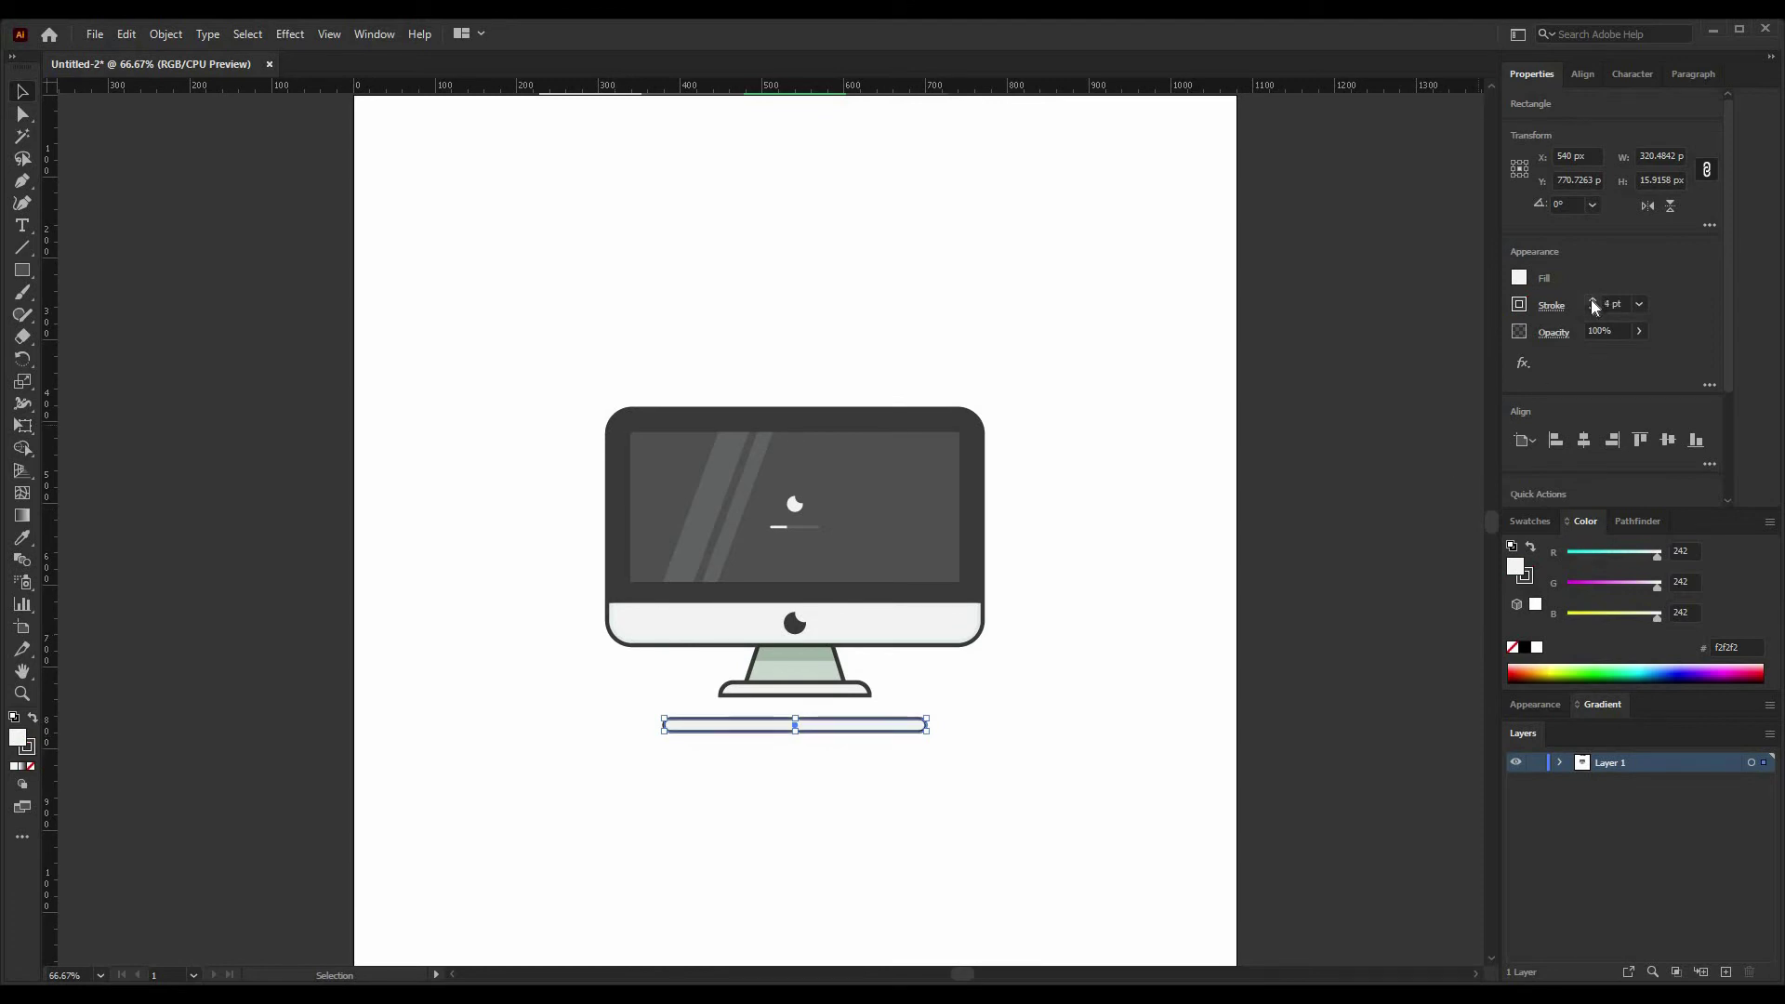
pyautogui.click(1592, 302)
pyautogui.click(779, 863)
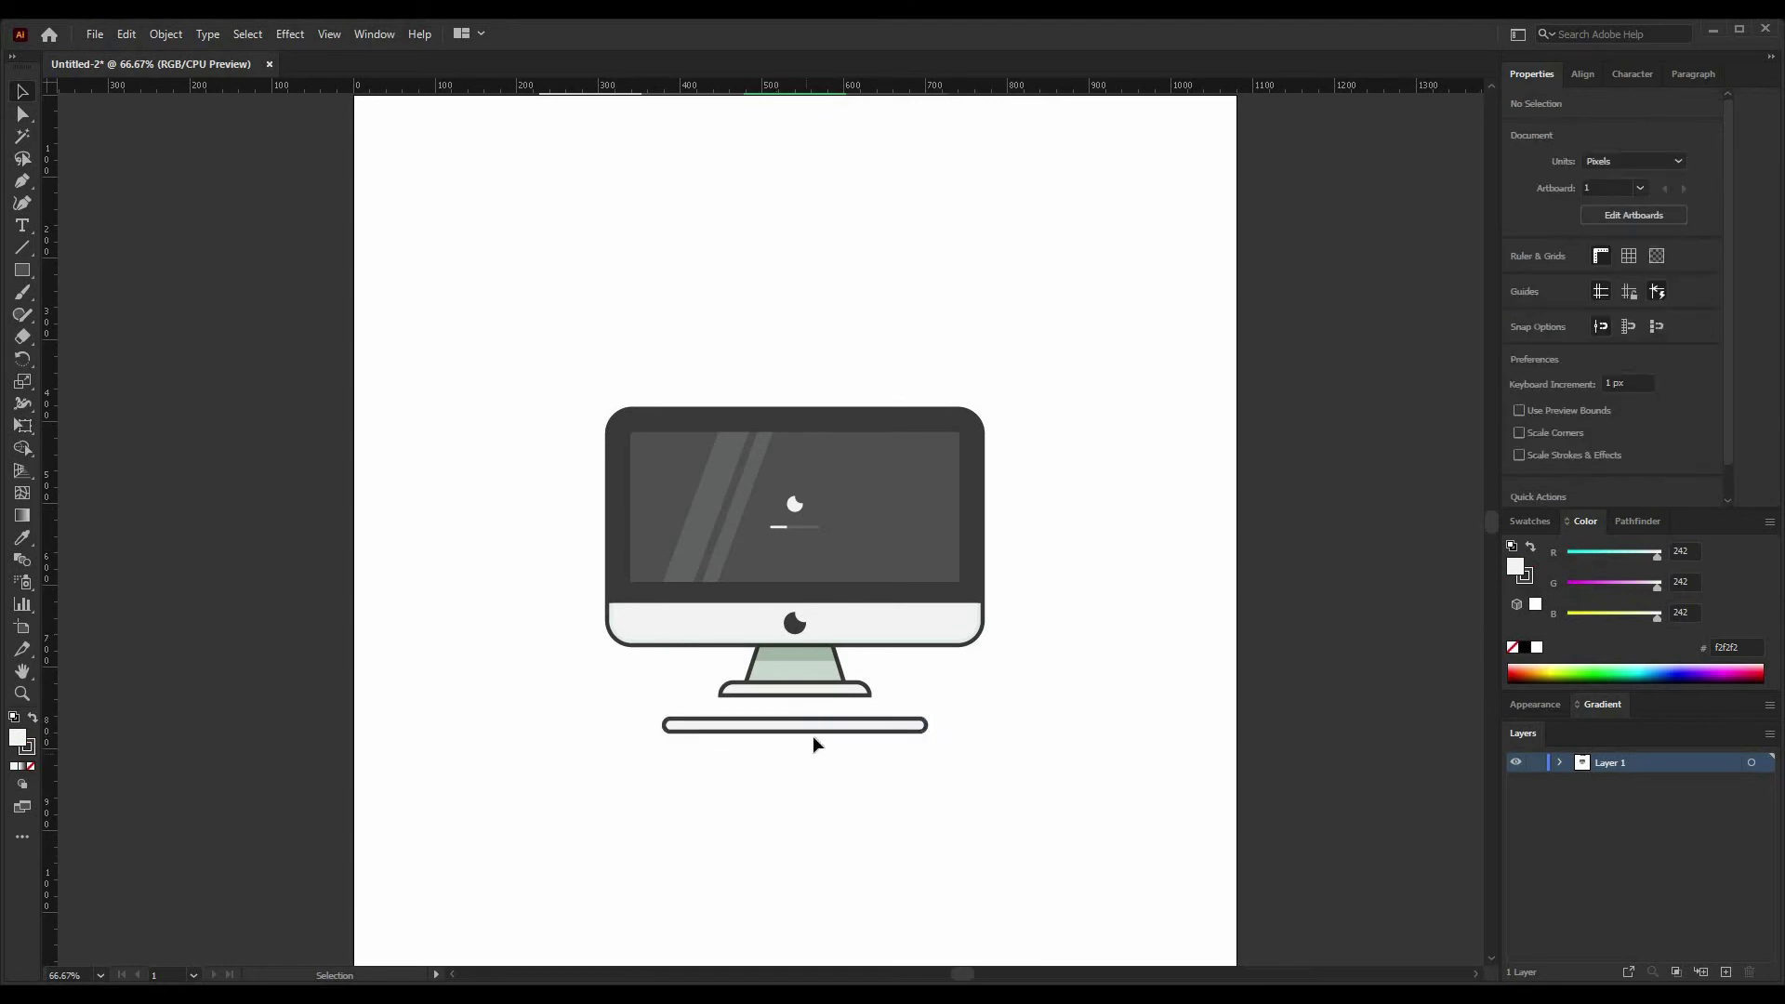
# Step: Move the pill-shaped bar down about 10 px, away from the stand
pyautogui.click(819, 732)
pyautogui.press('Down')
pyautogui.press('Down')
pyautogui.press('Down')
pyautogui.press('Down')
pyautogui.press('Down')
pyautogui.press('Down')
pyautogui.press('Down')
pyautogui.press('Down')
pyautogui.press('Down')
pyautogui.press('Down')
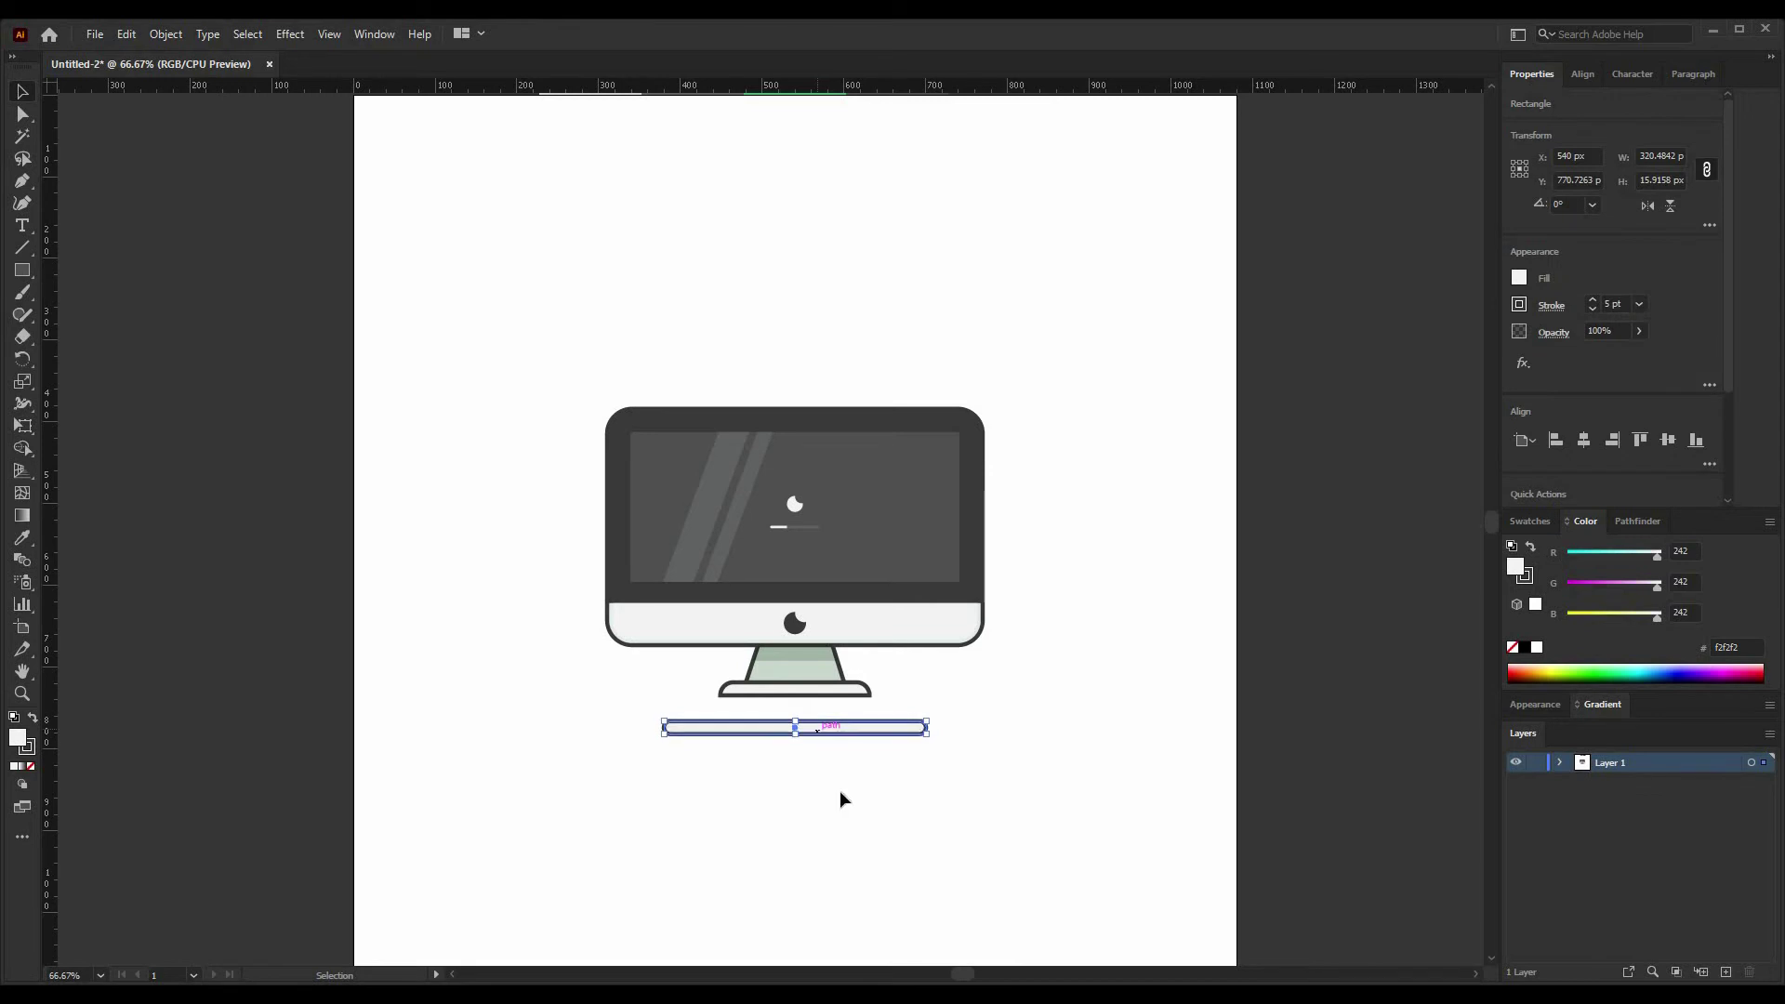
pyautogui.click(848, 841)
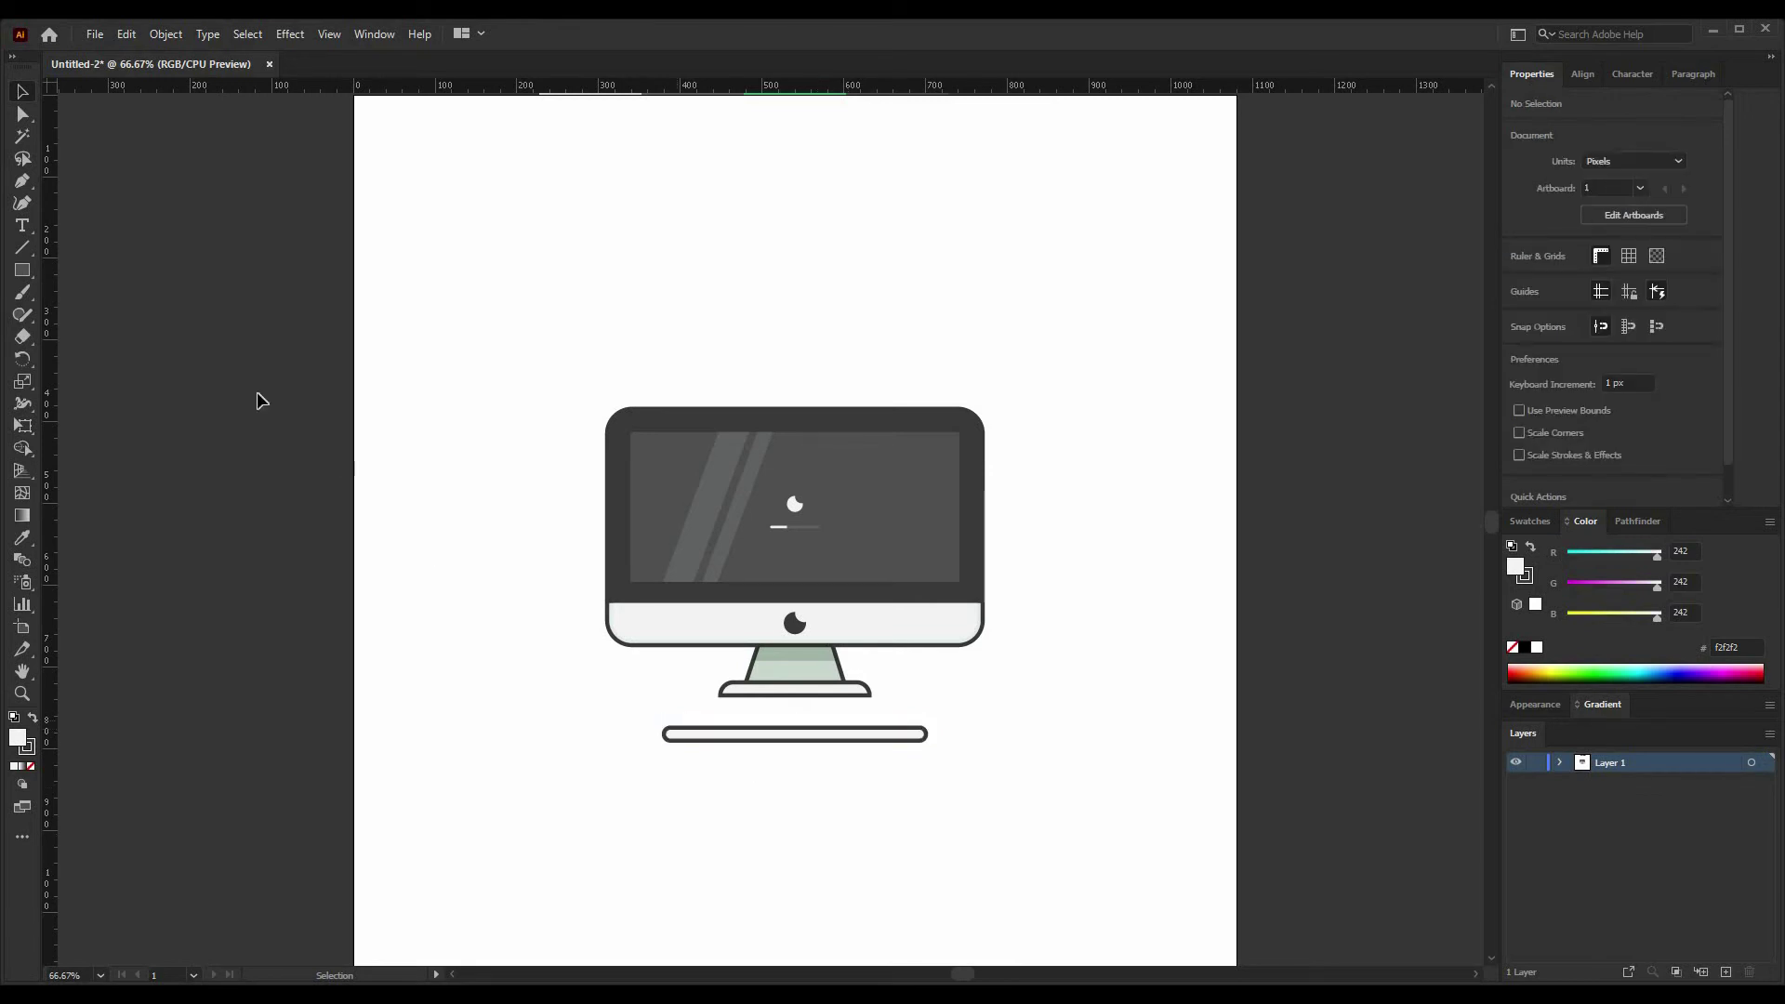
# Step: Draw a small rectangle about 31 by 10 px below the pill-shaped bar with a dark grey fill and no stroke
pyautogui.click(23, 273)
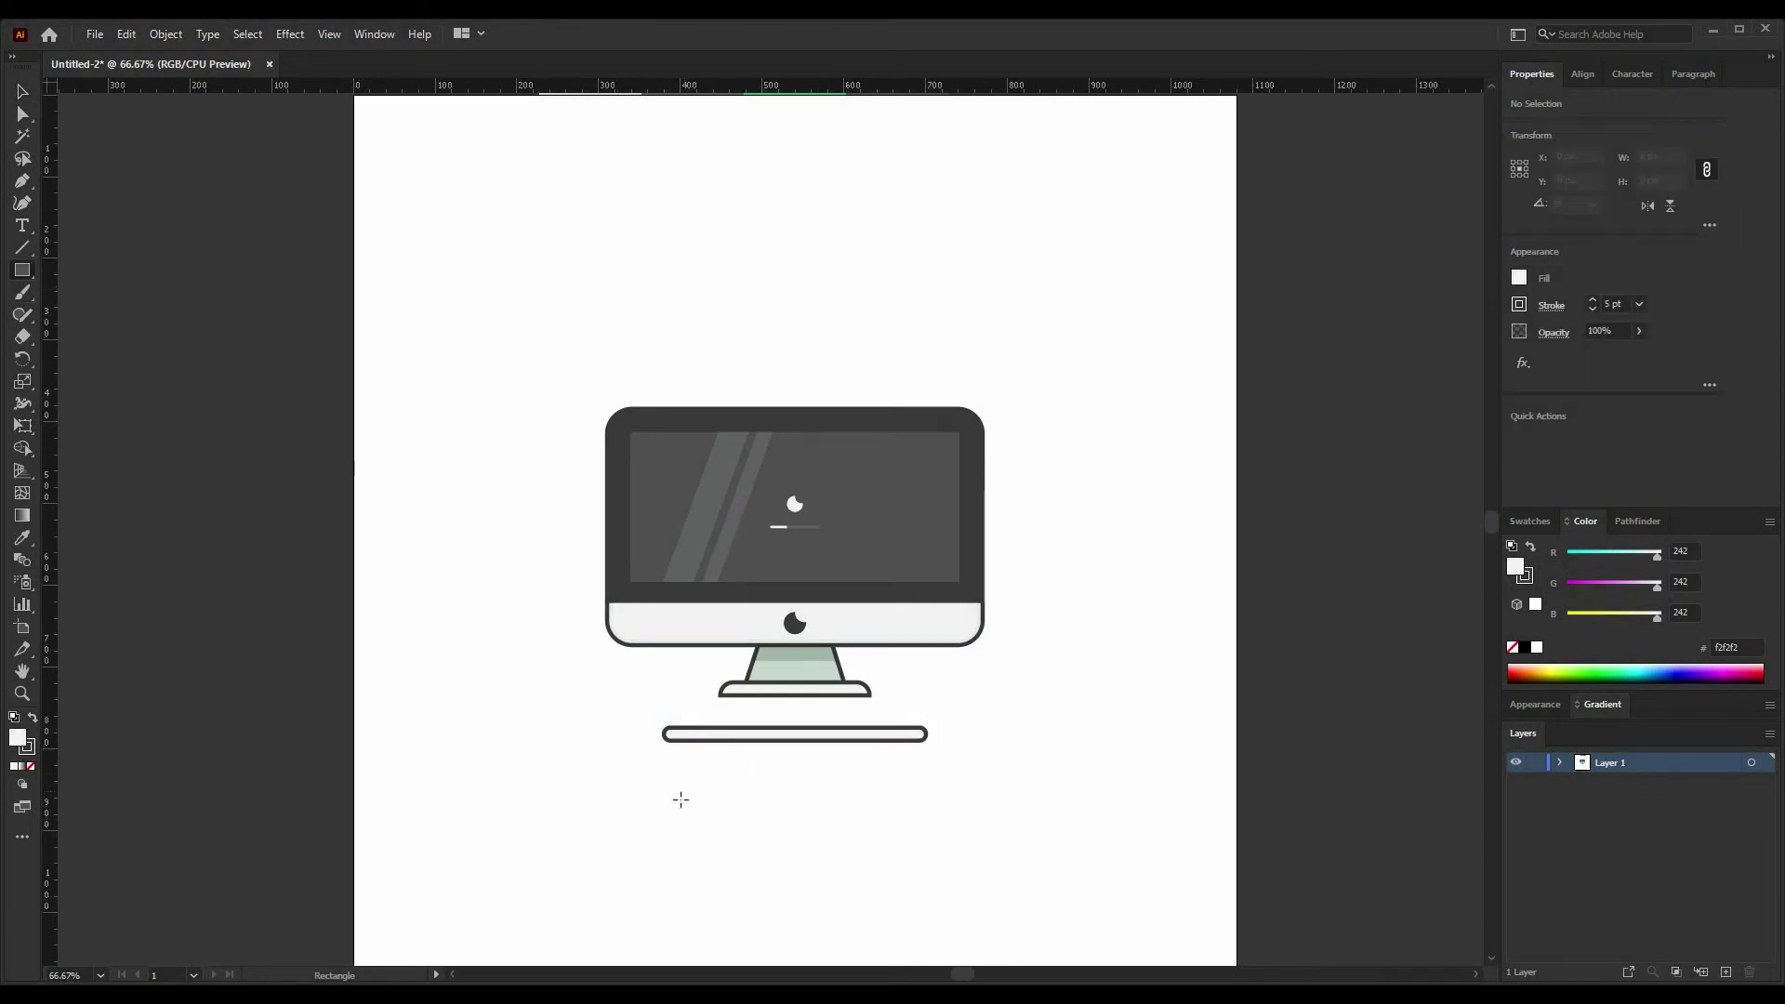
pyautogui.moveTo(681, 799); pyautogui.dragTo(701, 807)
pyautogui.click(32, 719)
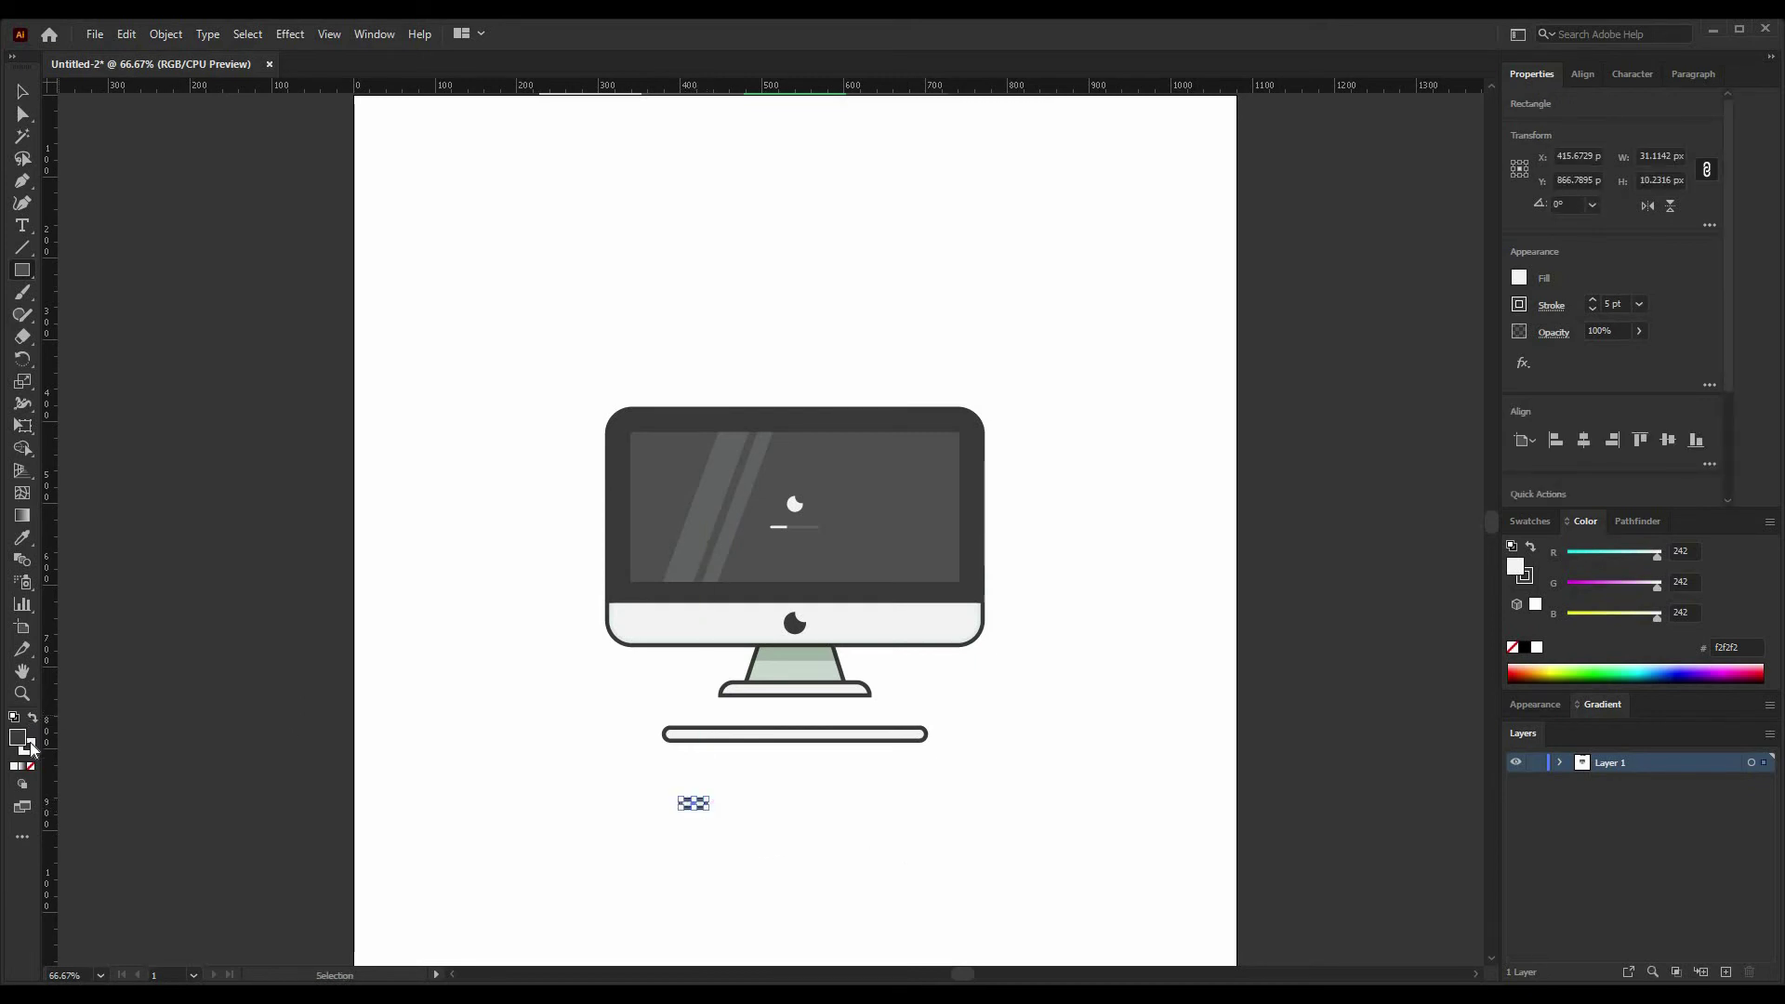
pyautogui.click(30, 749)
pyautogui.click(31, 767)
# Step: Narrow the small dark rectangle to about 22 px wide and round its two upper corners to form a key
pyautogui.click(23, 114)
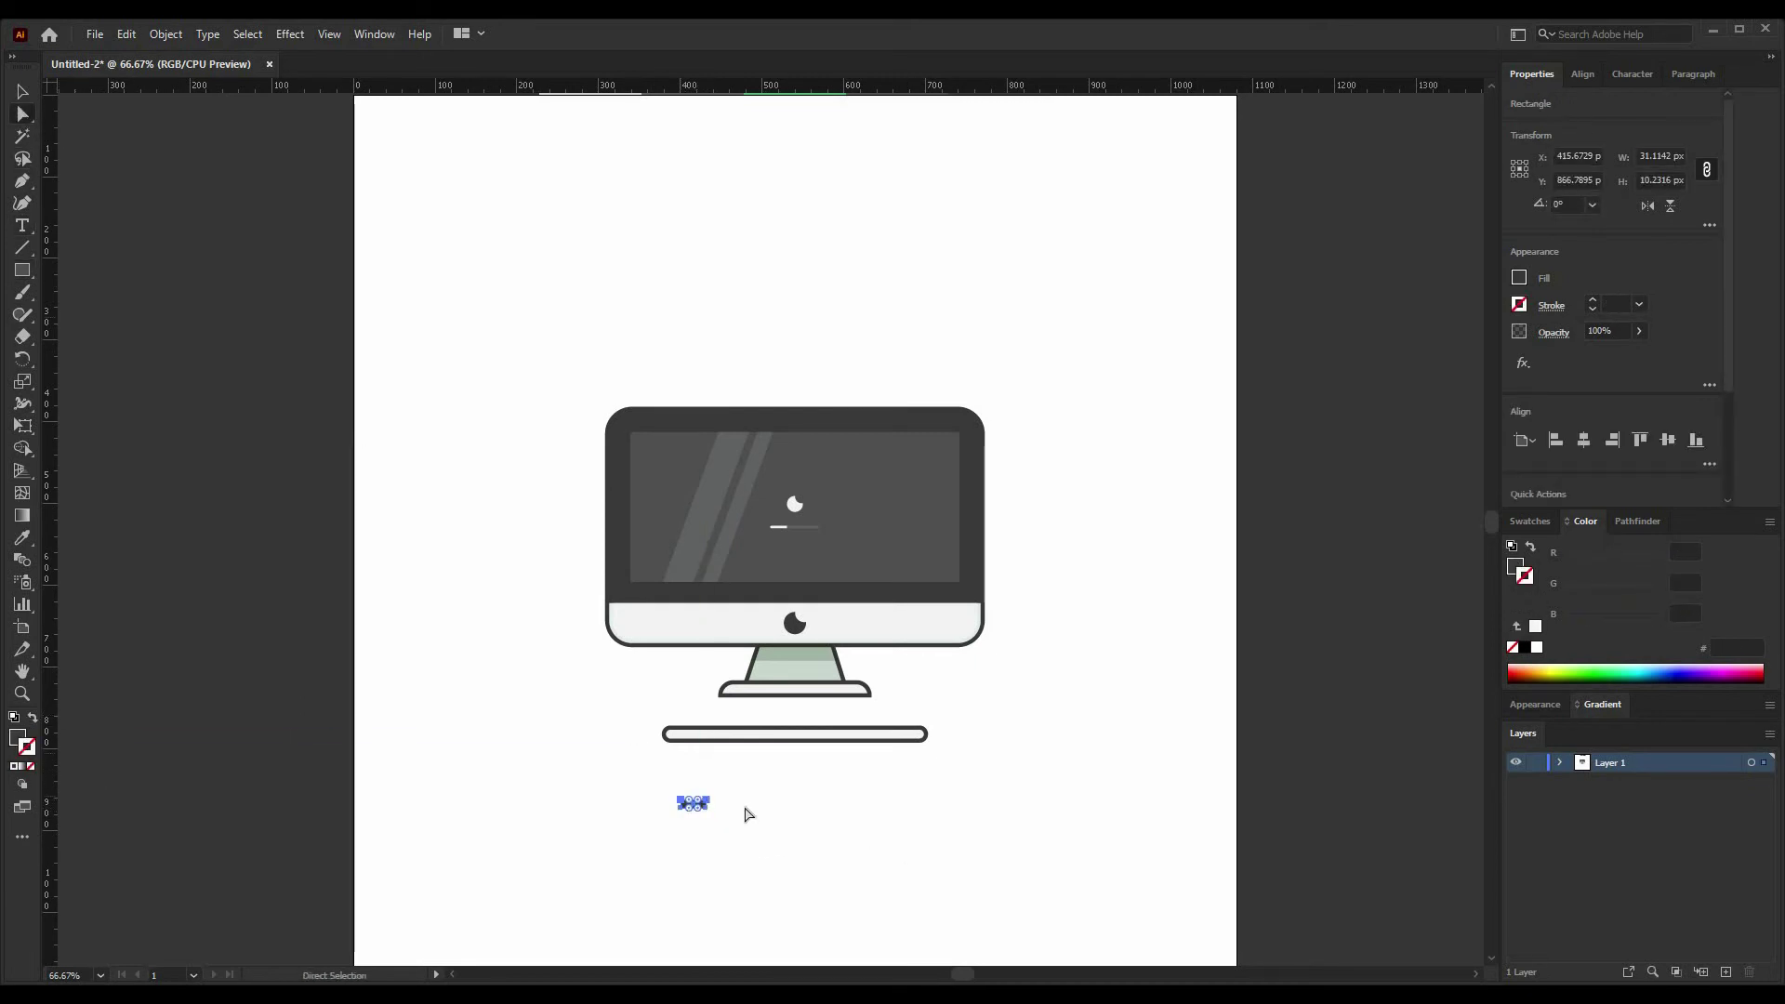
pyautogui.click(741, 812)
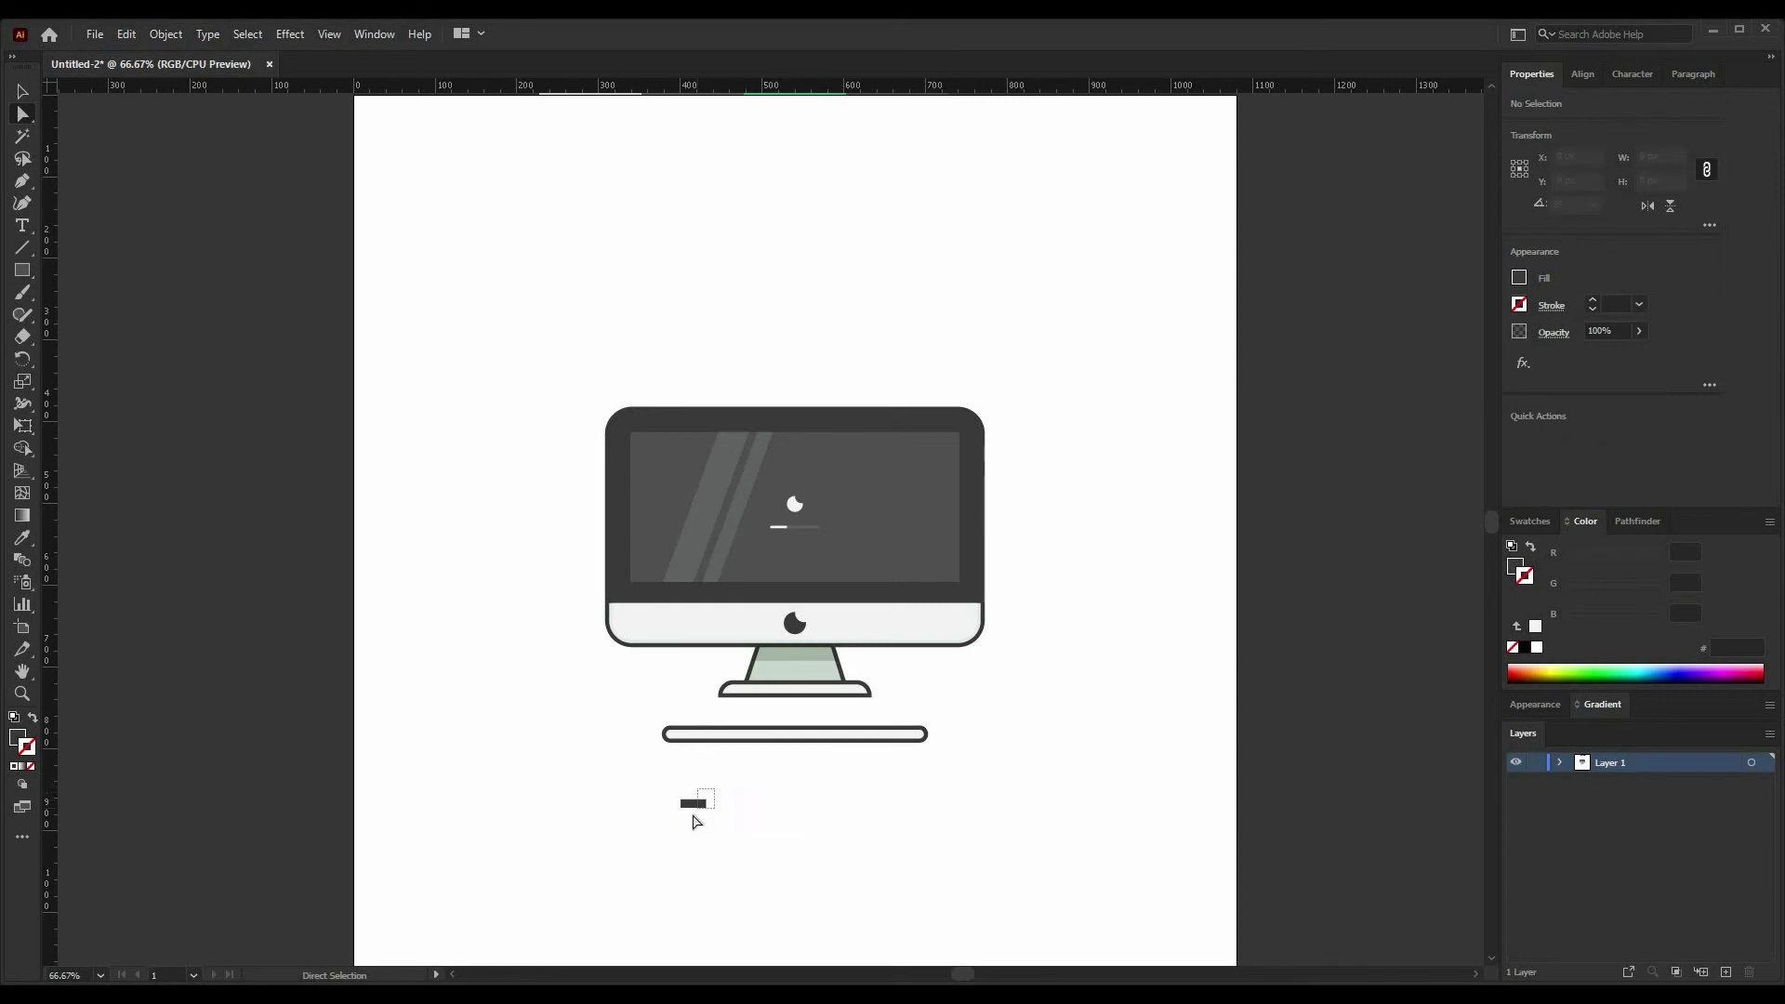
pyautogui.moveTo(692, 815); pyautogui.dragTo(697, 779)
pyautogui.scroll(3, 690, 821)
pyautogui.click(741, 761)
pyautogui.scroll(-2, 742, 761)
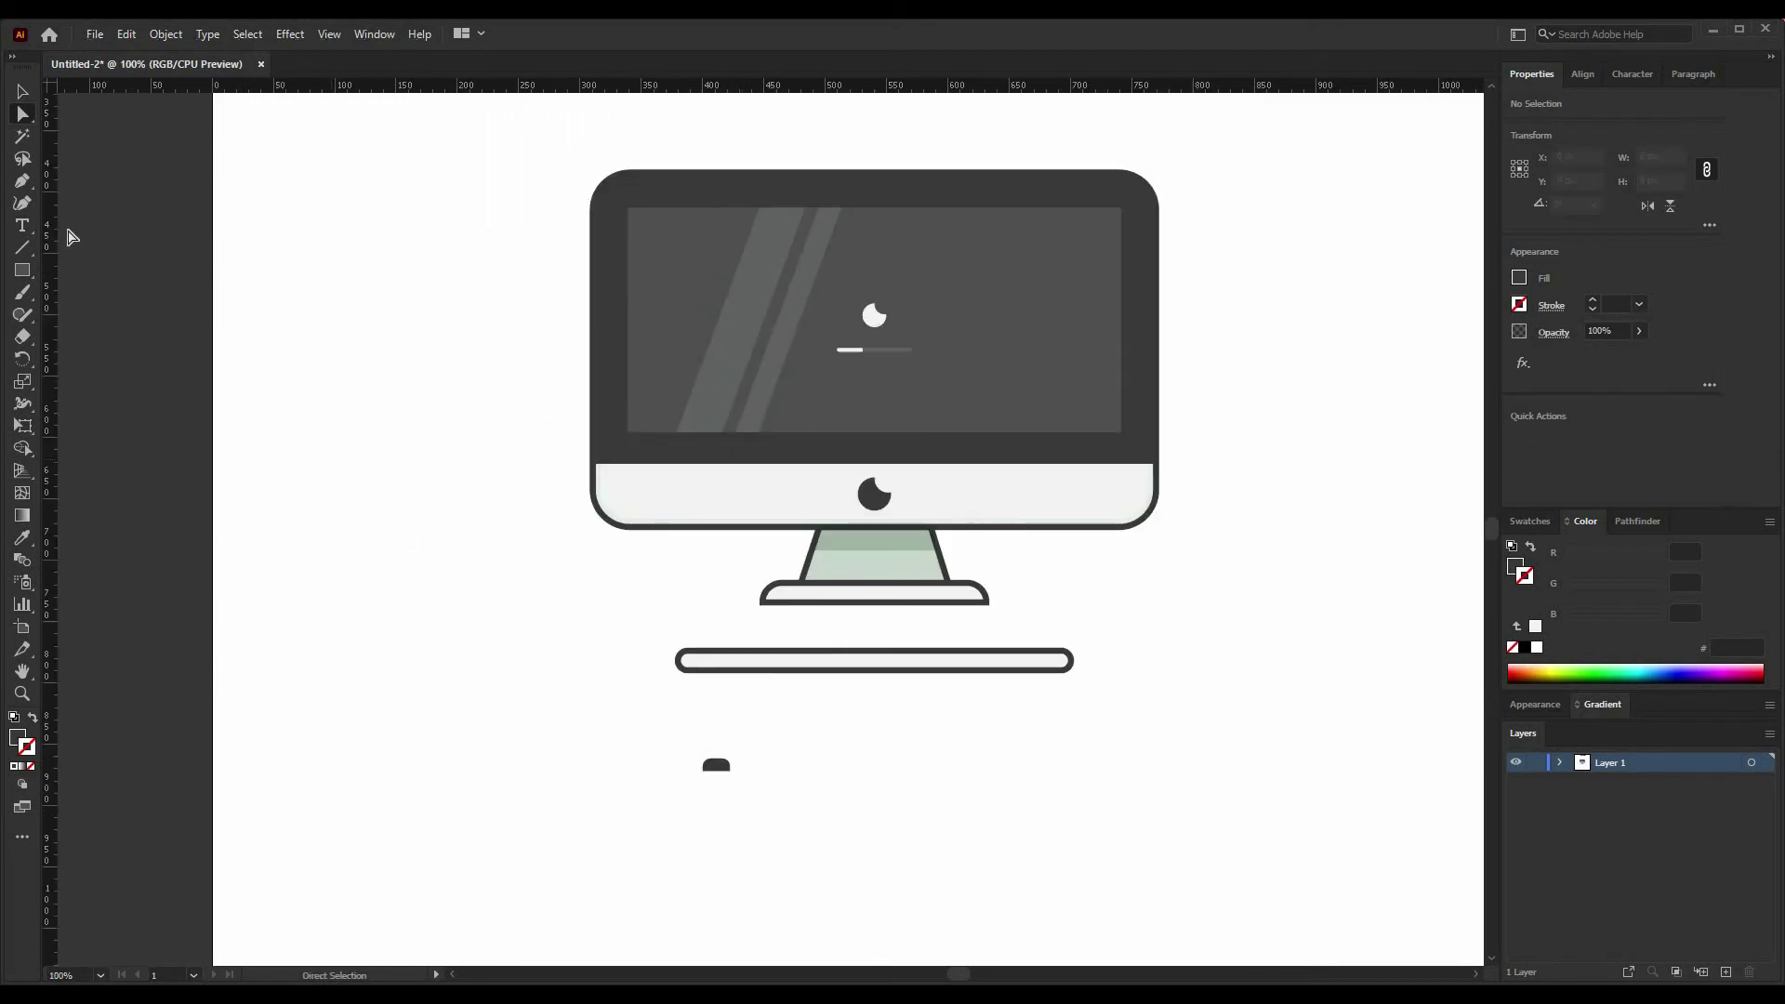
# Step: Duplicate the key to the right at about 27 px spacing to make a row of four keys
pyautogui.click(22, 91)
pyautogui.click(716, 764)
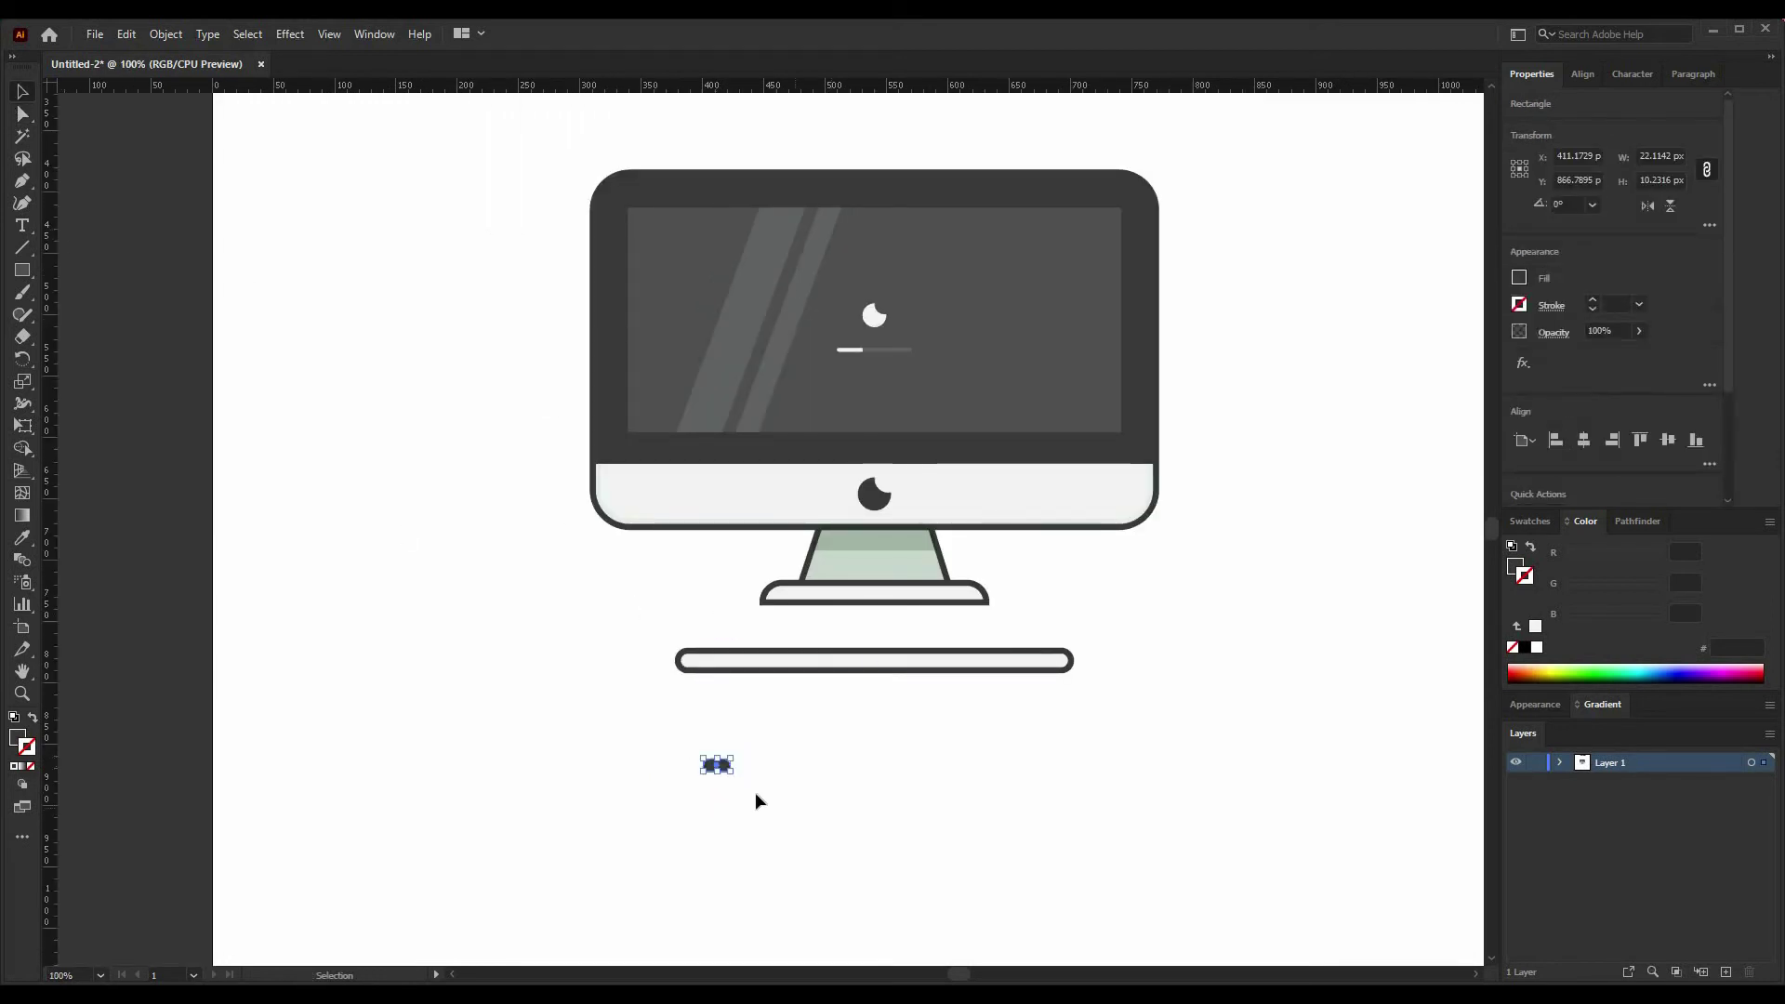
pyautogui.moveTo(732, 768); pyautogui.dragTo(809, 829)
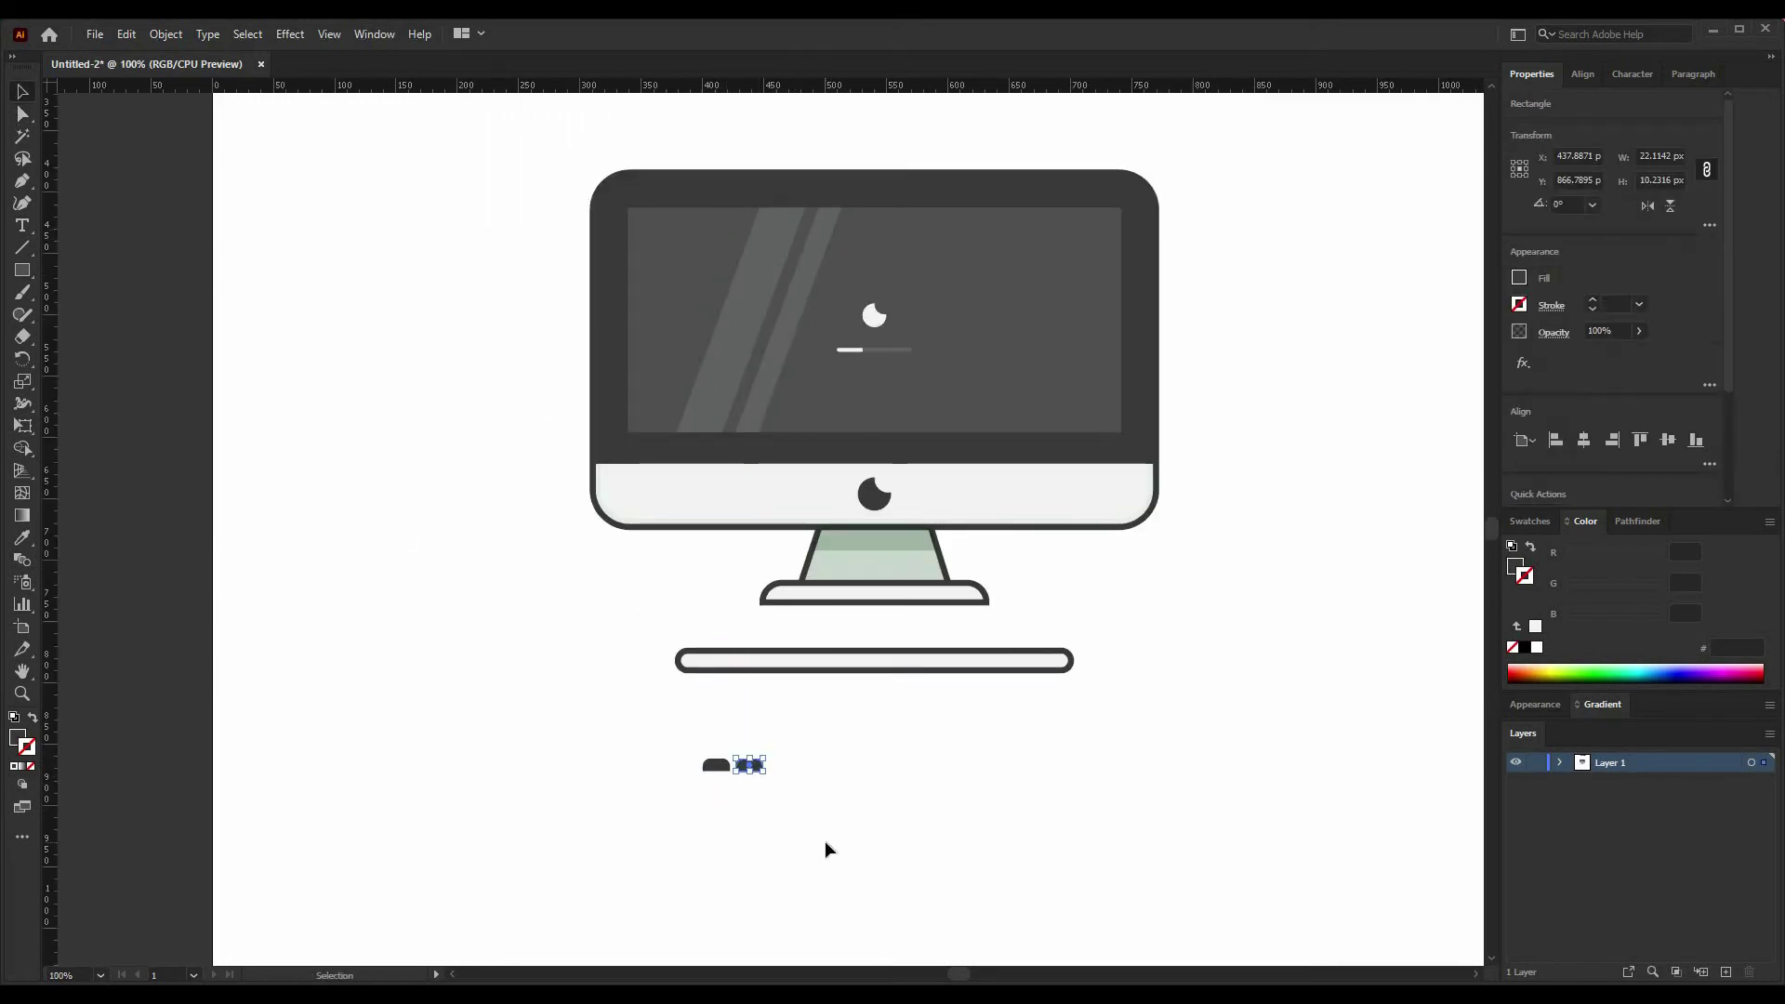
pyautogui.hotkey('ctrl', 'd')
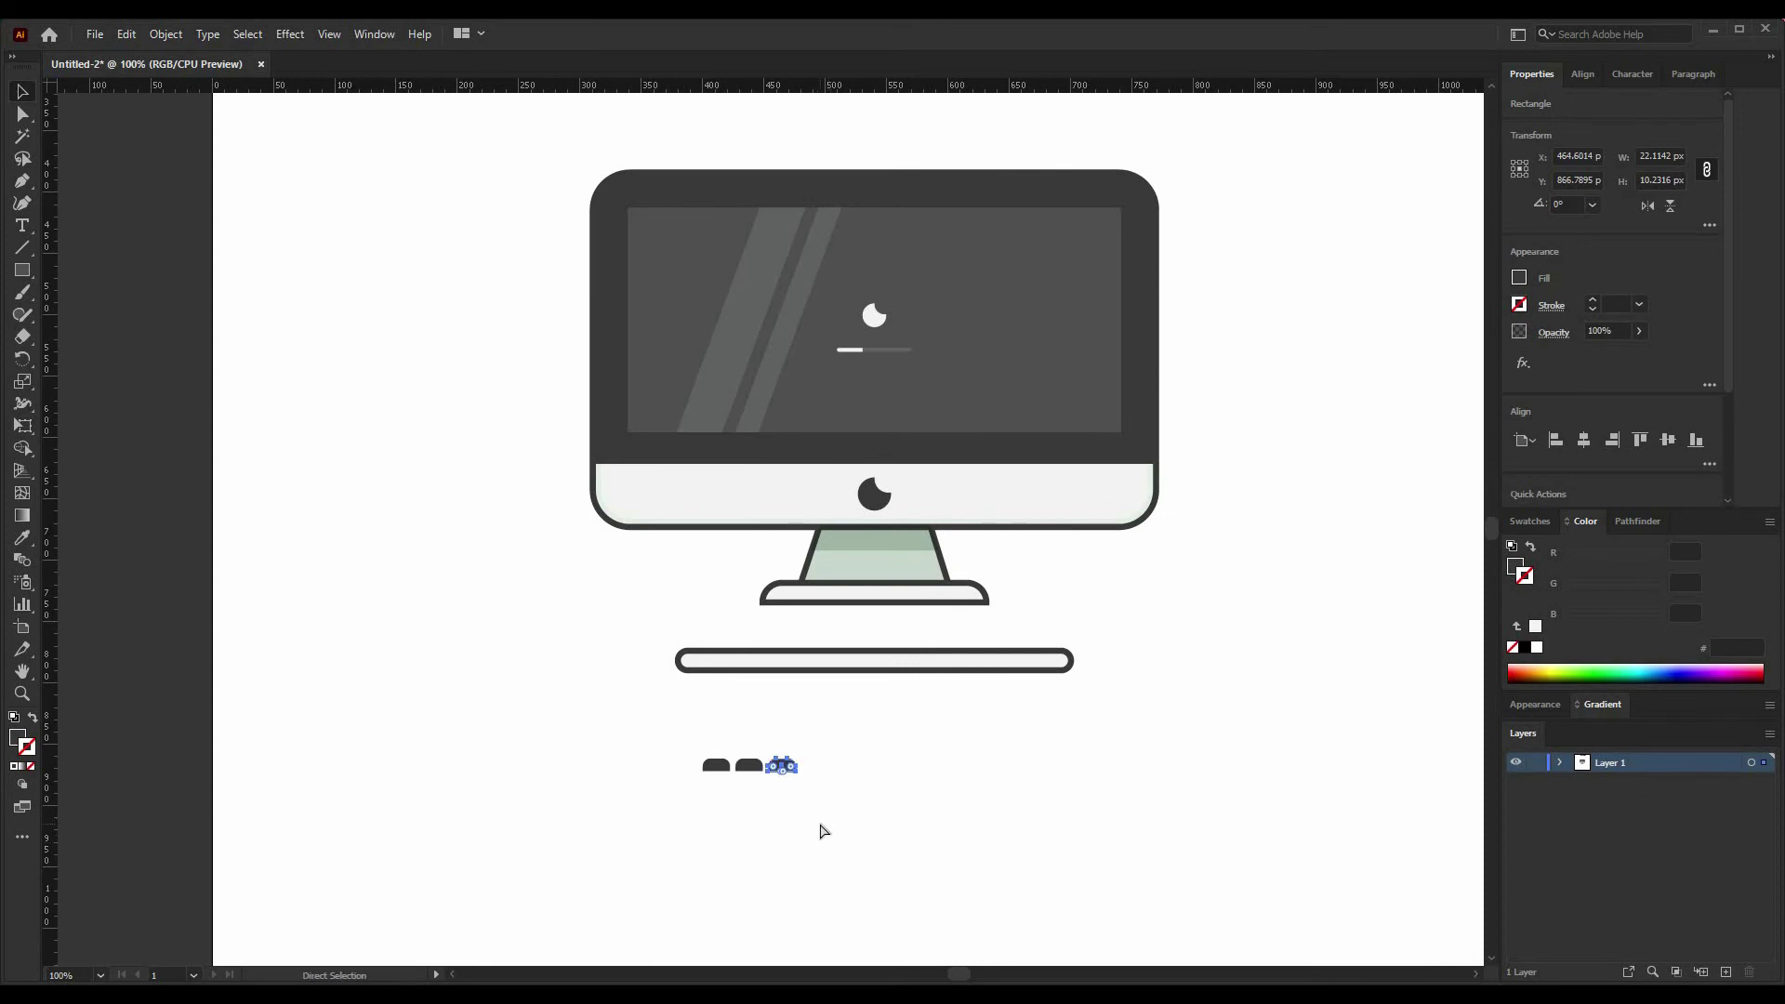
pyautogui.hotkey('ctrl', 'd')
pyautogui.click(824, 789)
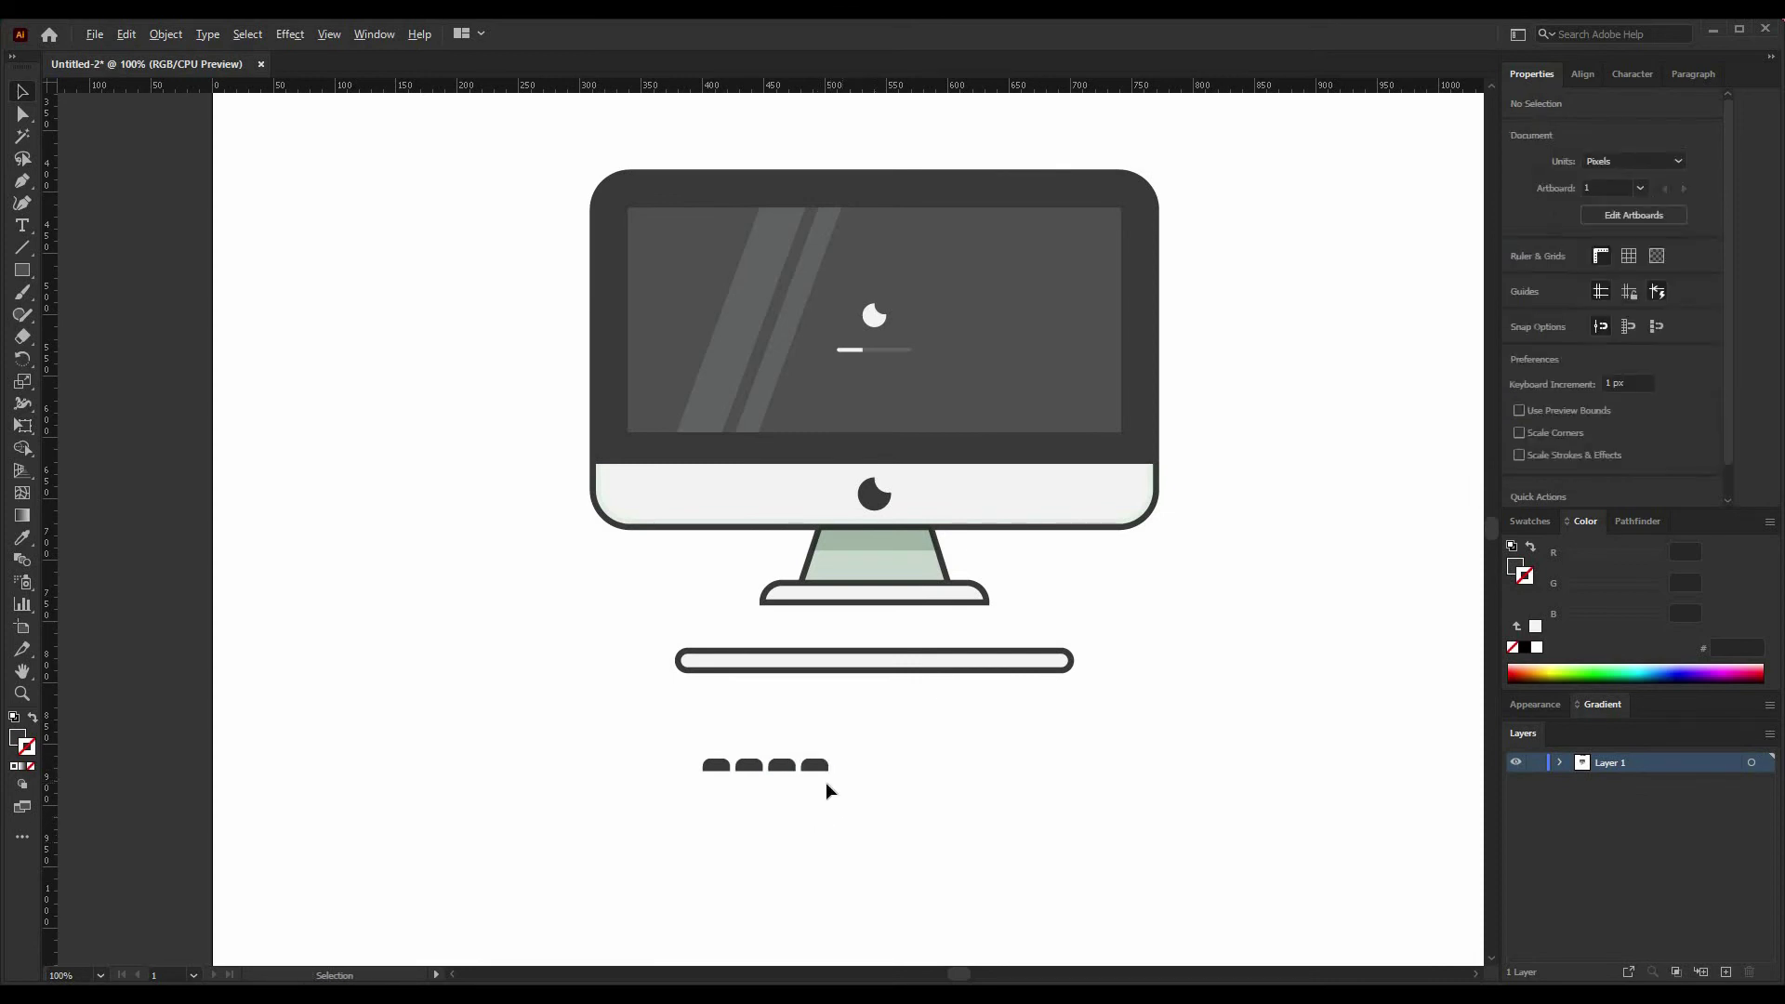
# Step: Lengthen the last key to the right by about 125 px to form the space bar
pyautogui.keyDown('alt'); pyautogui.scroll(1, 824, 789); pyautogui.keyUp('alt')
pyautogui.click(806, 756)
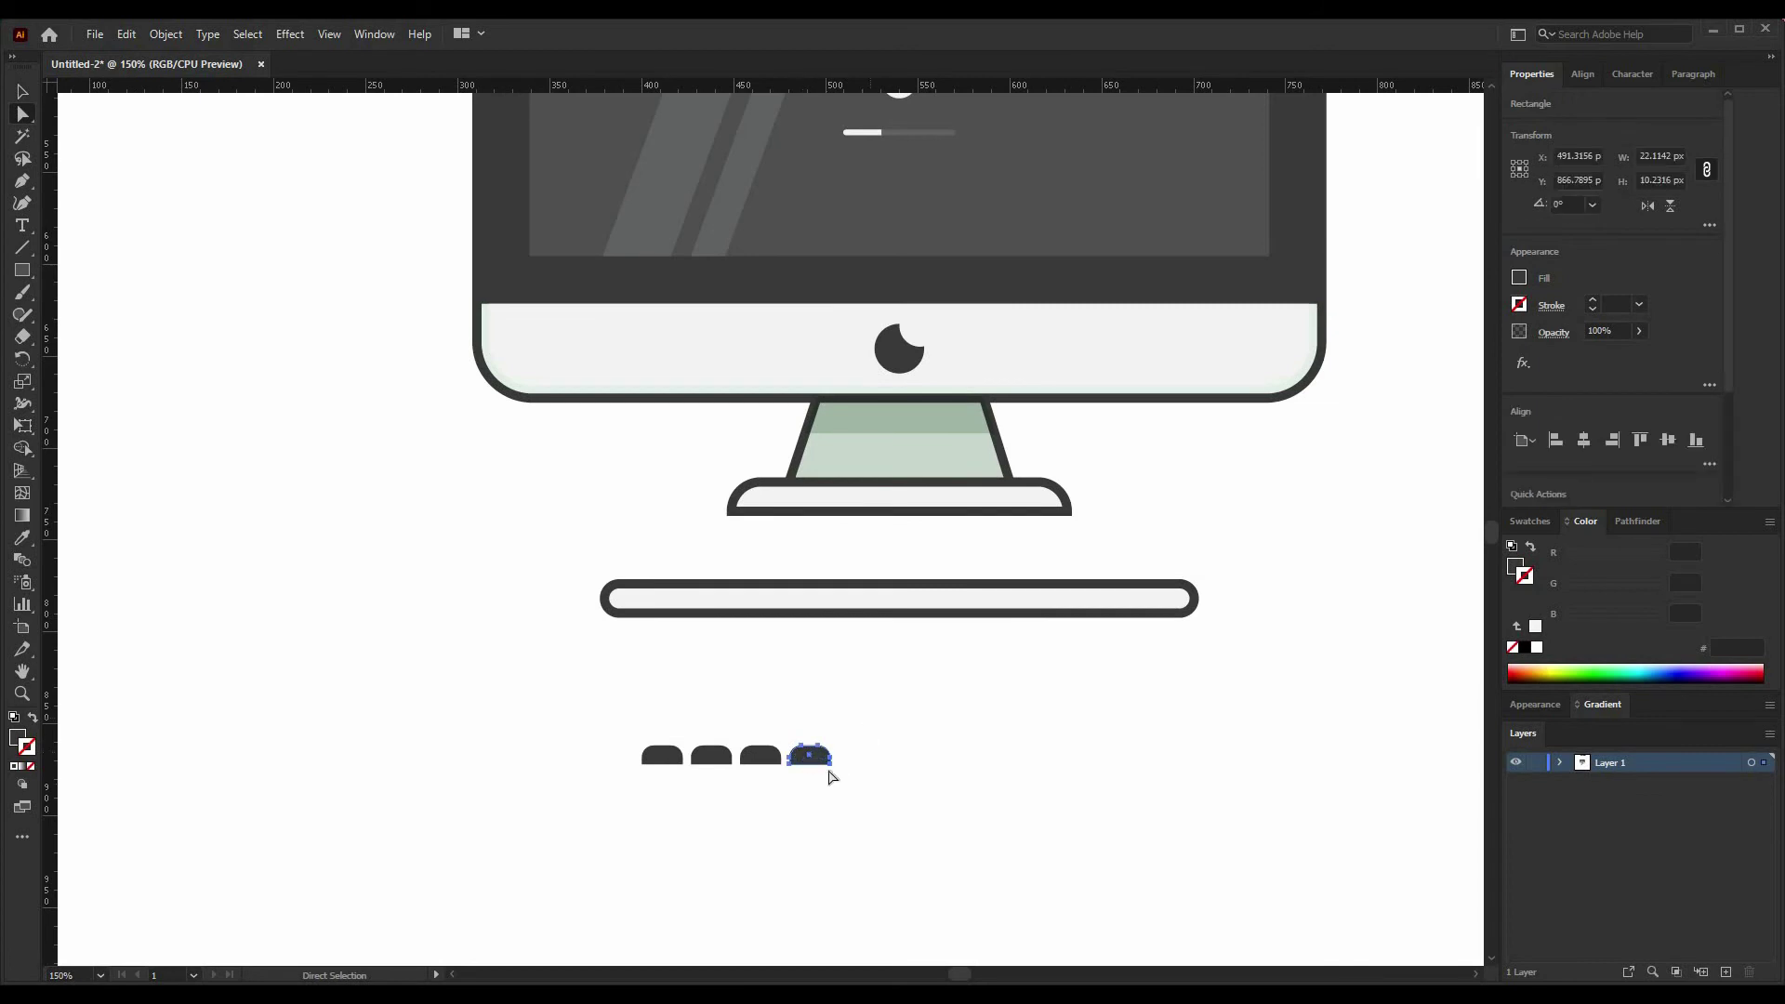
pyautogui.moveTo(870, 719); pyautogui.dragTo(1050, 749)
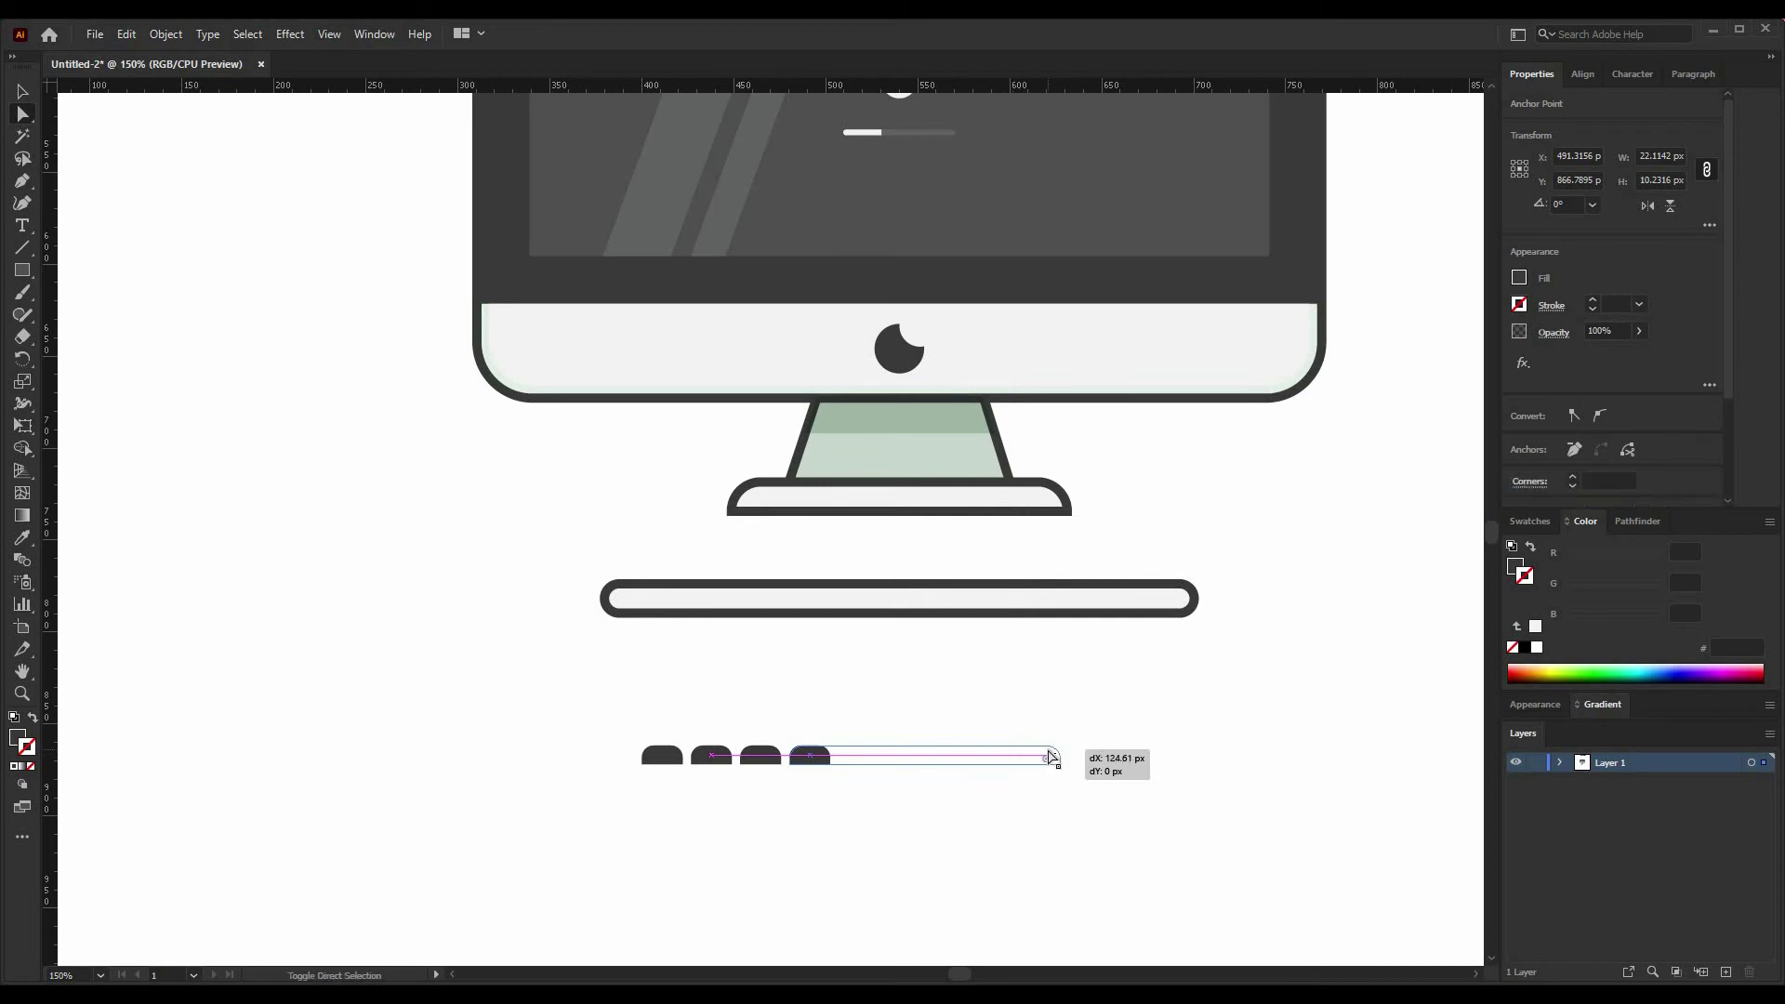
pyautogui.click(937, 825)
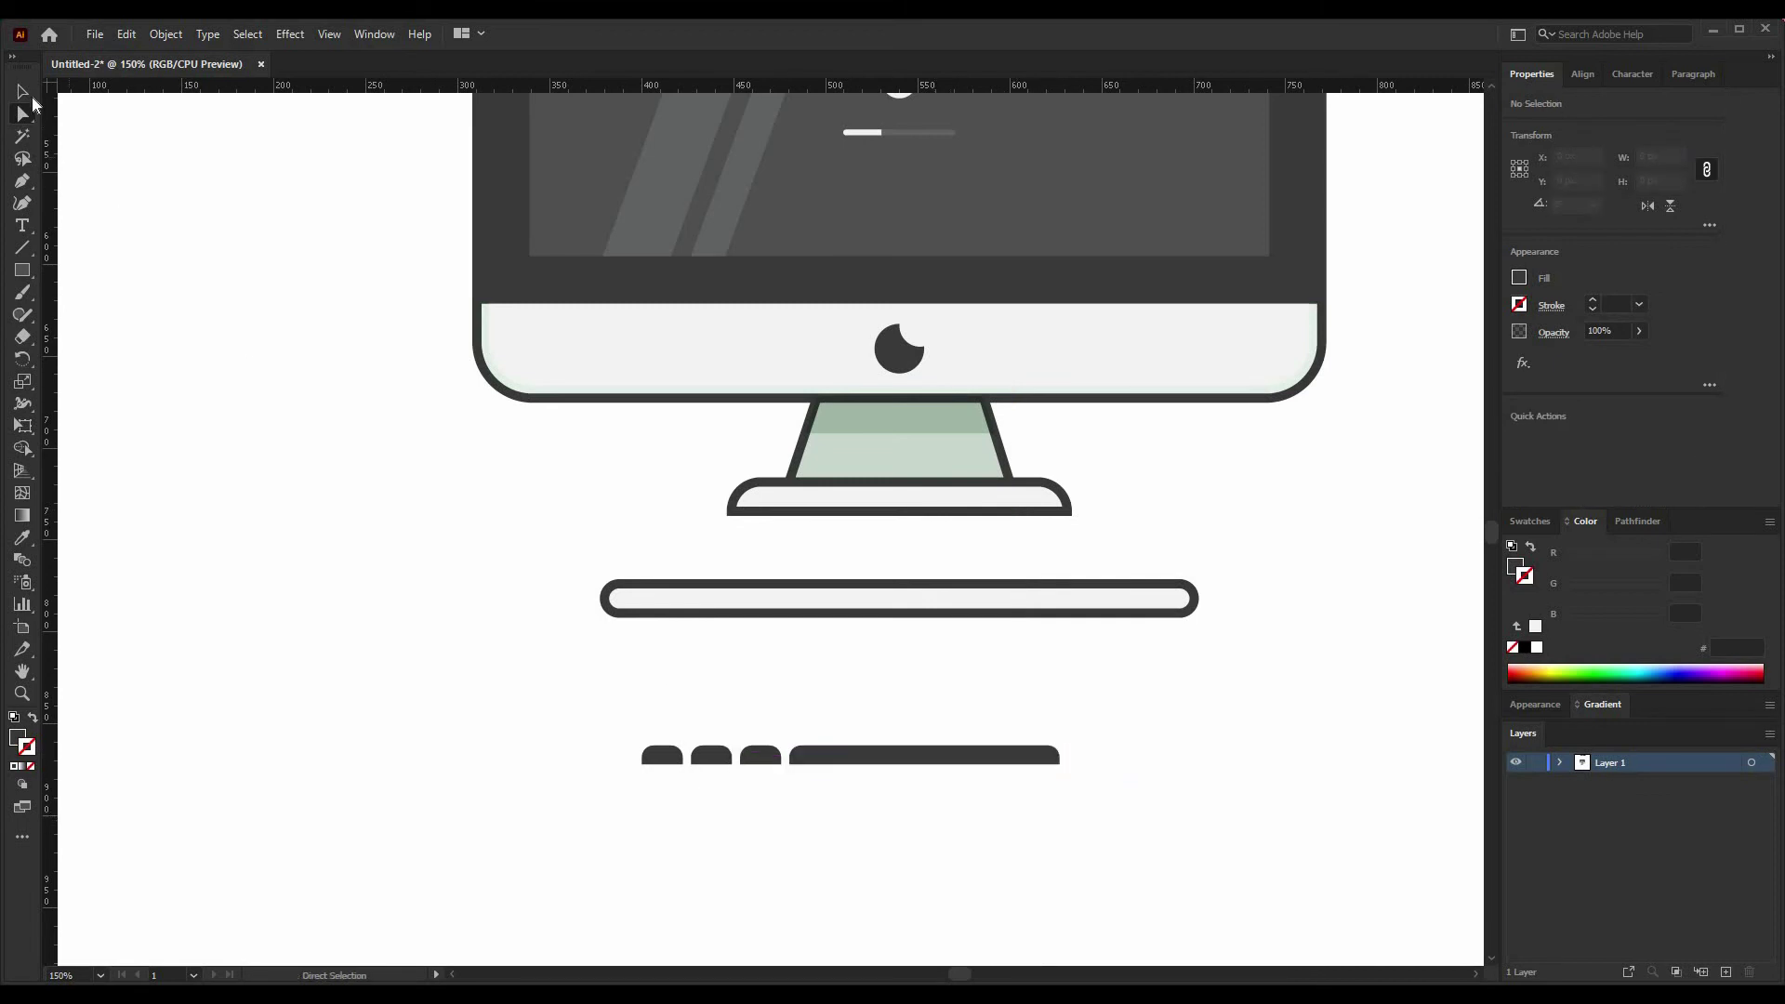
# Step: Place two copies of the short key to the right of the long key, keeping the row's spacing
pyautogui.click(23, 92)
pyautogui.click(769, 760)
pyautogui.moveTo(773, 759); pyautogui.dragTo(1136, 767)
pyautogui.click(1096, 774)
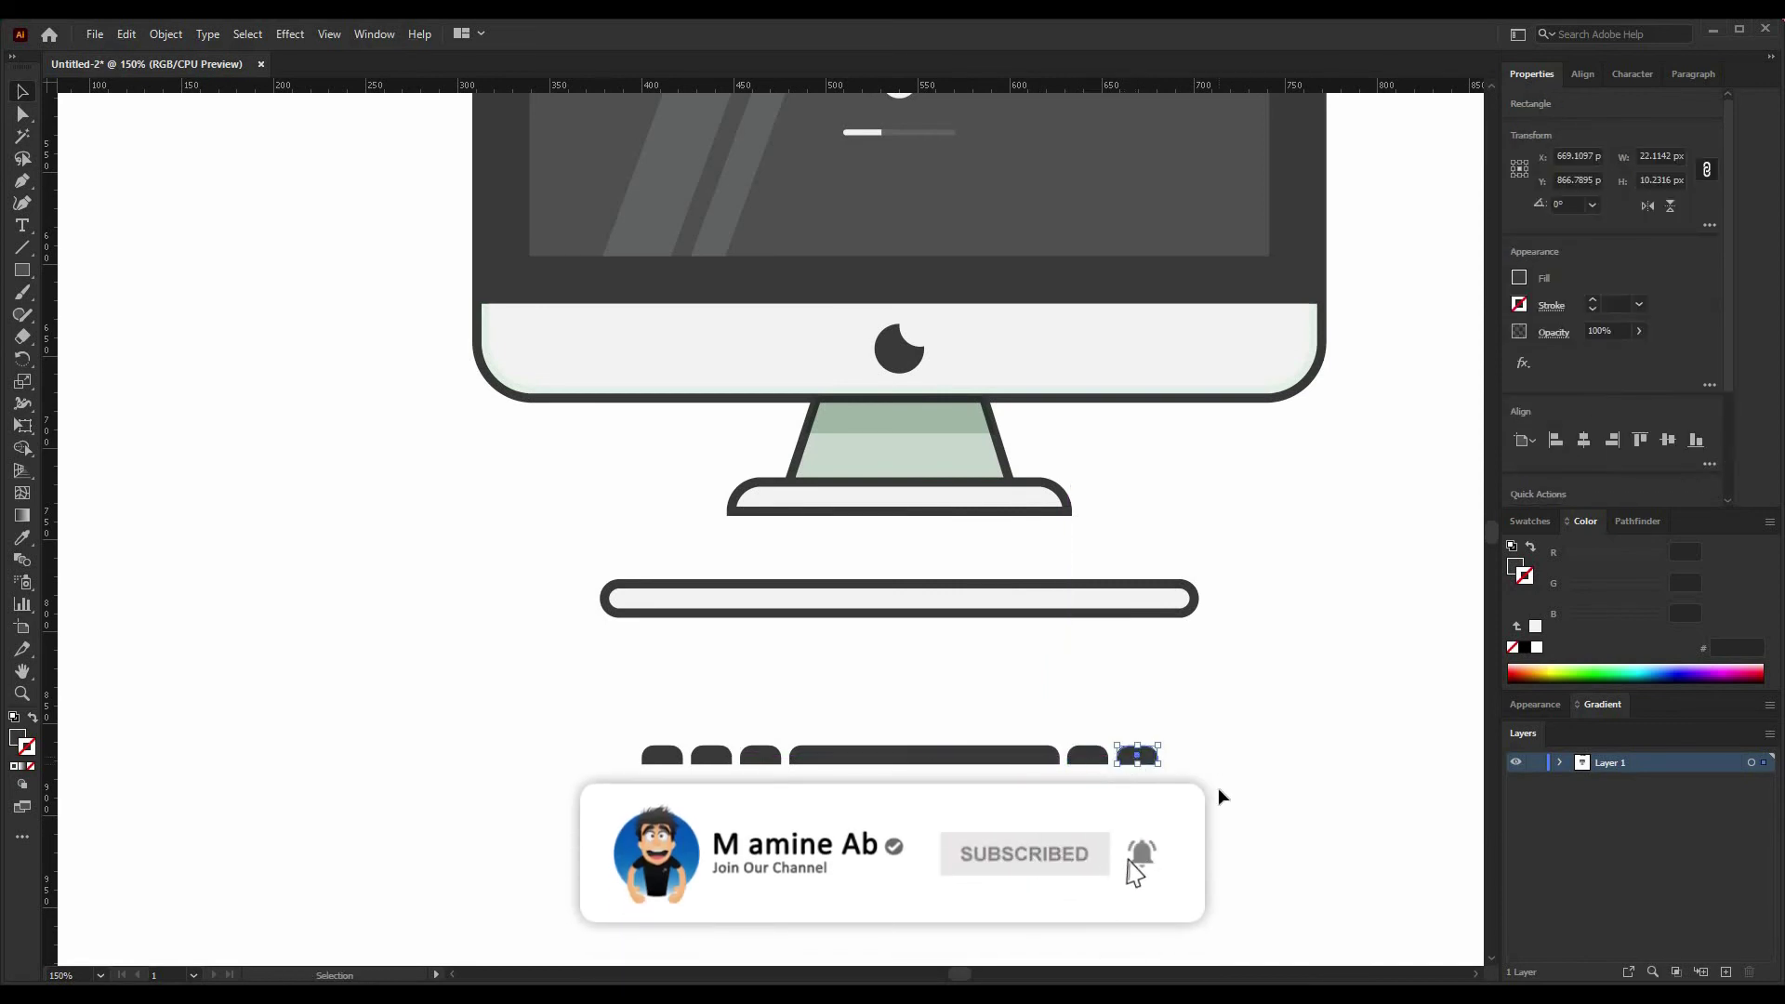
pyautogui.click(1218, 790)
# Step: Move the whole row of keys up to just above the pill-shaped bar, group it, and centre it horizontally on the artboard
pyautogui.scroll(-2, 1015, 757)
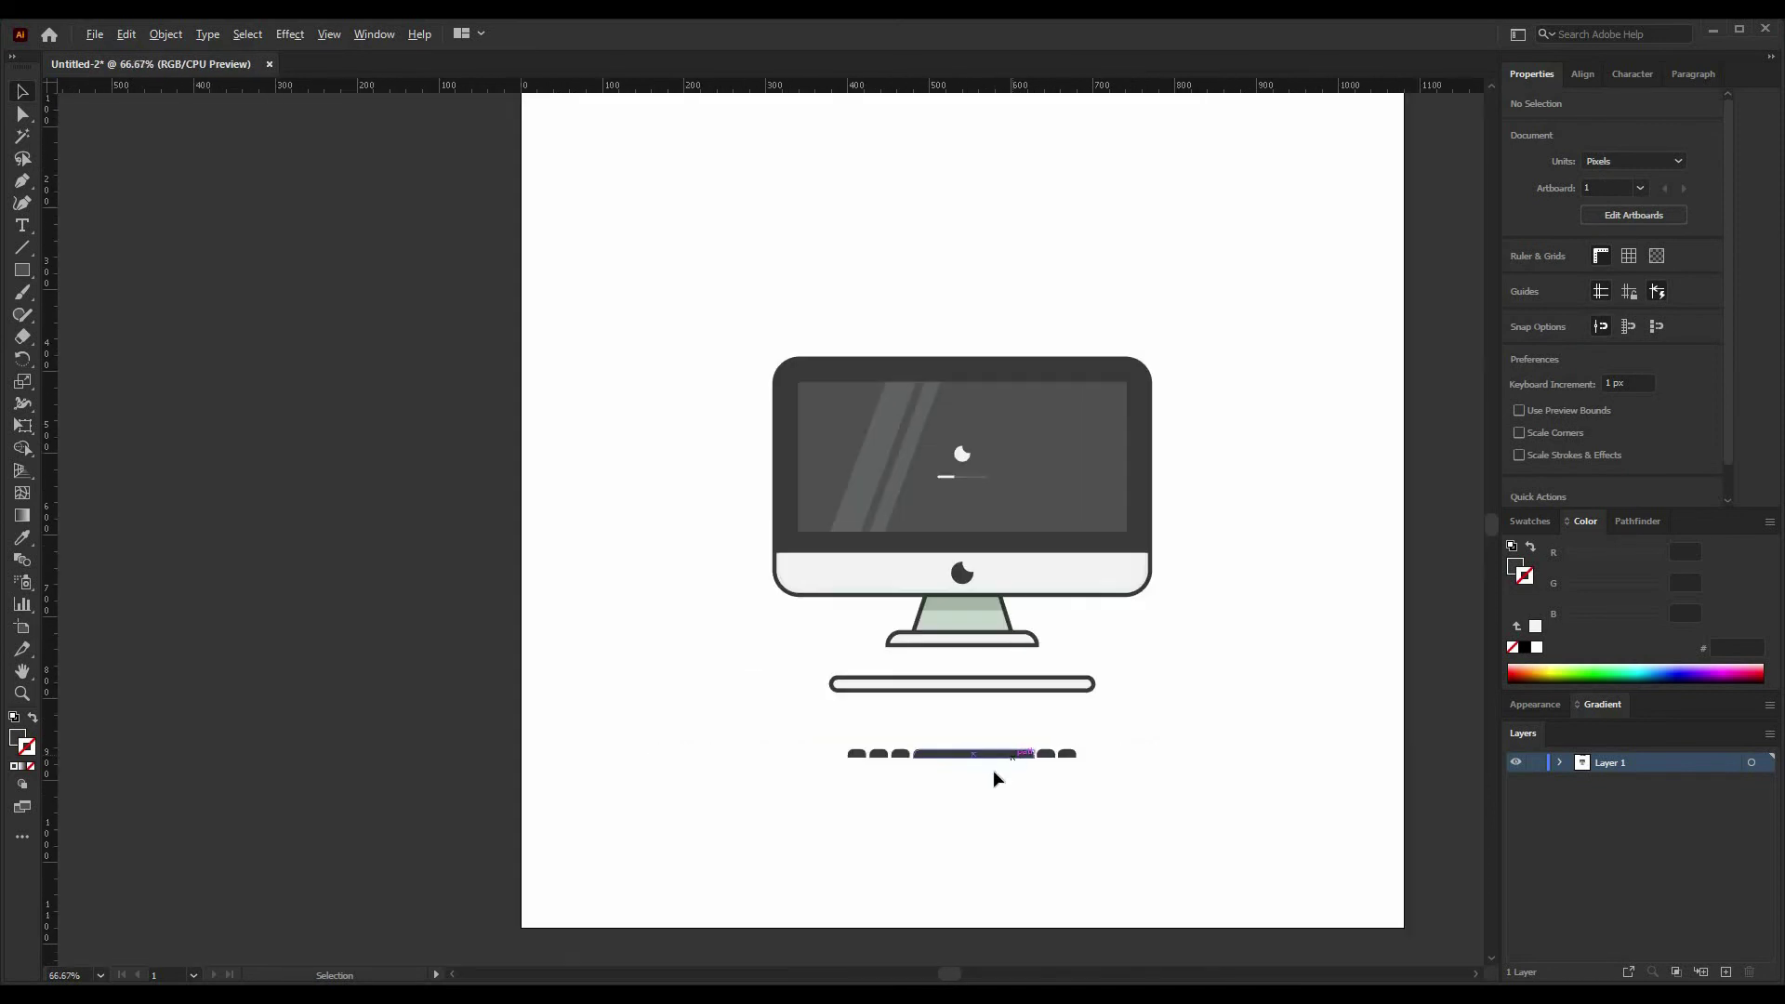
pyautogui.moveTo(832, 771); pyautogui.dragTo(1113, 747)
pyautogui.moveTo(993, 752); pyautogui.dragTo(991, 667)
pyautogui.rightClick(991, 670)
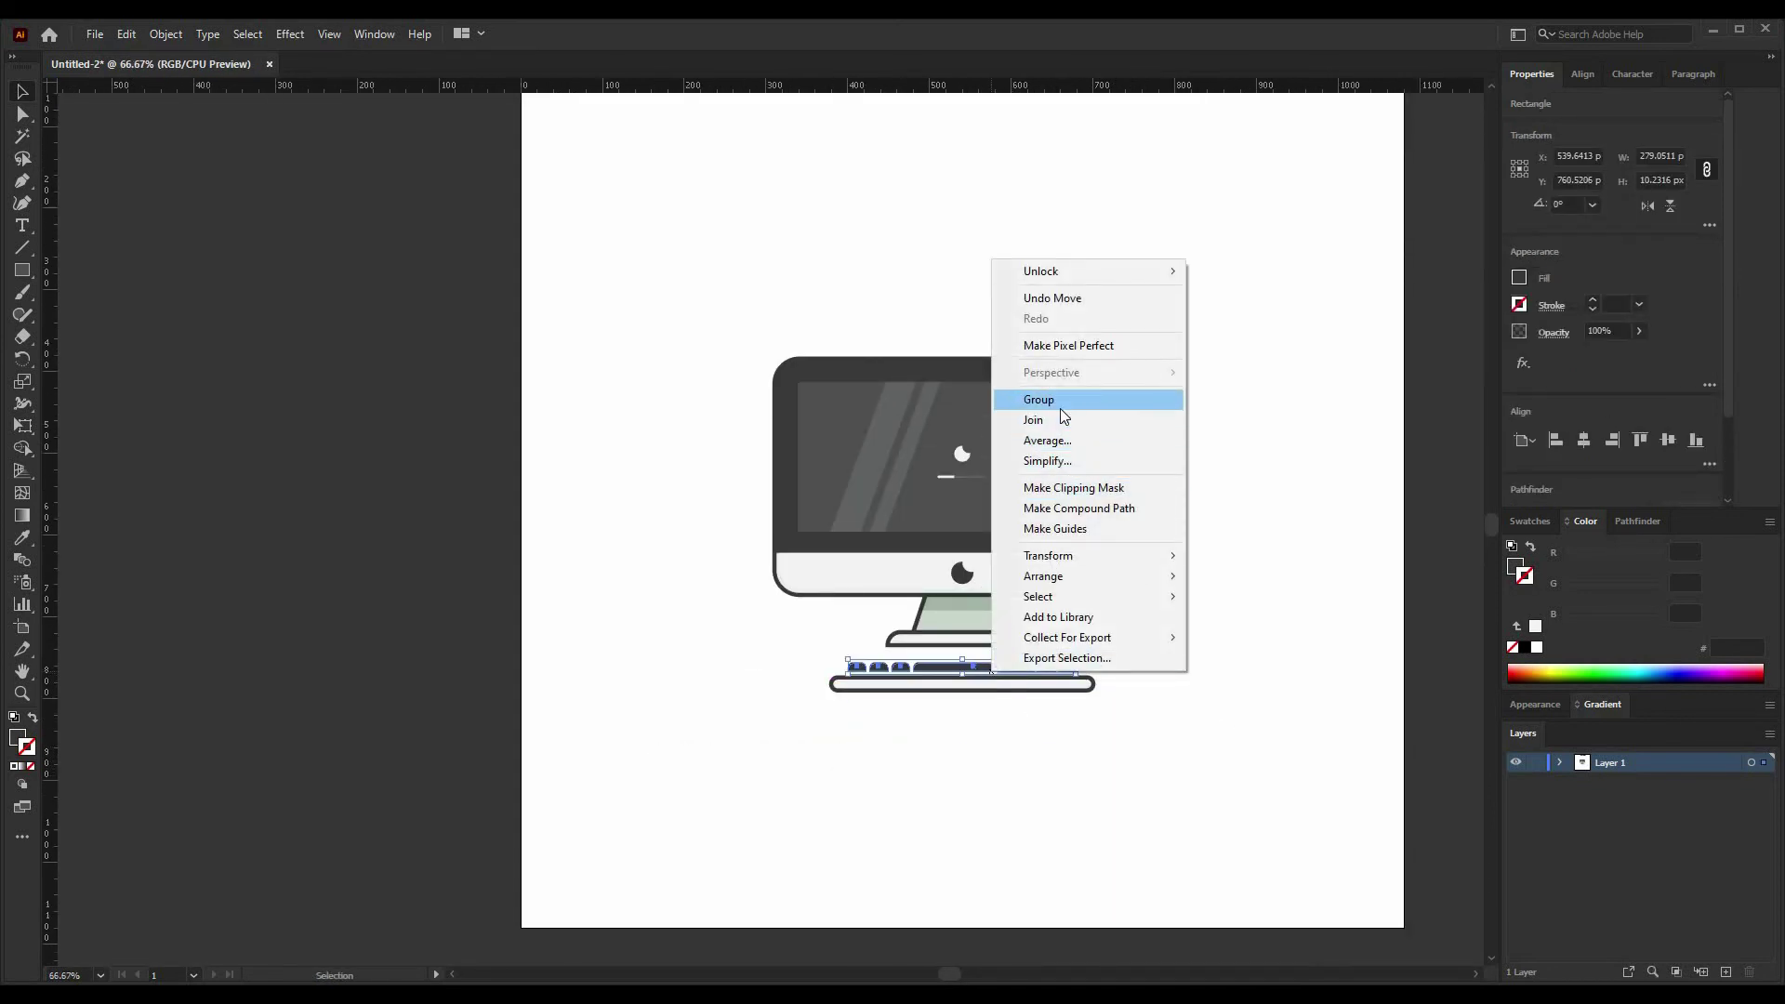
pyautogui.click(1063, 409)
pyautogui.click(1583, 437)
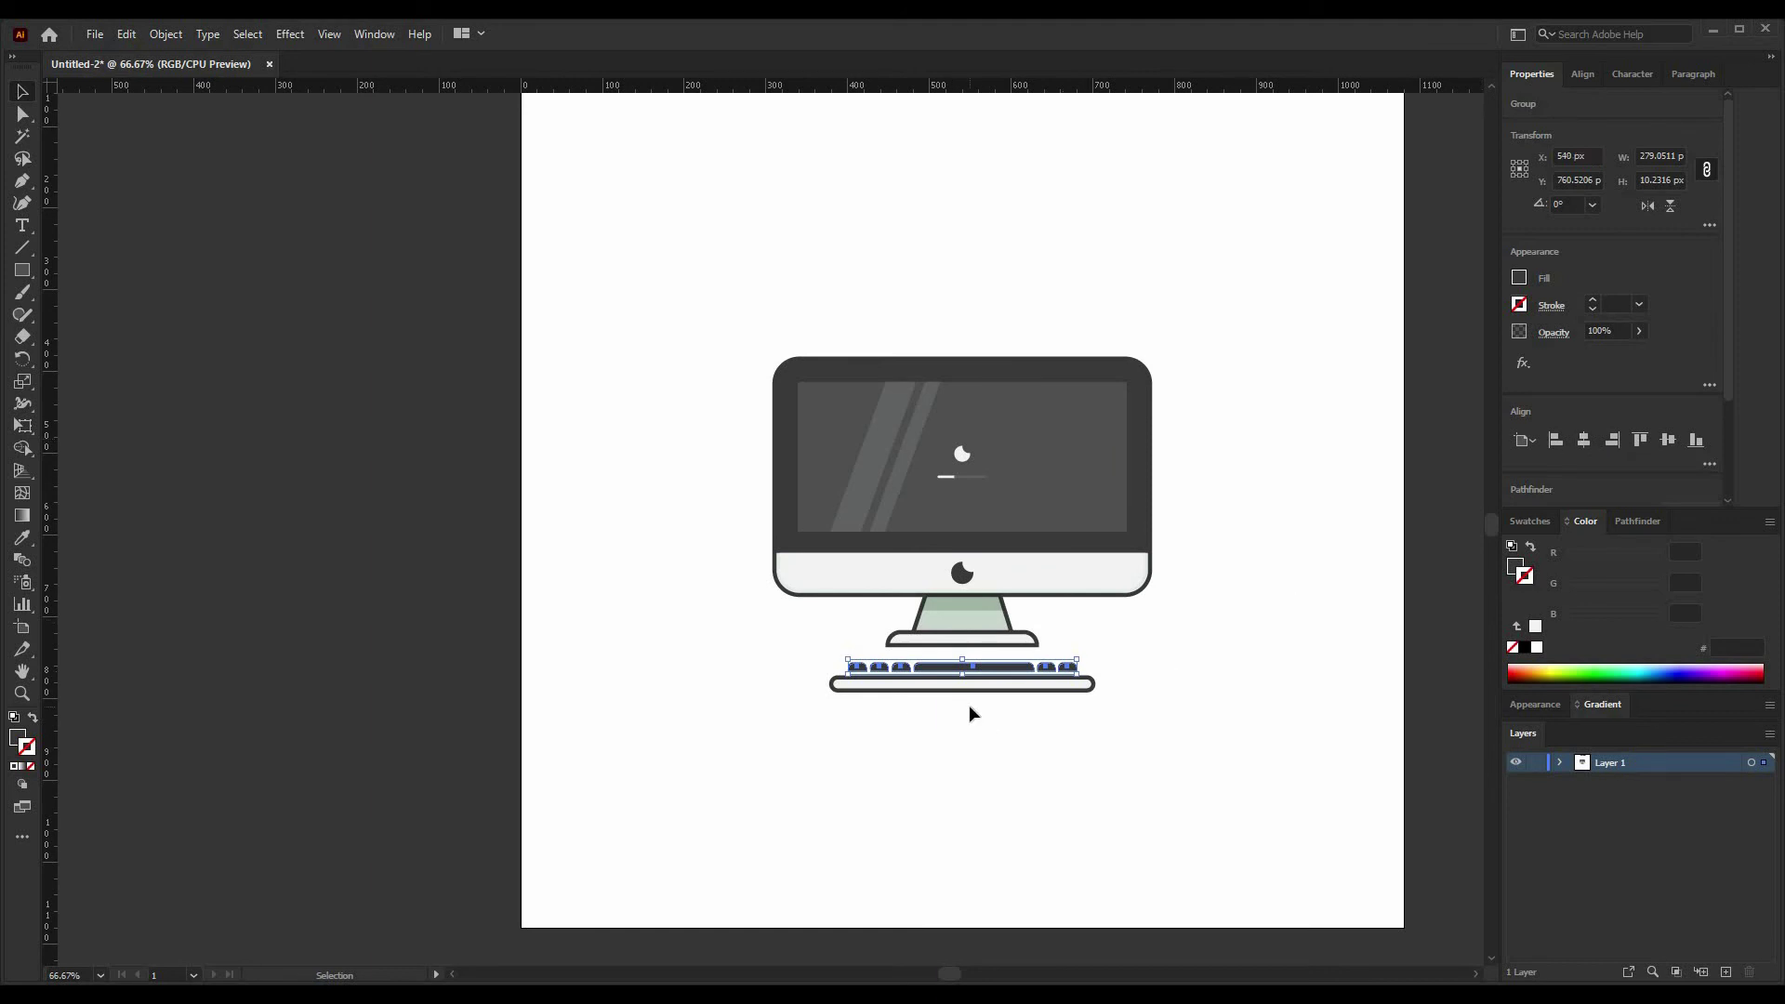
# Step: Align the key group with the pill-shaped bar vertically, and raise it so the keys stand on the bar's upper edge
pyautogui.keyDown('shift'); pyautogui.click(859, 688); pyautogui.keyUp('shift')
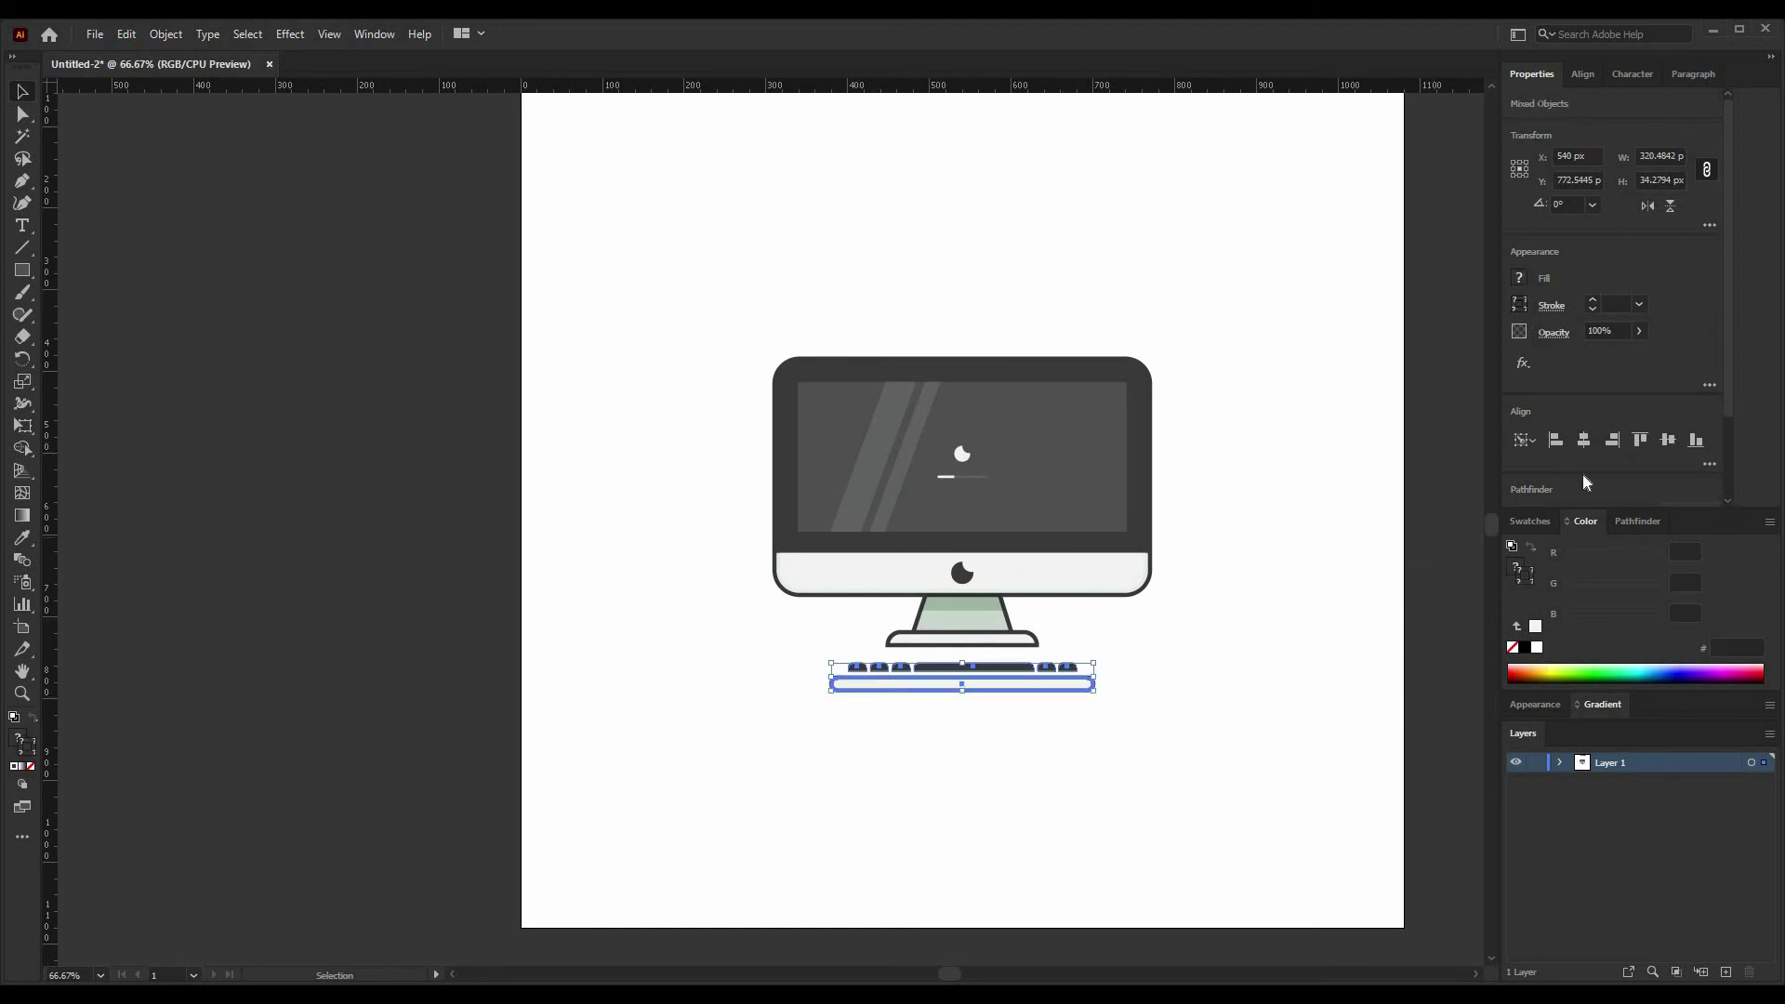
pyautogui.click(1697, 441)
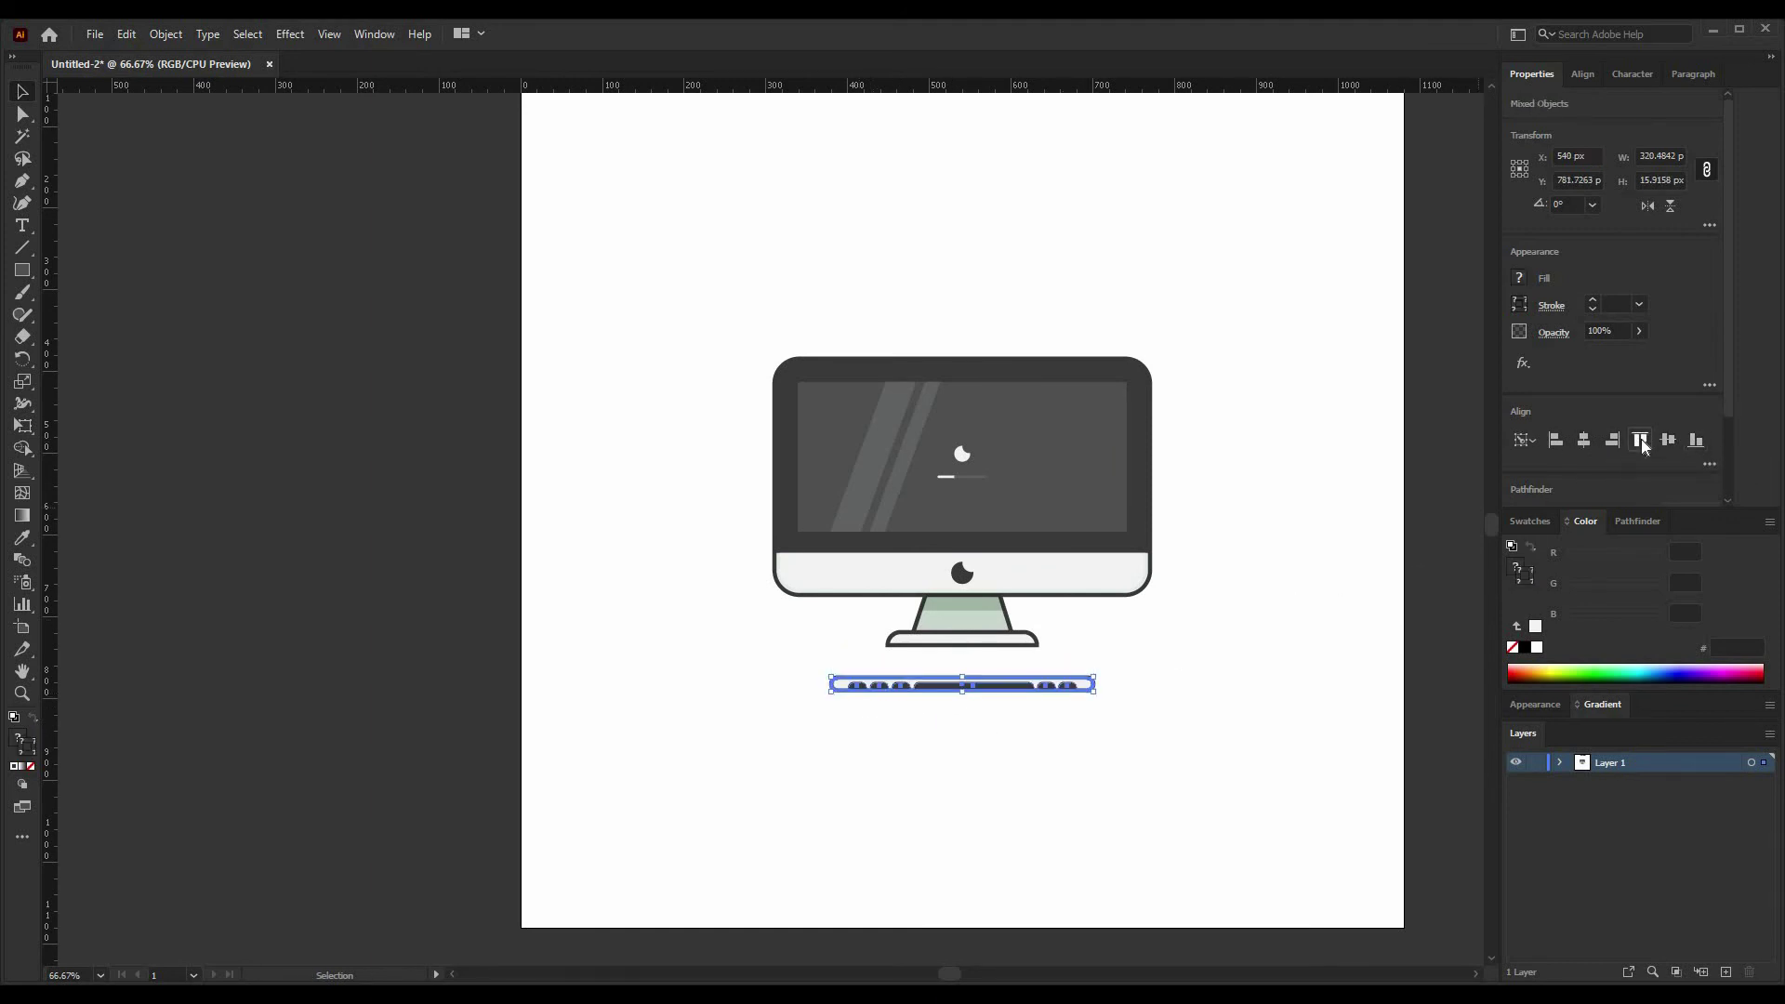
pyautogui.click(956, 797)
pyautogui.scroll(2, 969, 679)
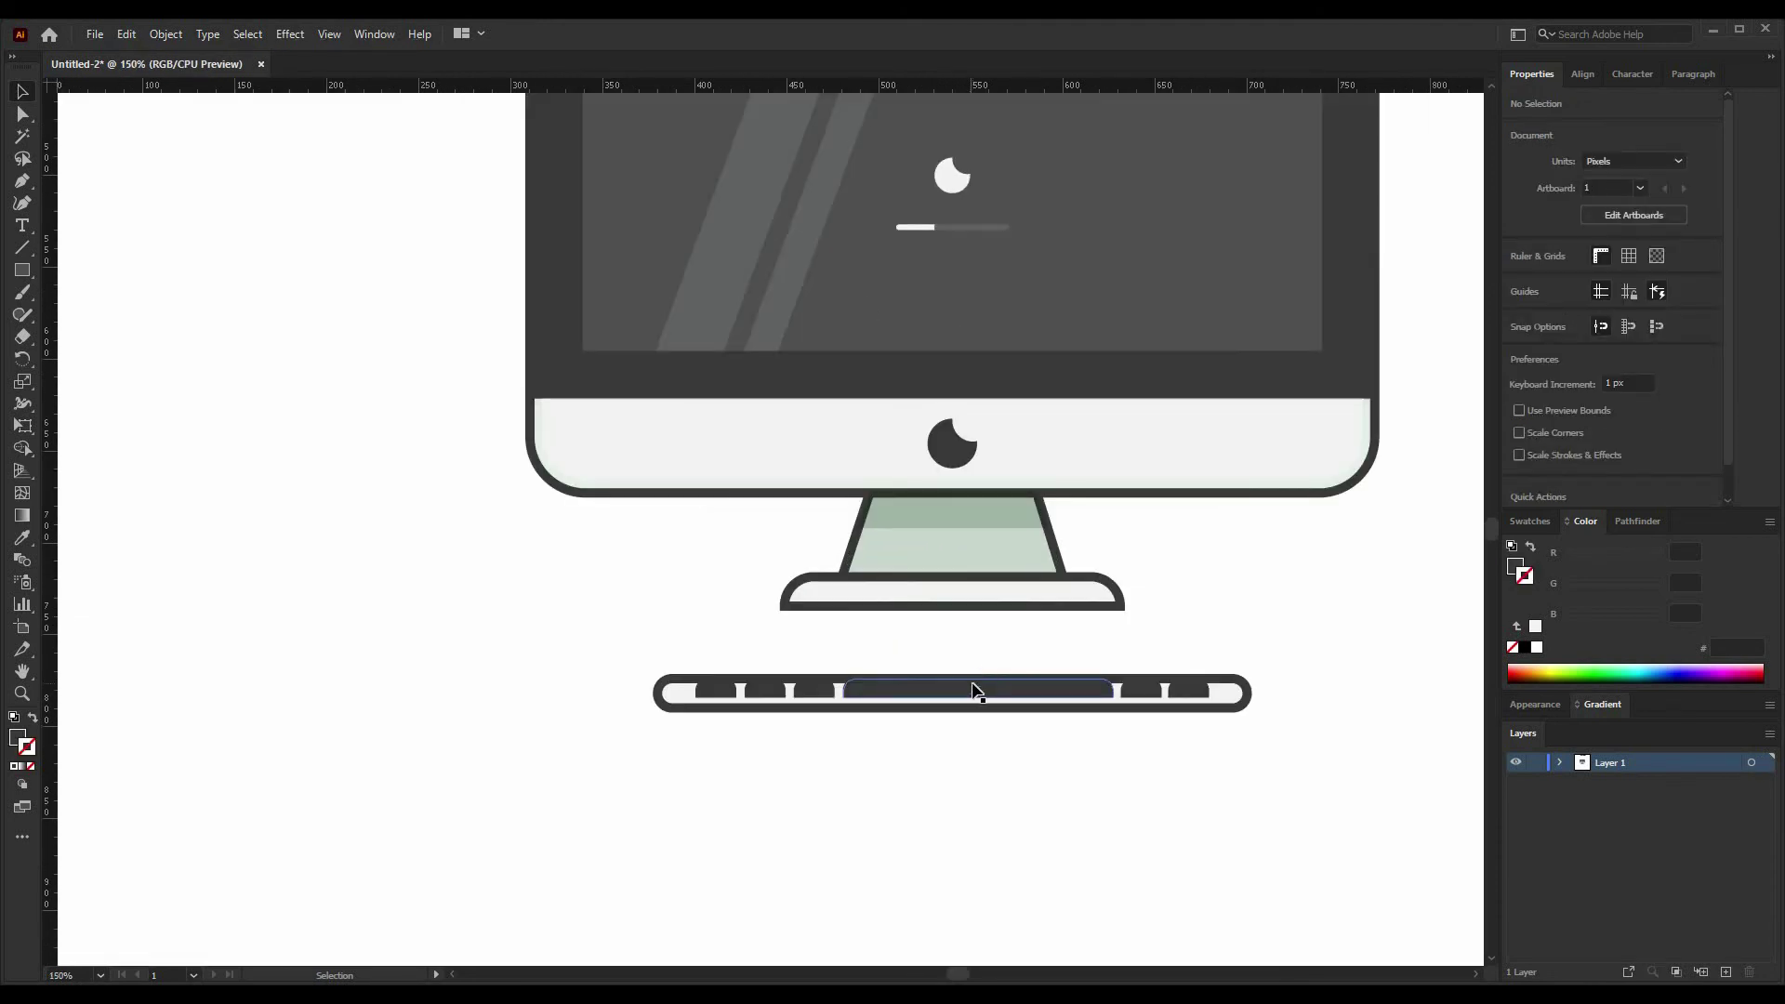
pyautogui.moveTo(970, 681); pyautogui.dragTo(969, 662)
pyautogui.click(968, 740)
pyautogui.scroll(-3, 967, 742)
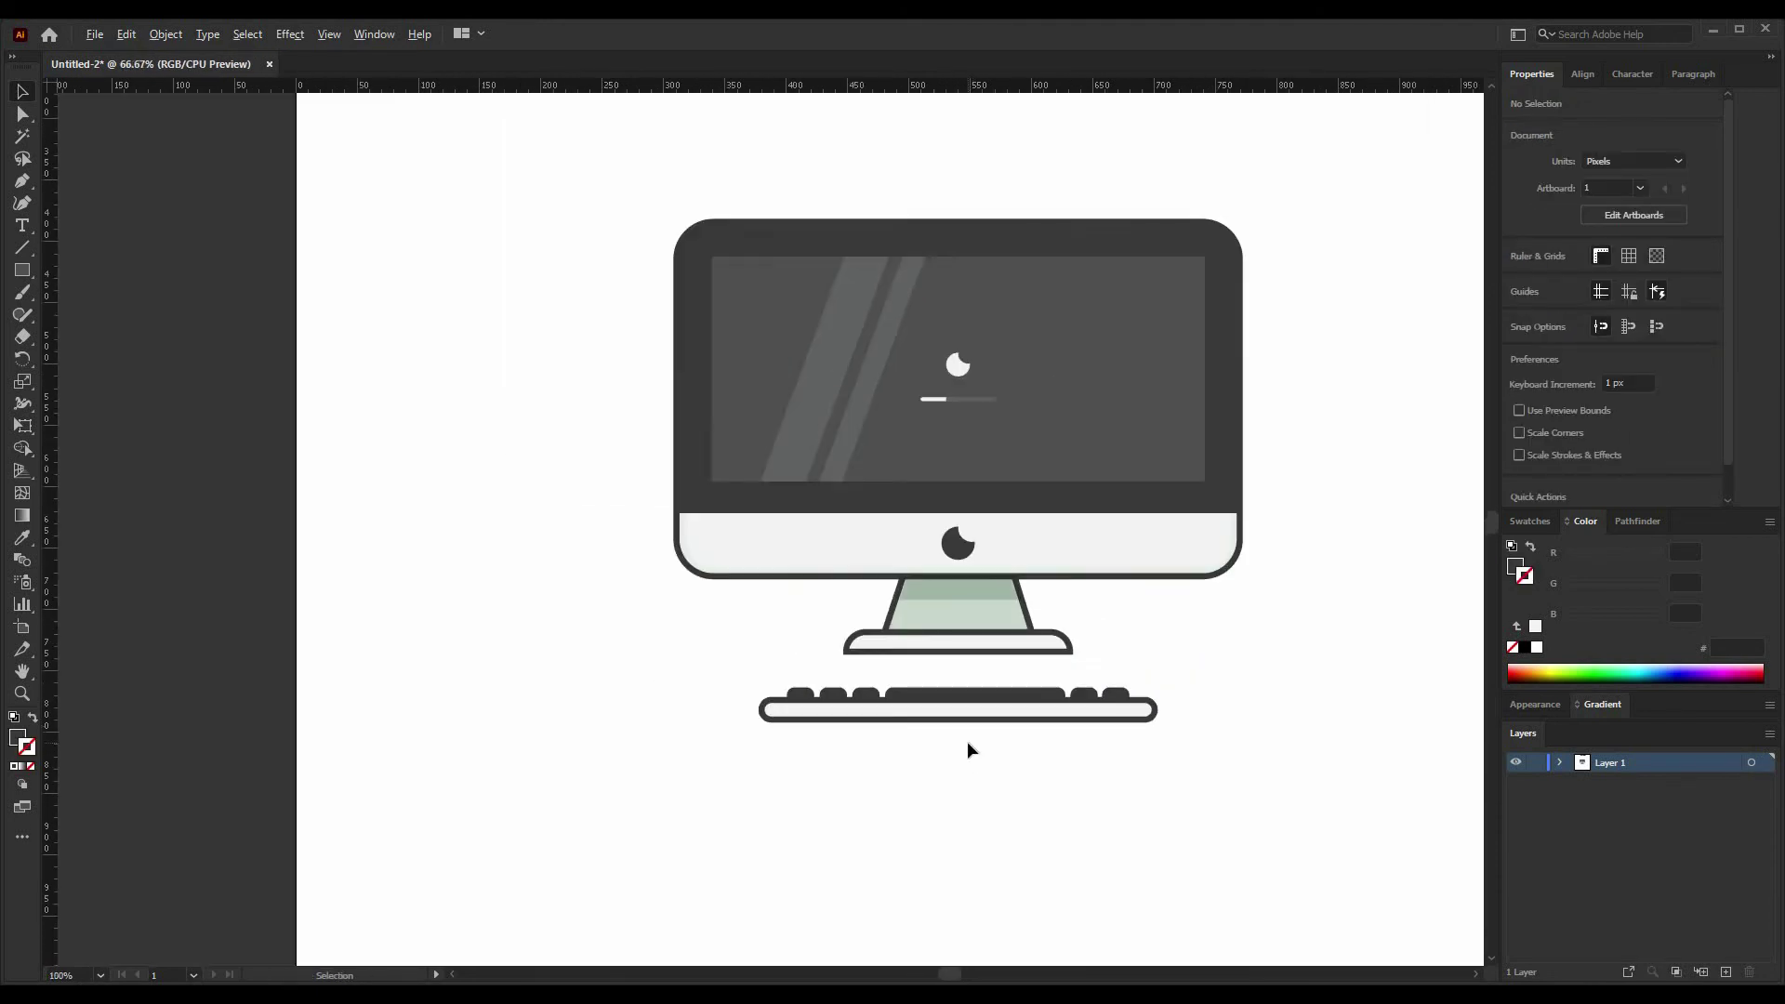
# Step: Duplicate the pill-shaped bar and place the copy to the right of the keyboard at the same height
pyautogui.click(1015, 726)
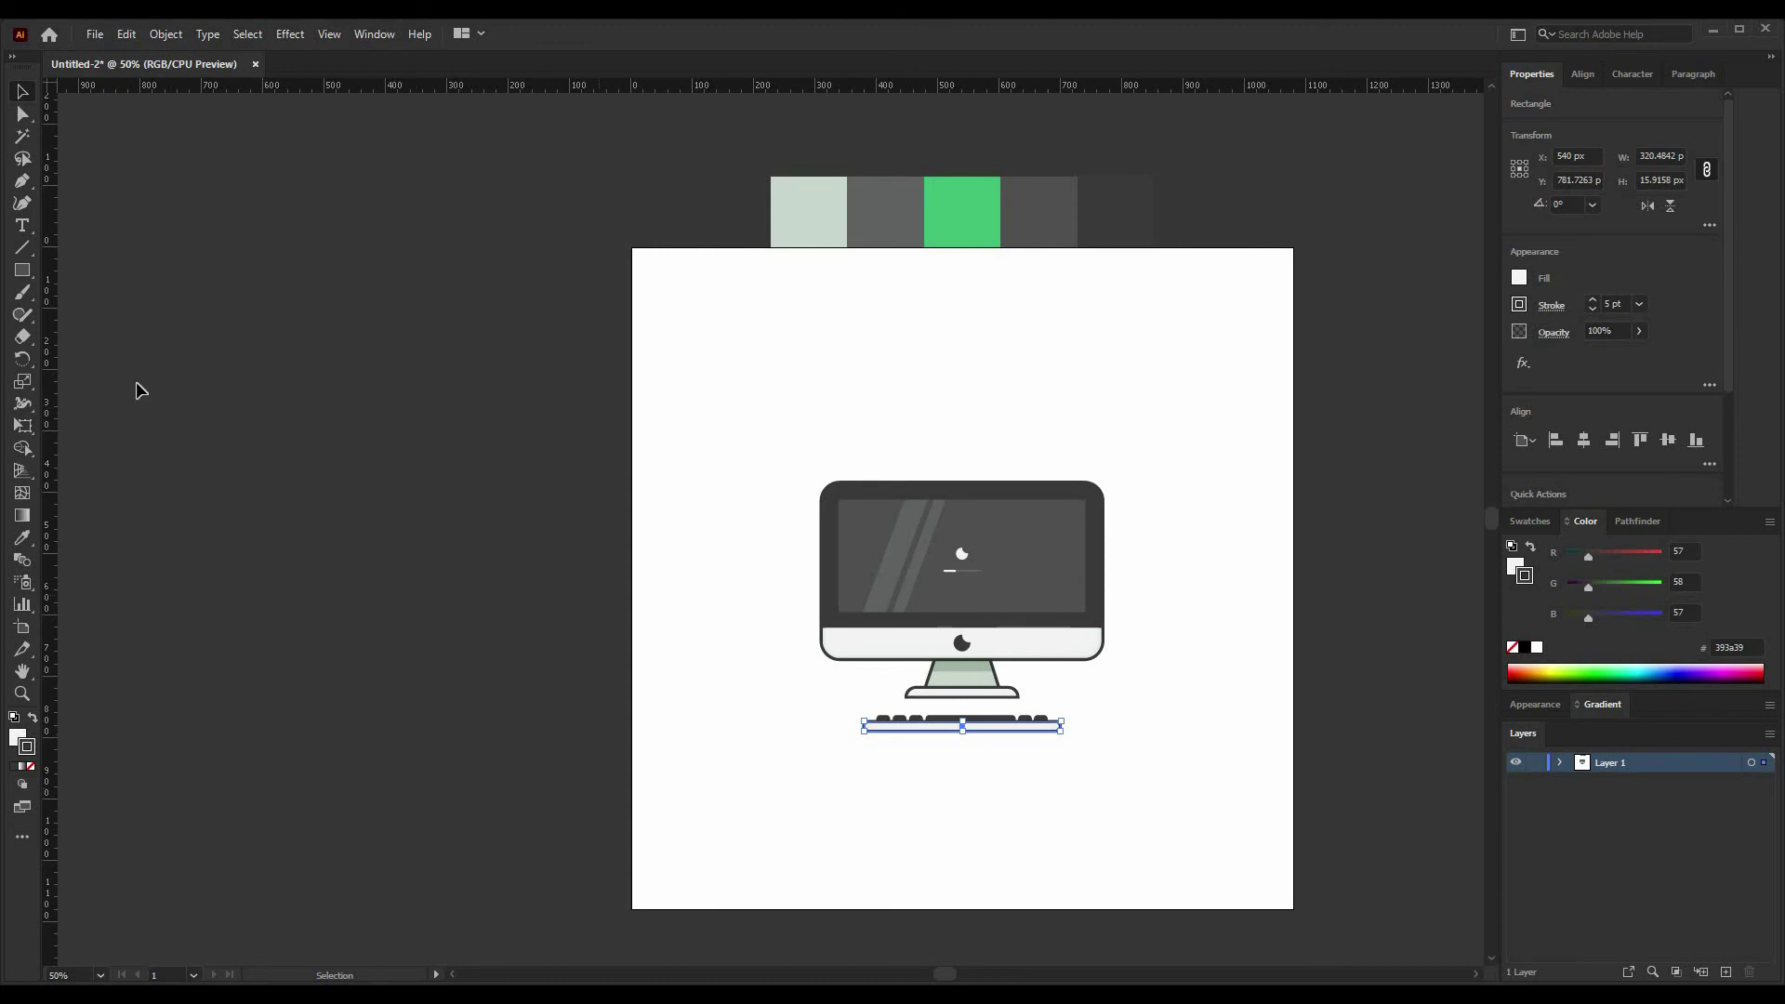
pyautogui.scroll(2, 1090, 736)
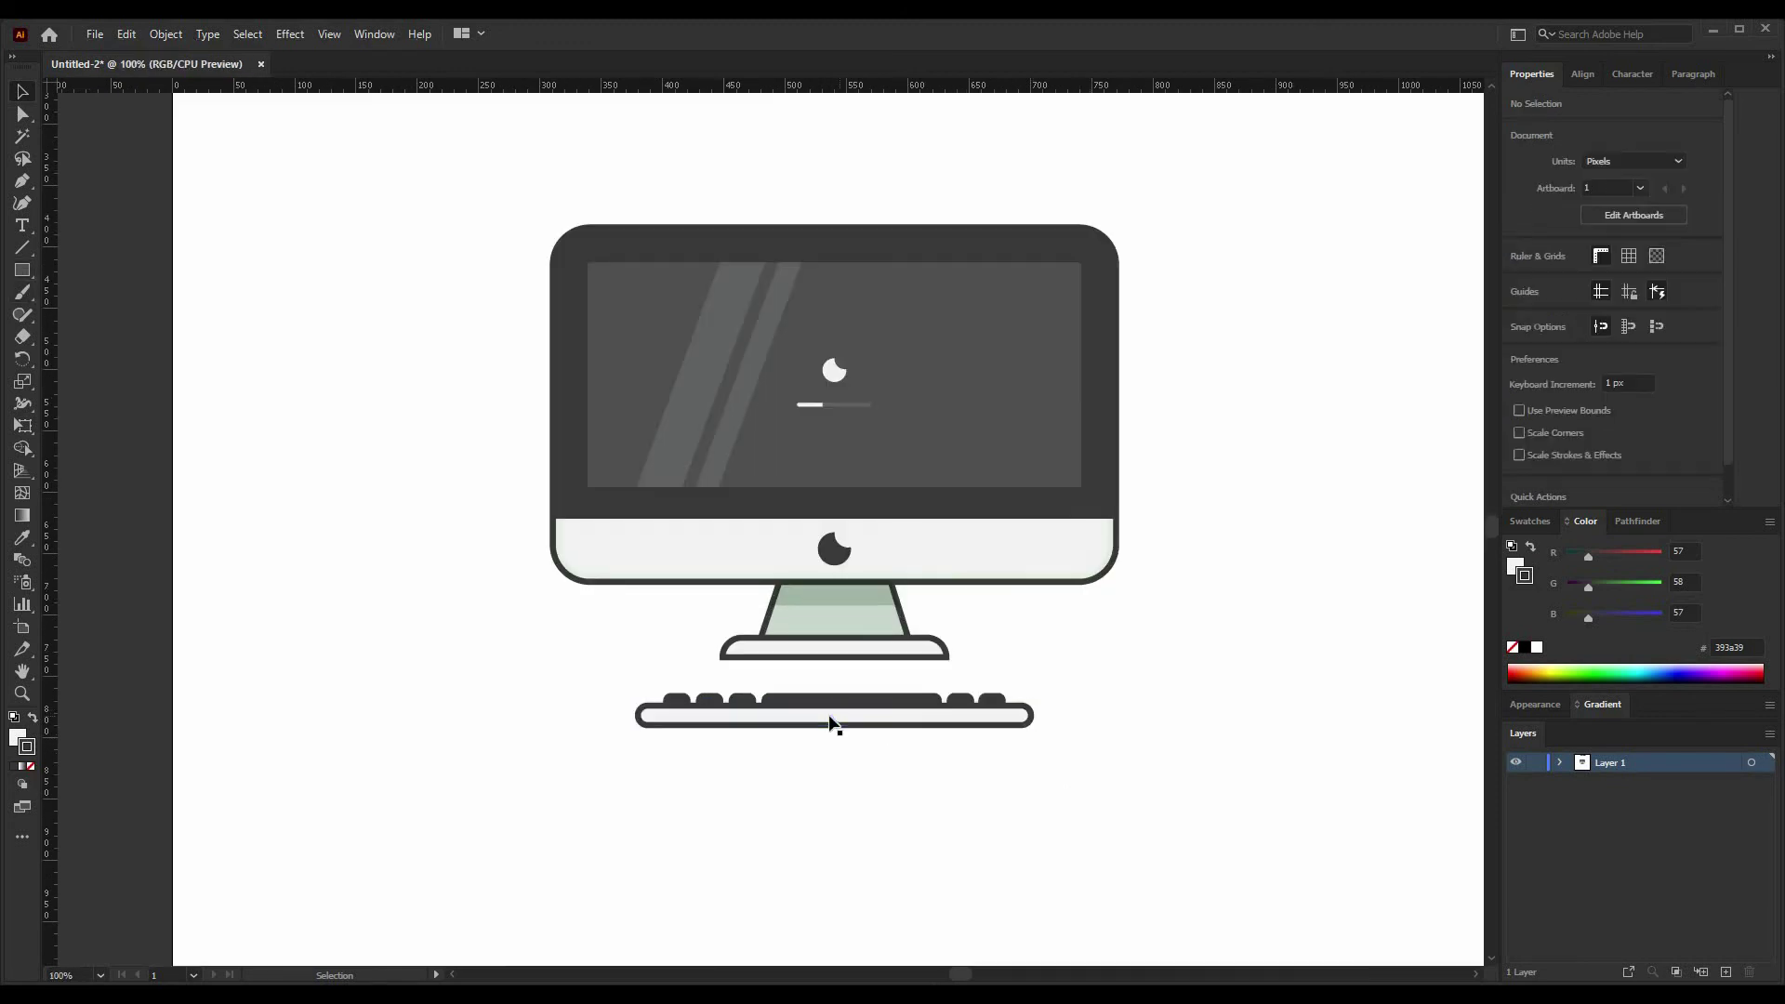
pyautogui.moveTo(829, 719); pyautogui.dragTo(1248, 716)
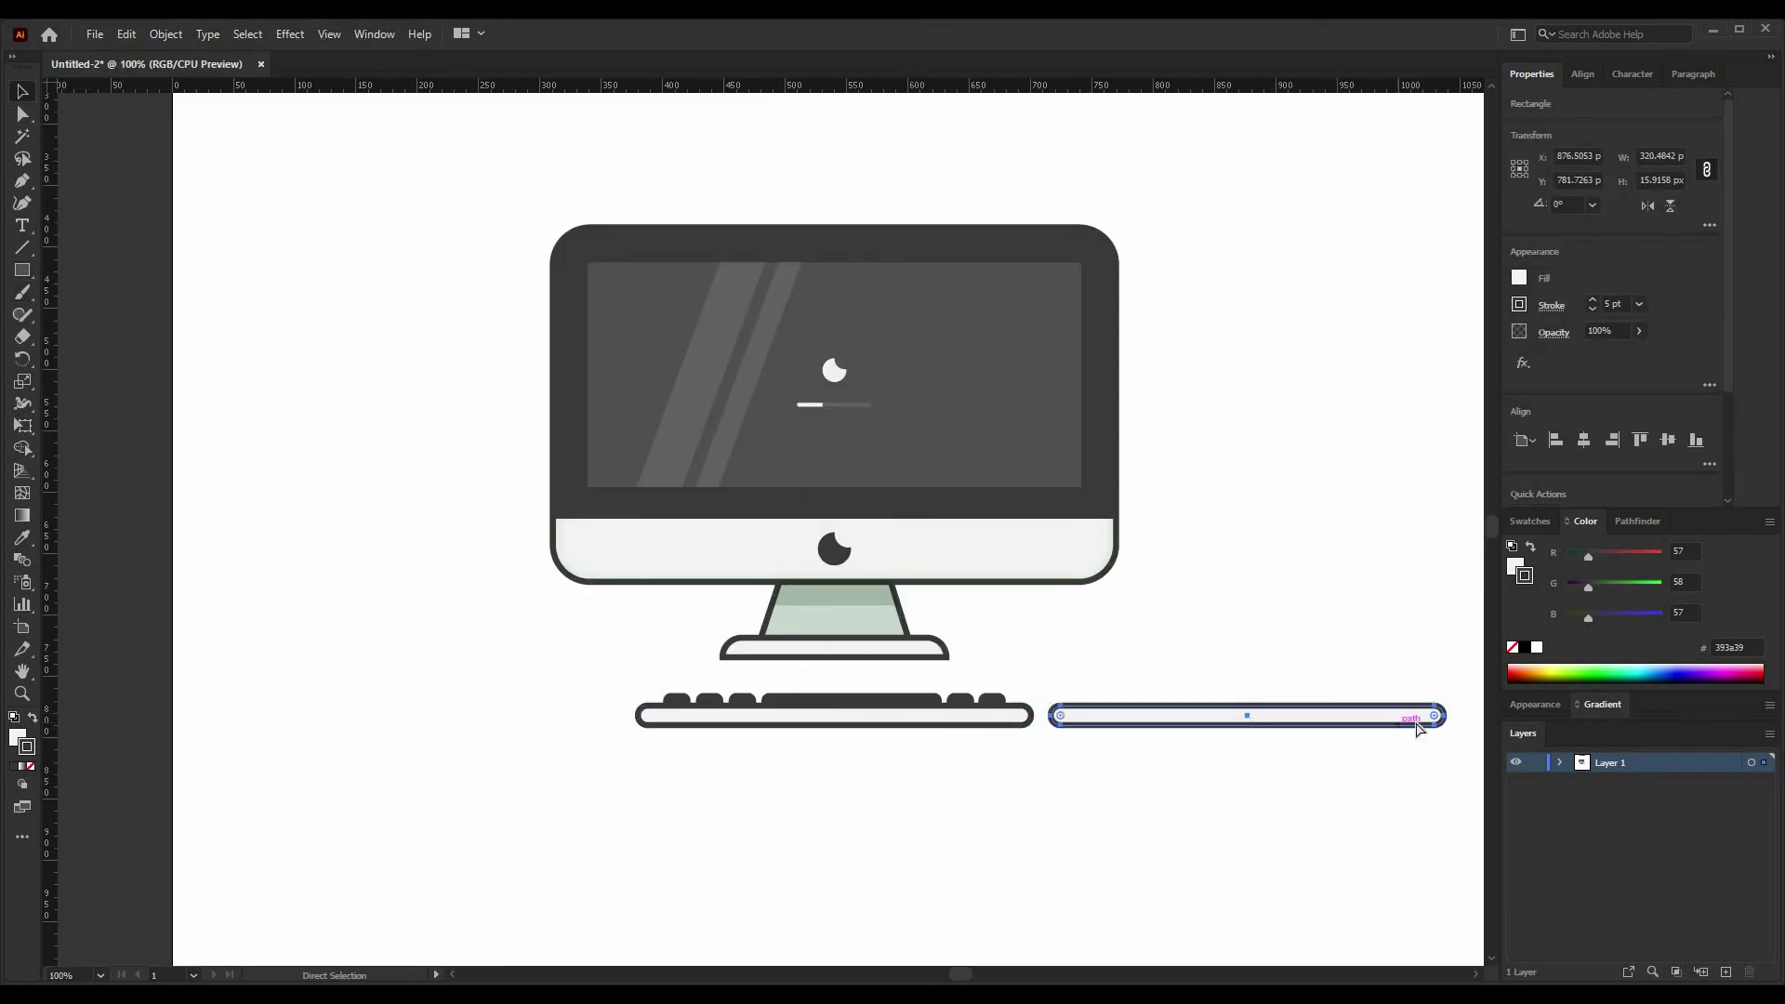
# Step: Shorten the copied bar beside the keyboard and reshape it into a small mouse with a rounded top and flat bottom
pyautogui.press('v')
pyautogui.scroll(2, 1447, 717)
pyautogui.moveTo(1441, 714); pyautogui.dragTo(773, 746)
pyautogui.click(661, 707)
pyautogui.keyDown('shift'); pyautogui.click(740, 708); pyautogui.keyUp('shift')
pyautogui.click(820, 711)
pyautogui.hotkey('ctrl', '0')
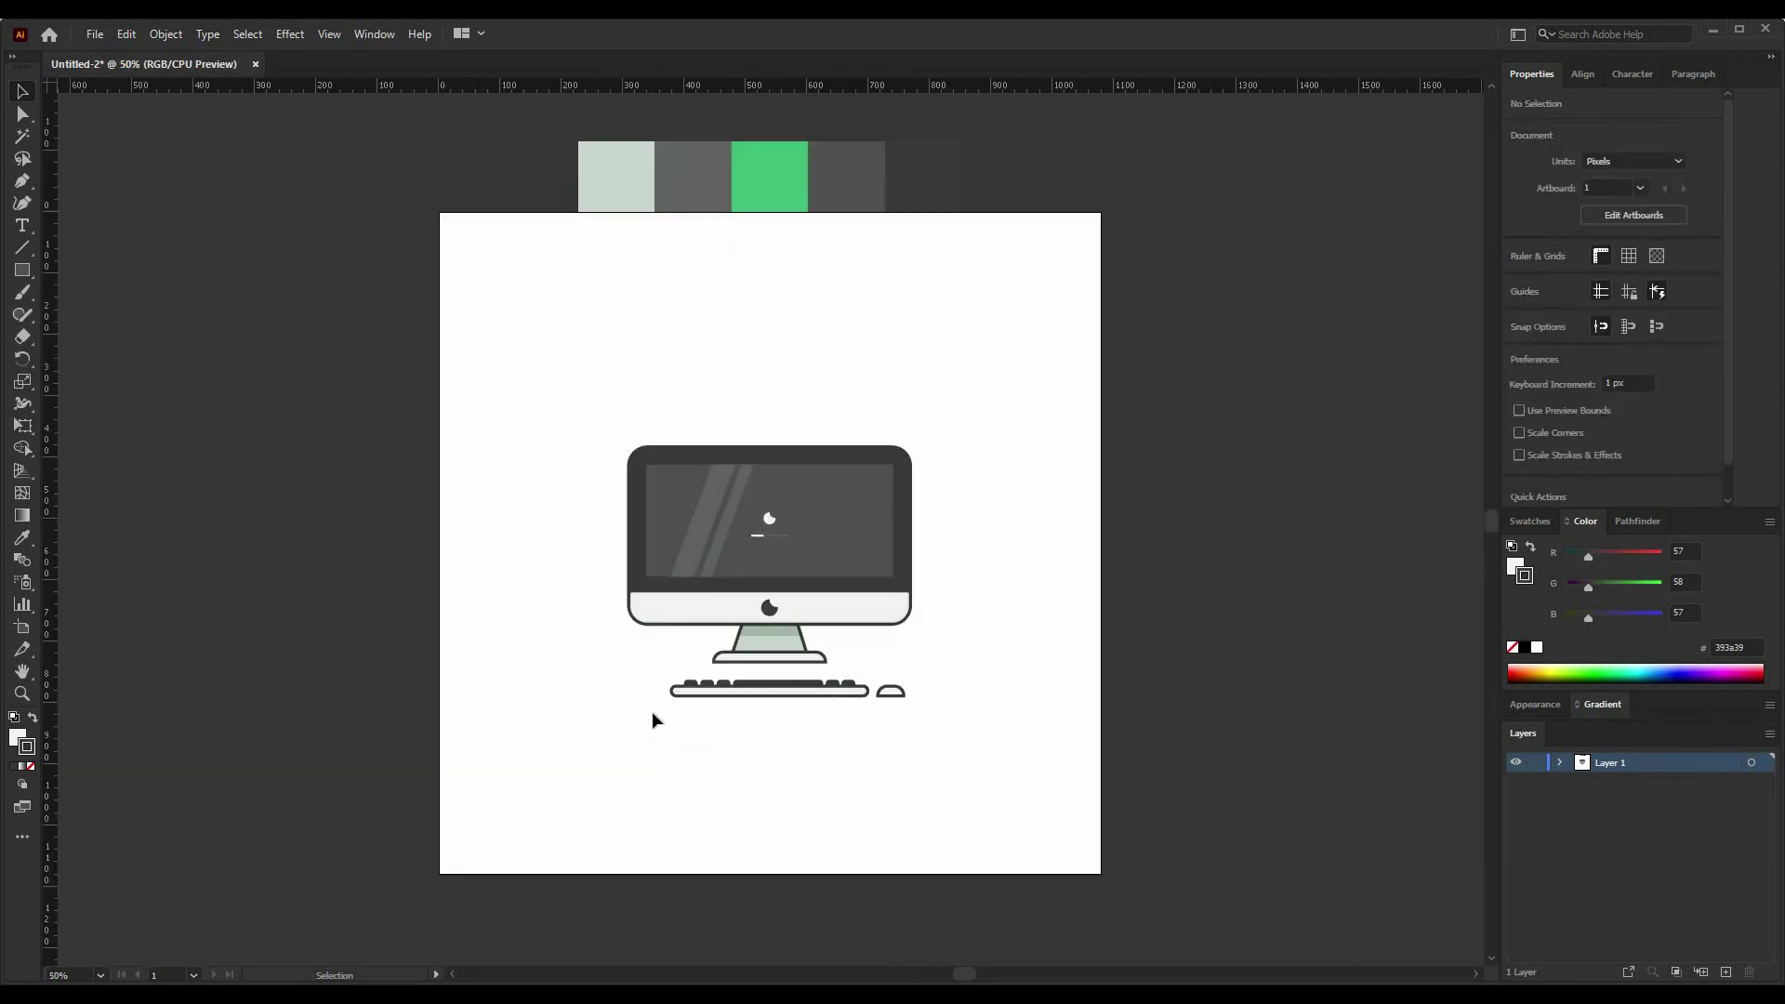
# Step: Group the row of keys with the pill-shaped bar as one keyboard object
pyautogui.moveTo(651, 713); pyautogui.dragTo(872, 673)
pyautogui.rightClick(814, 686)
pyautogui.click(870, 522)
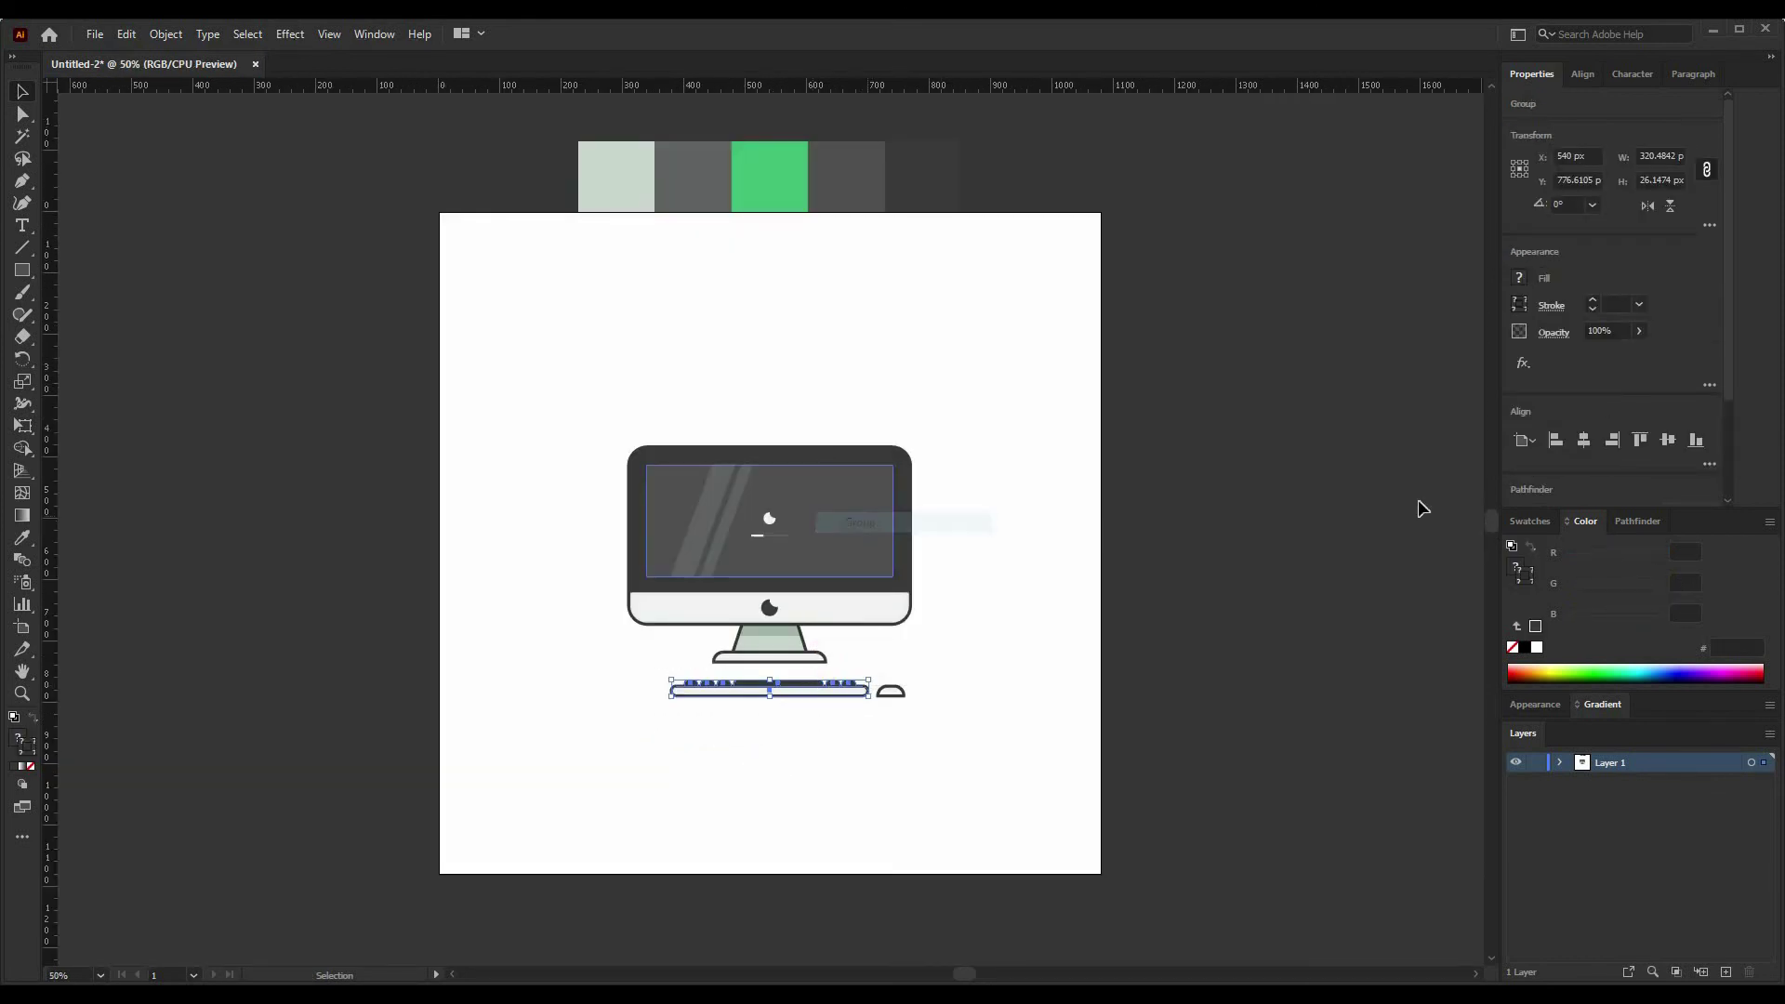
pyautogui.click(978, 661)
pyautogui.click(777, 688)
pyautogui.keyDown('shift'); pyautogui.click(791, 657); pyautogui.keyUp('shift')
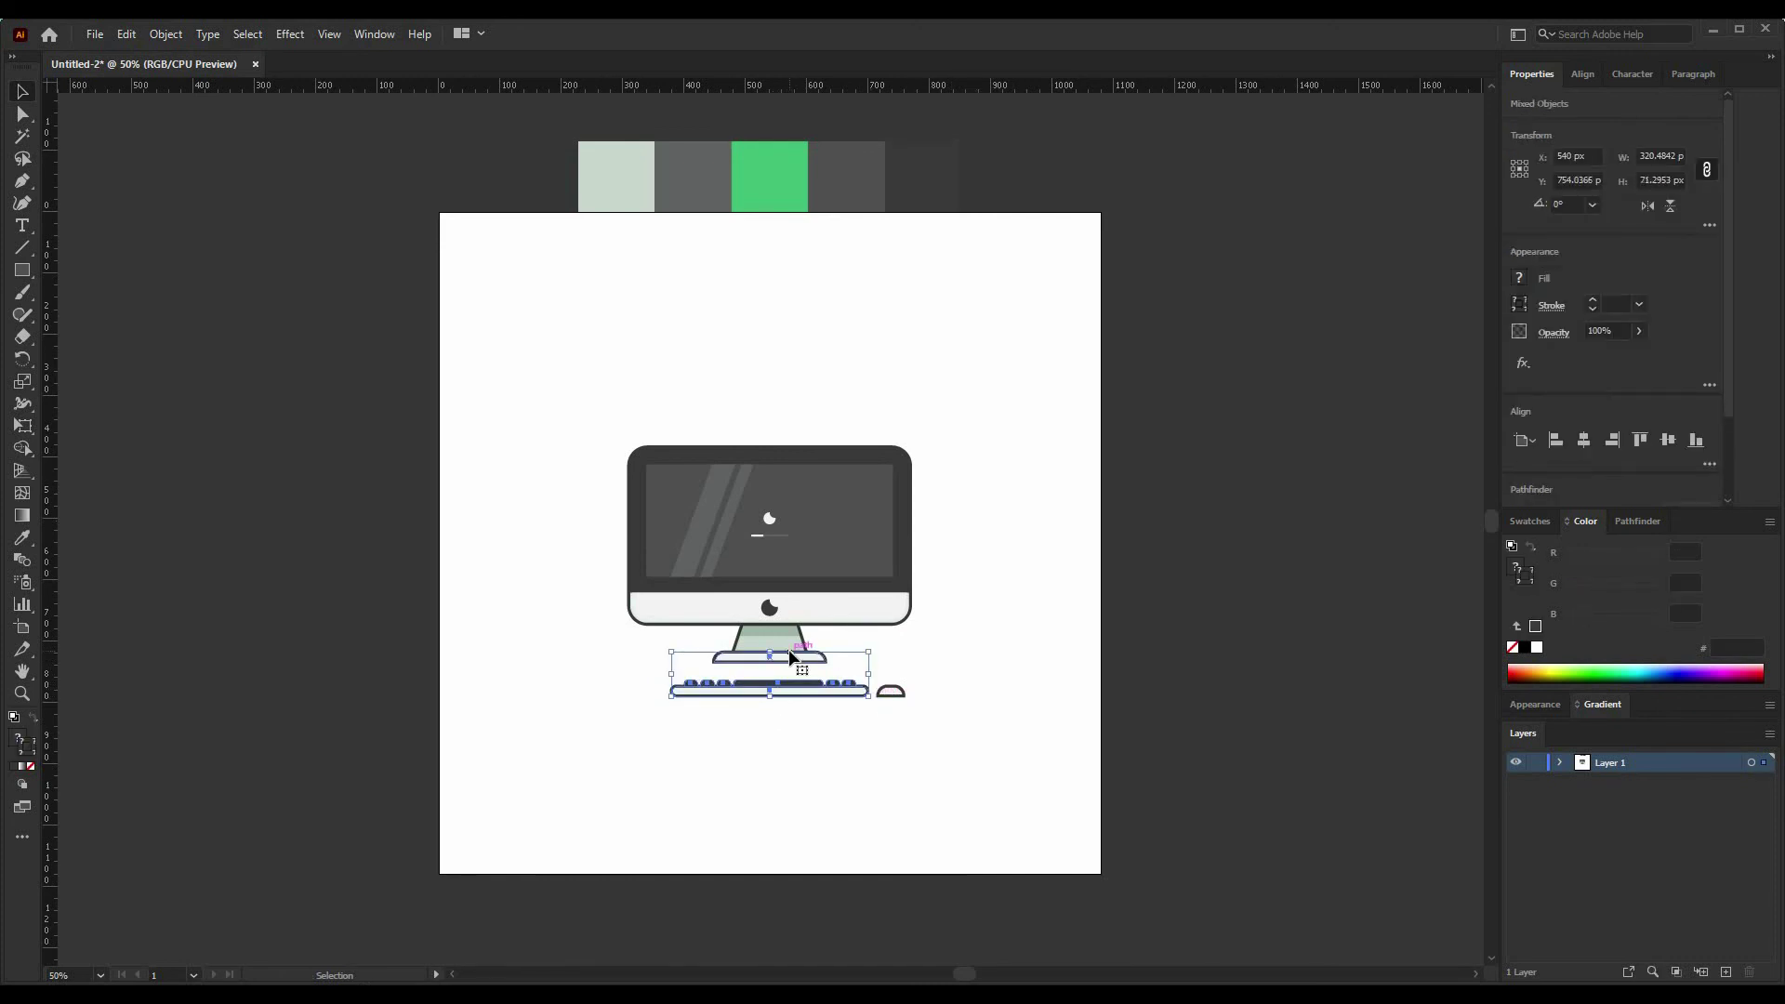
pyautogui.click(790, 656)
pyautogui.click(809, 738)
# Step: Draw a 1080 by 1080 px square covering the artboard and fill it with the palette's green, without a stroke
pyautogui.press('m')
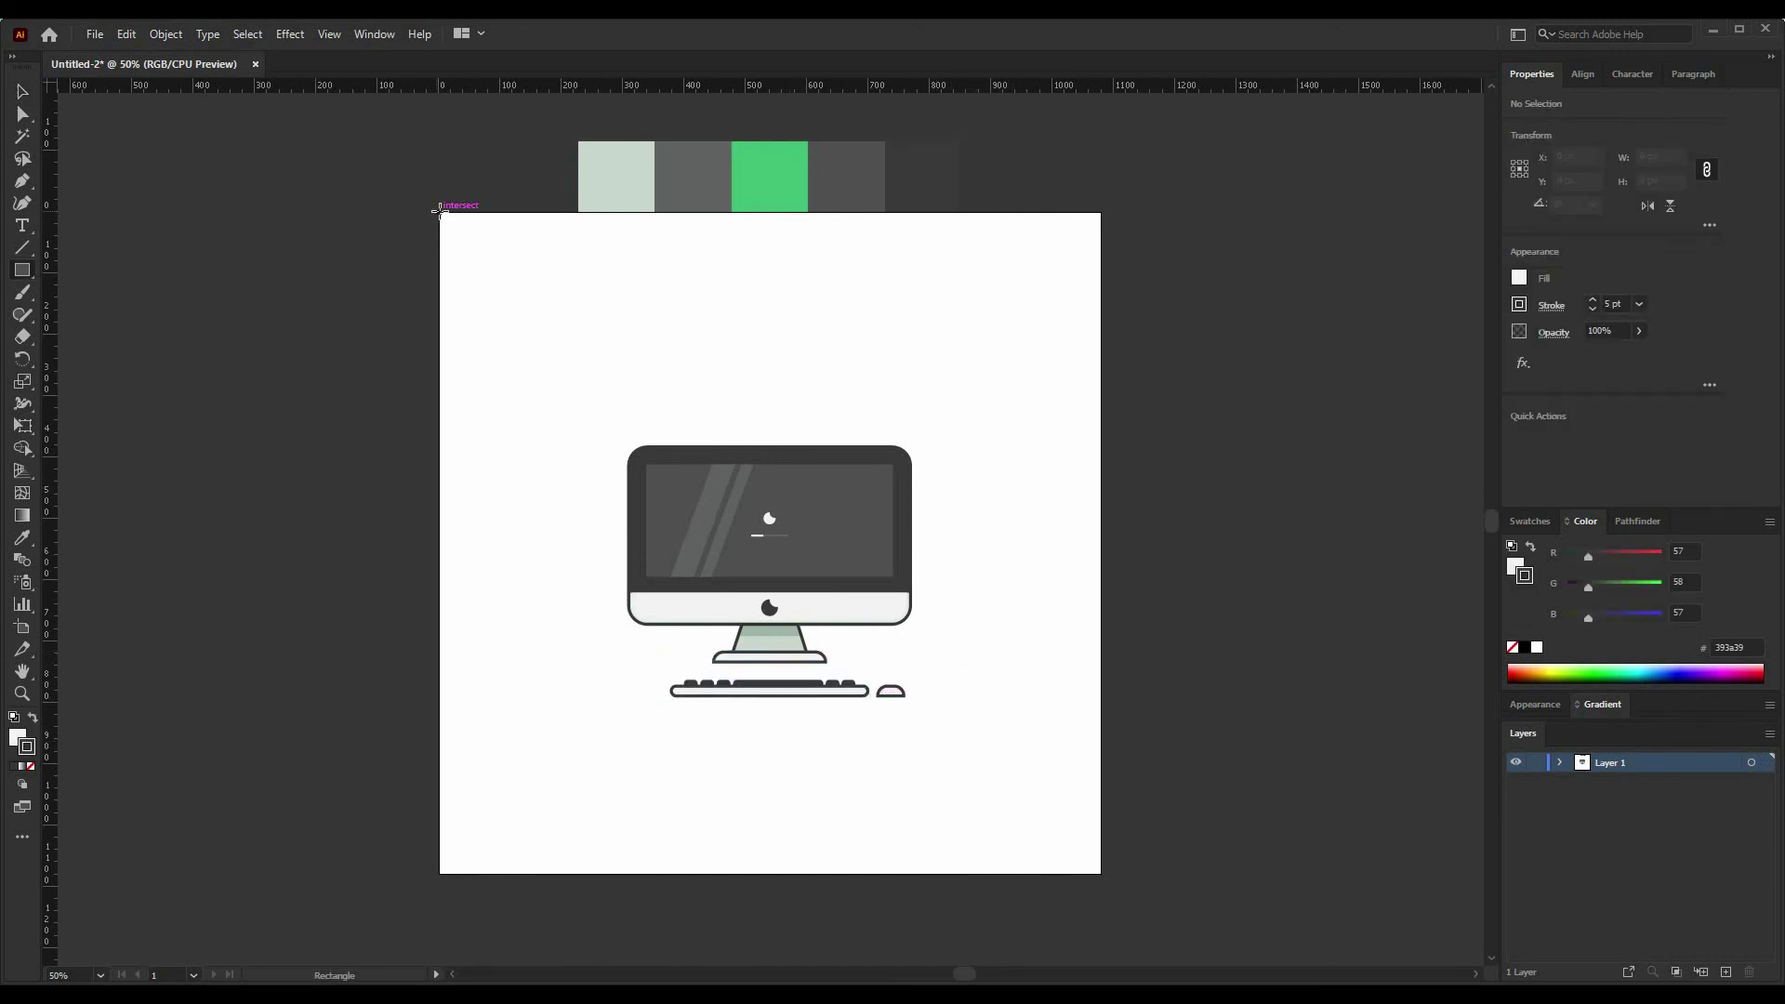
pyautogui.moveTo(440, 213); pyautogui.dragTo(1100, 875)
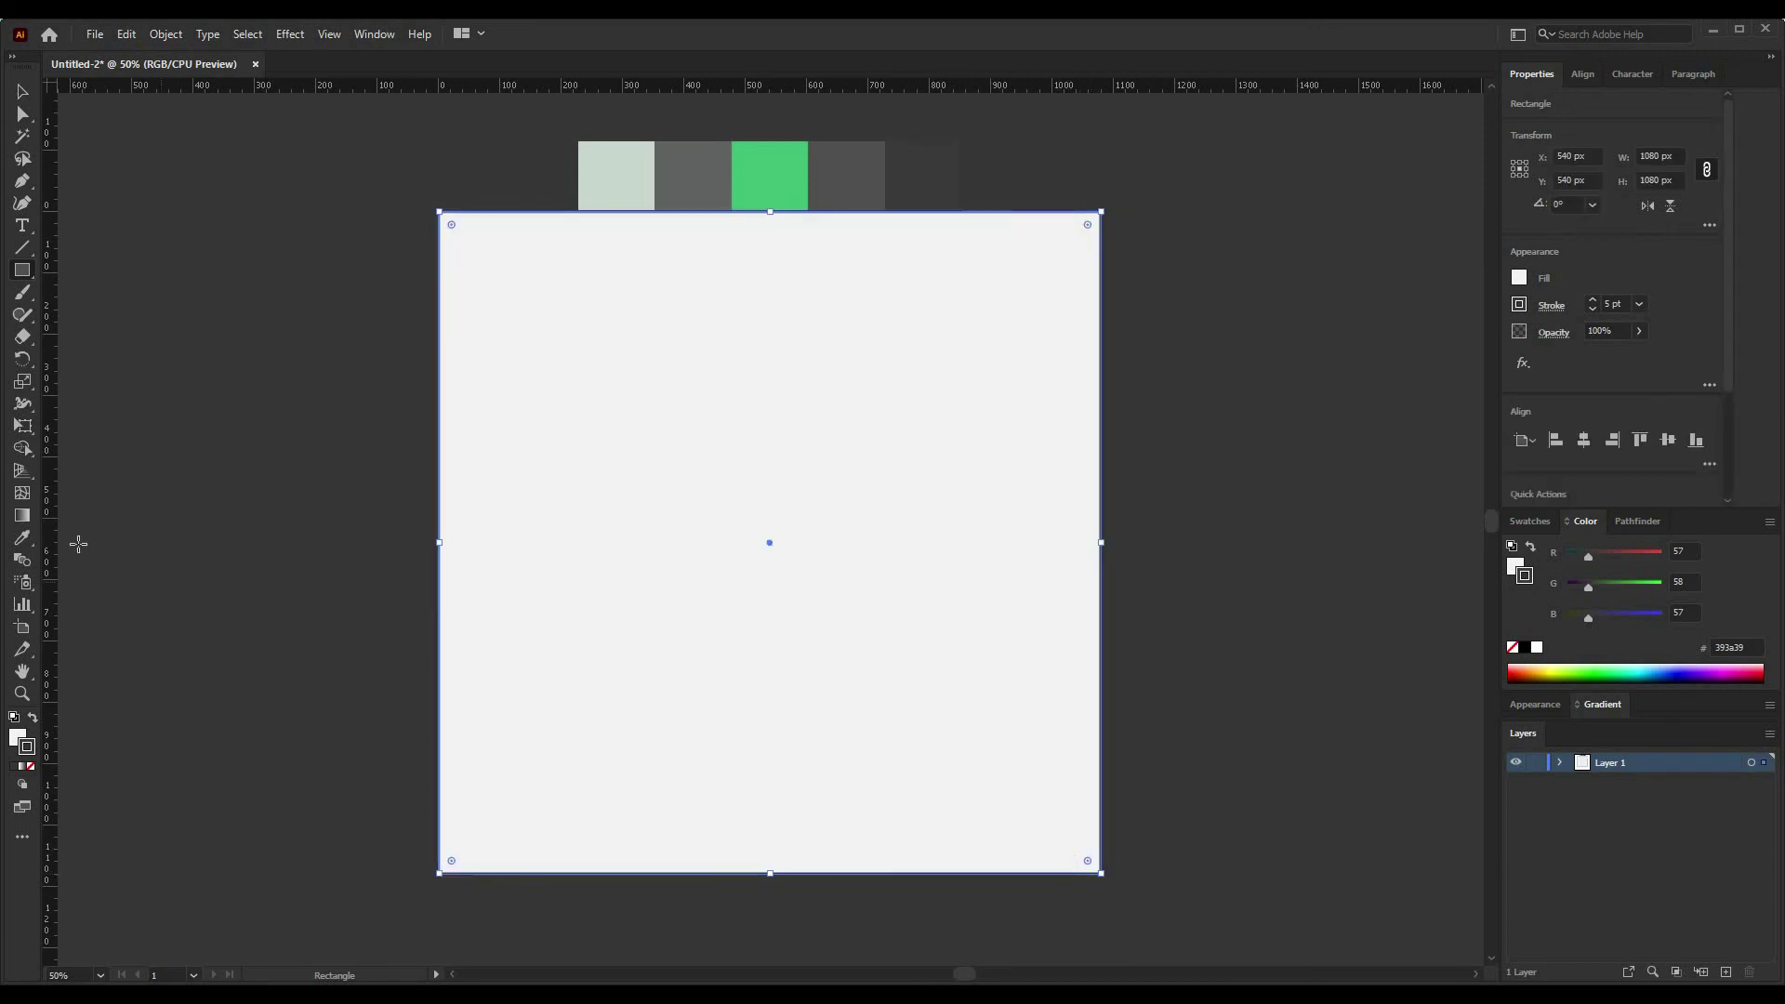
pyautogui.press('i')
pyautogui.click(789, 176)
# Step: Send the green background square to the back, behind the computer illustration
pyautogui.click(22, 93)
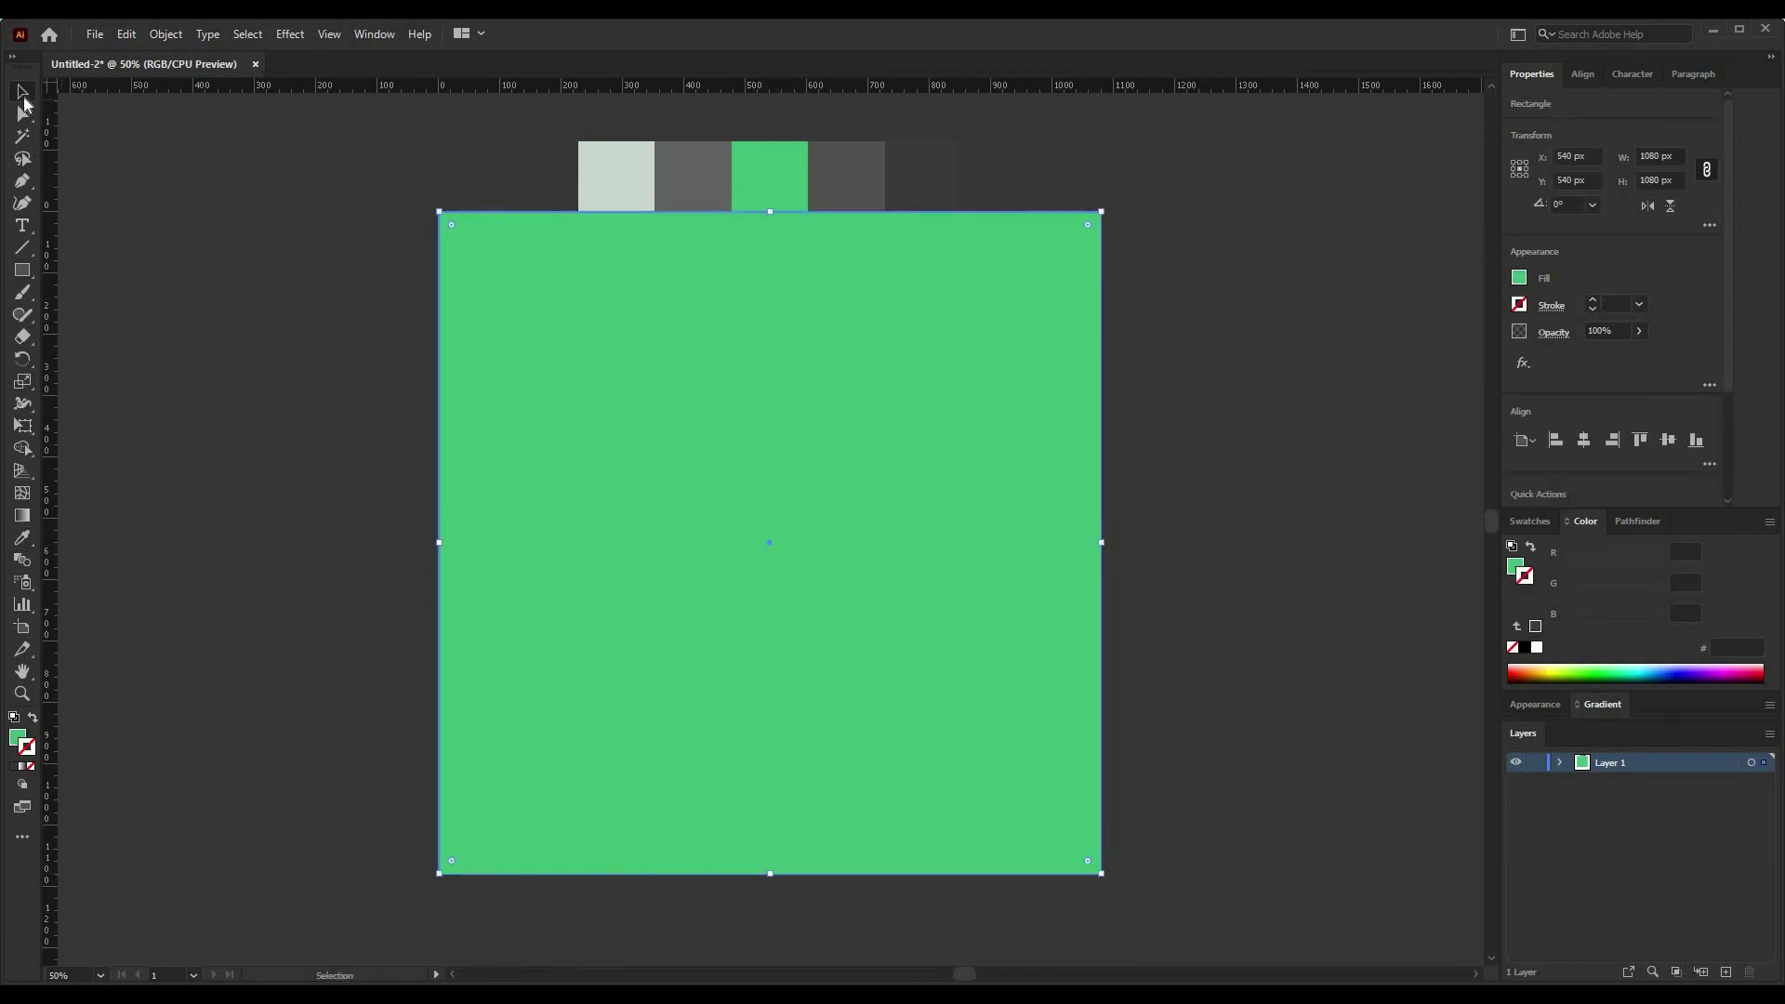
pyautogui.rightClick(627, 430)
pyautogui.moveTo(756, 788)
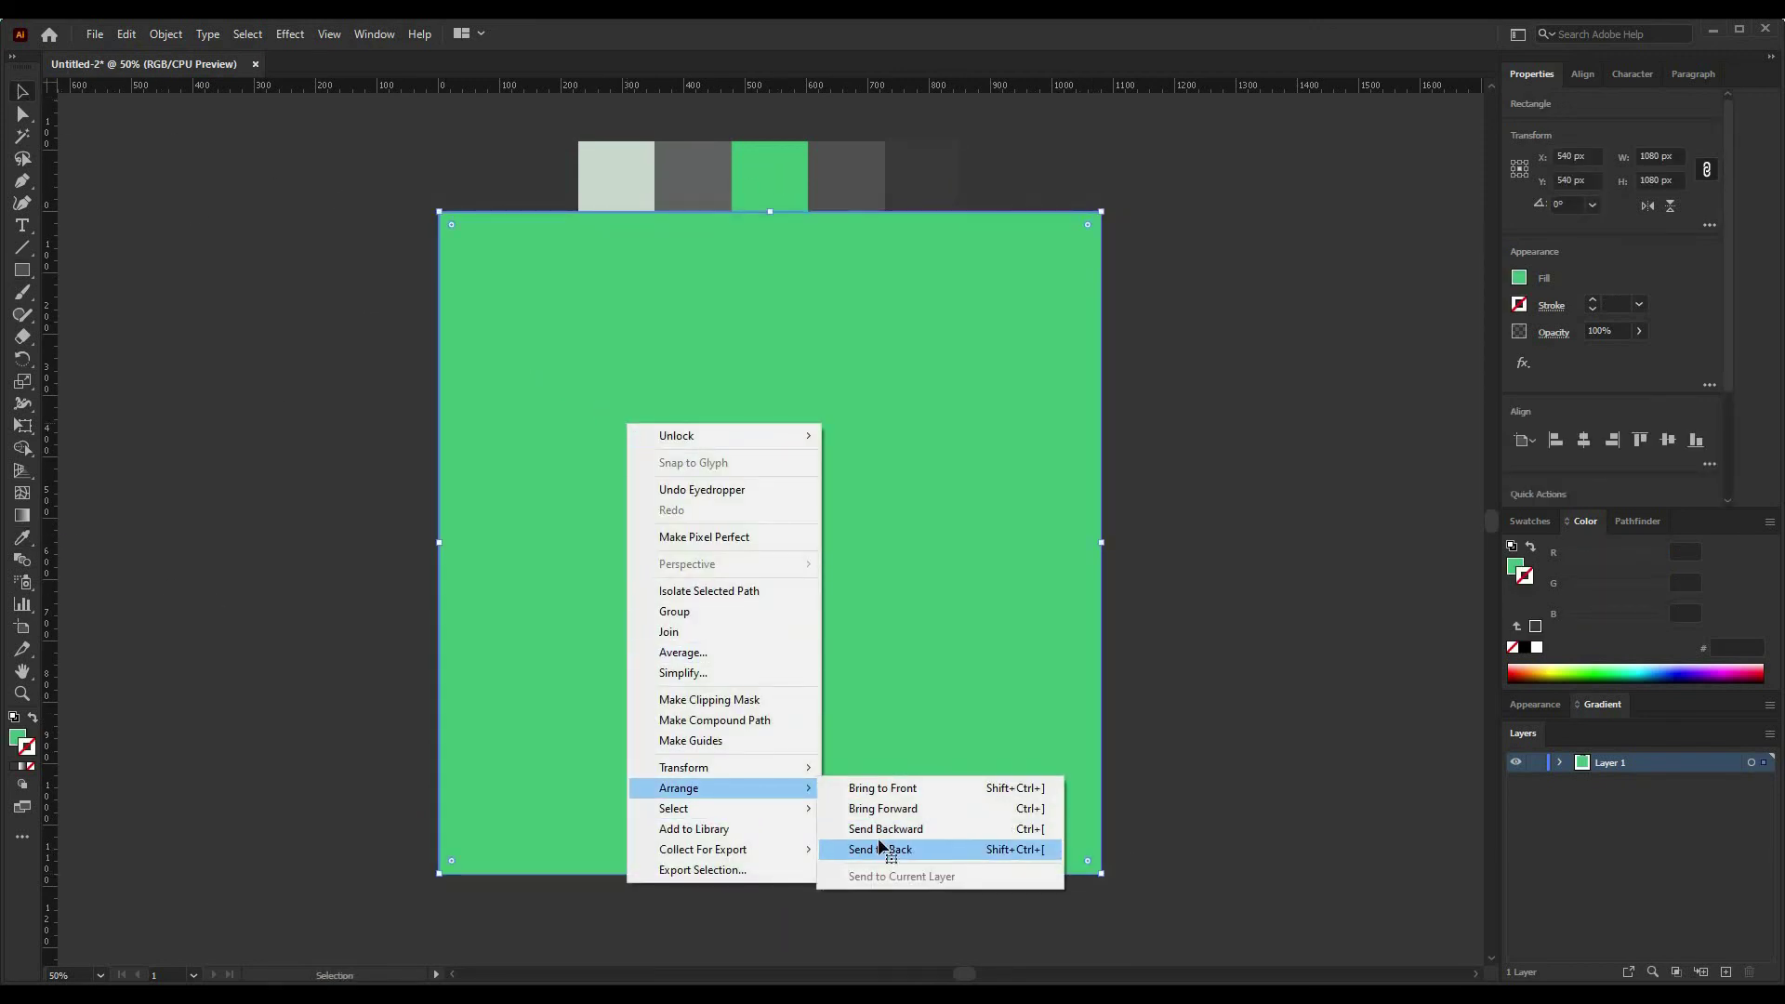
pyautogui.click(883, 849)
pyautogui.click(314, 497)
# Step: Draw a horizontal line about 231 px long along the bottom edge of the stand's base, extending past both its ends
pyautogui.press('\\')
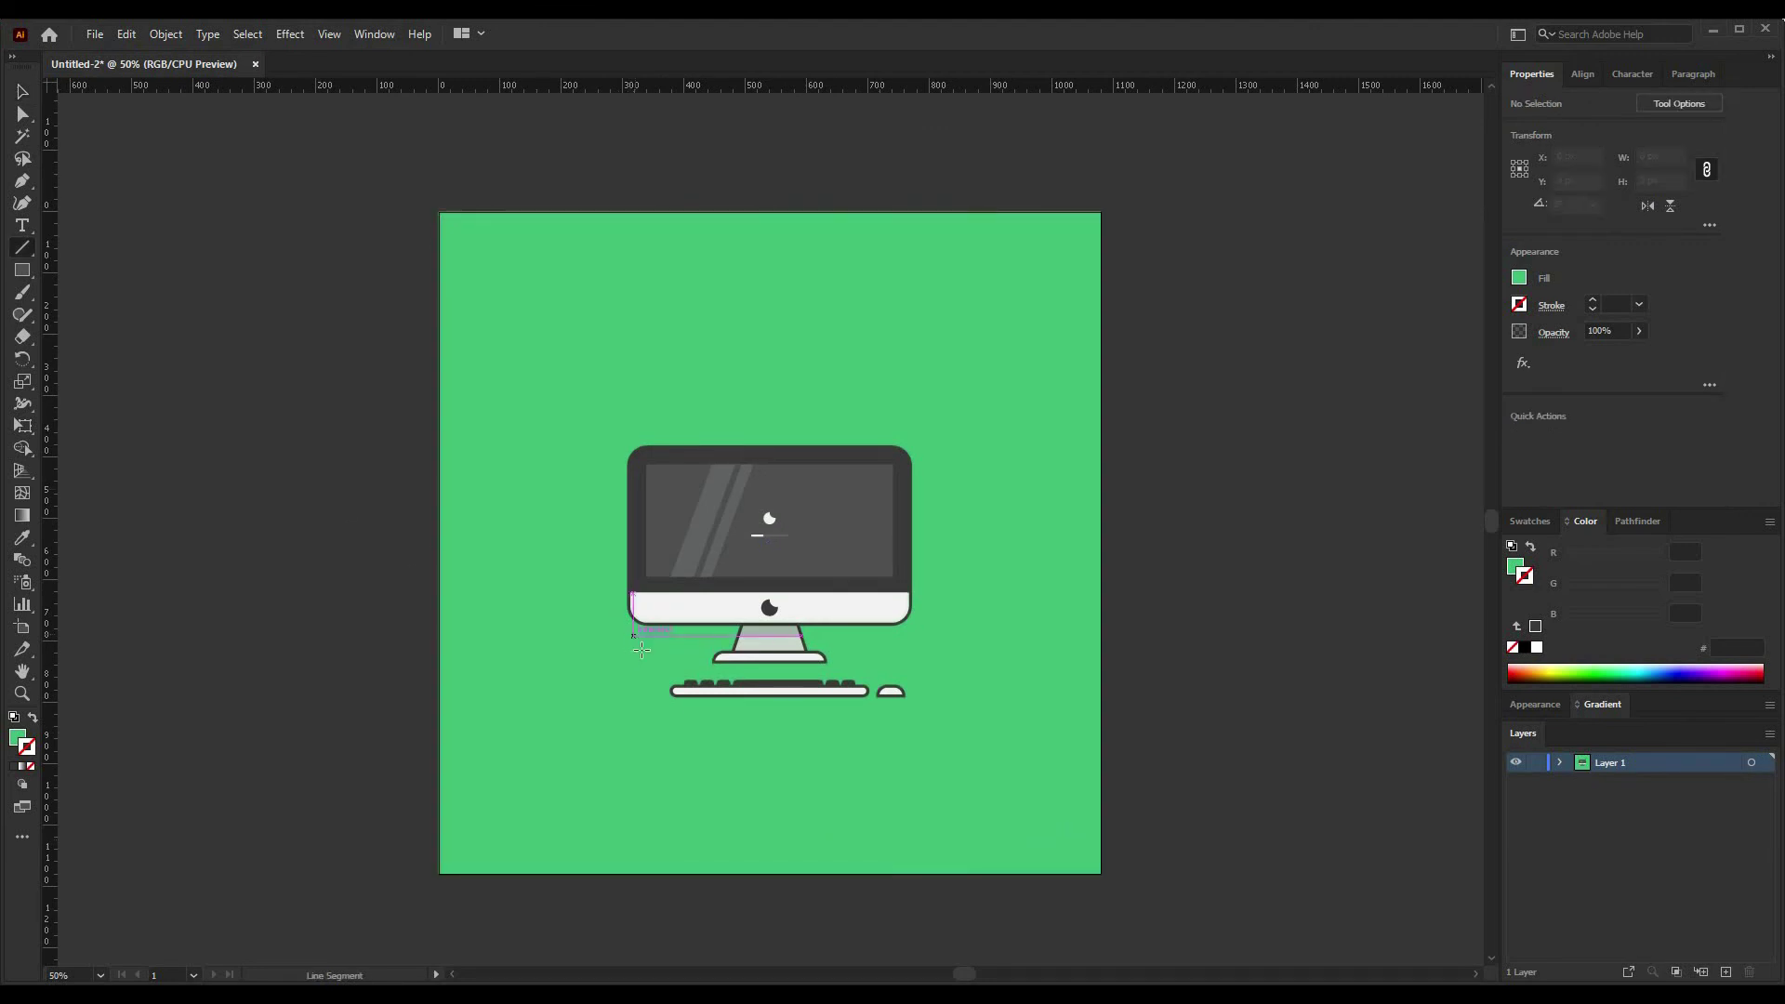
pyautogui.click(707, 663)
pyautogui.click(939, 563)
pyautogui.moveTo(701, 663); pyautogui.dragTo(775, 661)
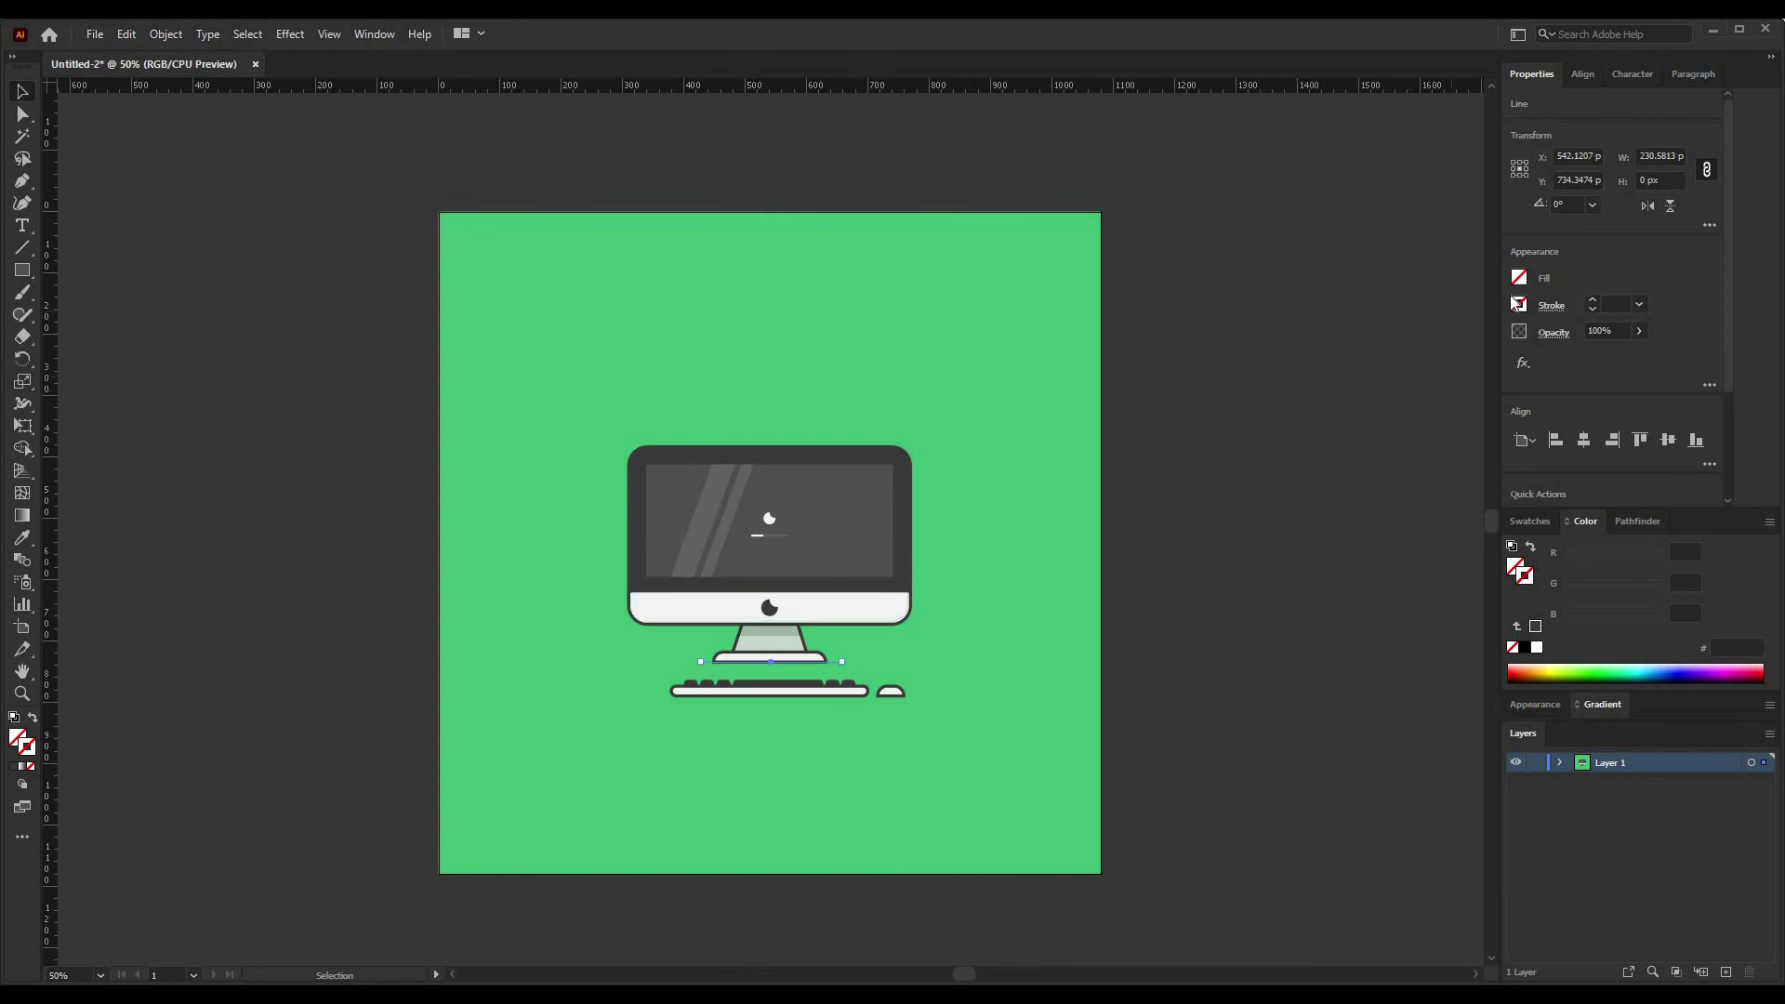
# Step: Give the line under the stand a 12 pt dark grey stroke with round caps
pyautogui.click(1592, 301)
pyautogui.click(1593, 301)
pyautogui.click(1592, 301)
pyautogui.click(1592, 301)
pyautogui.click(1592, 302)
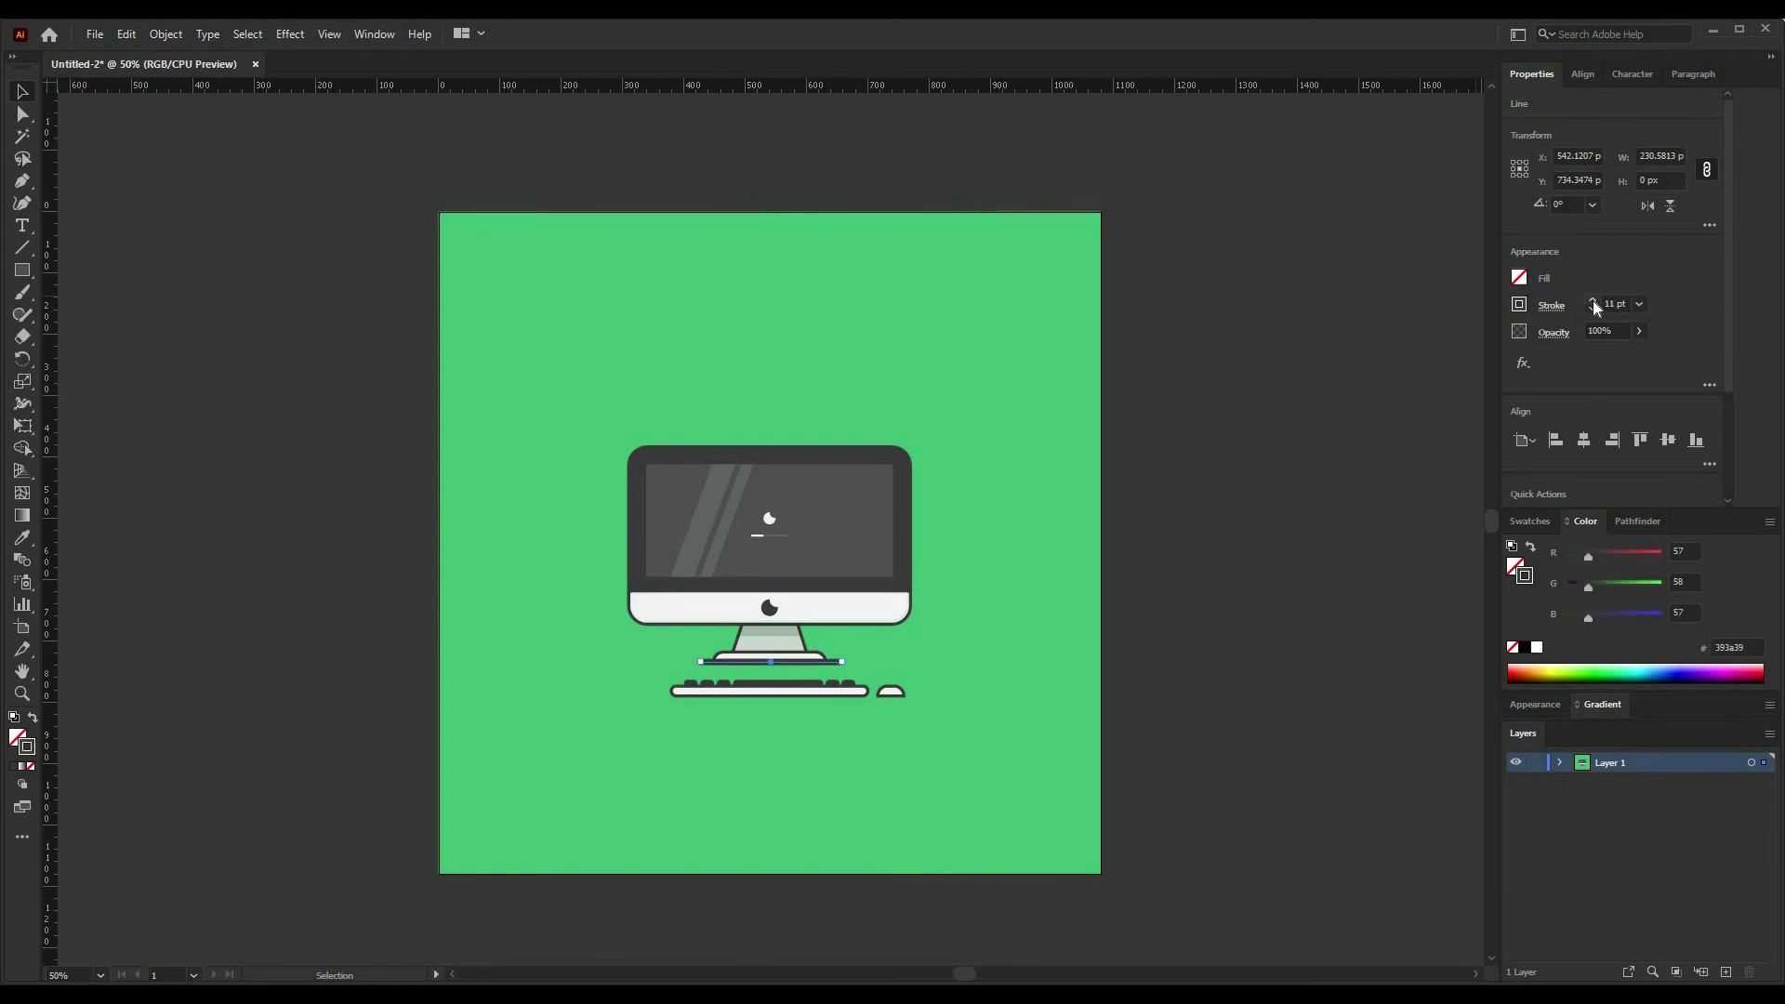
pyautogui.click(1592, 301)
pyautogui.click(1551, 306)
pyautogui.click(1452, 354)
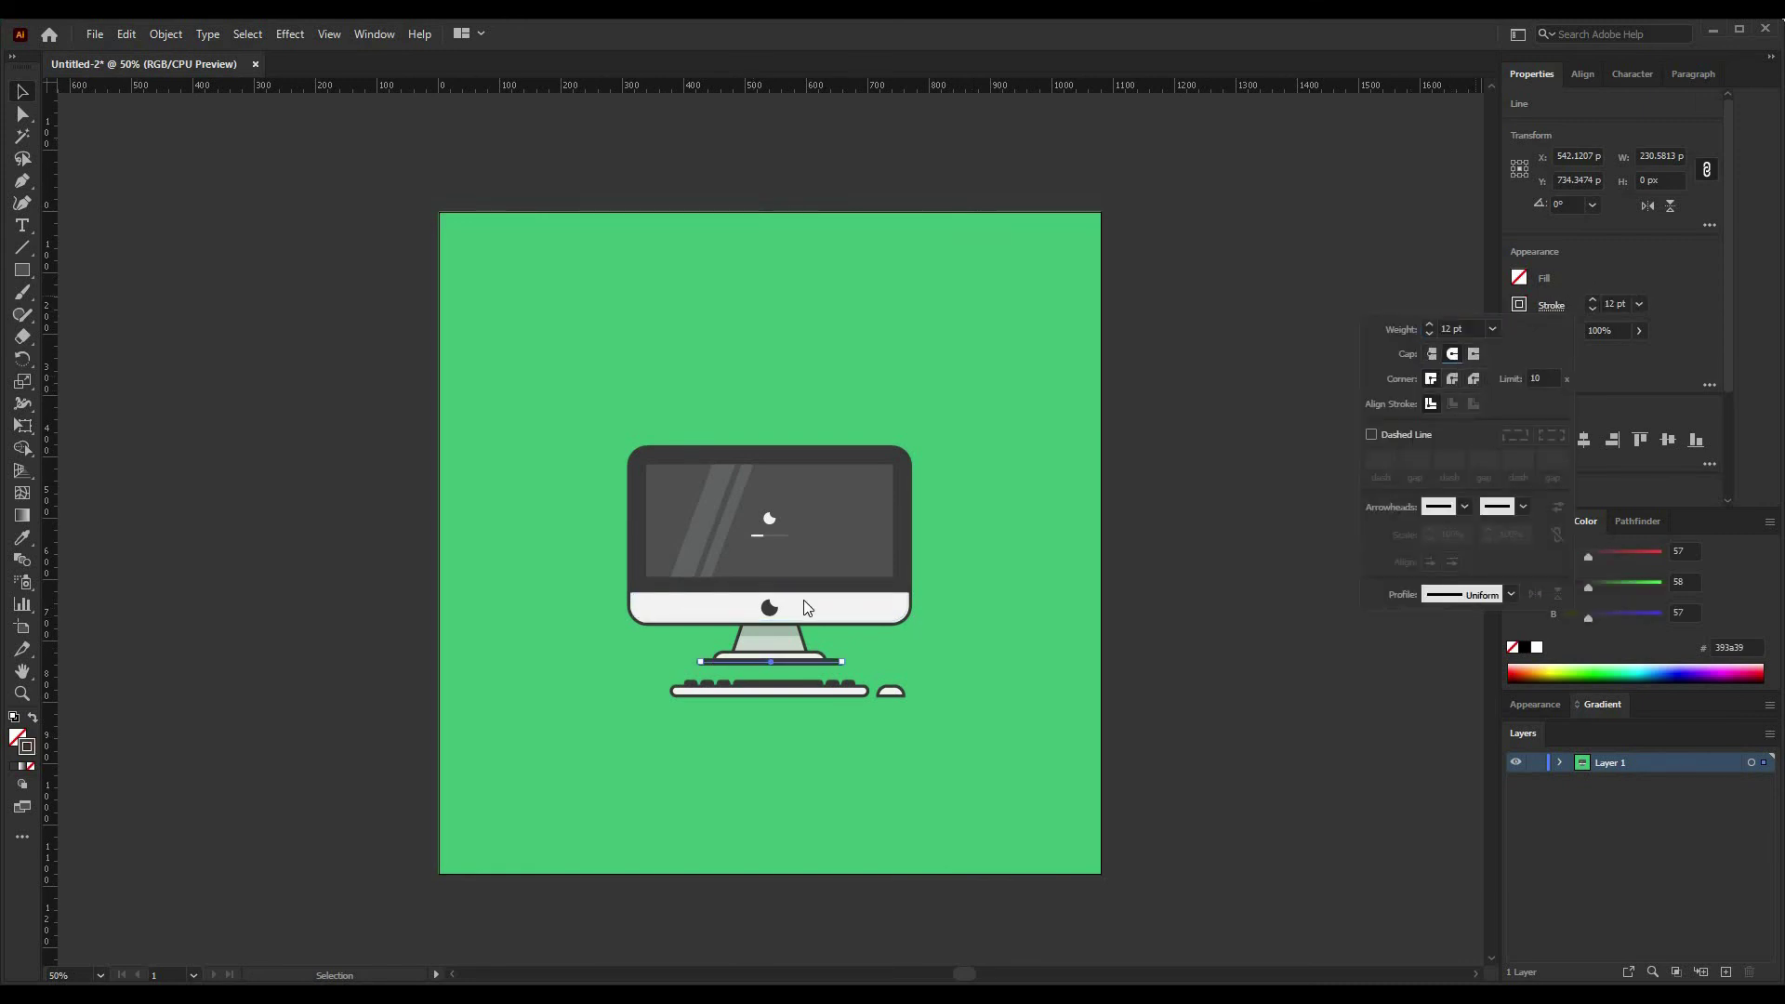
# Step: Expand the line under the stand into a filled shape and fill it with the background's green
pyautogui.click(165, 33)
pyautogui.click(198, 252)
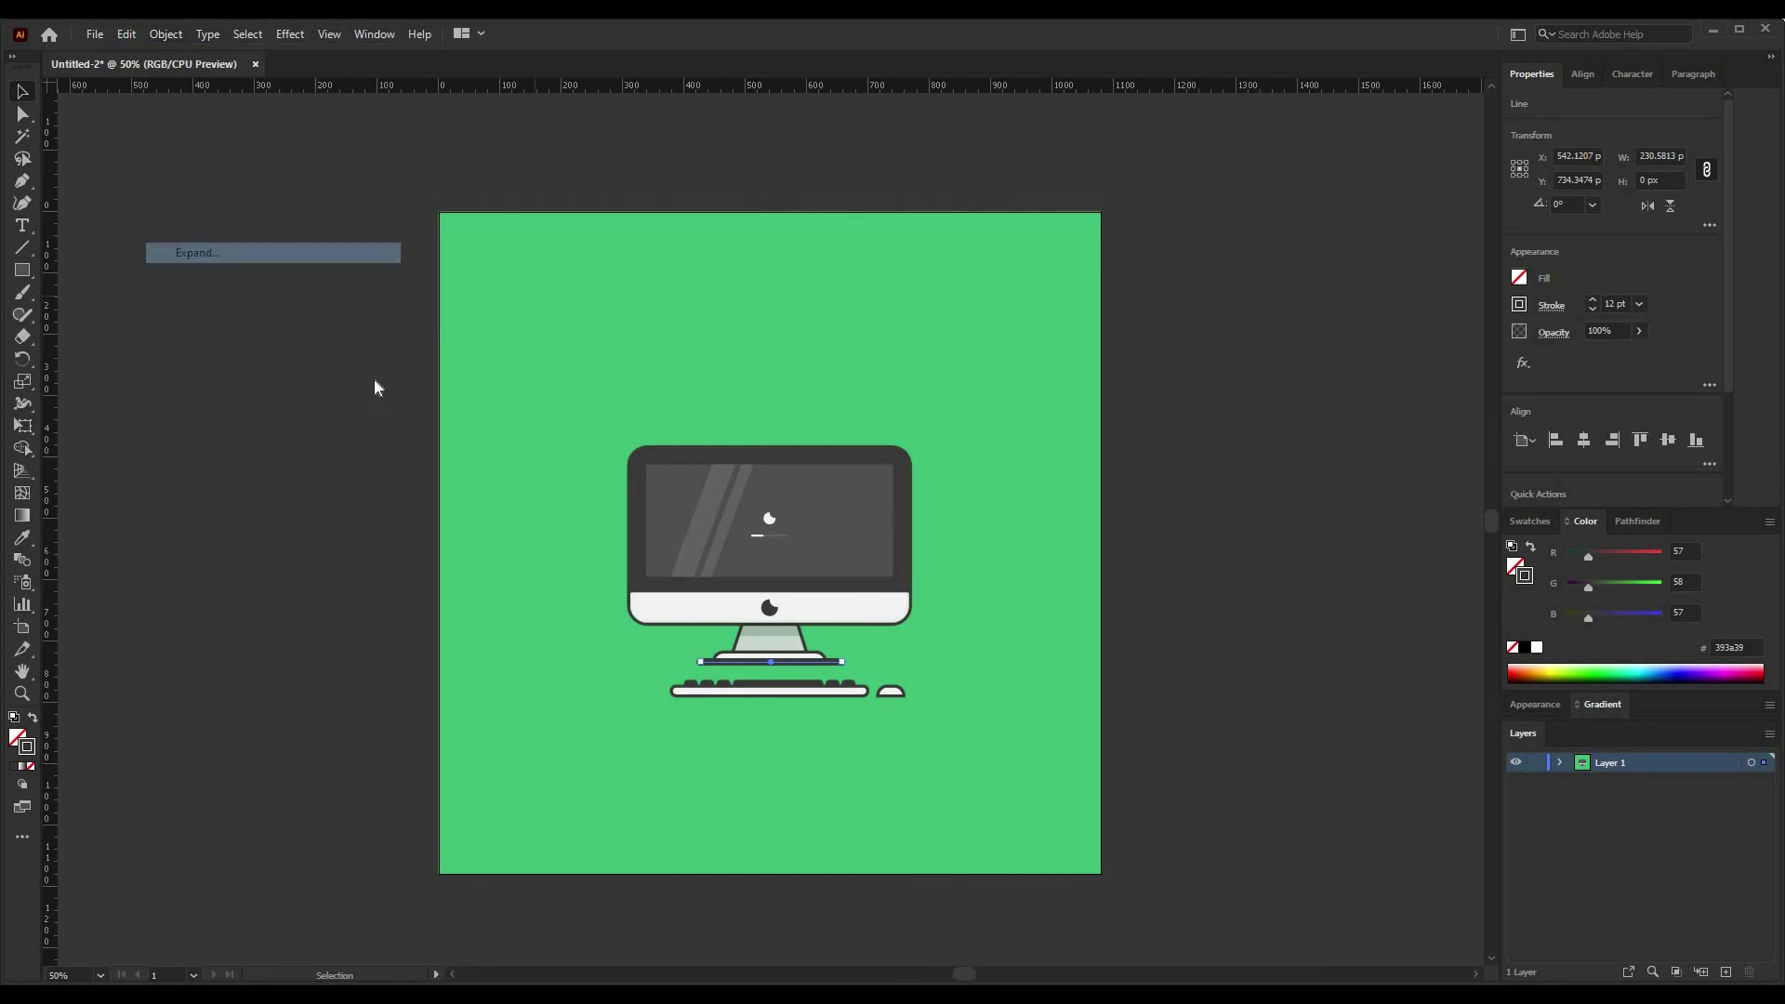
pyautogui.click(838, 608)
pyautogui.click(23, 537)
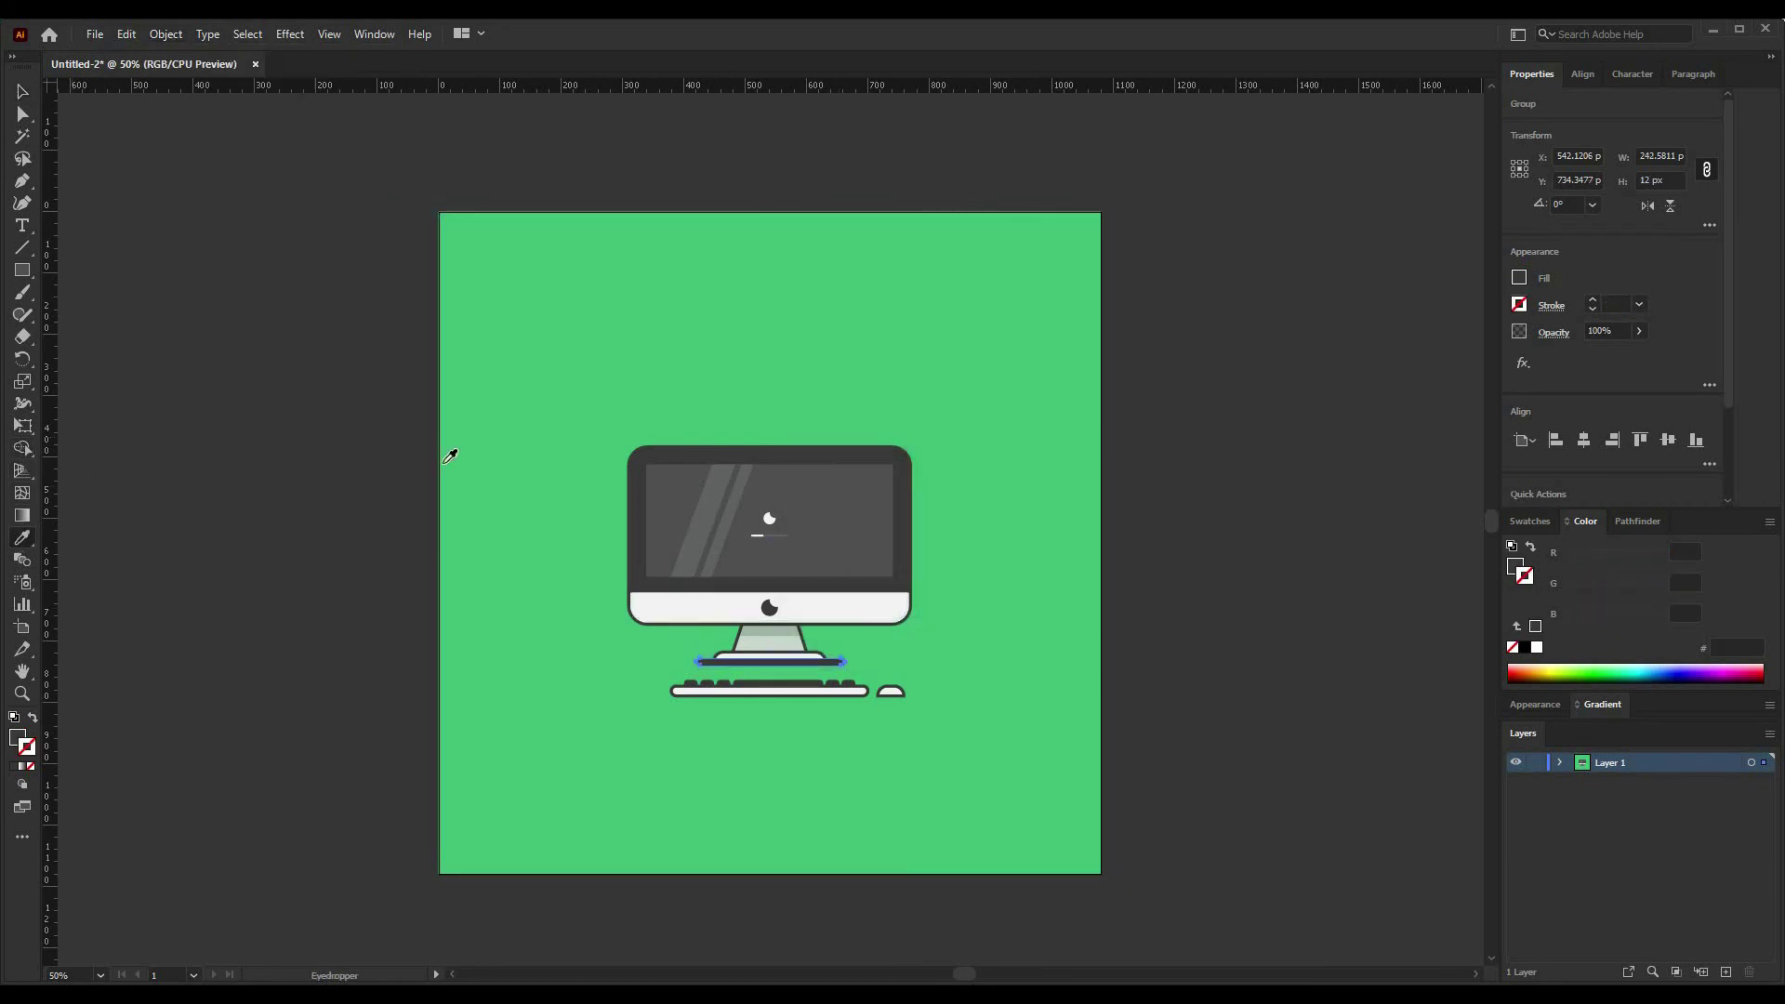
pyautogui.click(505, 422)
# Step: Turn the green bar under the stand into a soft shadow with Multiply blending and 50% opacity
pyautogui.click(1553, 332)
pyautogui.click(1407, 366)
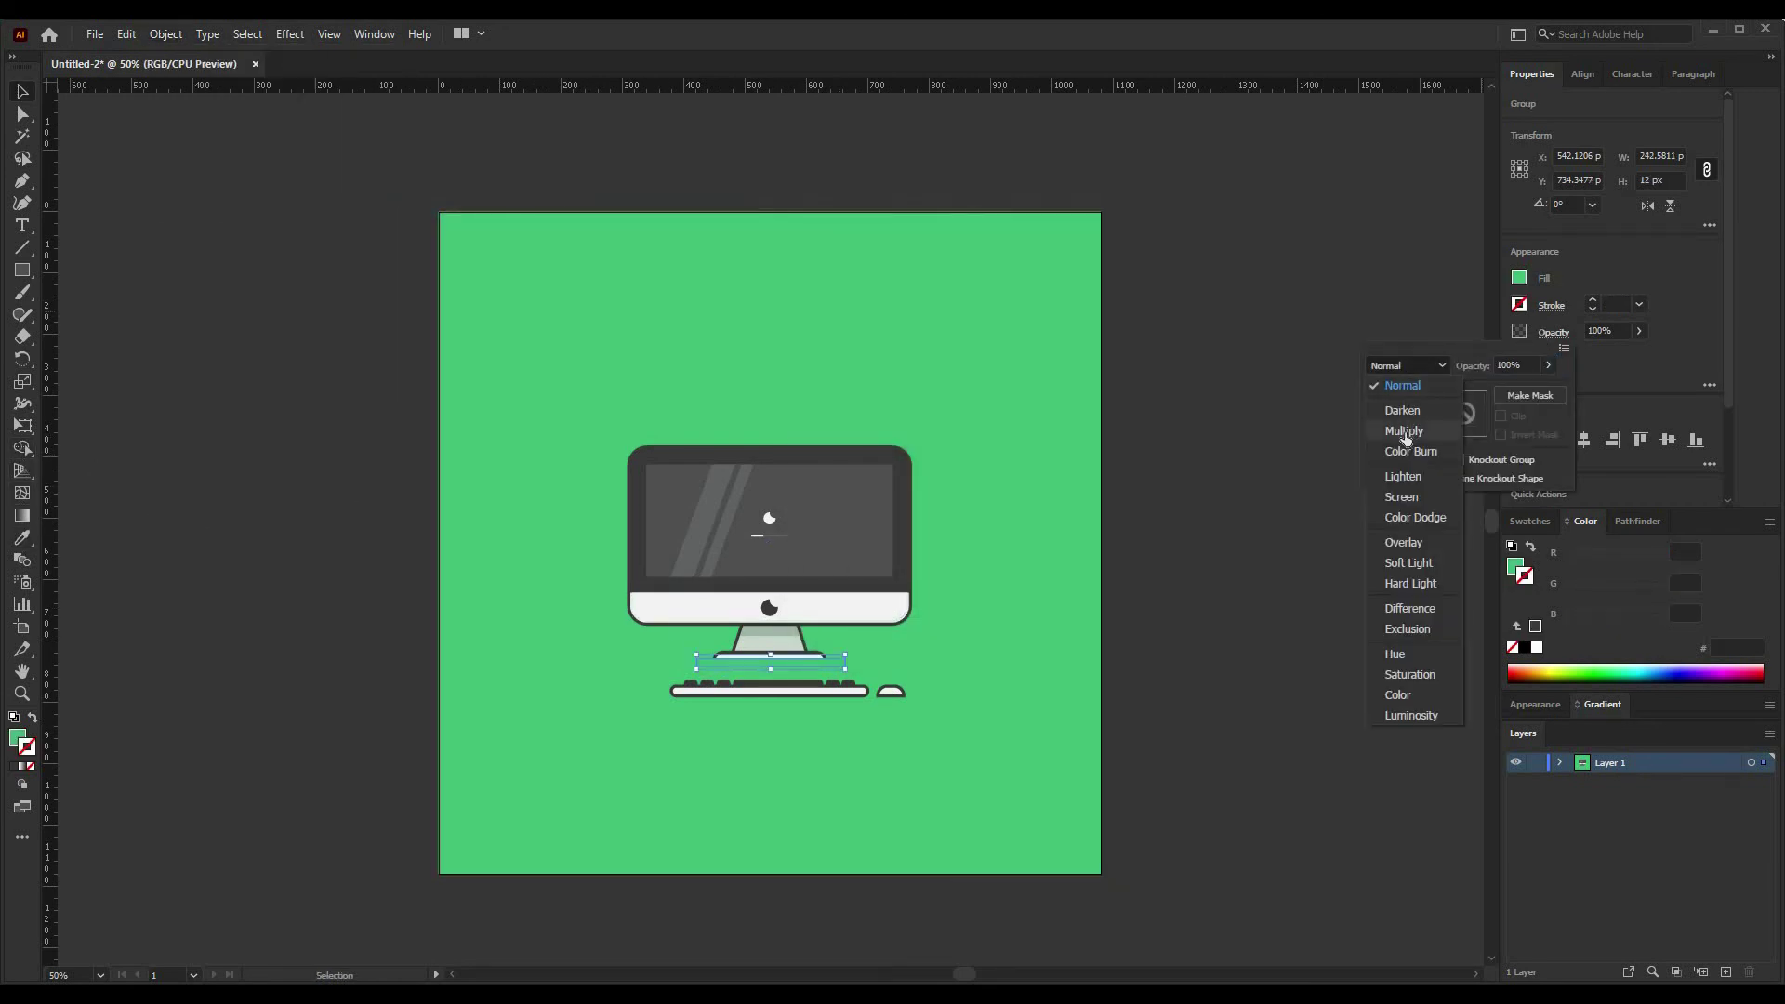
pyautogui.click(1403, 430)
pyautogui.click(1019, 677)
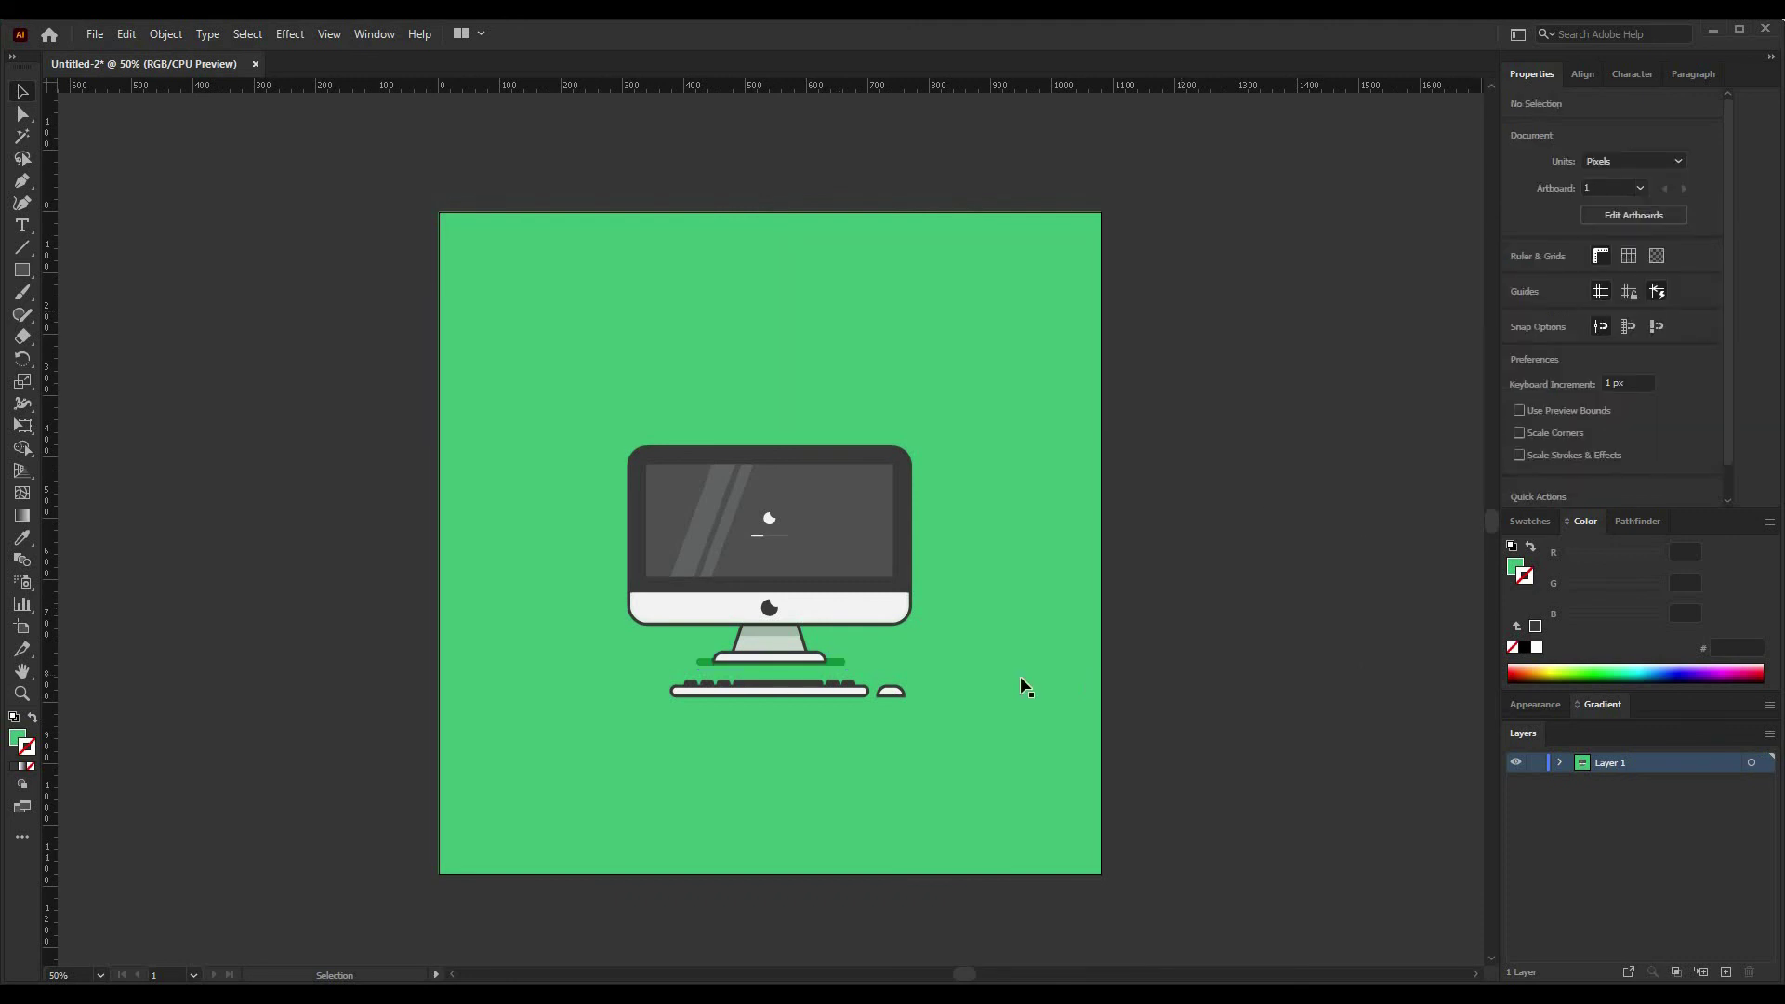
pyautogui.click(840, 662)
pyautogui.click(1601, 331)
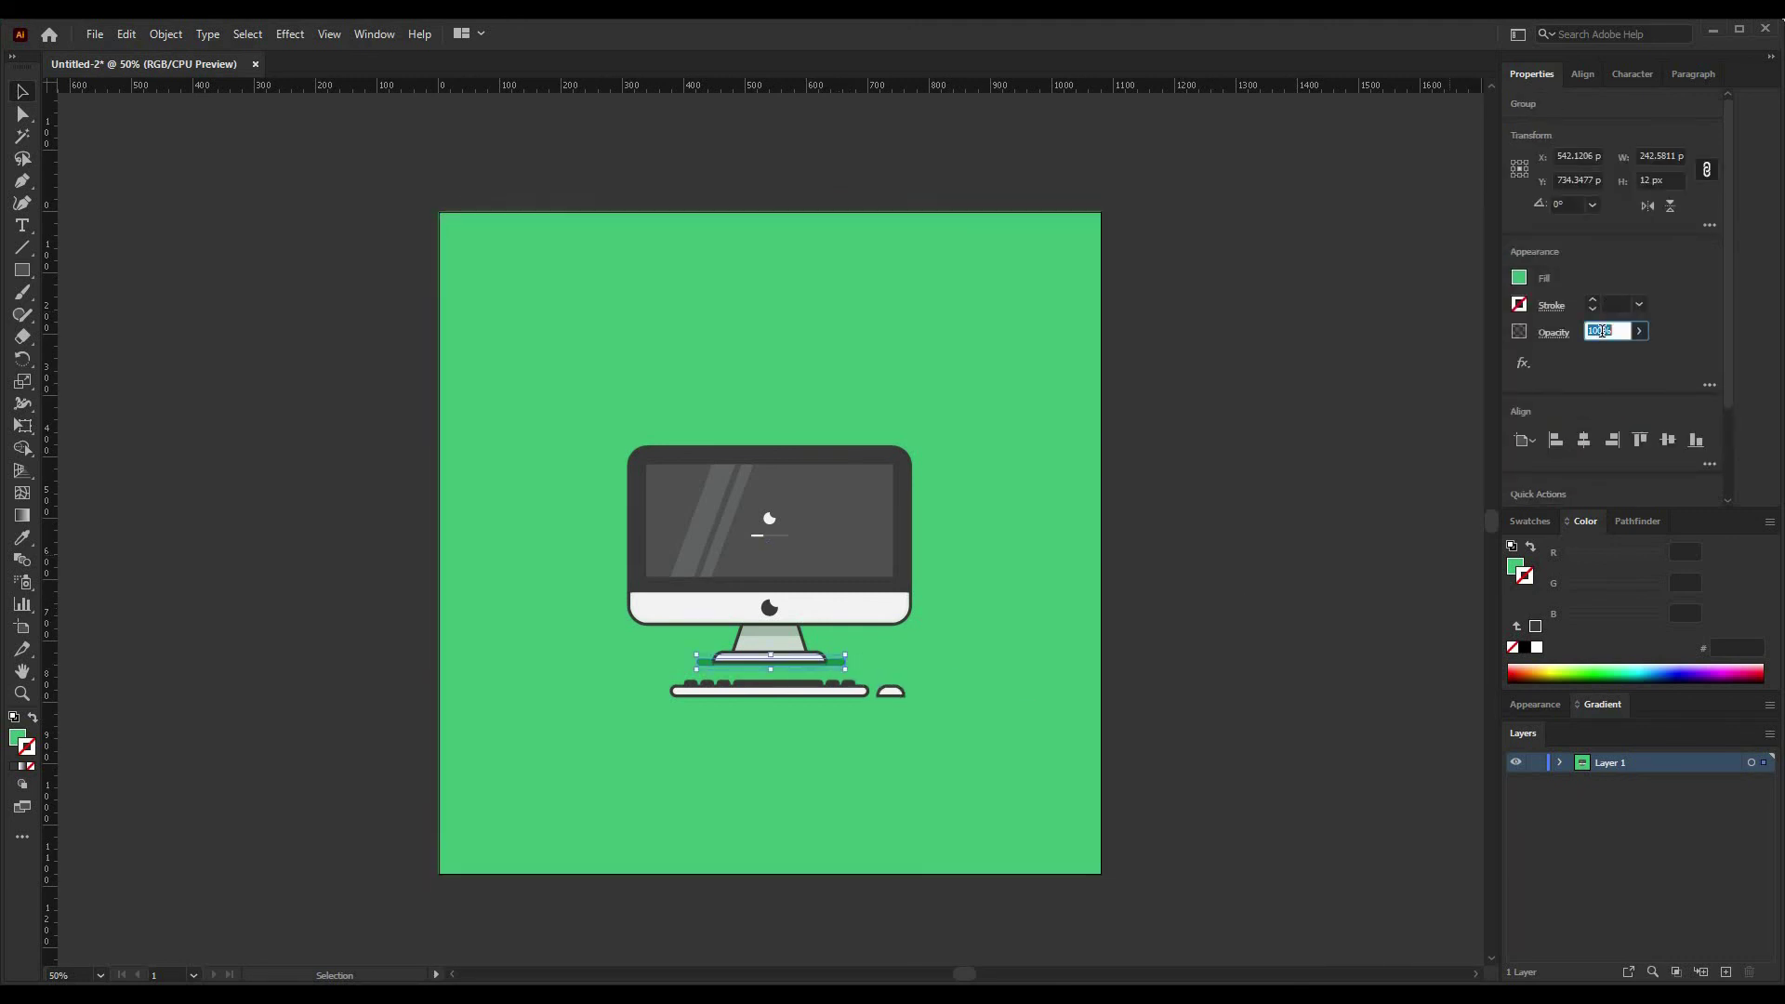
pyautogui.write('50')
pyautogui.click(848, 671)
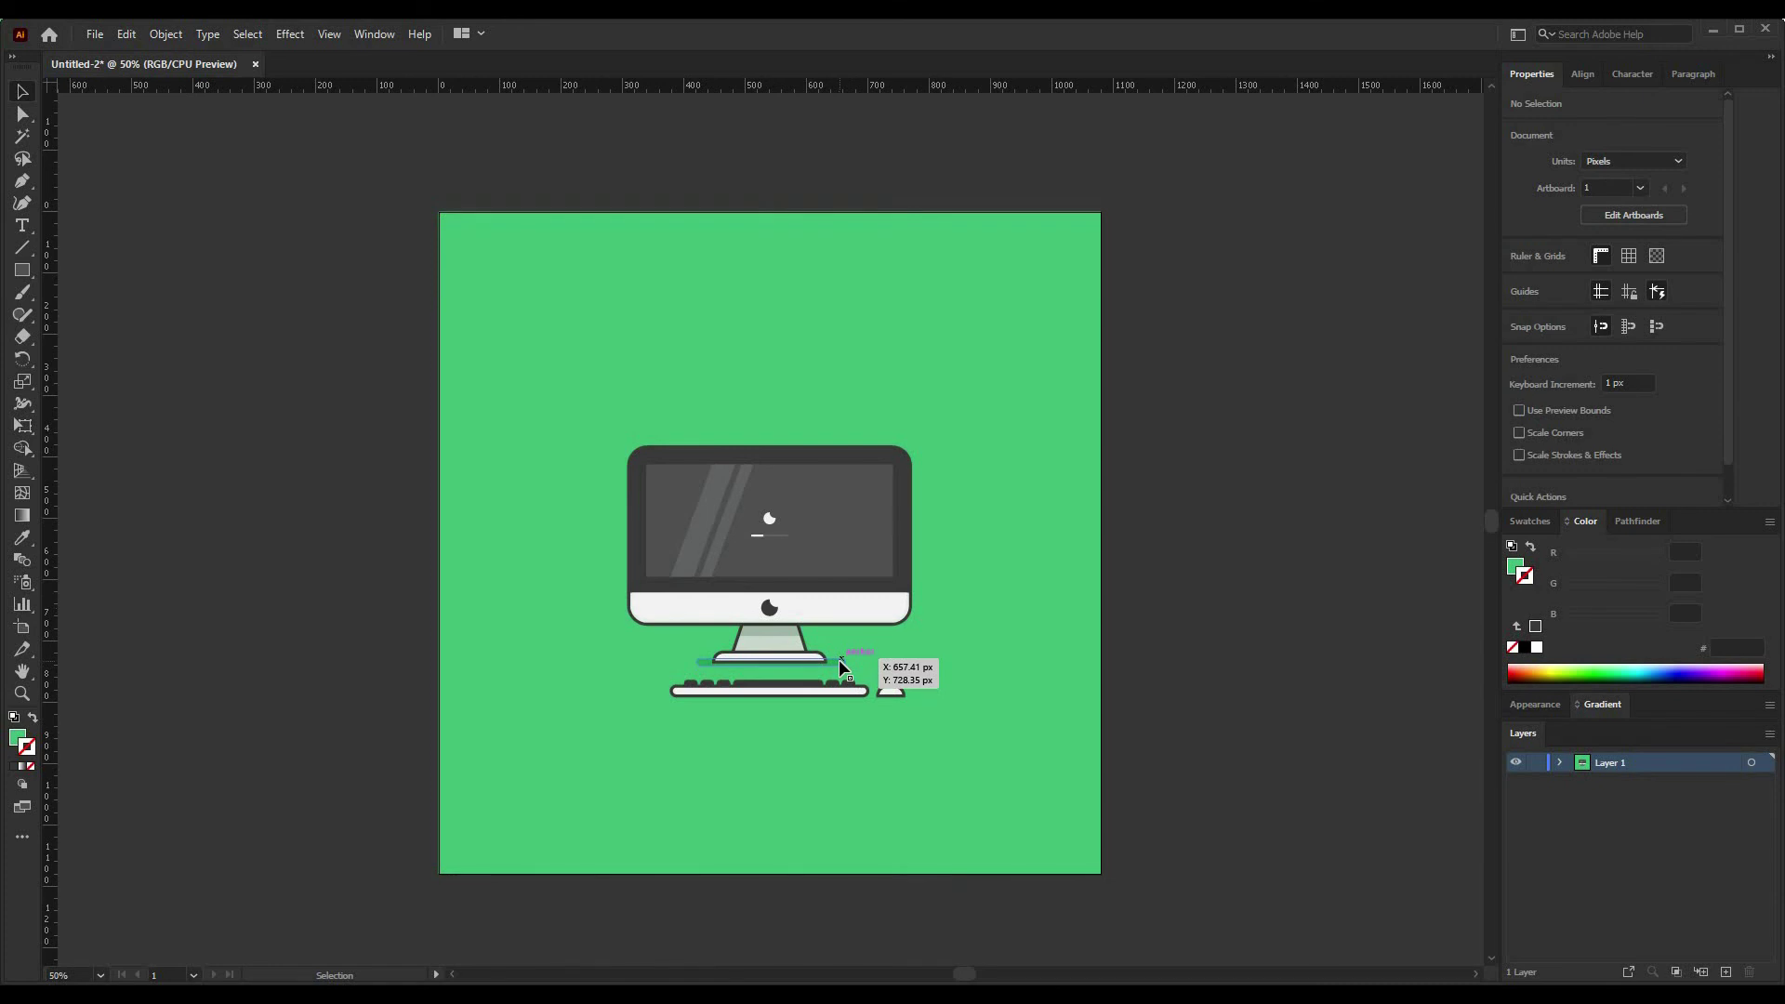
# Step: Place a copy of the stand's shadow under the keyboard and mouse, stretched to about 401 px wide to extend past both
pyautogui.moveTo(839, 660); pyautogui.dragTo(1068, 694)
pyautogui.hotkey('ctrl', '1')
pyautogui.moveTo(642, 688); pyautogui.dragTo(573, 688)
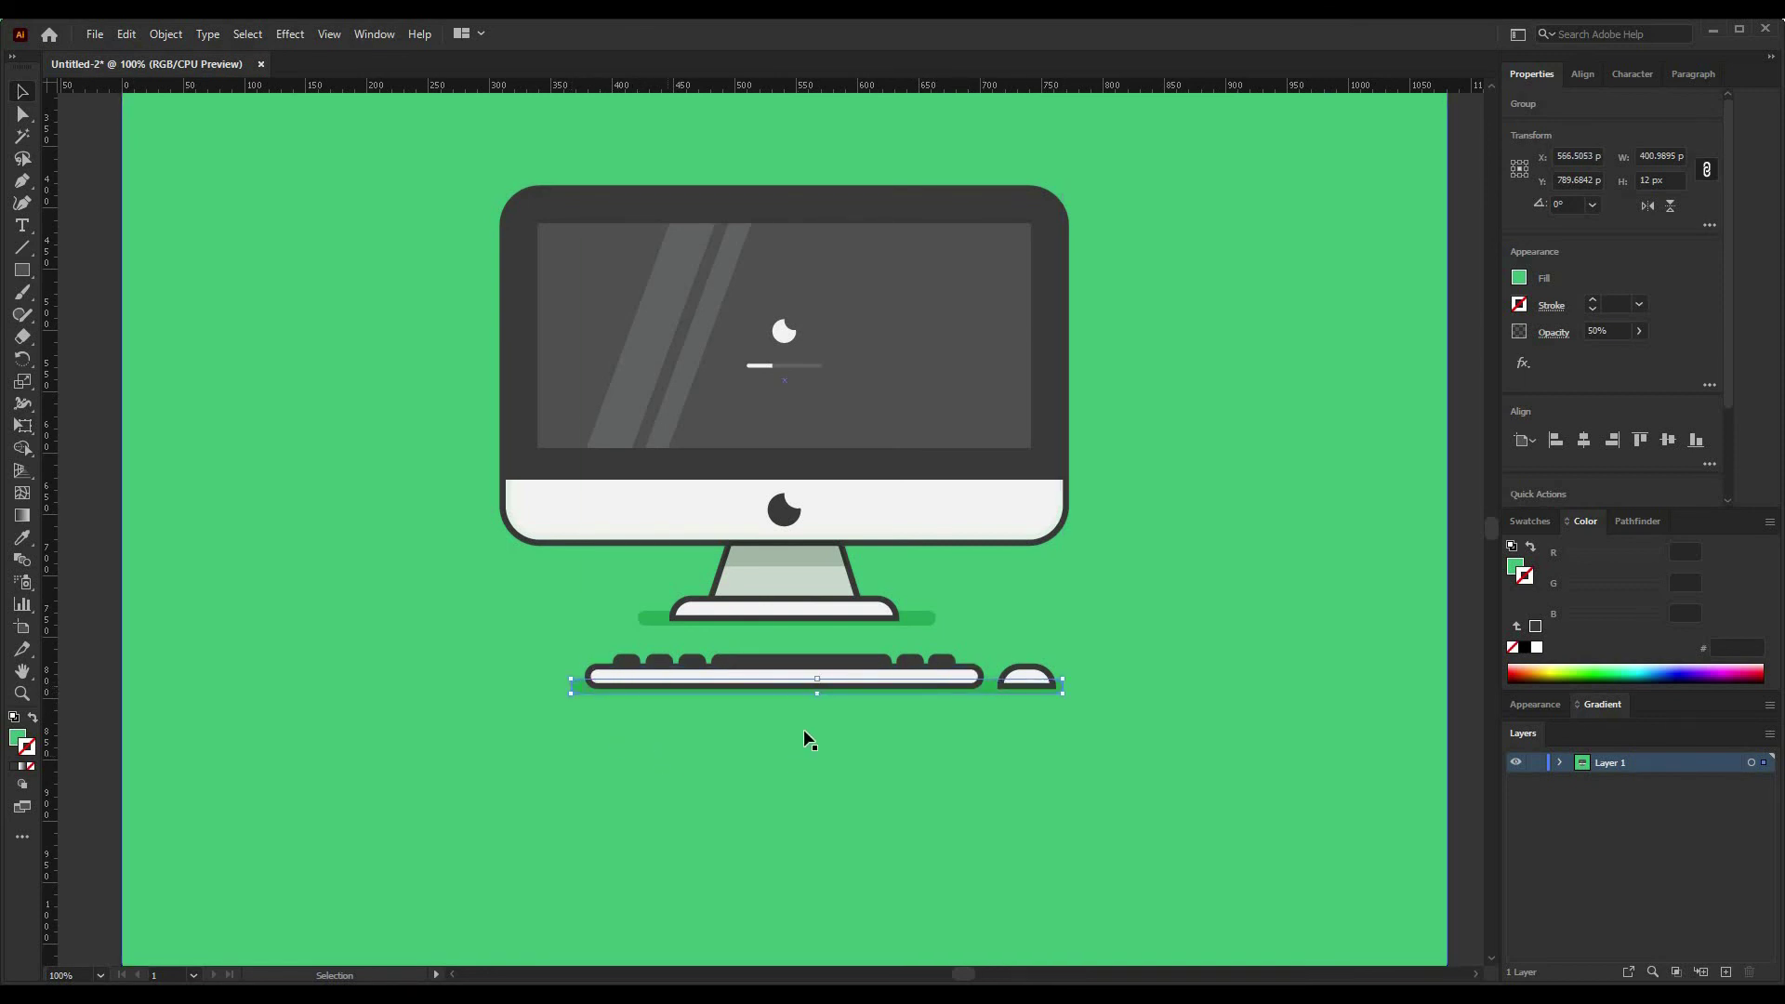
# Step: Group all the computer artwork without the green background and centre the group vertically on the artboard
pyautogui.scroll(-2, 805, 737)
pyautogui.click(1223, 638)
pyautogui.hotkey('ctrl', 'a')
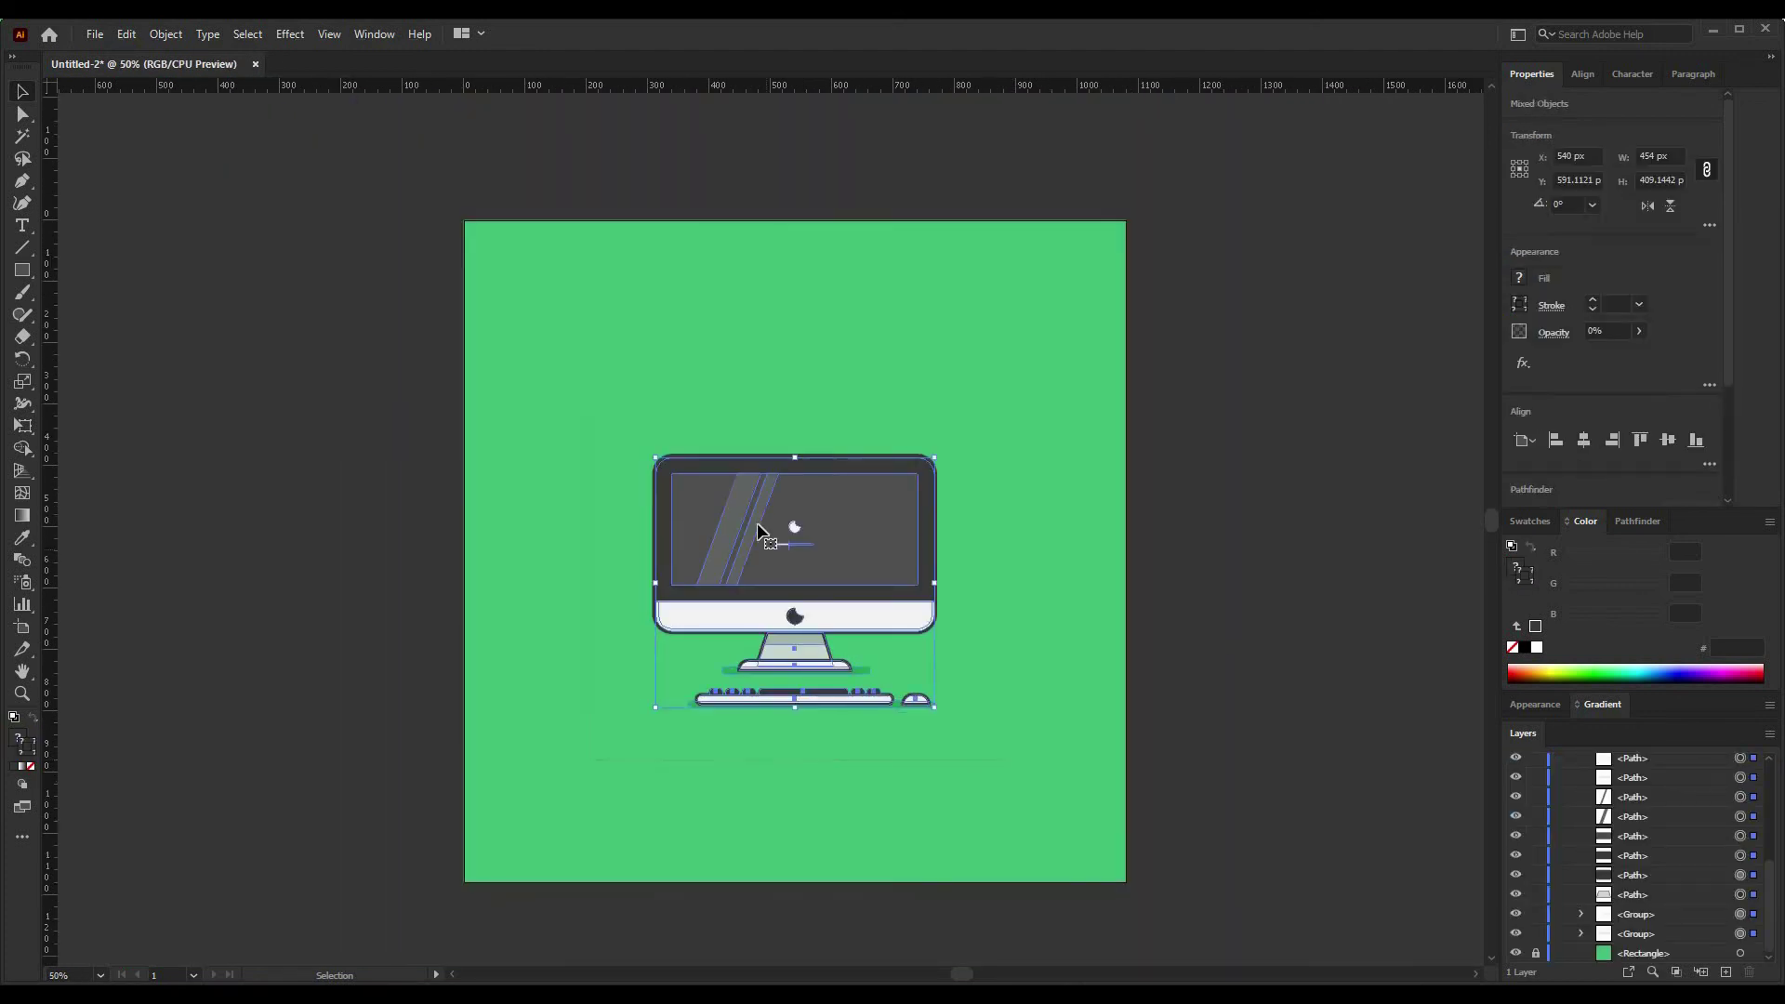
pyautogui.rightClick(760, 524)
pyautogui.click(818, 689)
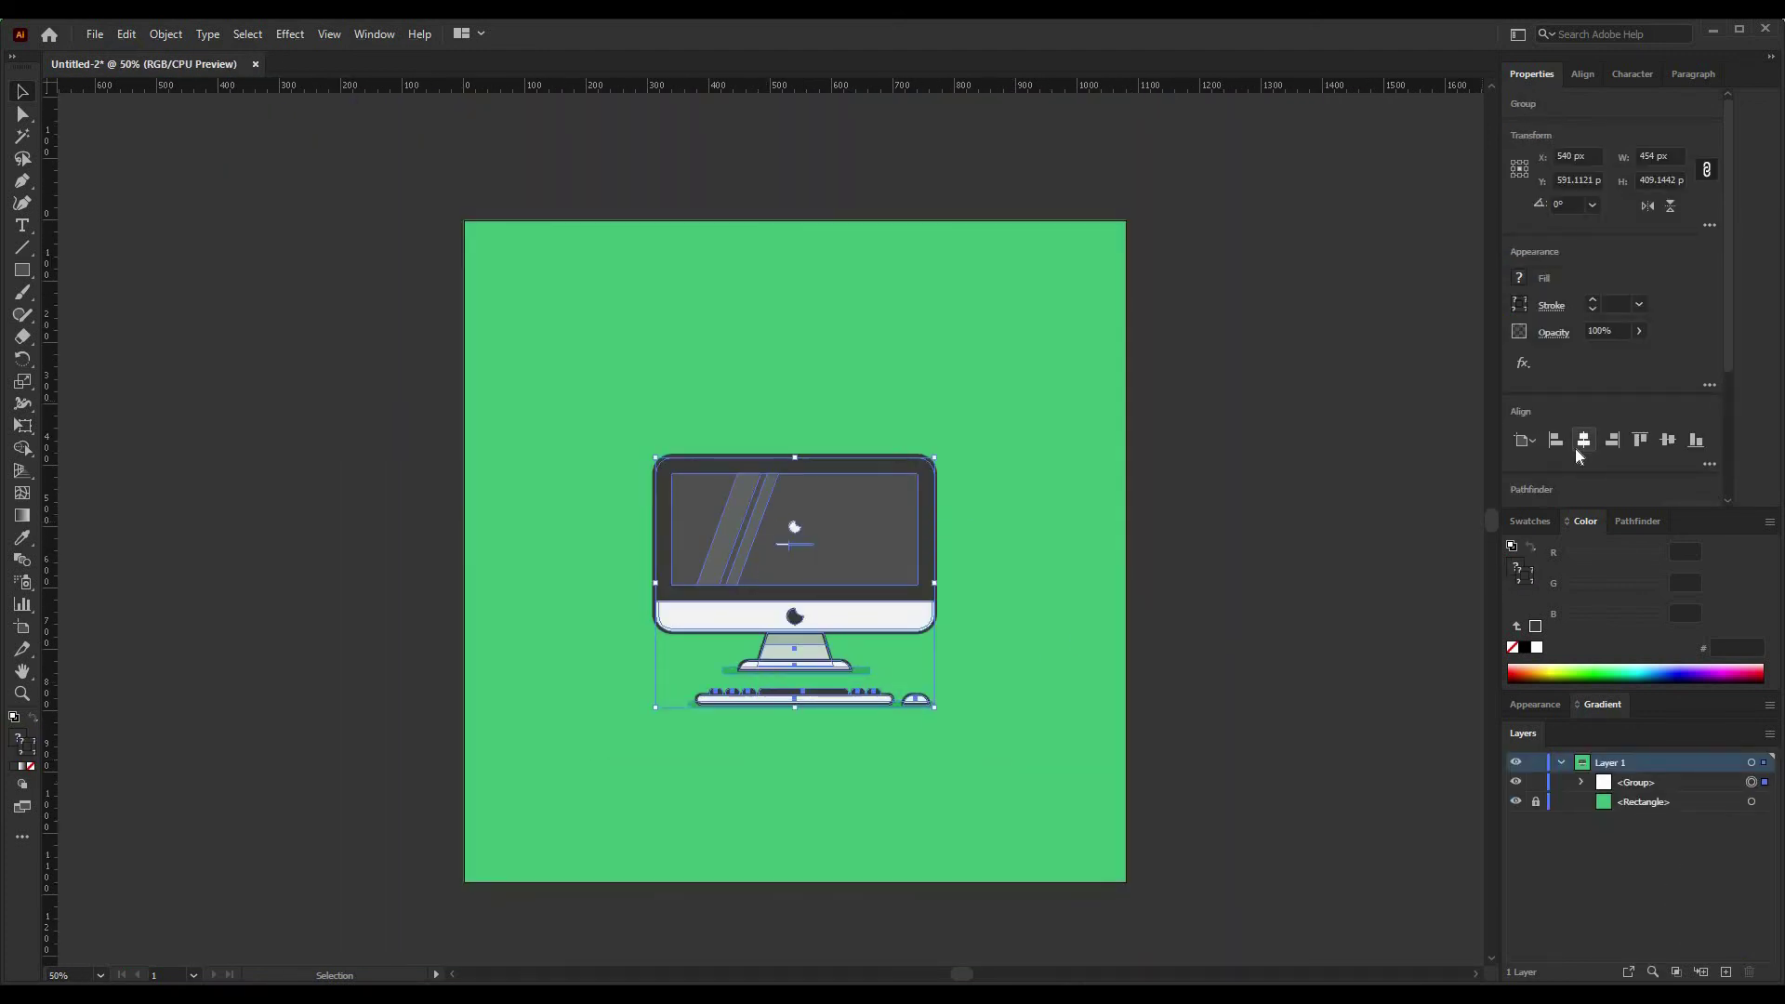
pyautogui.click(1666, 439)
pyautogui.click(1209, 551)
pyautogui.scroll(2, 805, 615)
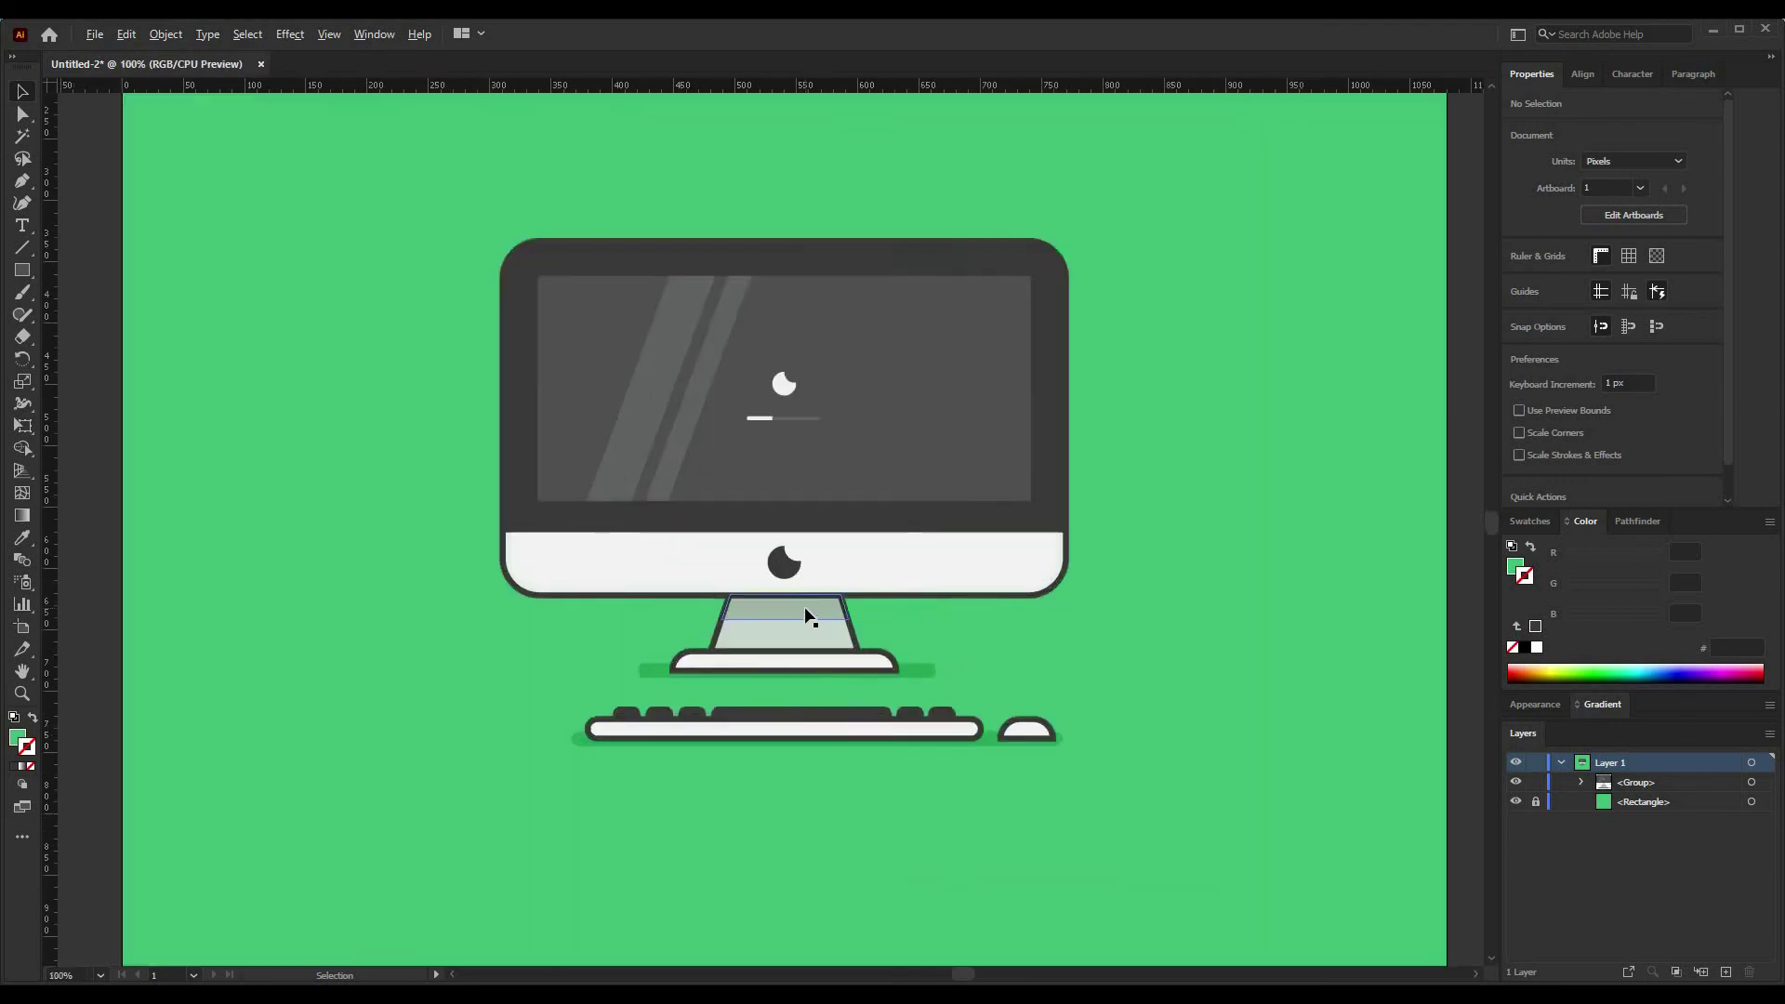
pyautogui.scroll(-1, 805, 615)
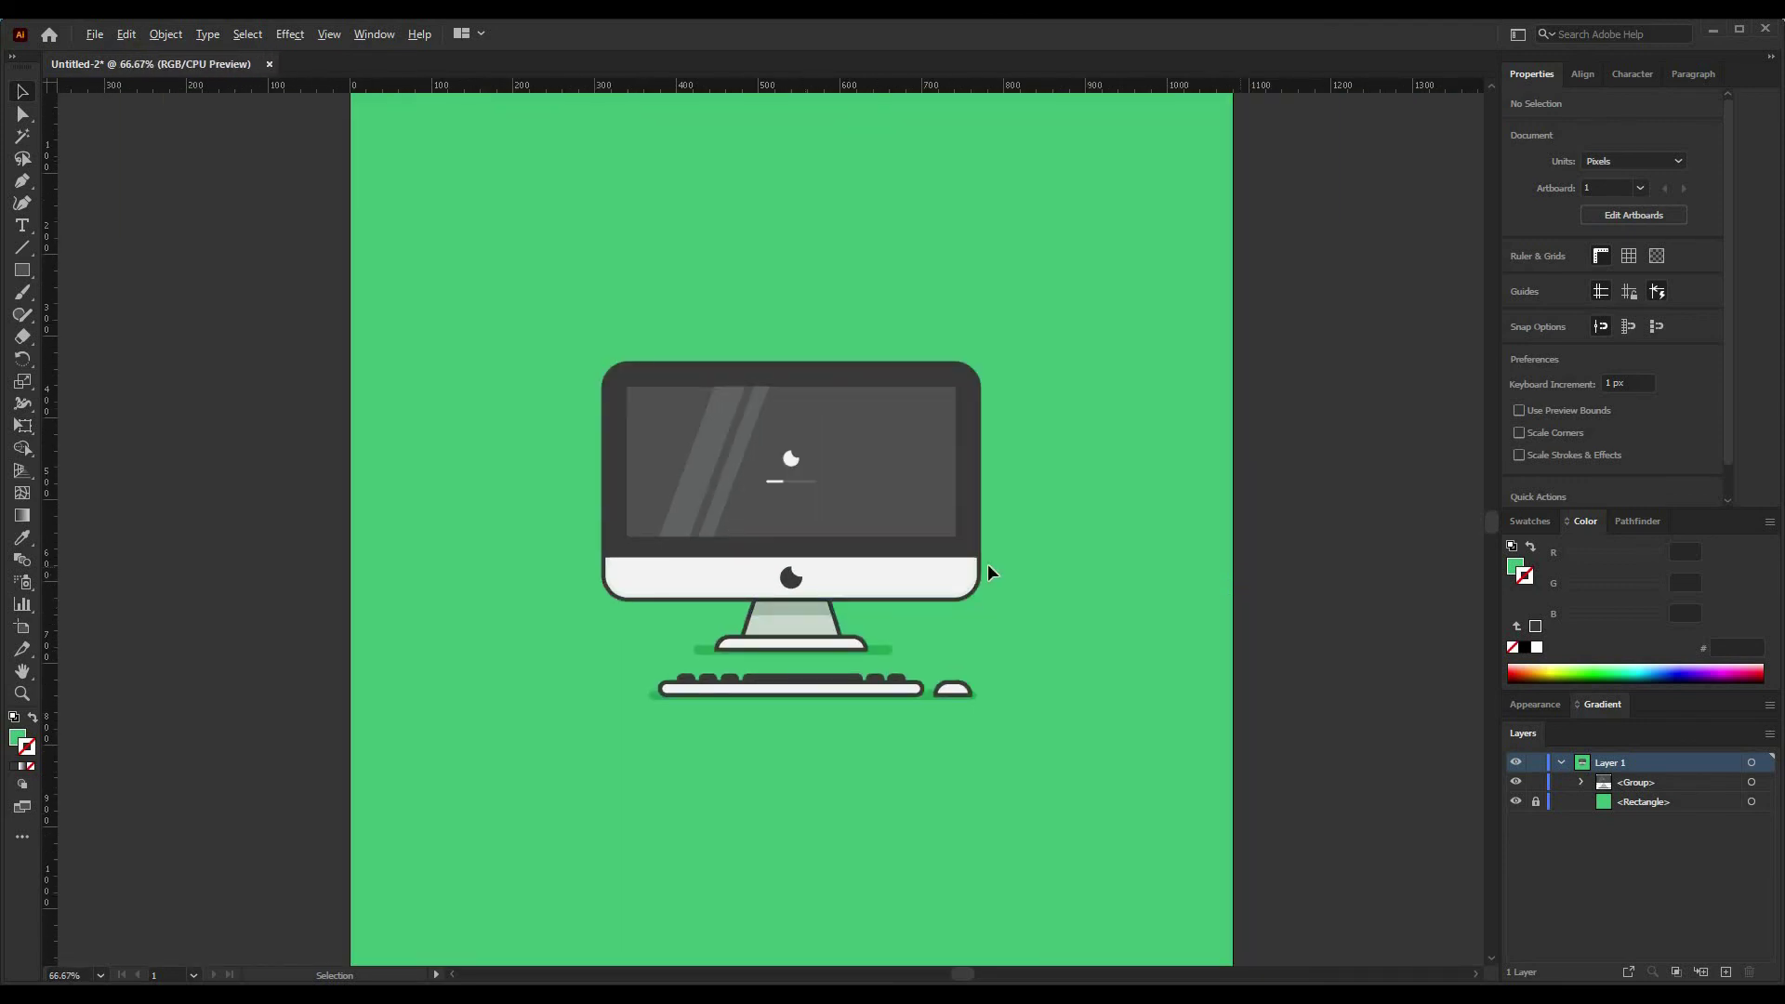
pyautogui.scroll(-1, 818, 553)
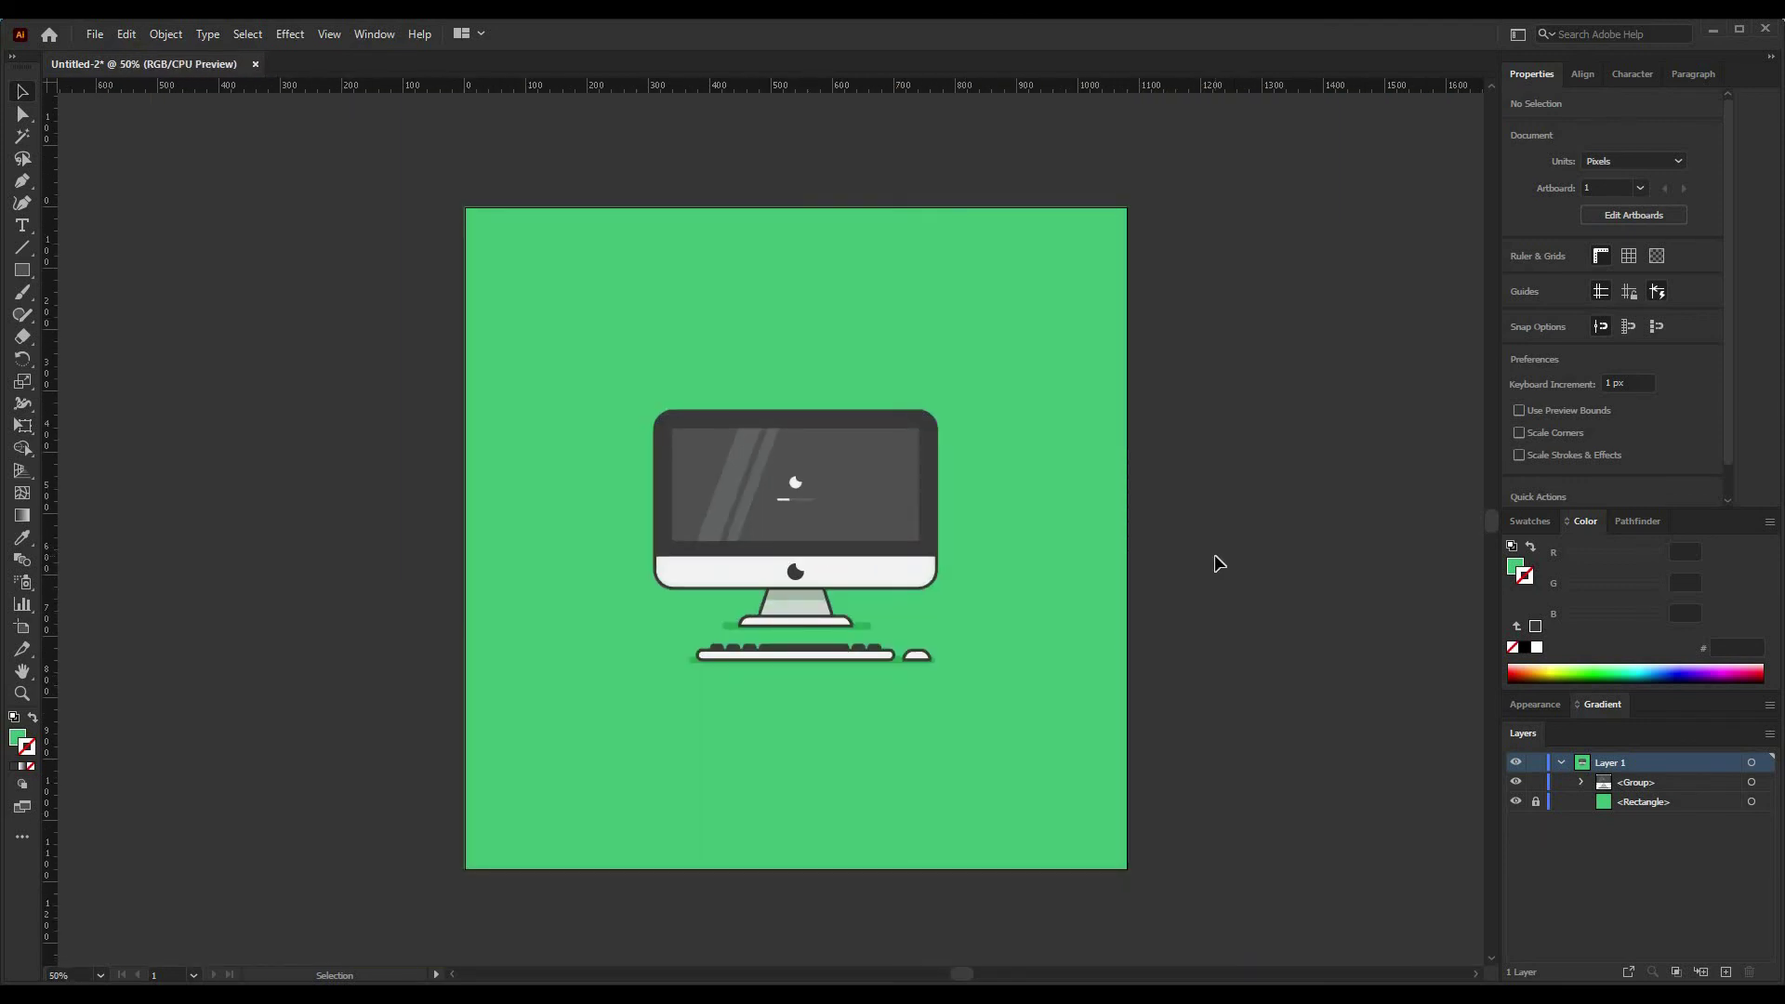